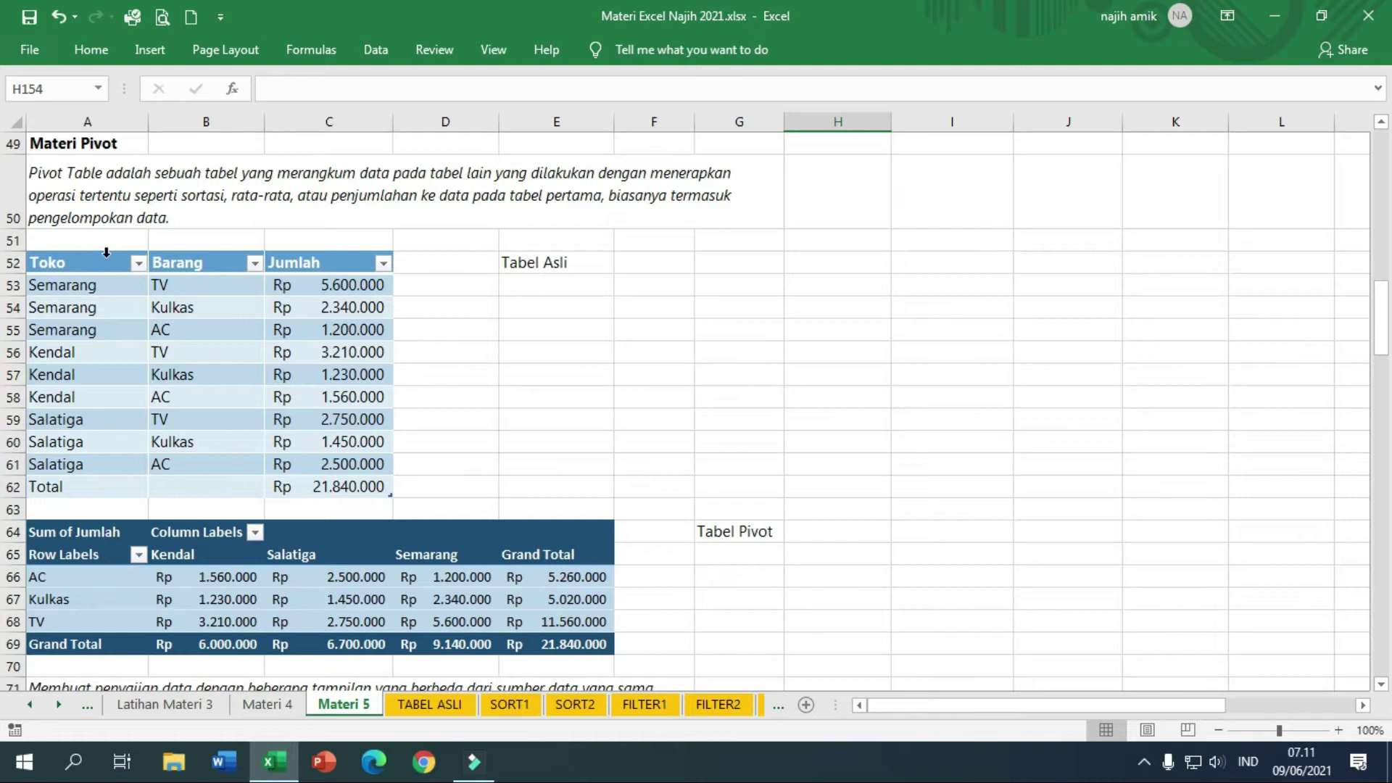
Compare the original Toko, Barang and Jumlah table with the pivot table summarising it by item and store
click(86, 285)
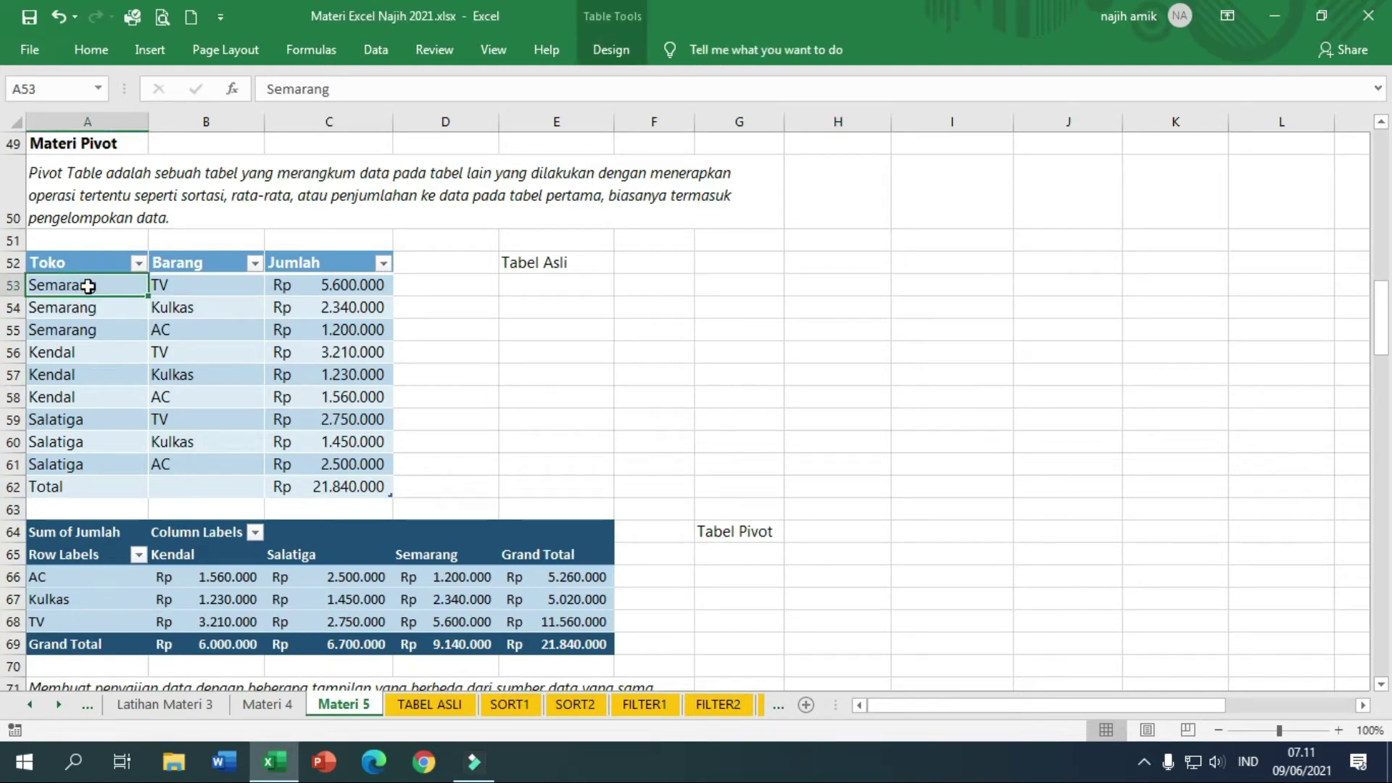
click(81, 576)
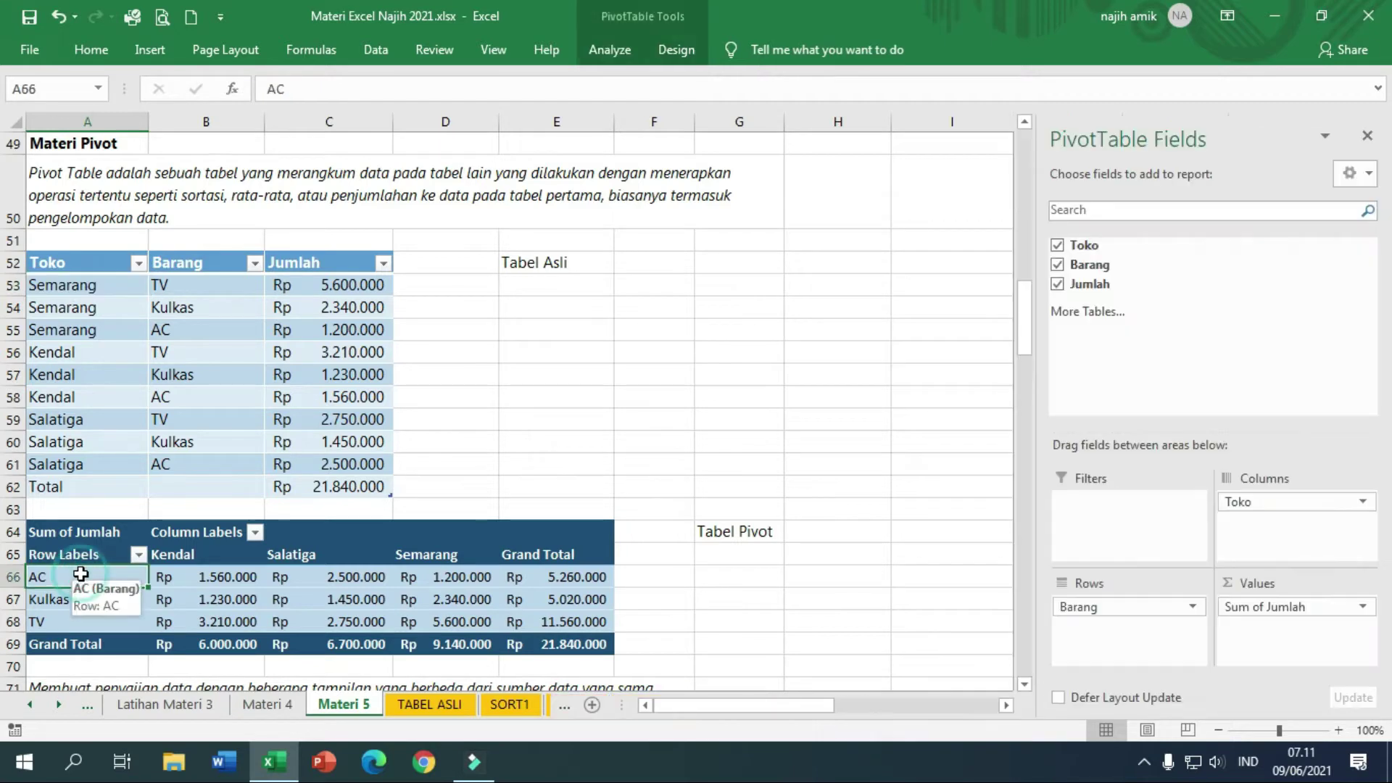
click(81, 291)
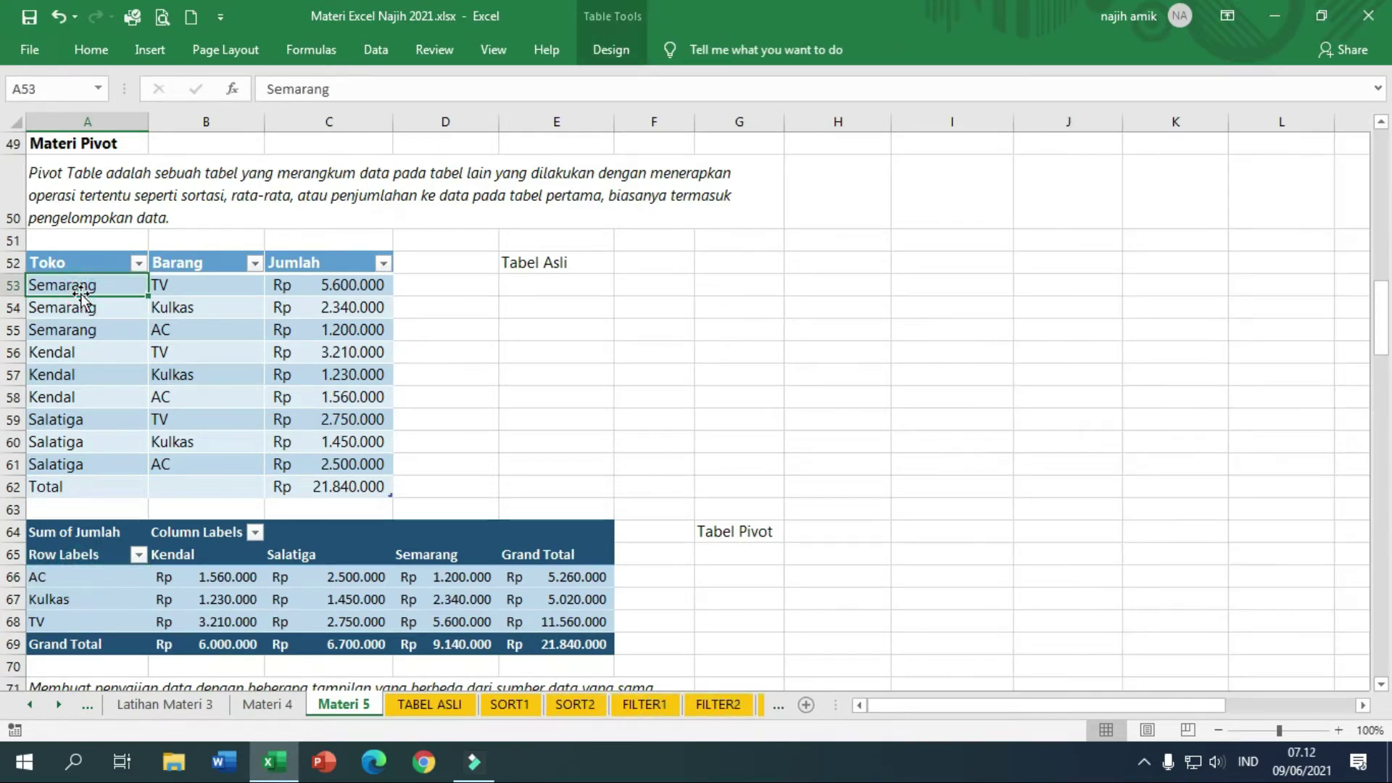
click(95, 578)
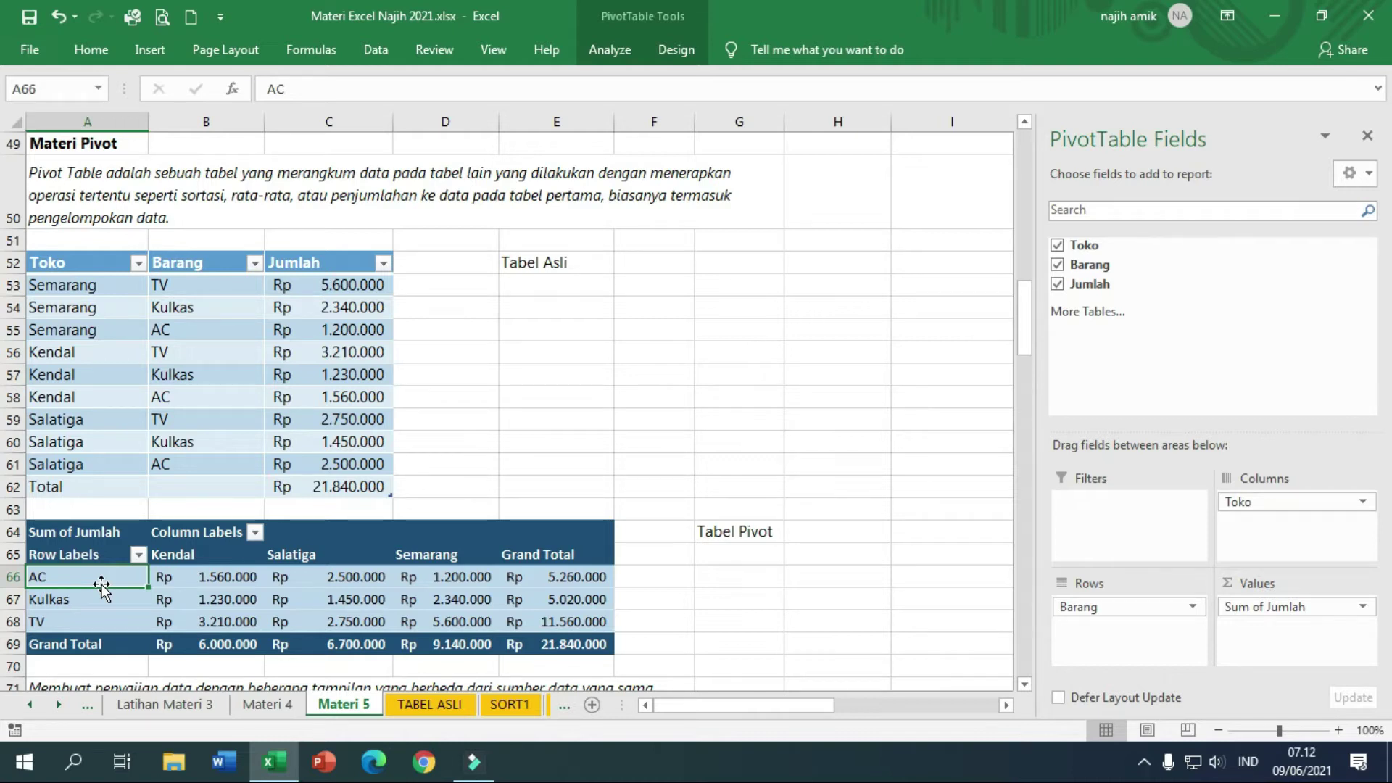
mouse_move(320, 581)
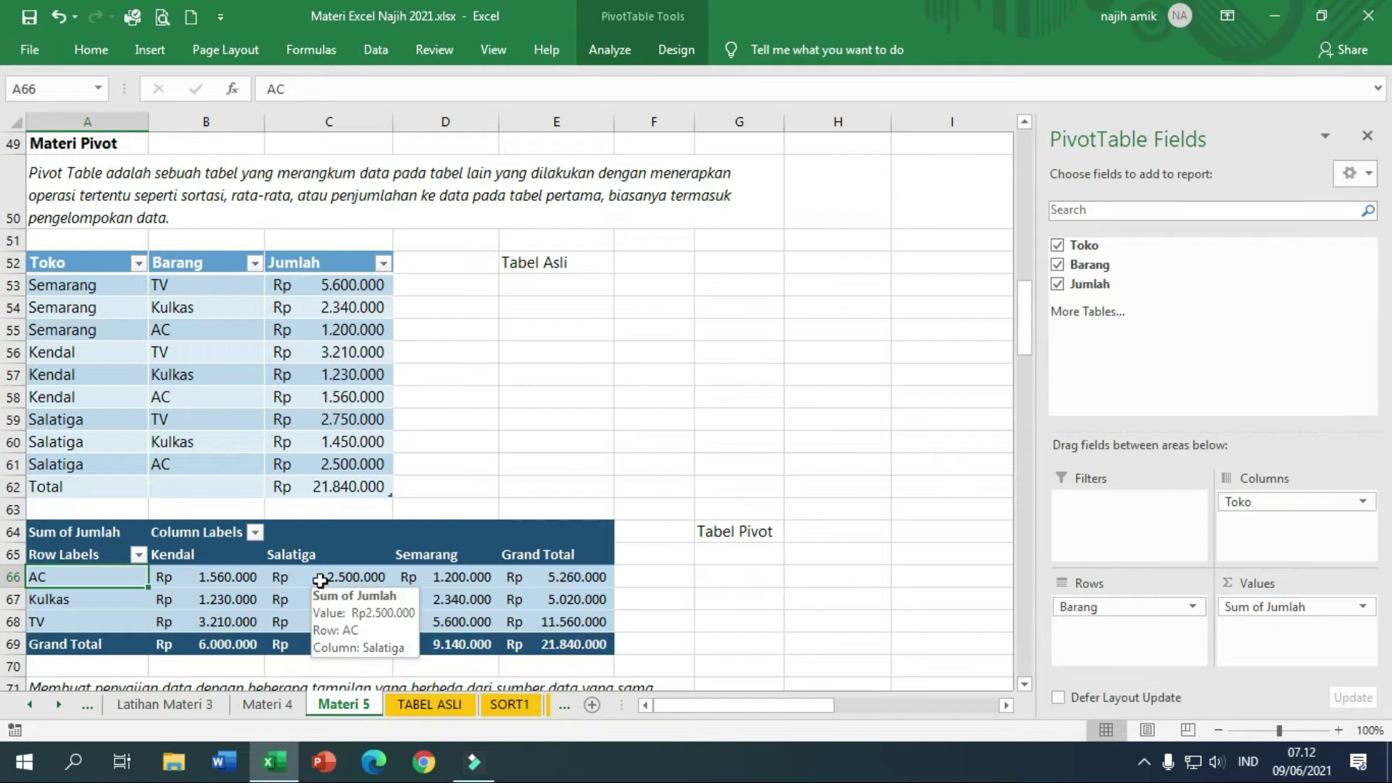
mouse_move(435, 600)
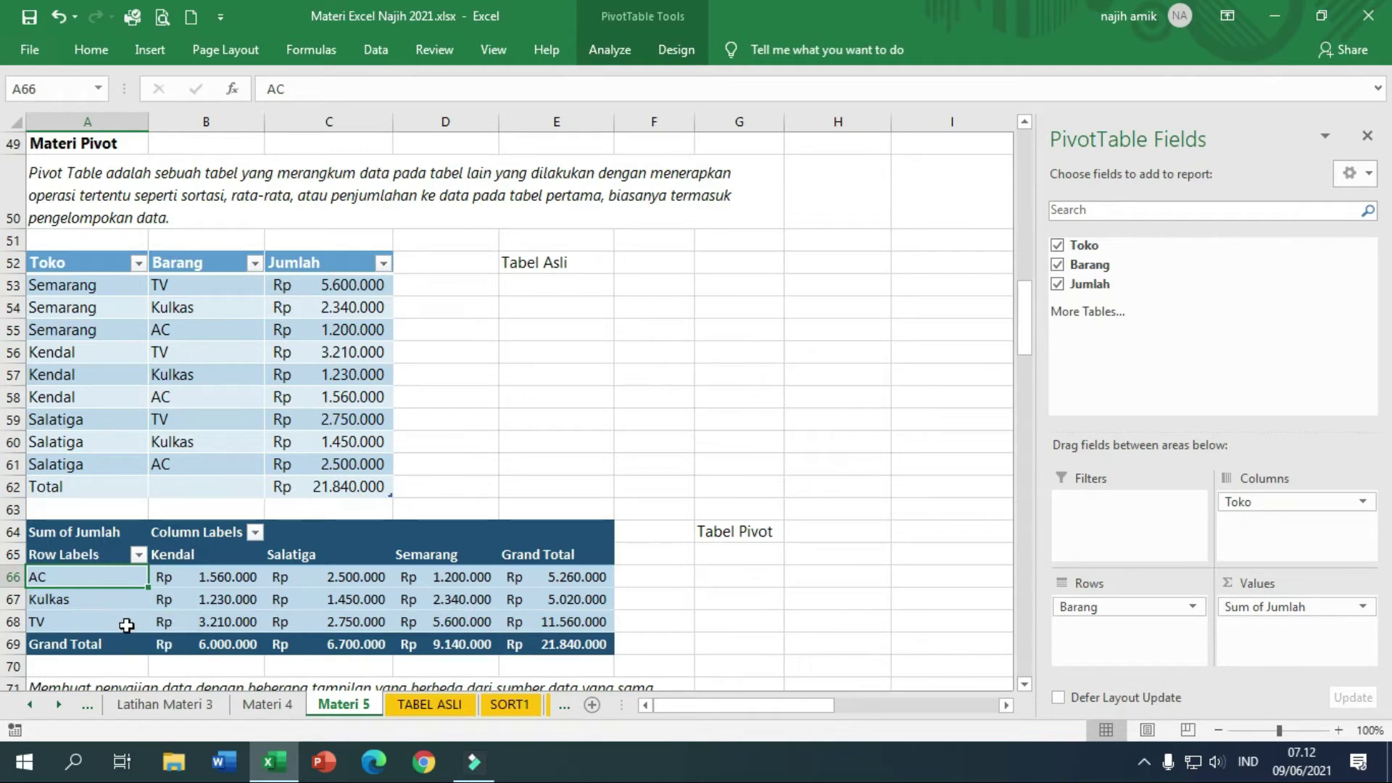
mouse_move(554, 576)
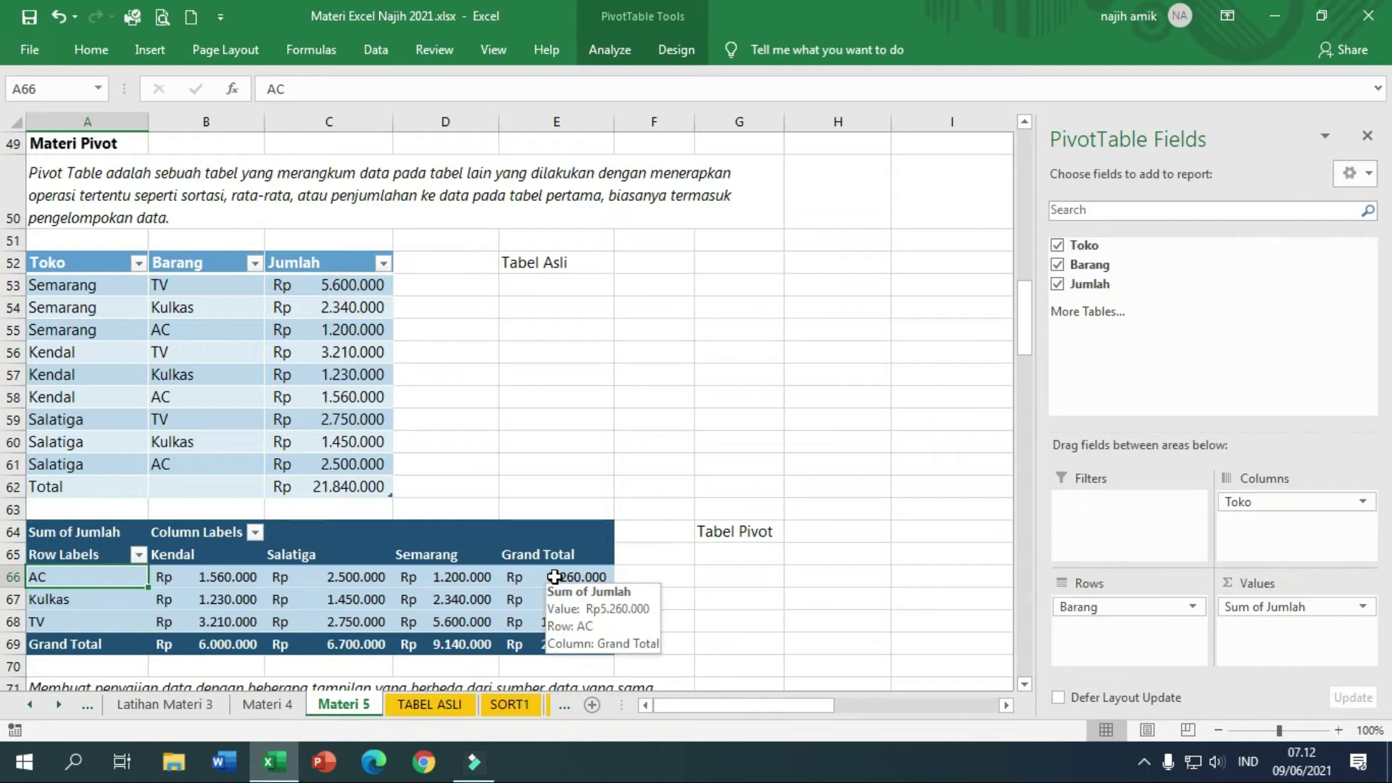
Hide the pivot field list and read the pivot table notes in rows 71 to 78, with the sheet zoomed to 120%
scroll(593, 462, down, 3)
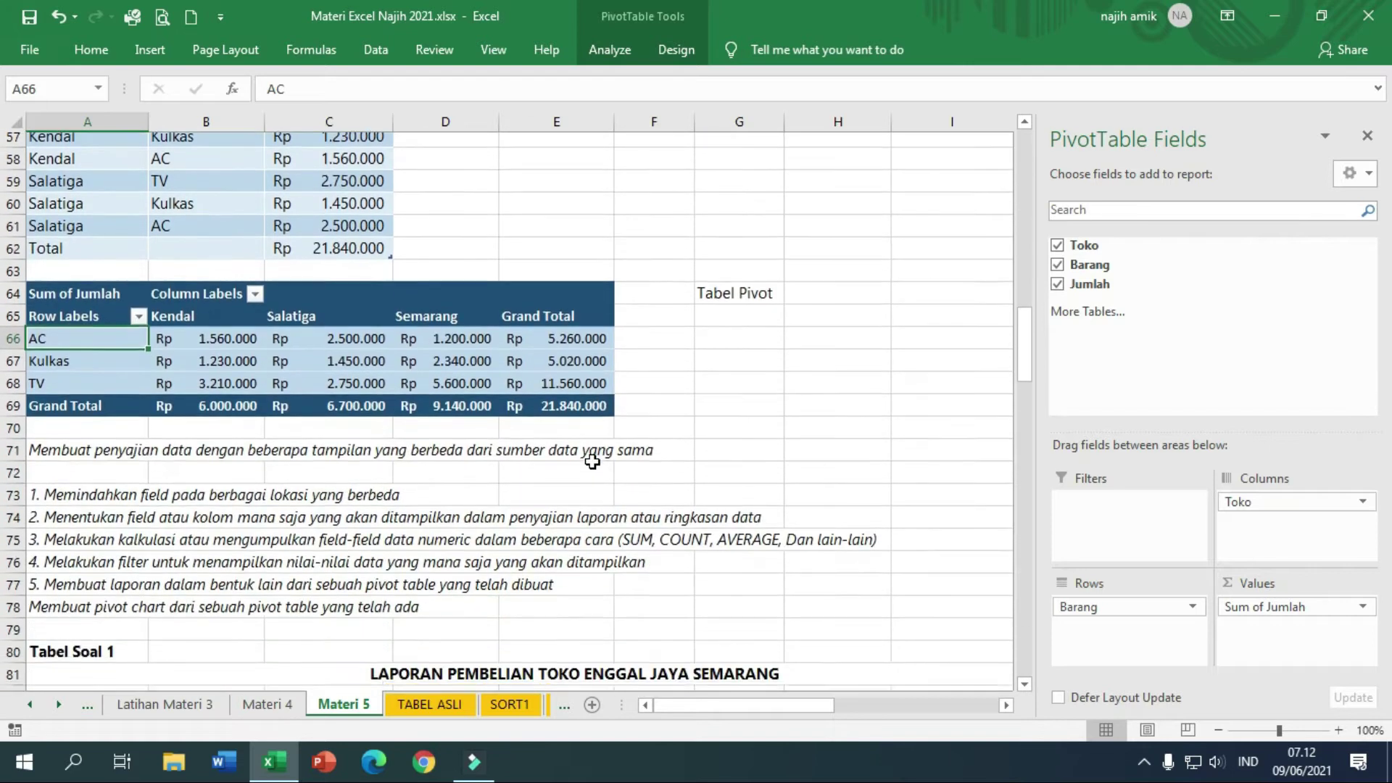
scroll(593, 462, down, 2)
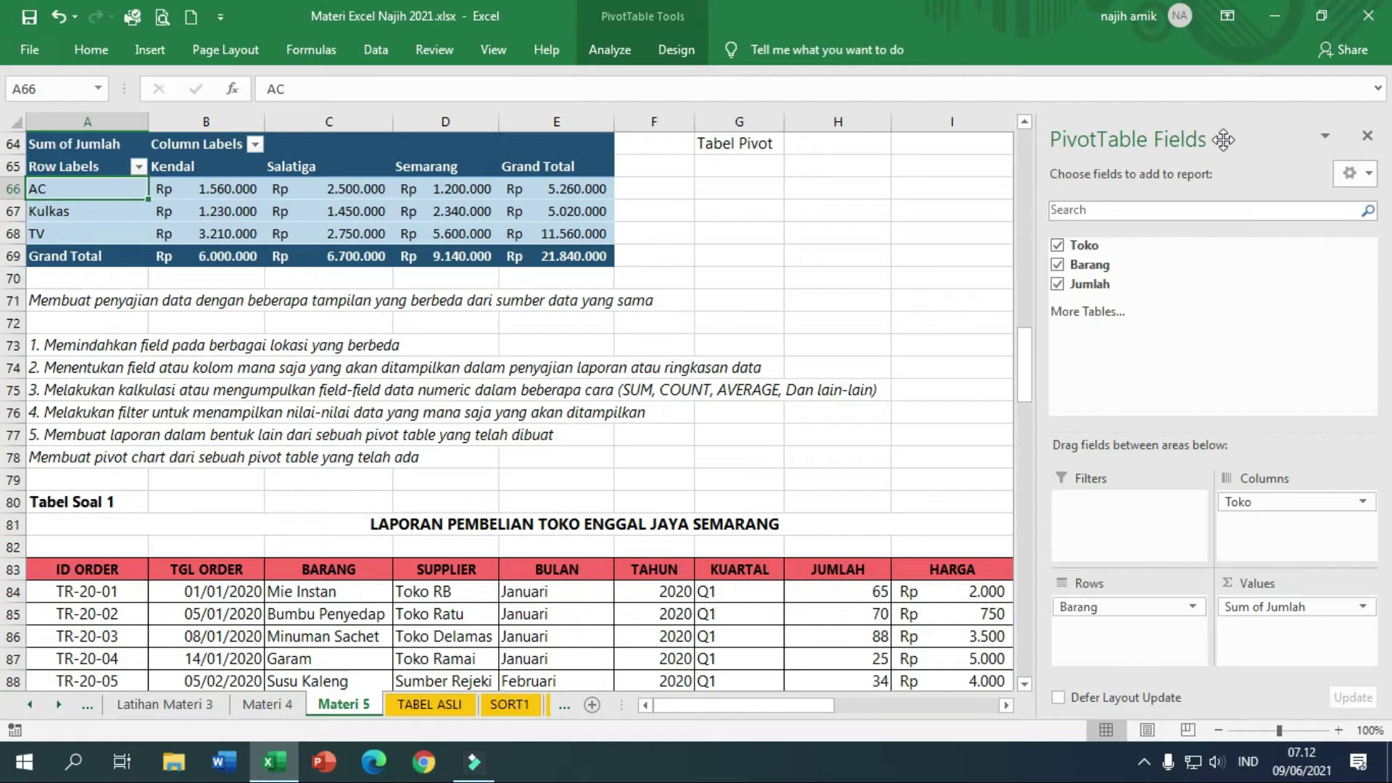
click(1370, 137)
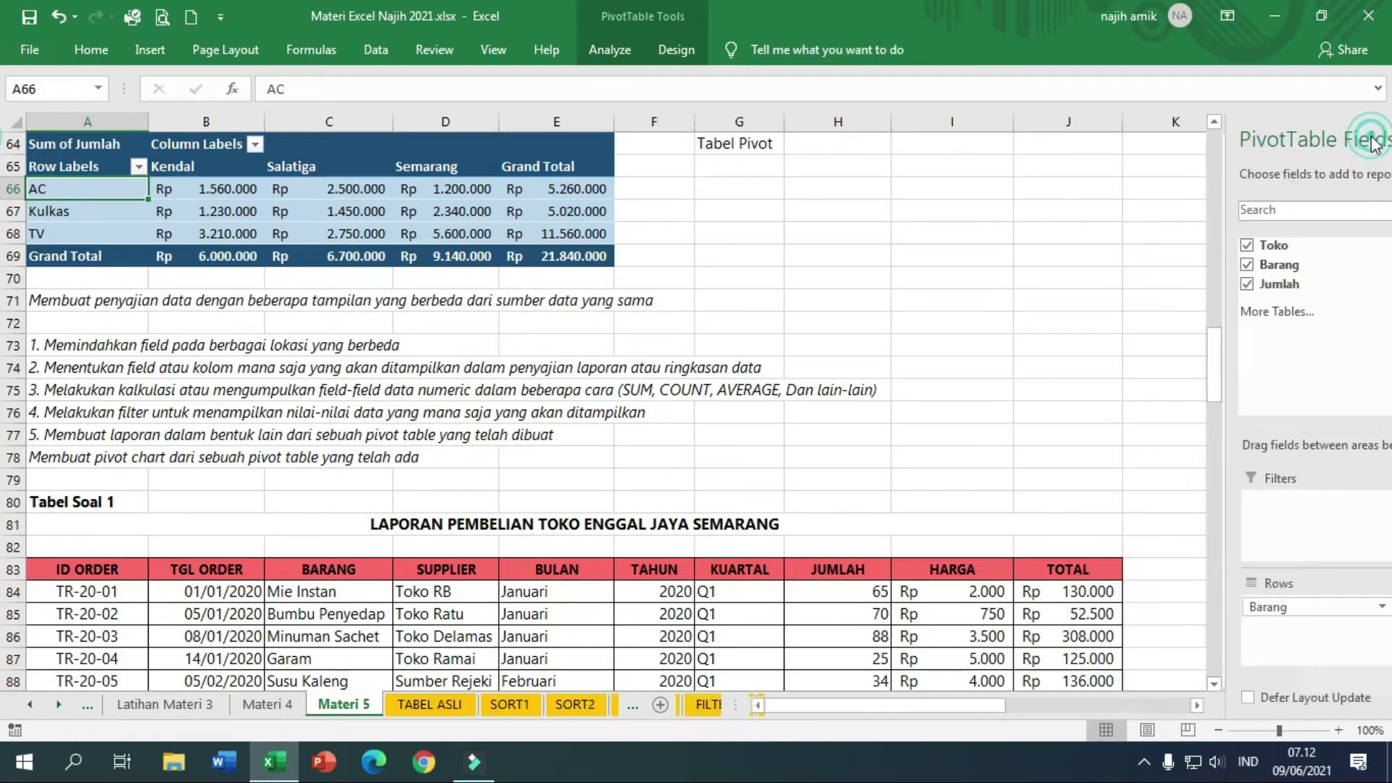
click(87, 302)
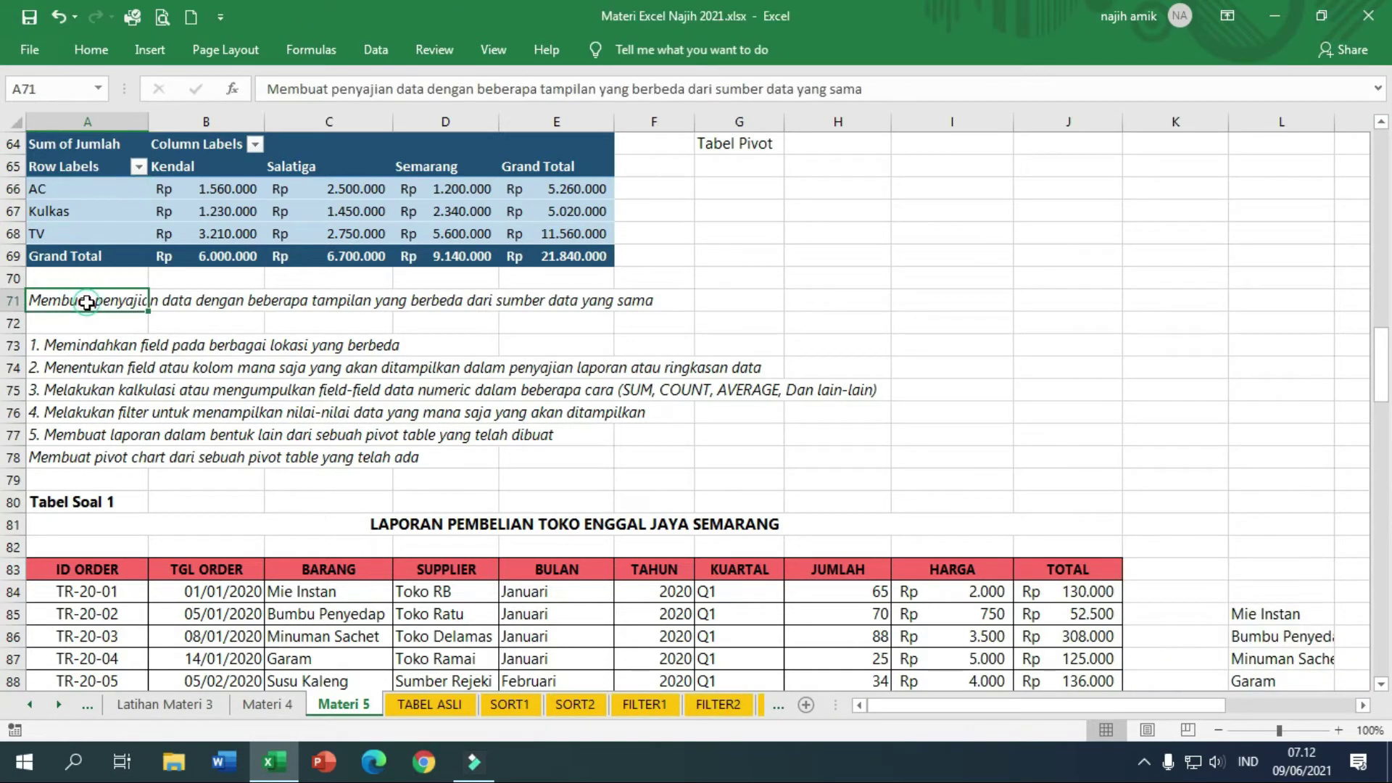
click(1339, 730)
click(1338, 730)
click(1339, 731)
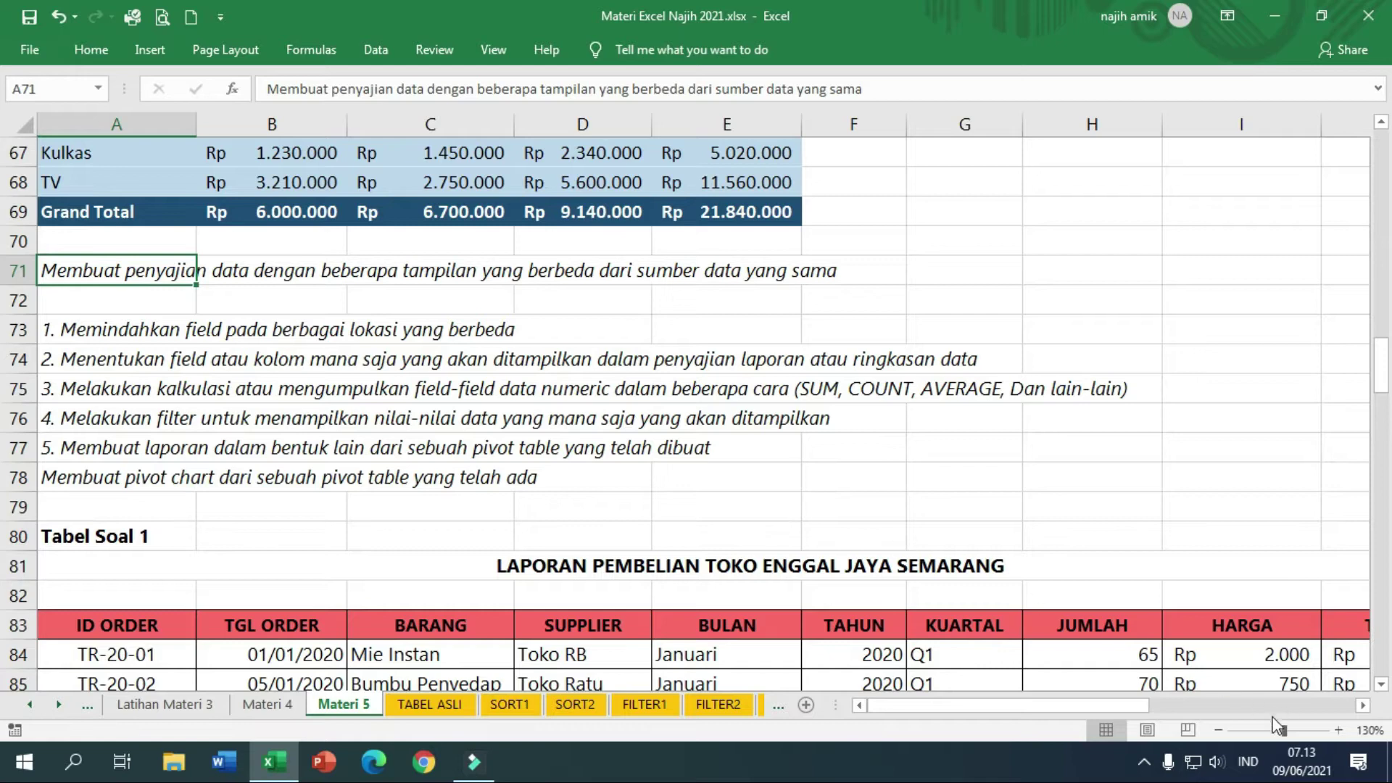
click(1219, 731)
Examine the headers and records of the LAPORAN PEMBELIAN TOKO ENGGAL JAYA SEMARANG table, column by column from ID ORDER to SUPPLIER
scroll(1182, 580, down, 2)
scroll(1176, 539, down, 3)
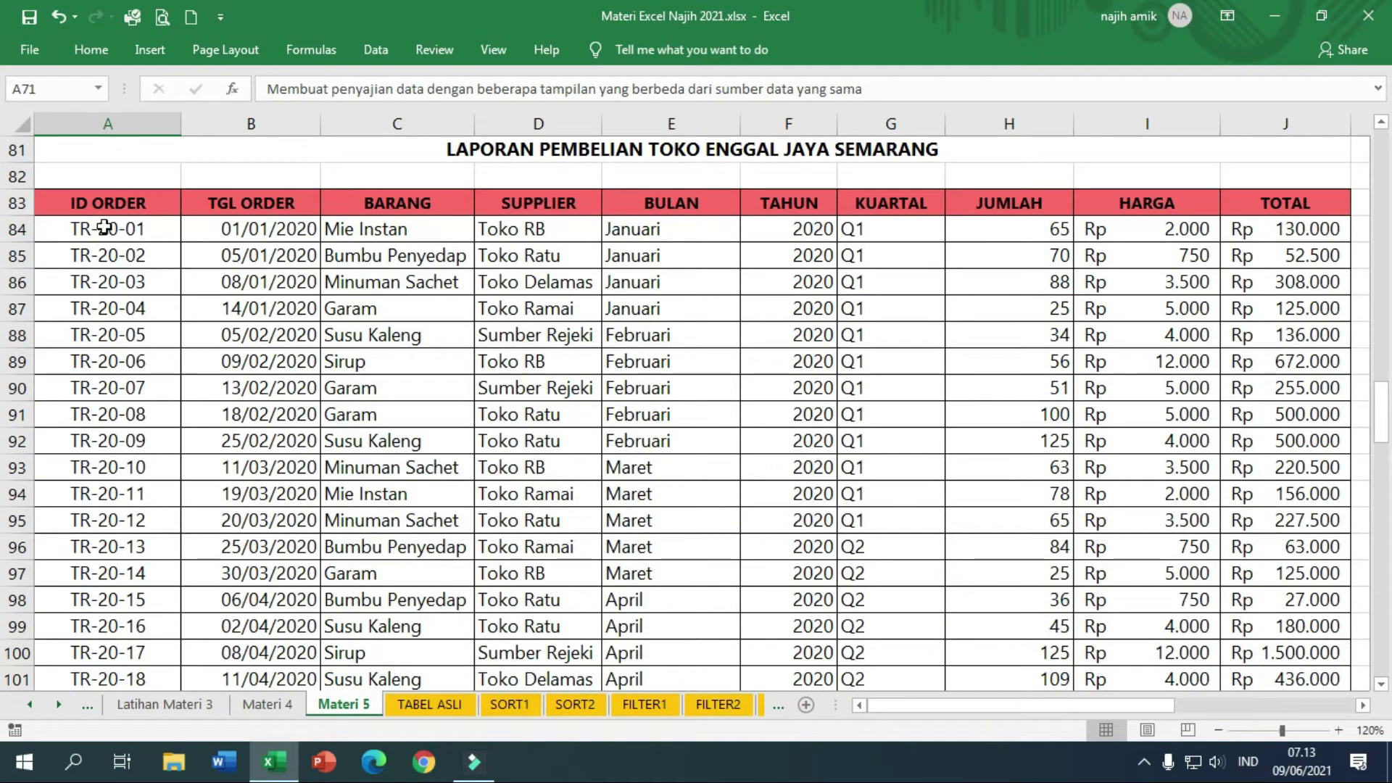
scroll(777, 414, down, 5)
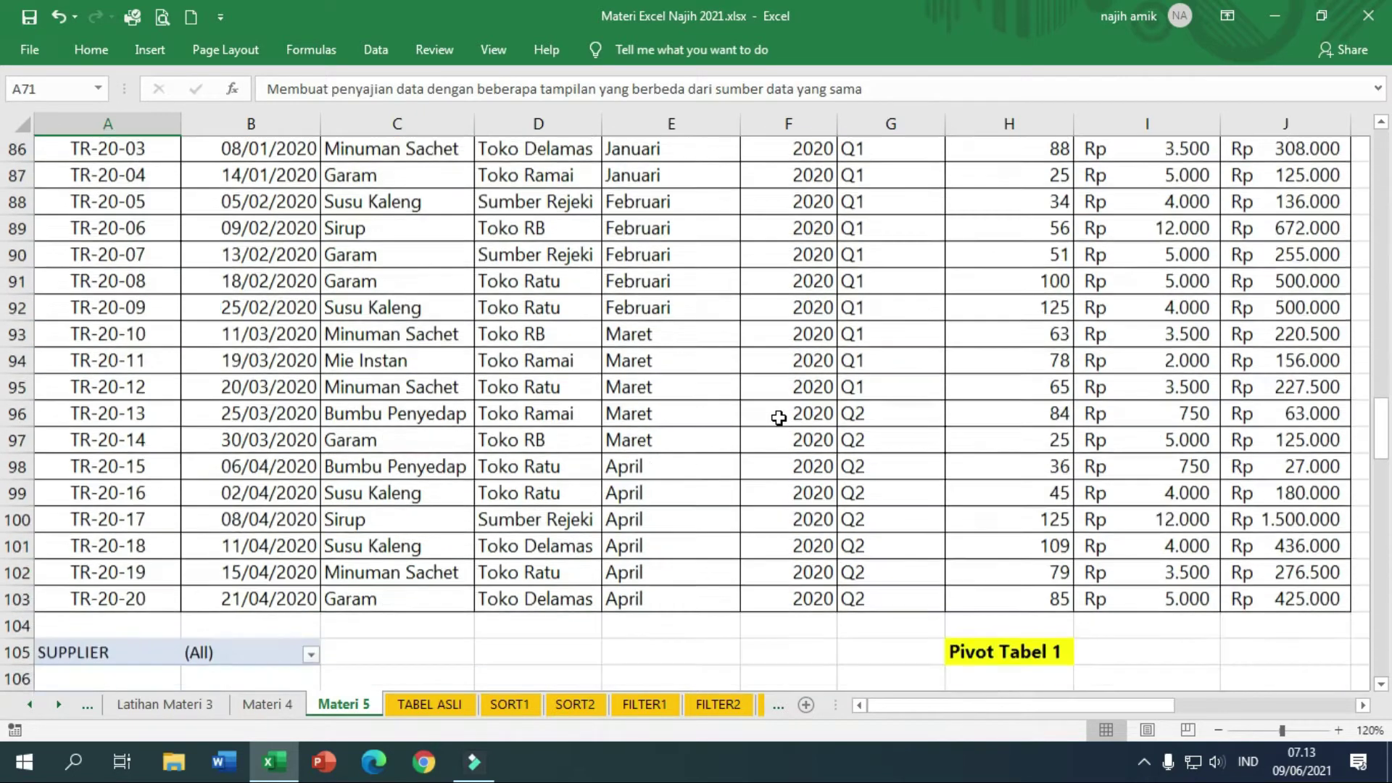
scroll(779, 417, up, 5)
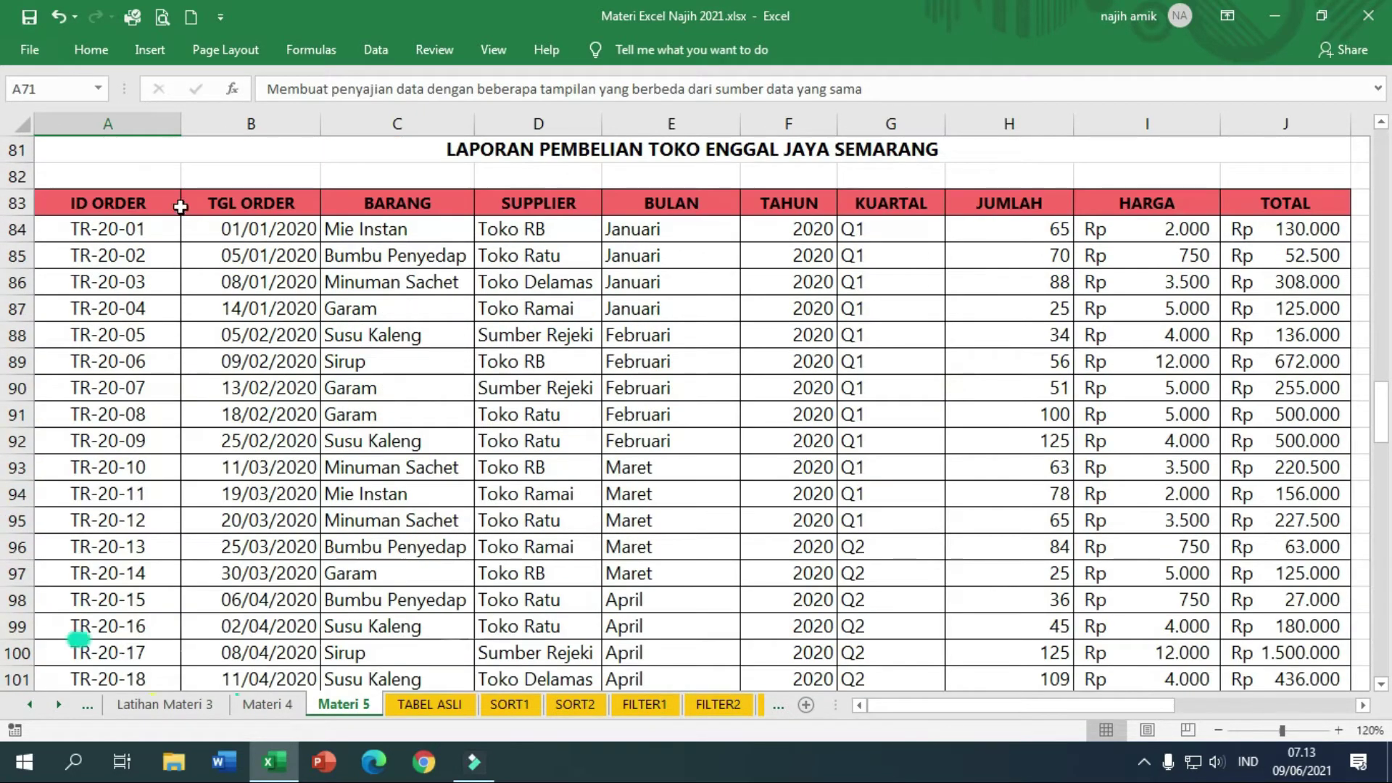
click(149, 200)
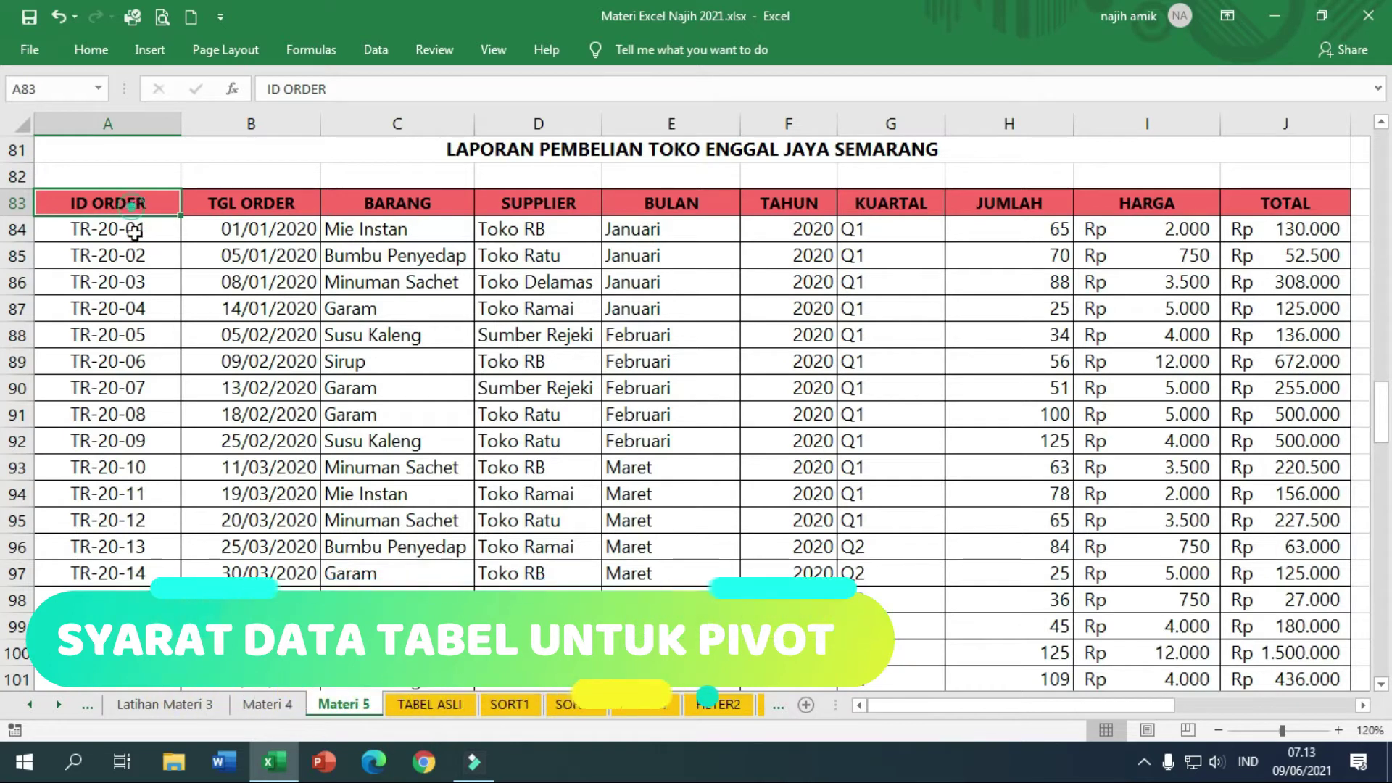
drag(134, 206, 140, 498)
drag(270, 200, 269, 550)
drag(379, 203, 412, 558)
drag(555, 206, 596, 576)
drag(128, 200, 138, 656)
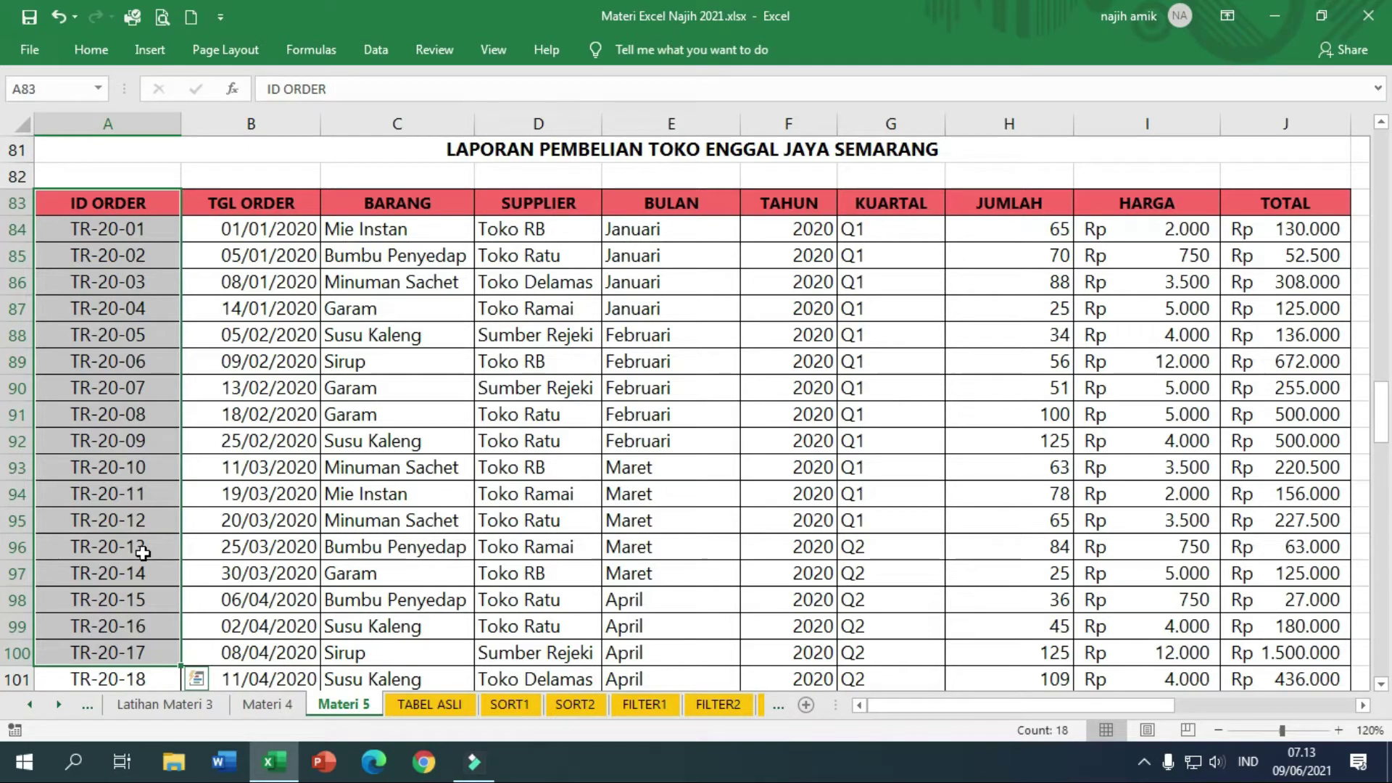
drag(123, 231, 116, 652)
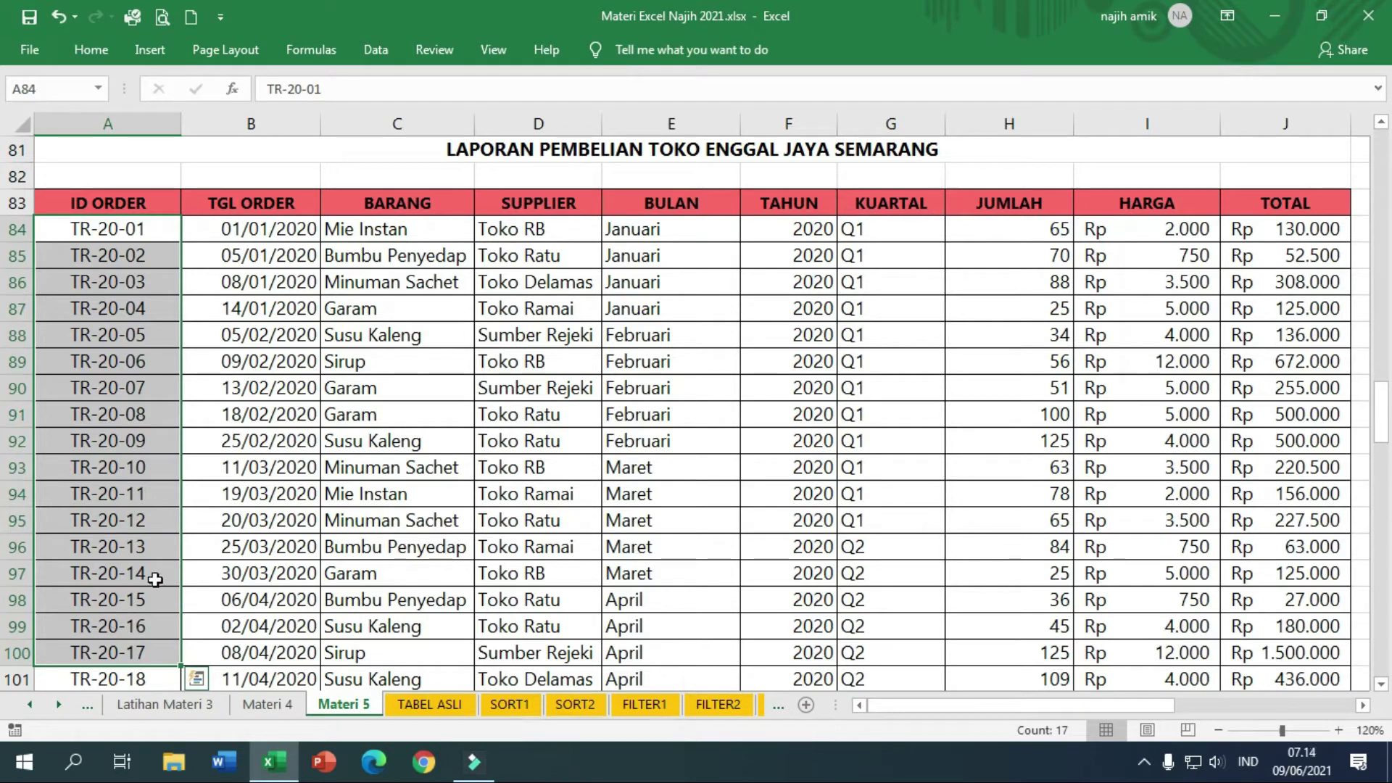
drag(263, 227, 271, 631)
click(367, 434)
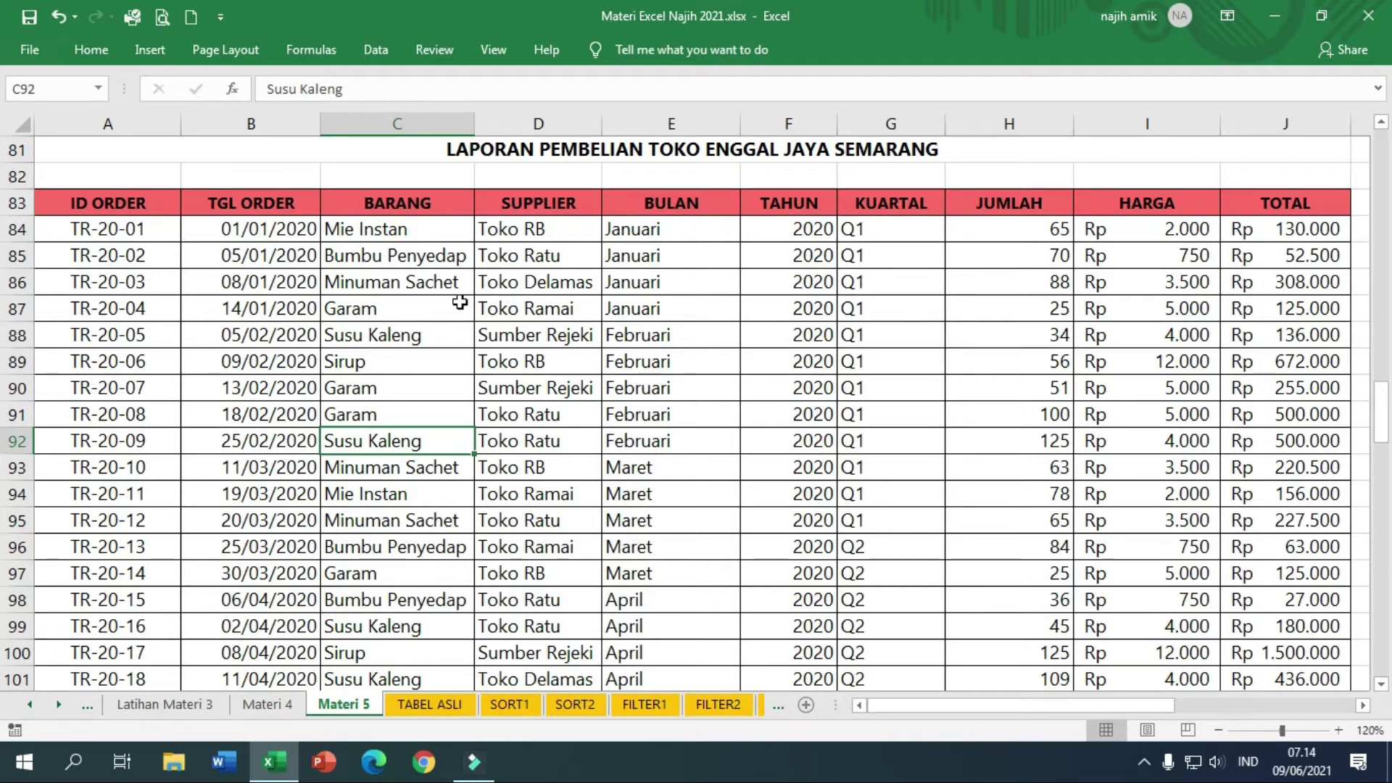
Check the supplier, month, year, quarter, quantity, price and total entries in the first records of the purchase report
click(507, 254)
click(643, 239)
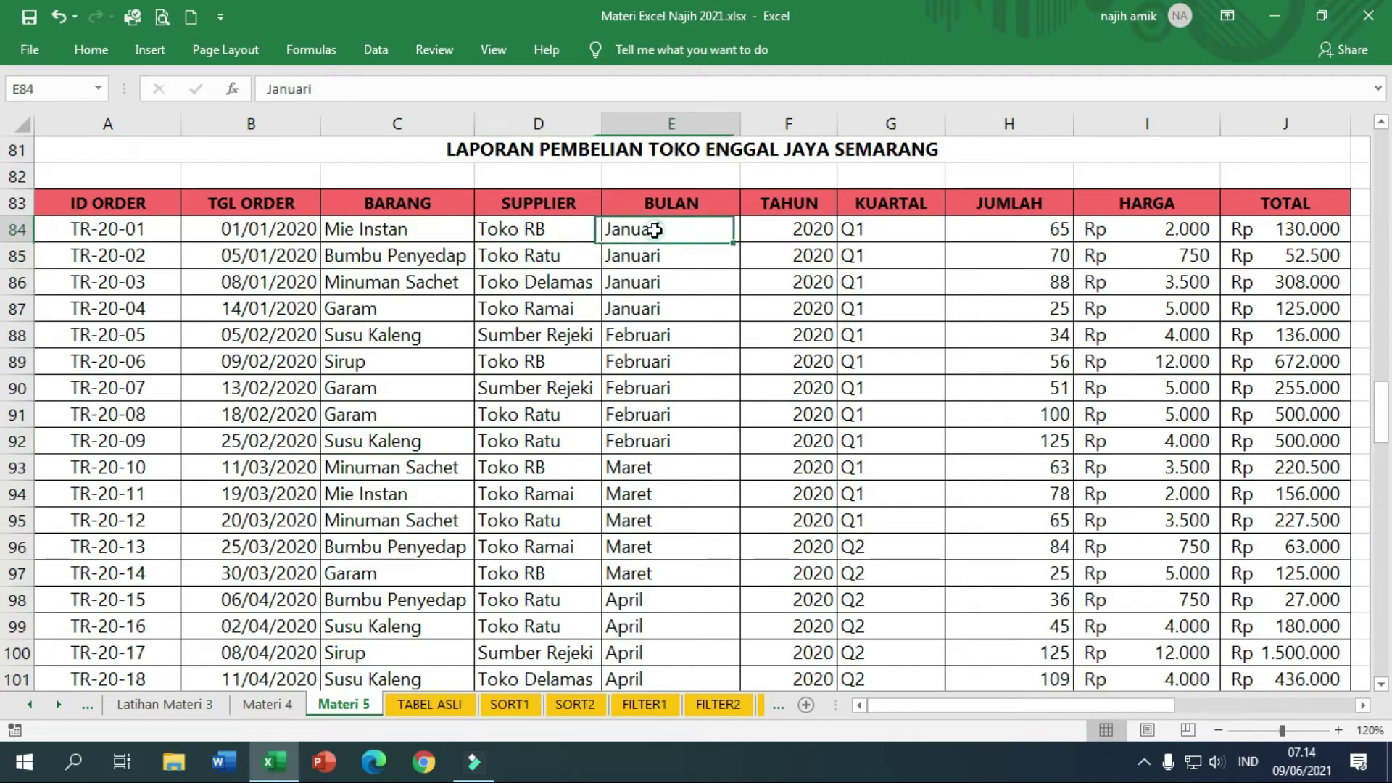
click(786, 239)
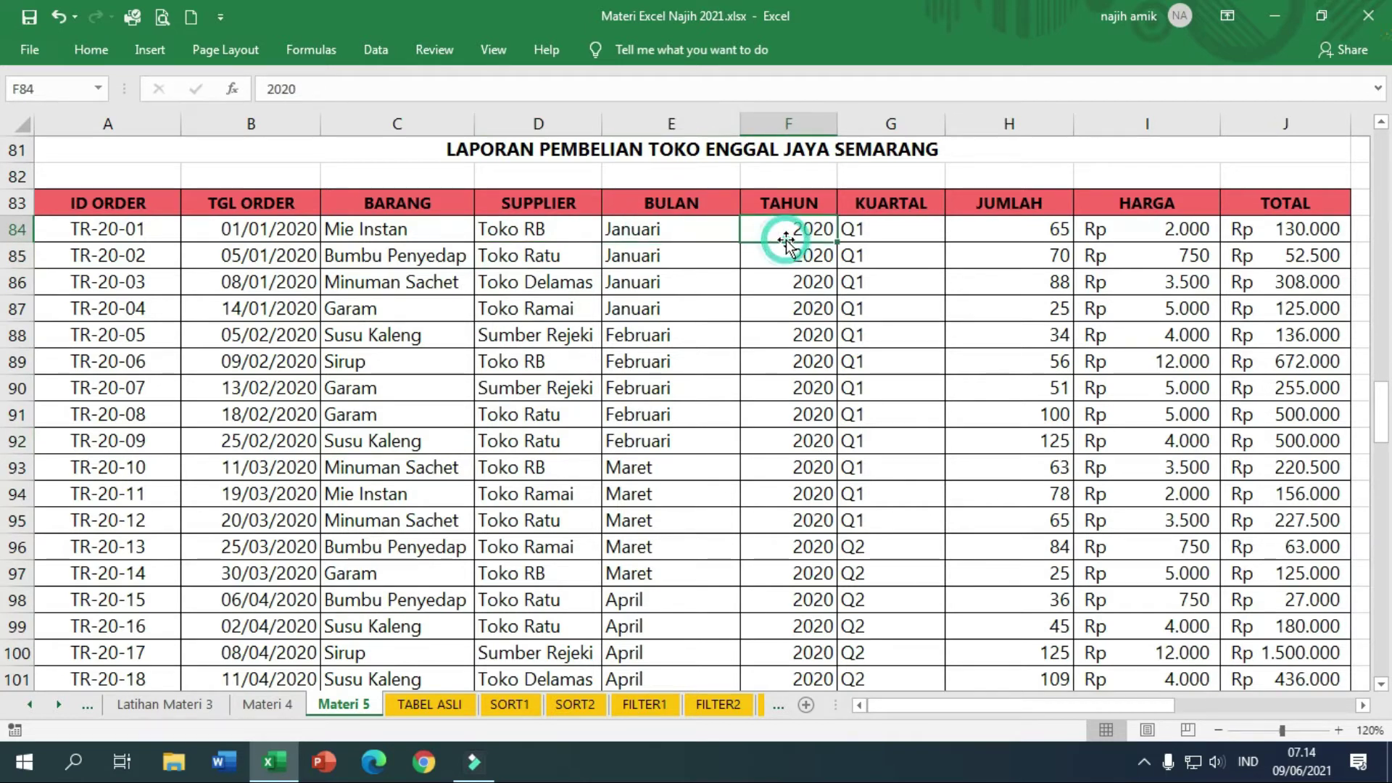
click(885, 228)
click(1000, 228)
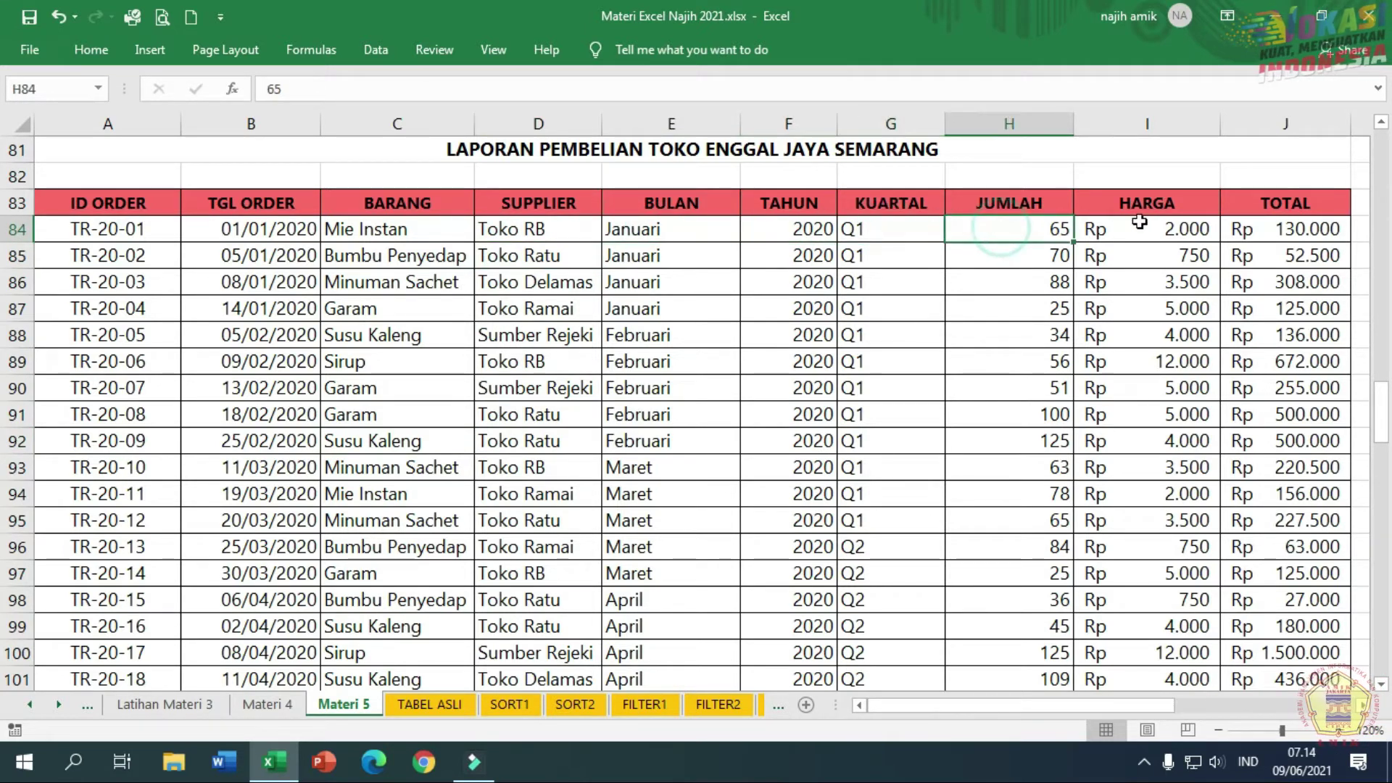
click(1182, 228)
click(1294, 231)
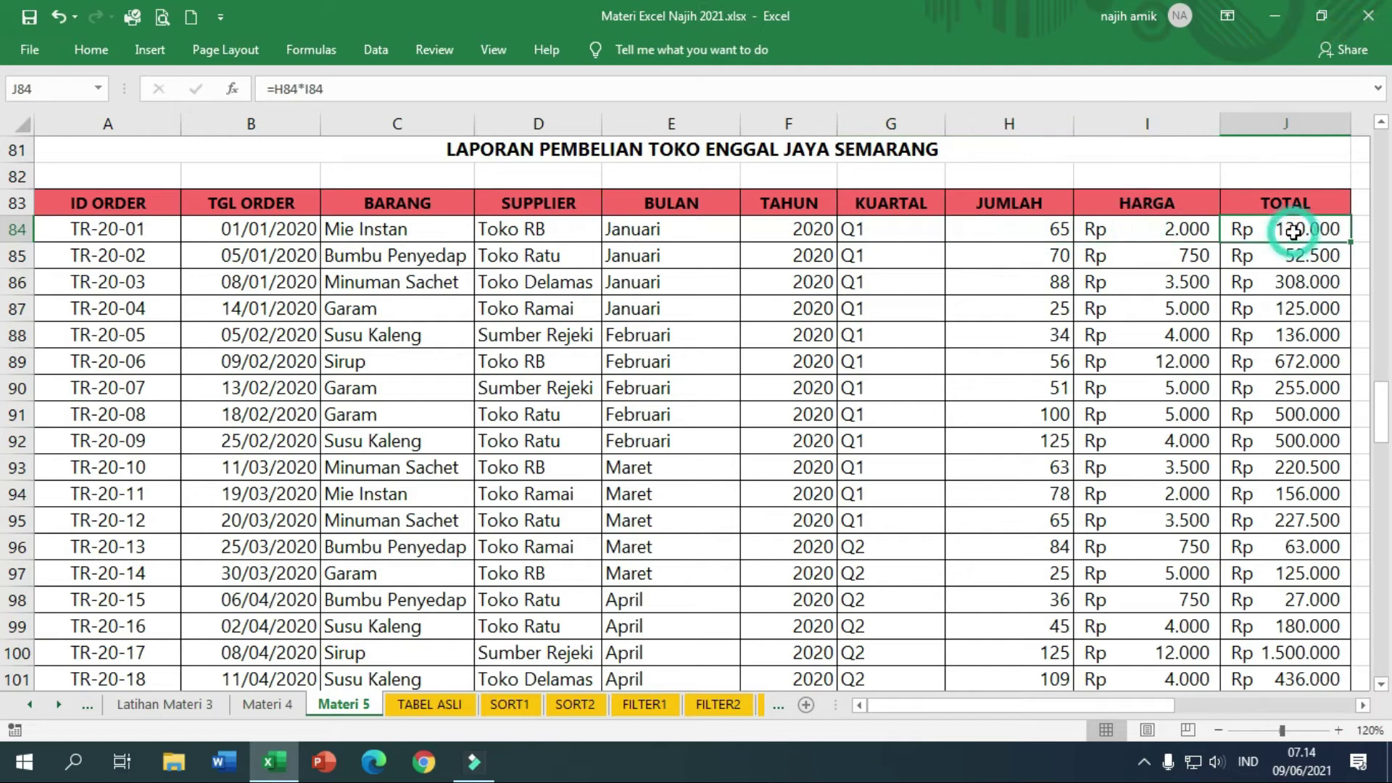
Review the example pivot tables below the purchase report, from Pivot Tabel 1 to Pivot 5 & Grafik, with their field layouts
scroll(960, 372, down, 1)
scroll(960, 372, up, 1)
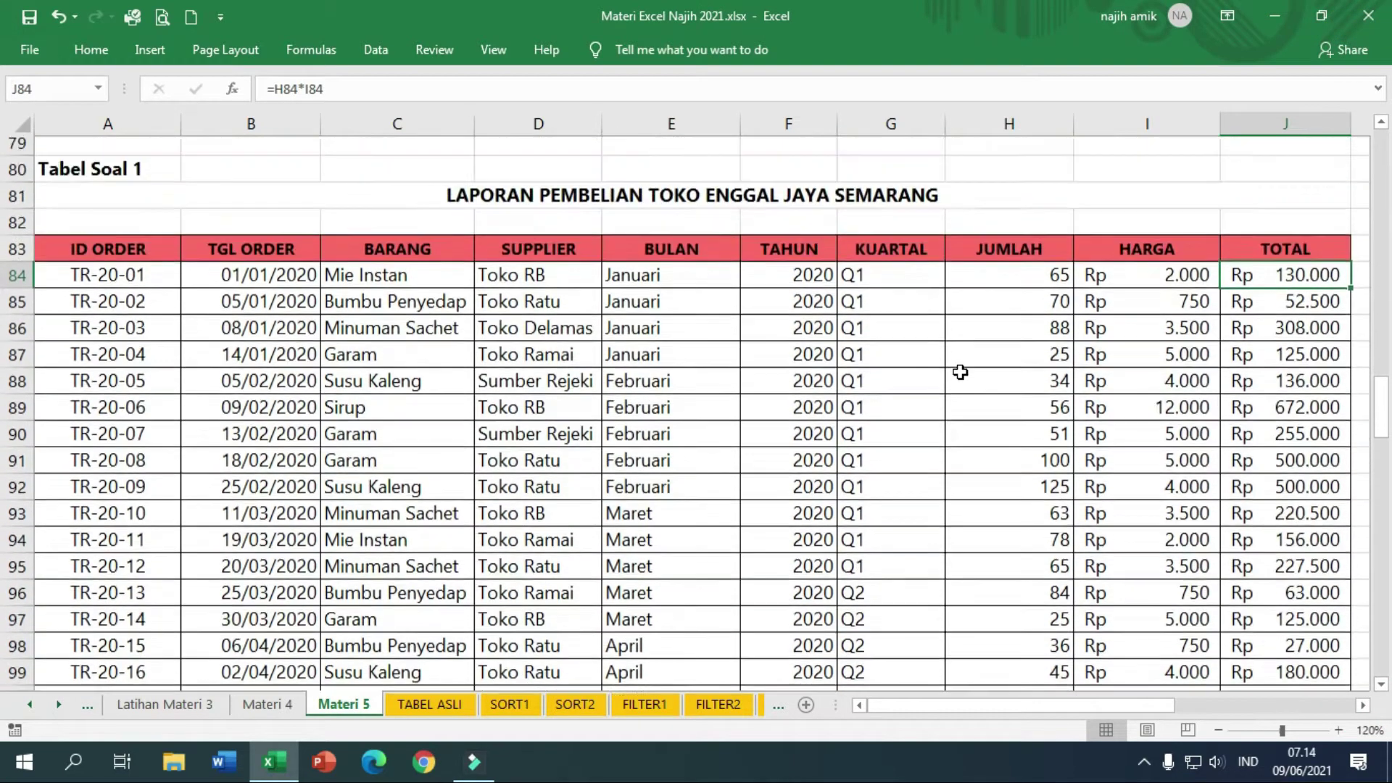
scroll(960, 372, down, 1)
scroll(960, 372, down, 4)
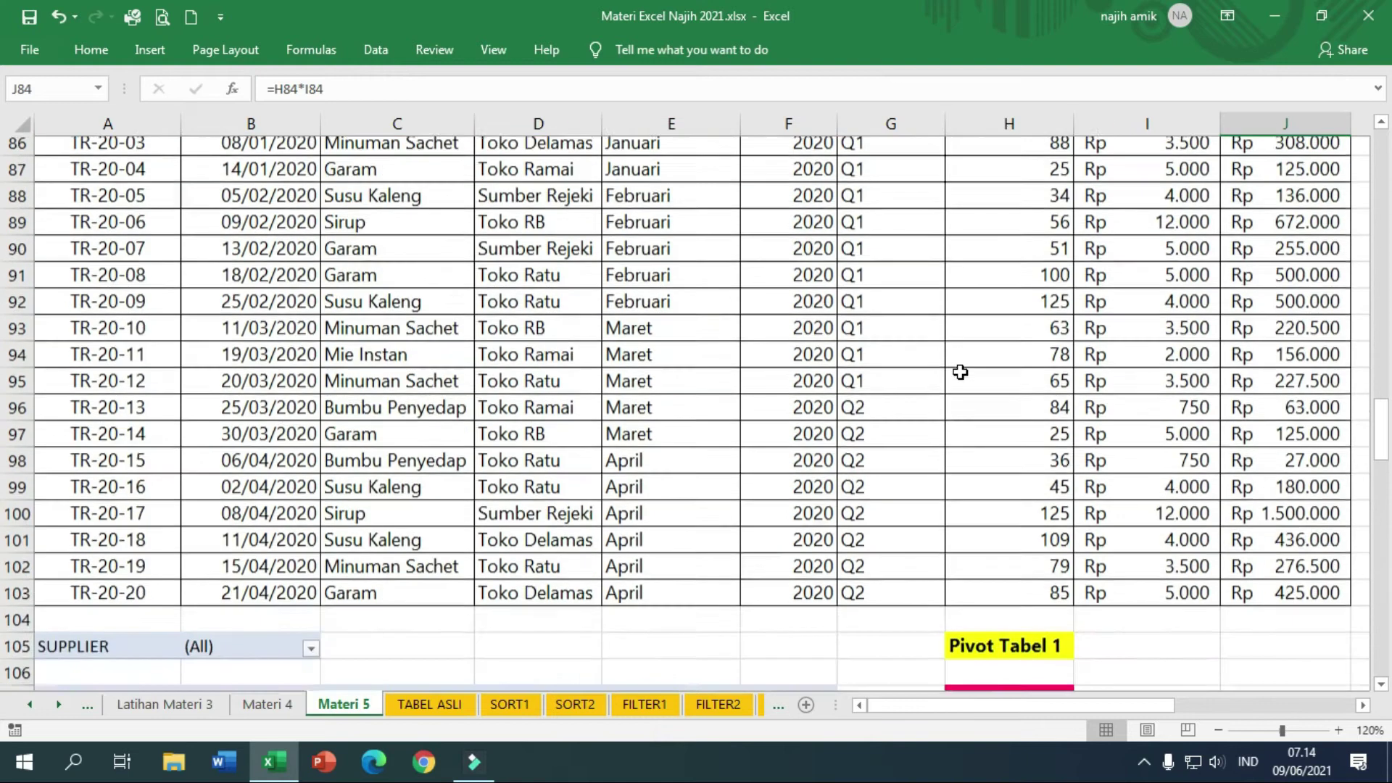
scroll(481, 480, down, 3)
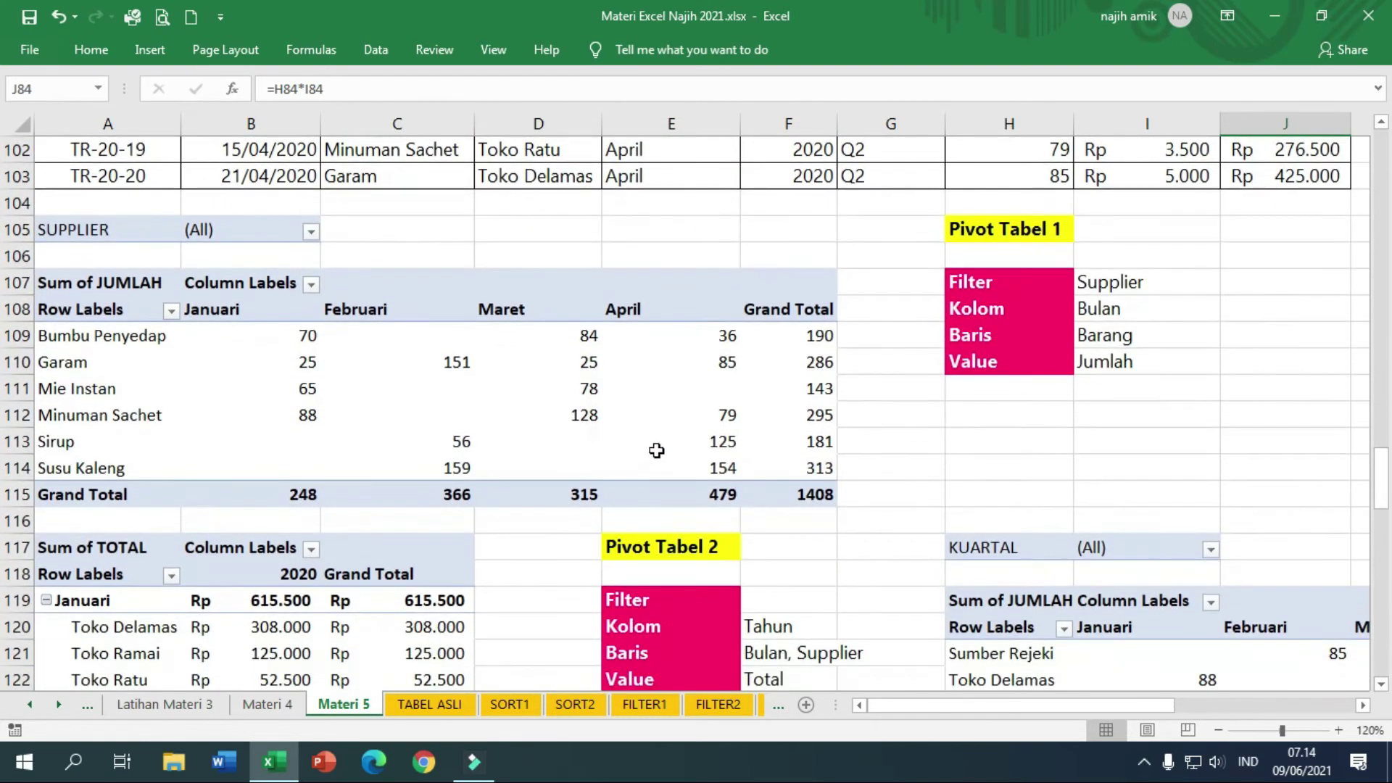
mouse_move(663, 447)
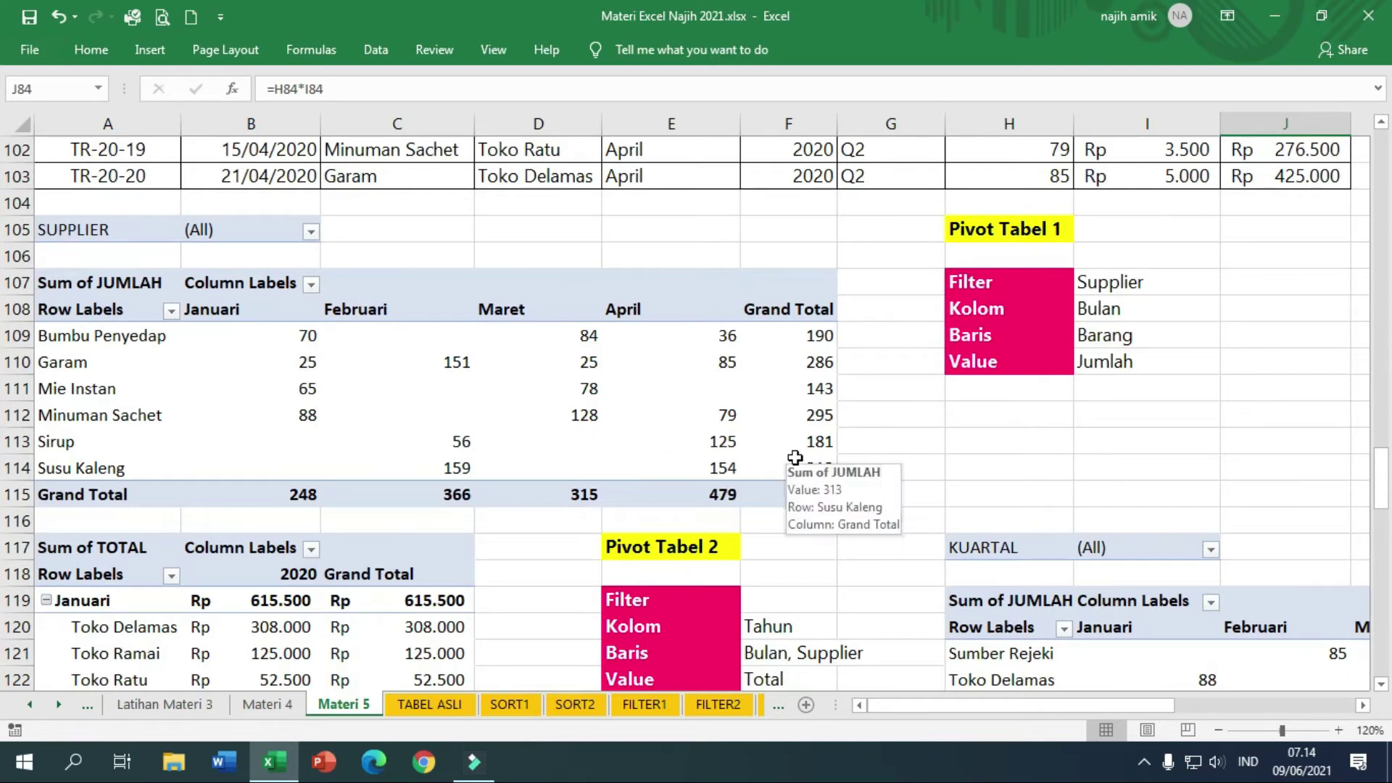
scroll(797, 456, down, 2)
drag(926, 709, 839, 594)
scroll(839, 594, down, 6)
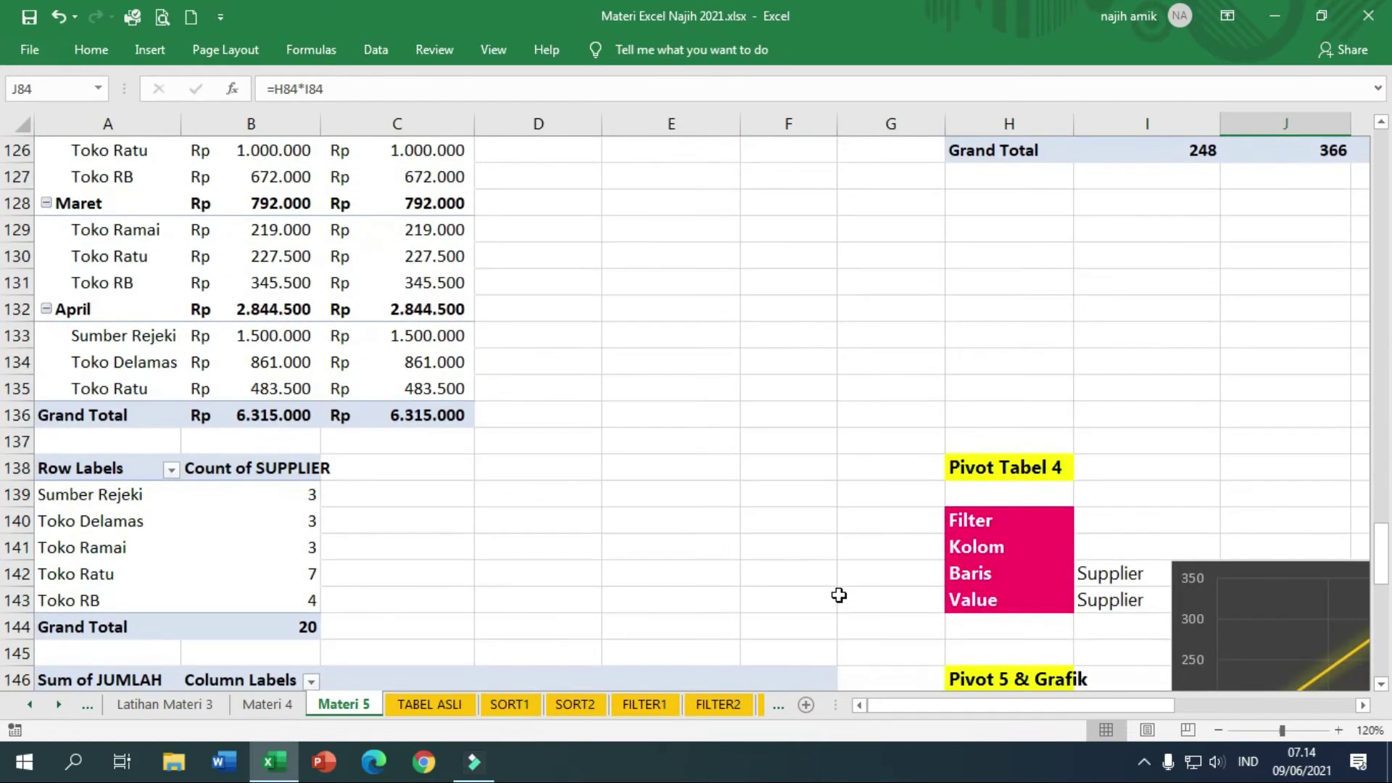
scroll(839, 595, down, 3)
scroll(866, 651, down, 1)
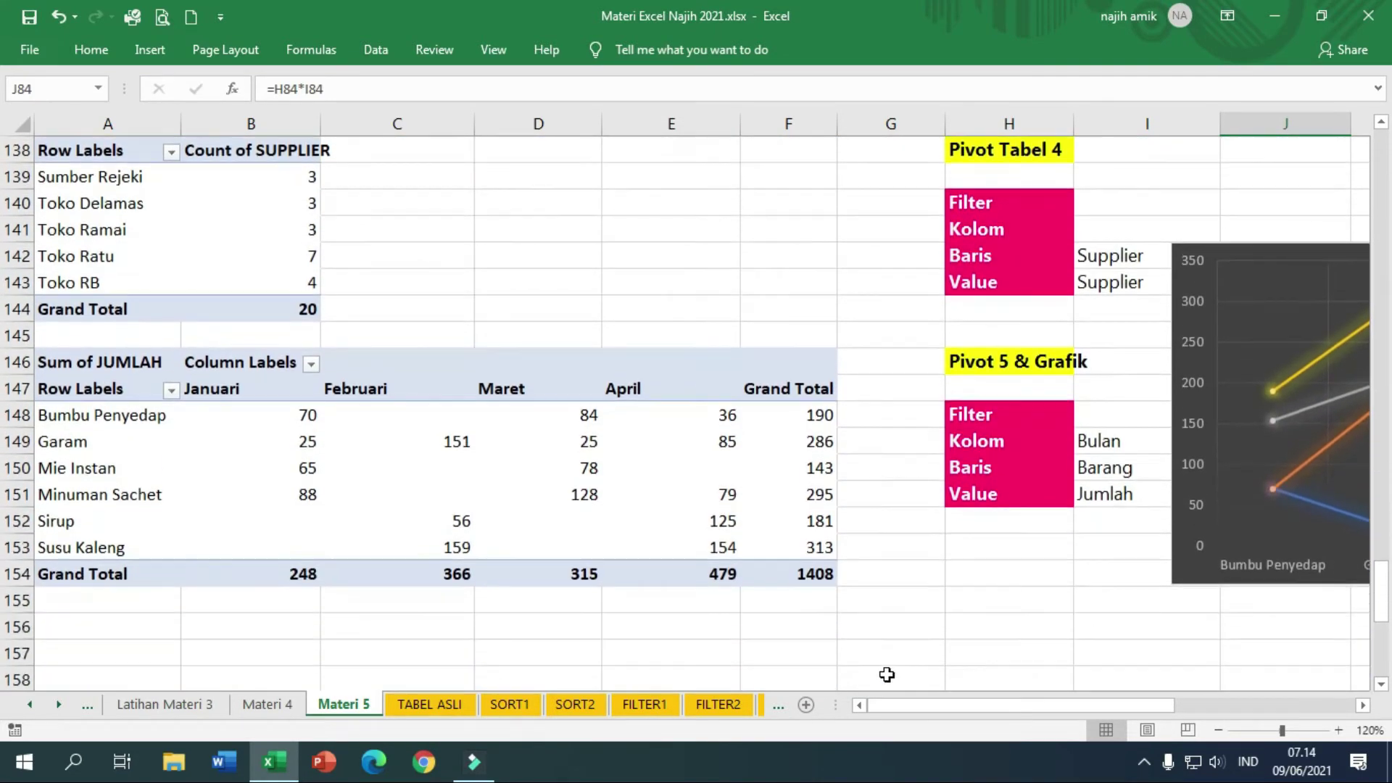
drag(907, 709, 842, 604)
Format the purchase report range A83:J103 as a table with headers, using the blue banded style in the first Medium row
scroll(842, 605, up, 13)
scroll(842, 602, up, 8)
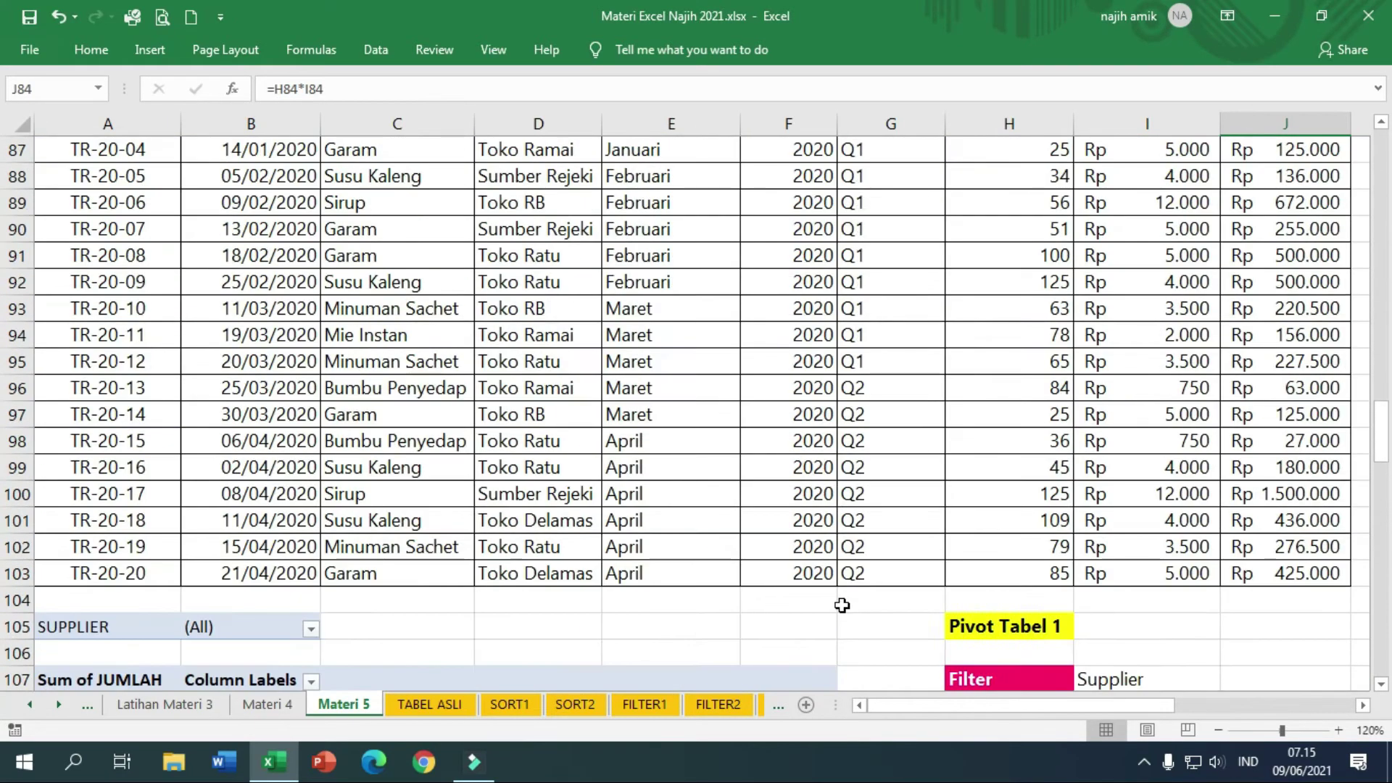
scroll(841, 609, down, 1)
click(129, 311)
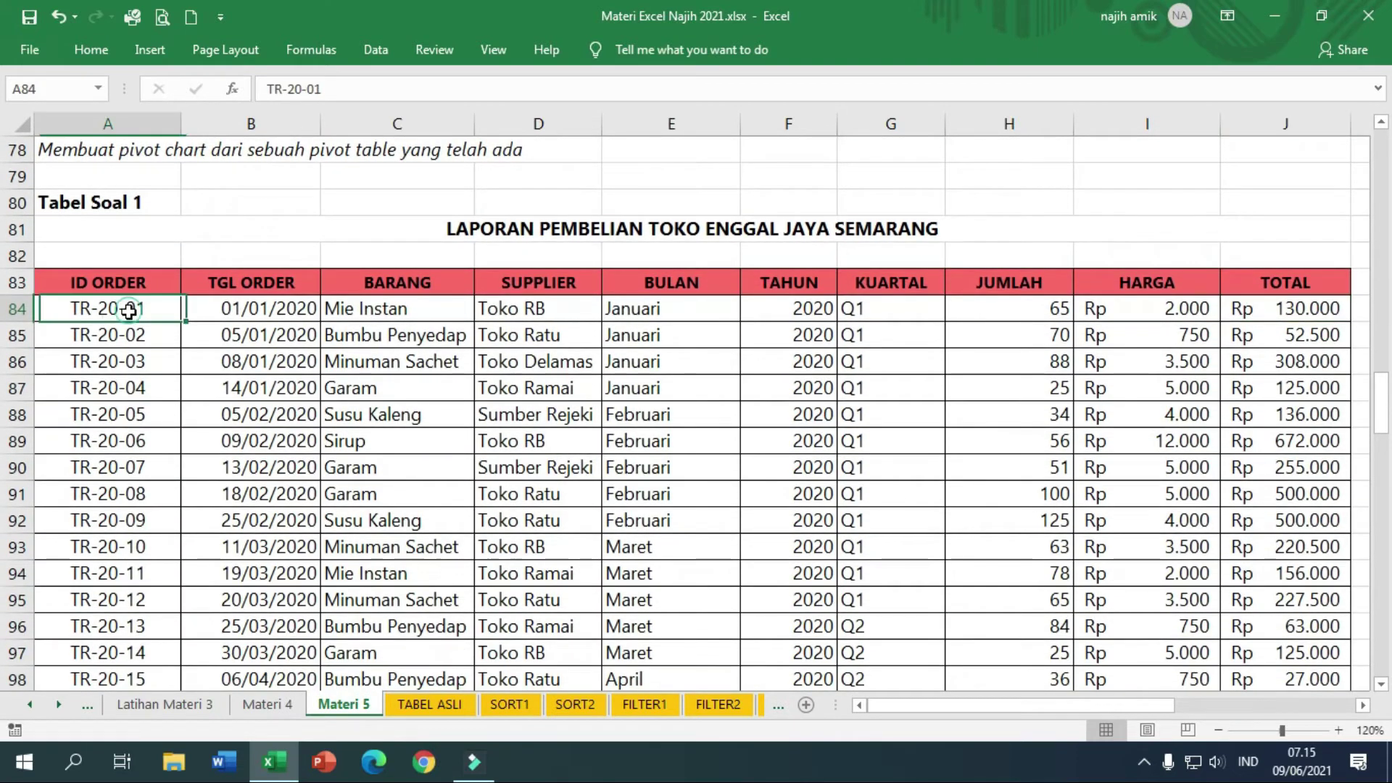
click(113, 282)
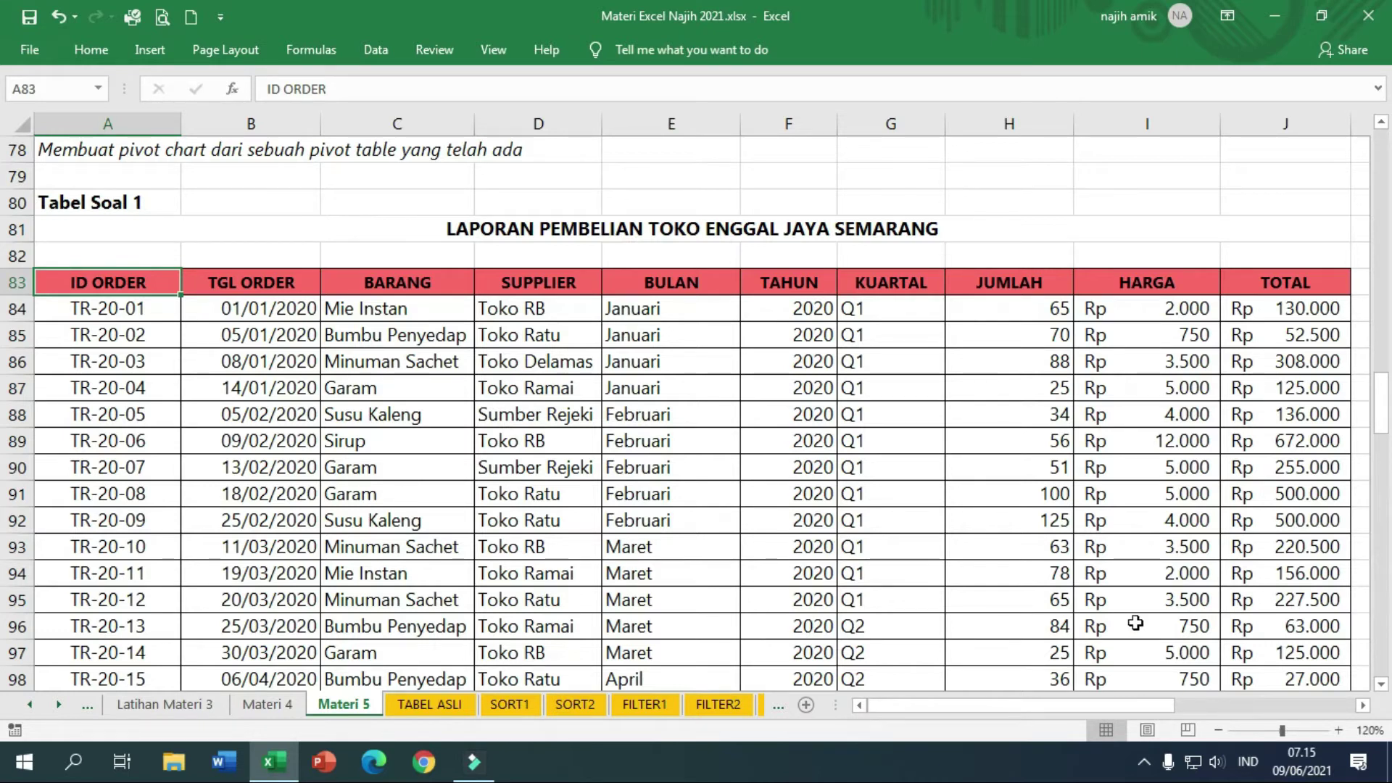
key(ctrl+a)
scroll(269, 536, up, 3)
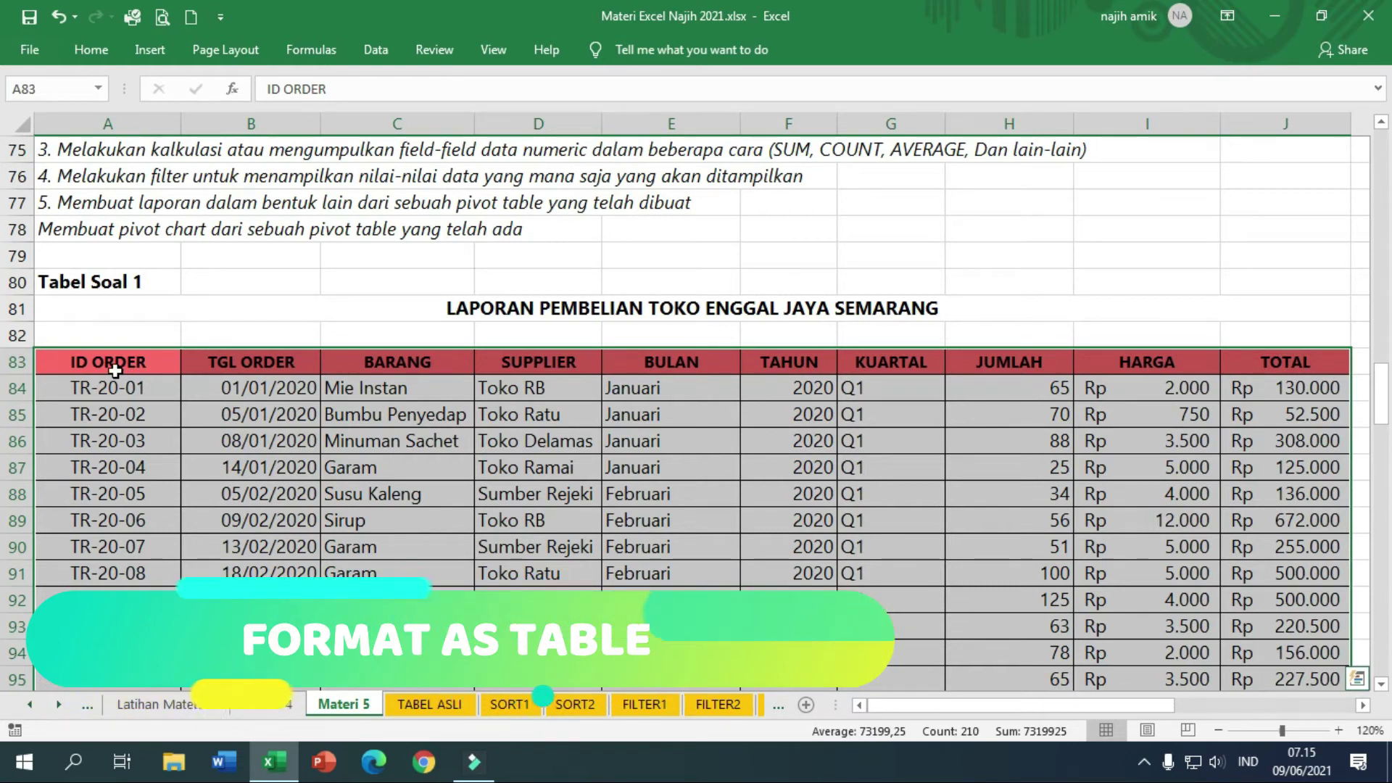
click(92, 52)
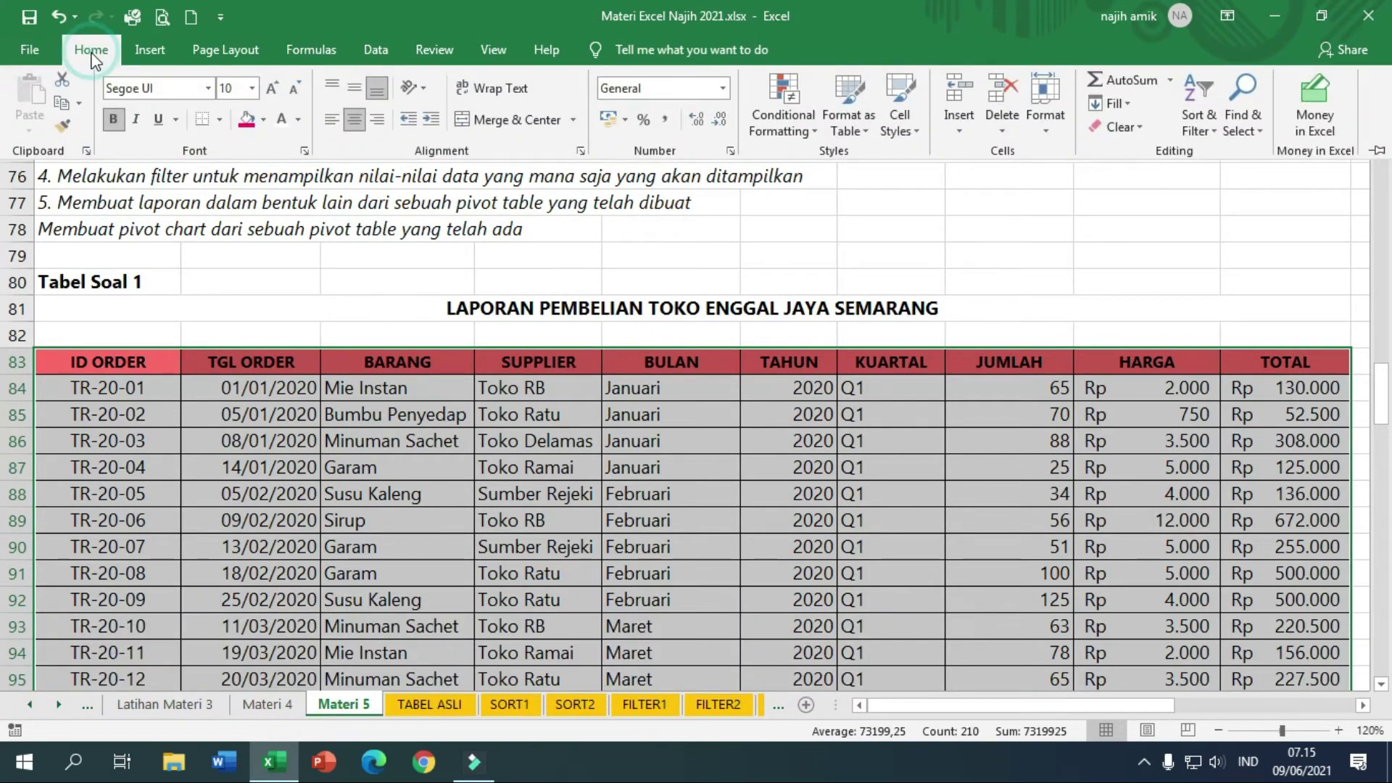
click(863, 130)
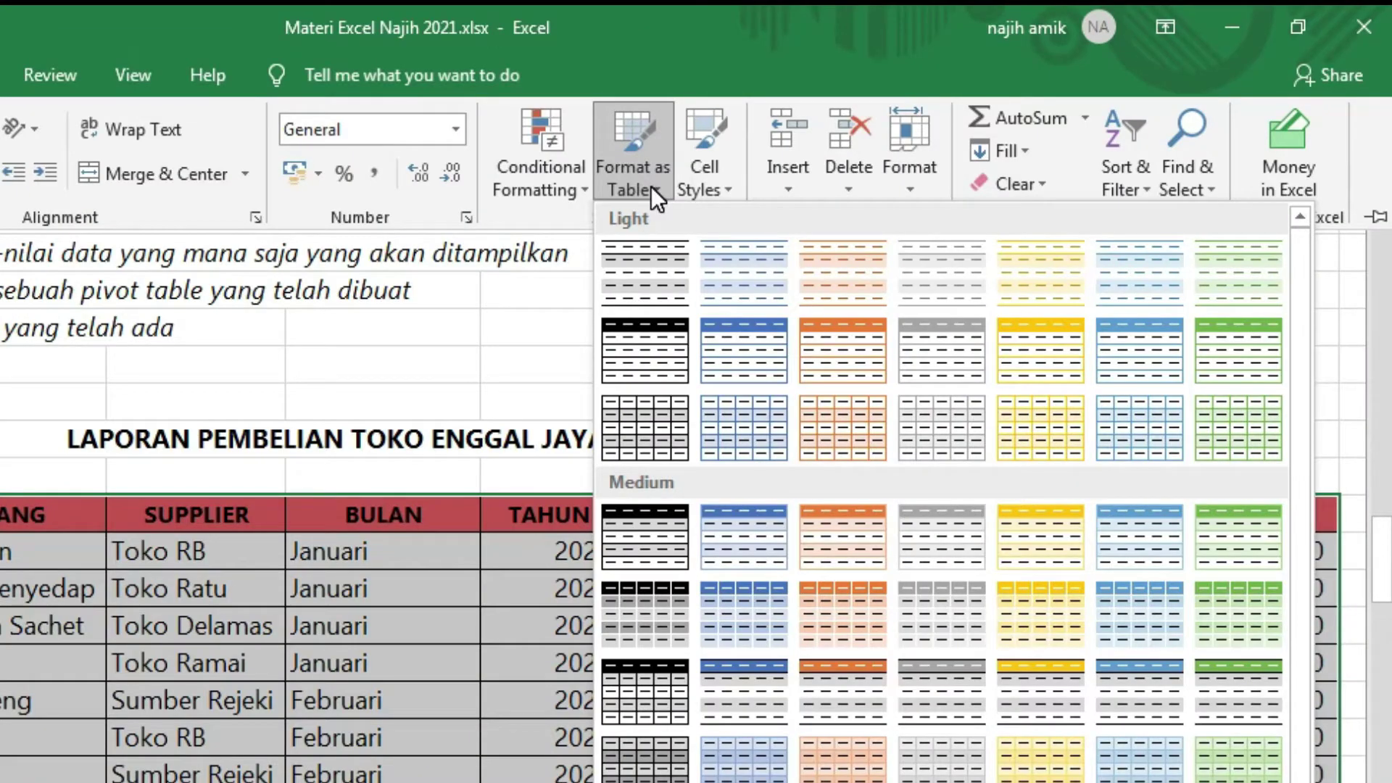
click(1301, 455)
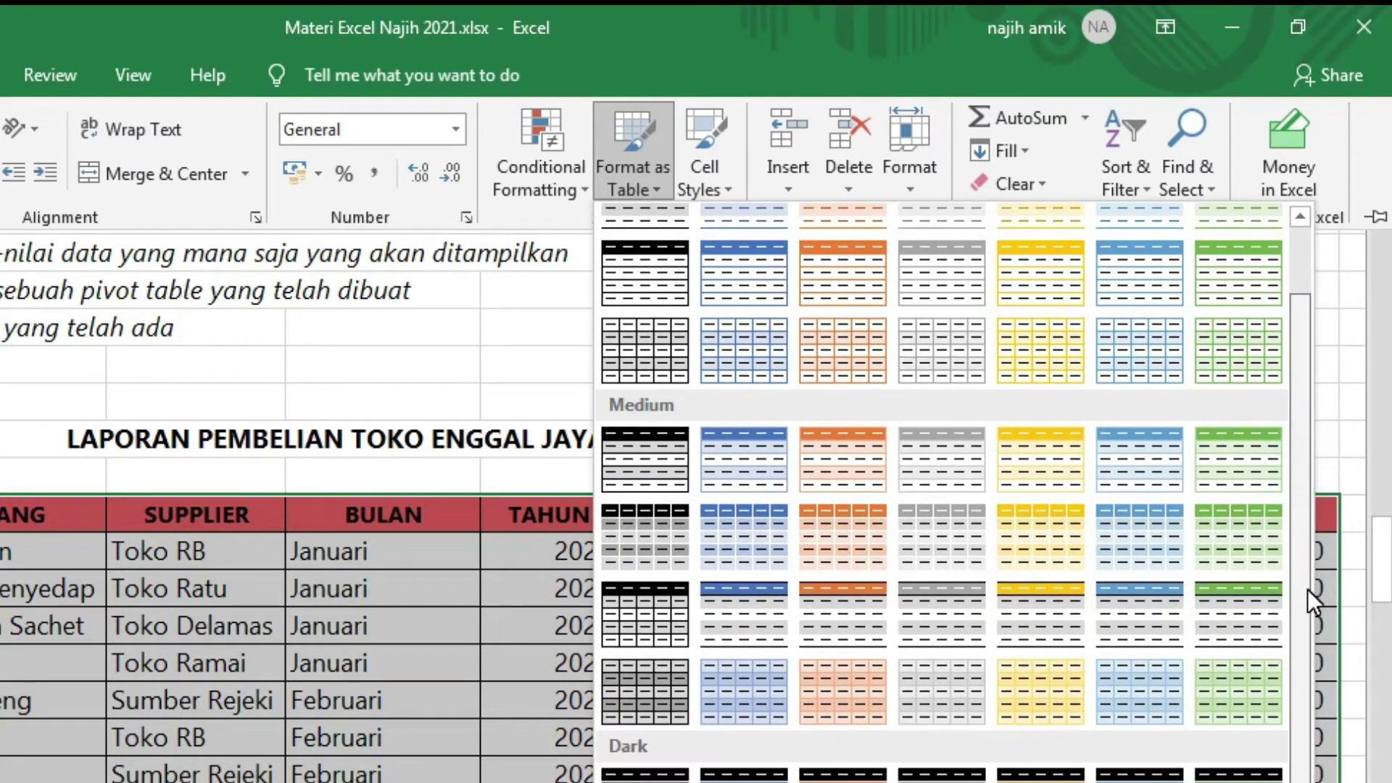
scroll(1290, 434, up, 1)
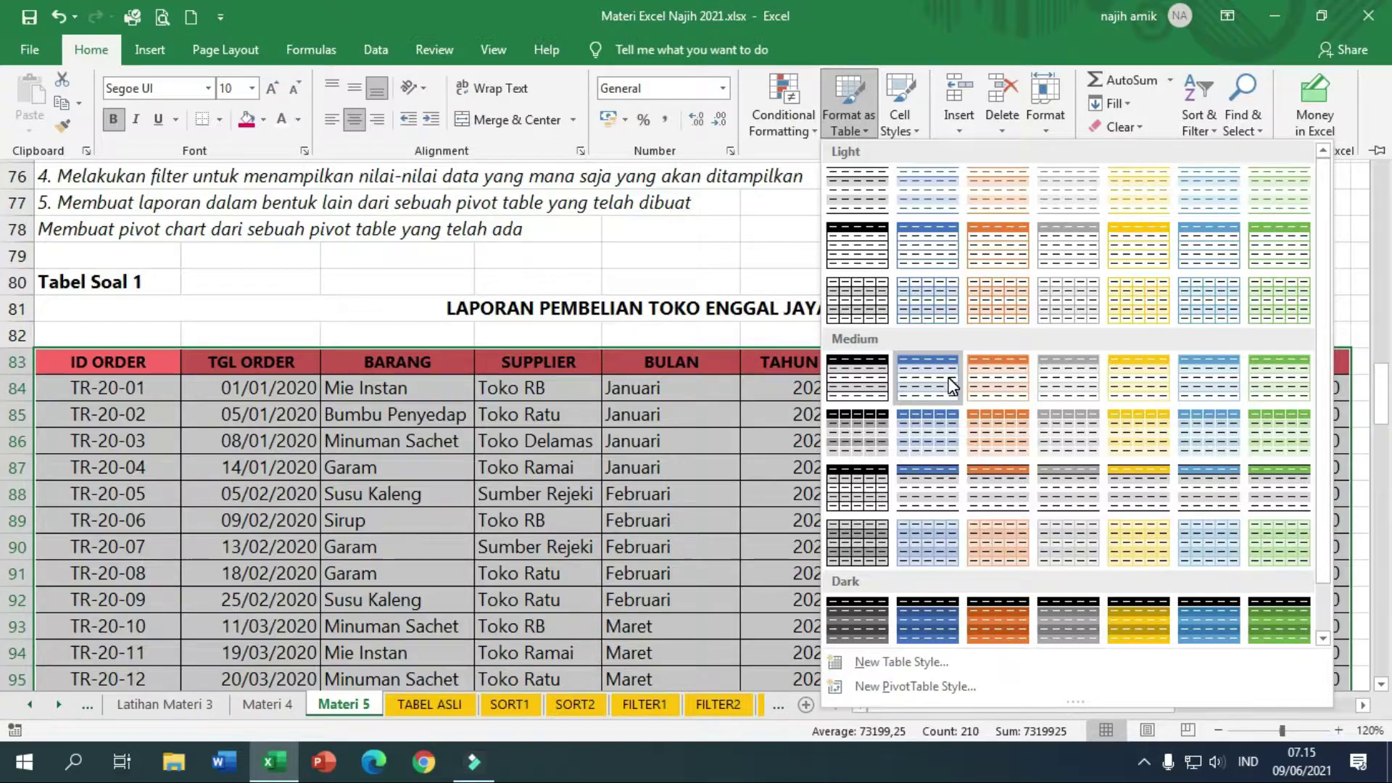
click(773, 537)
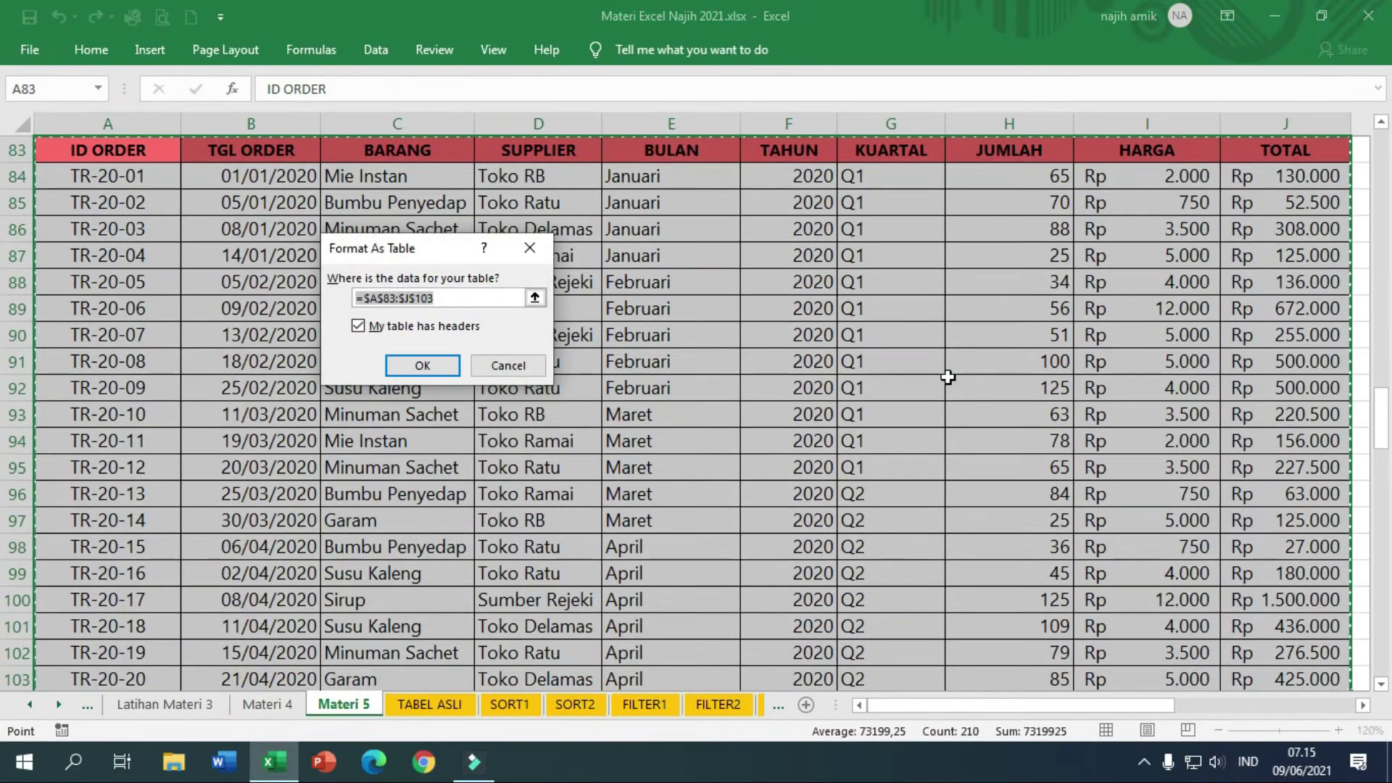
click(405, 375)
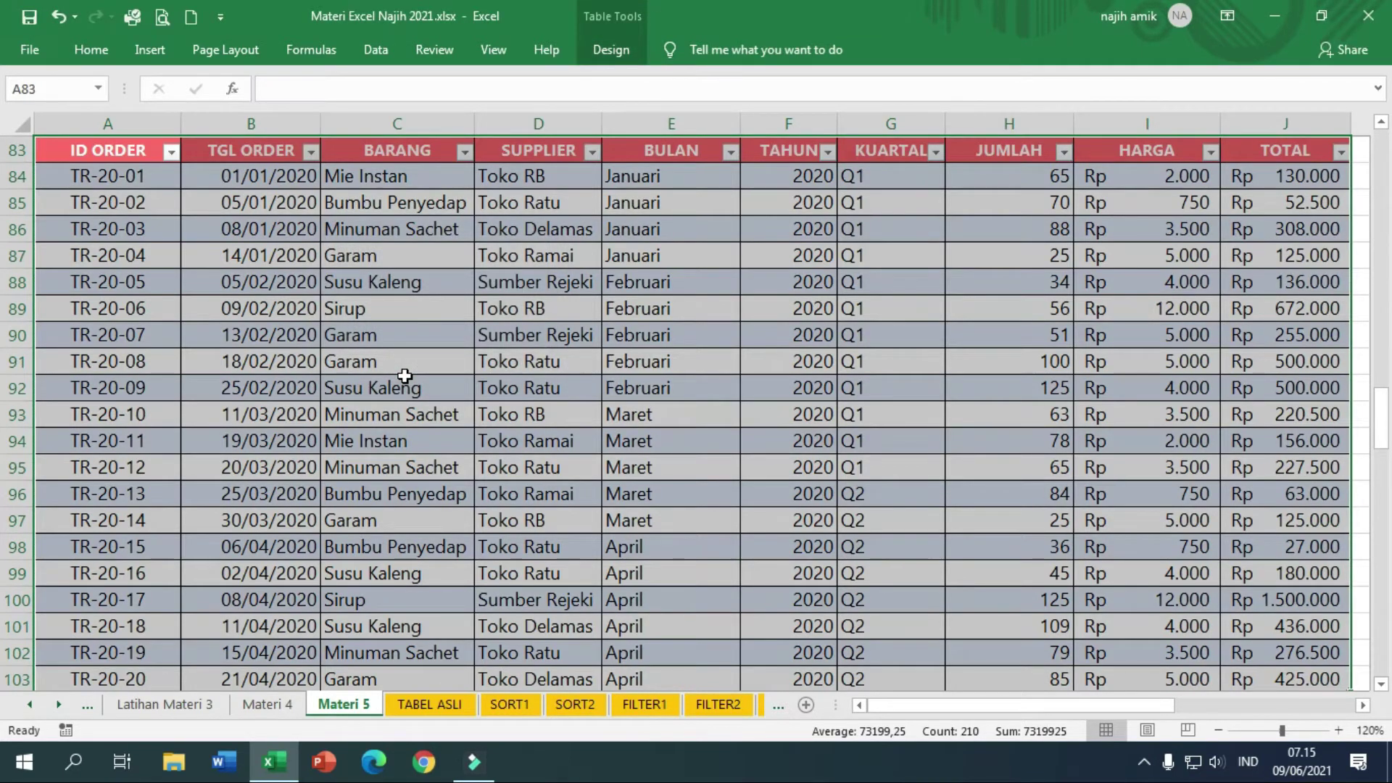
Remove the manual fill color from the purchase report table and view the filter options of the TGL ORDER column
scroll(404, 375, up, 2)
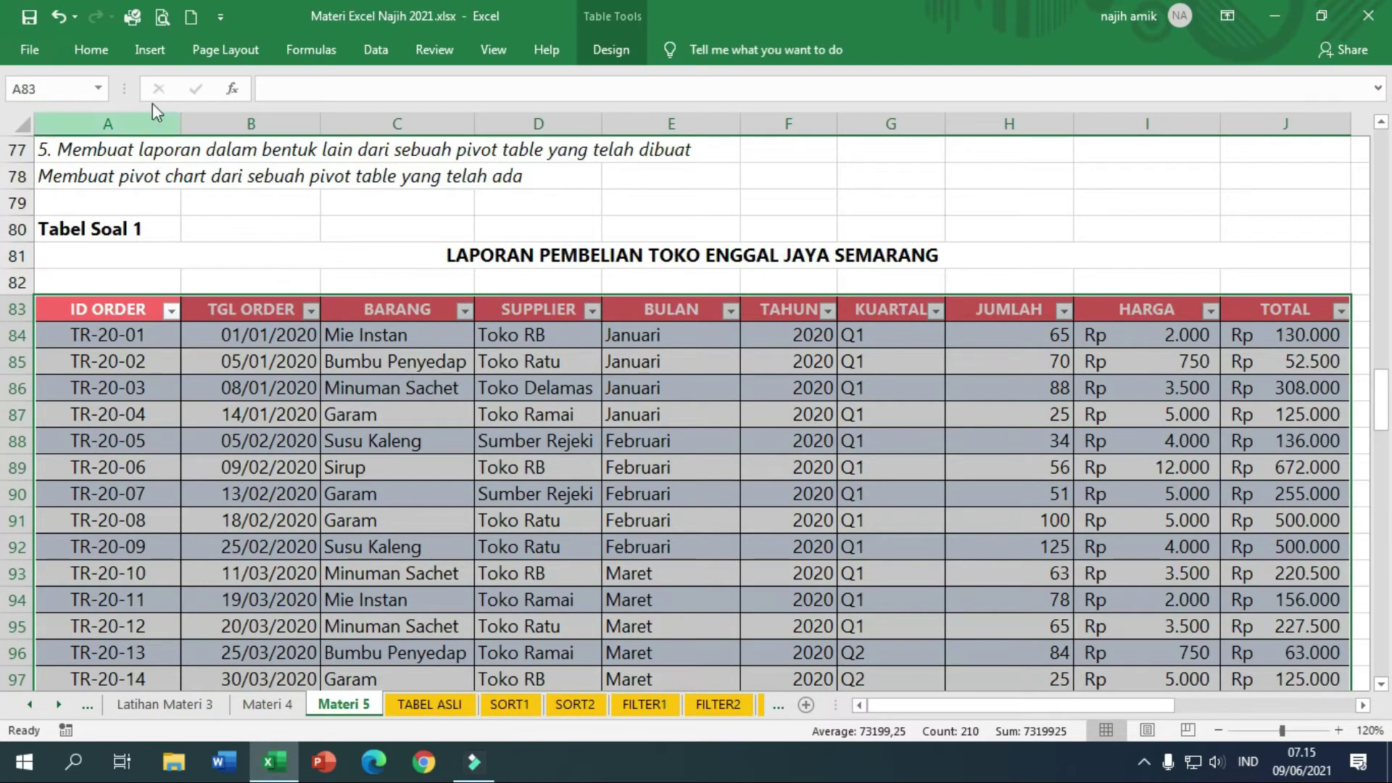
click(91, 49)
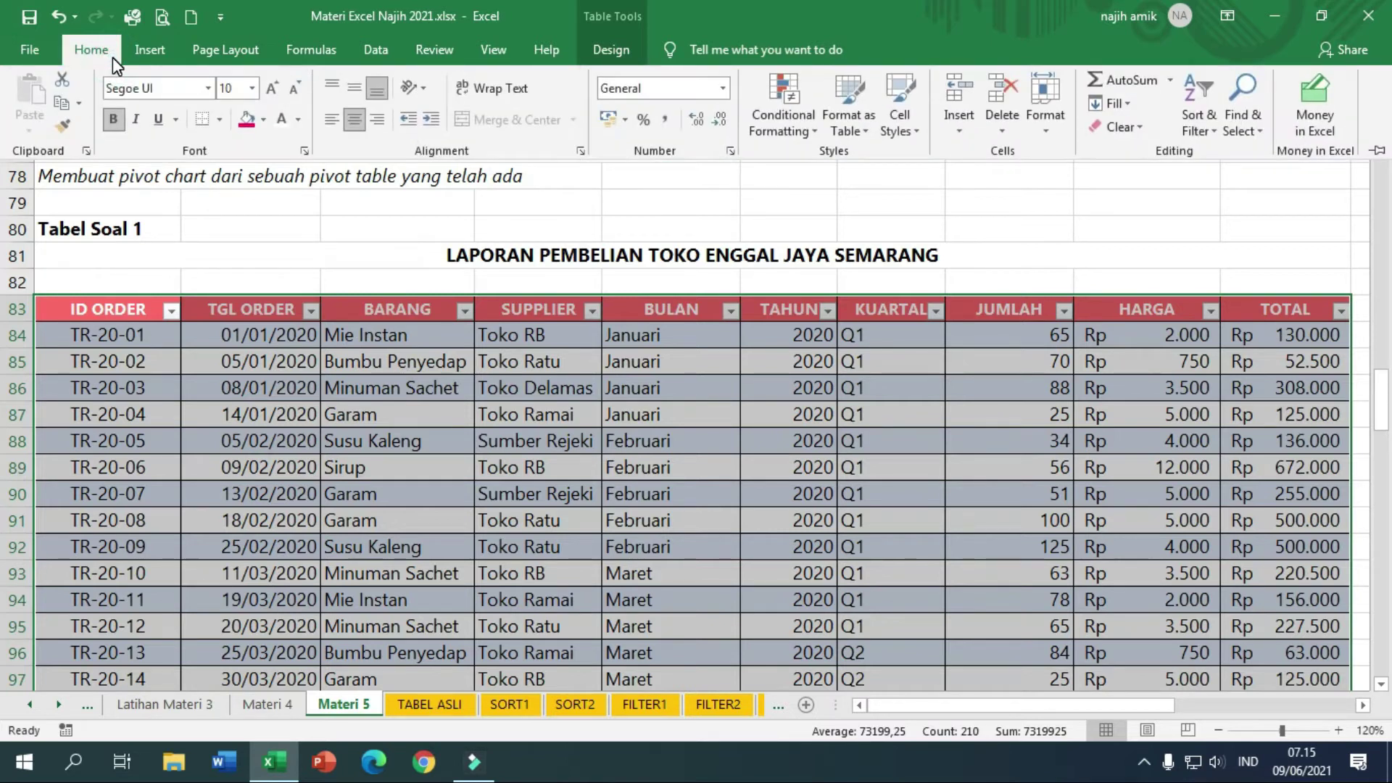
click(264, 119)
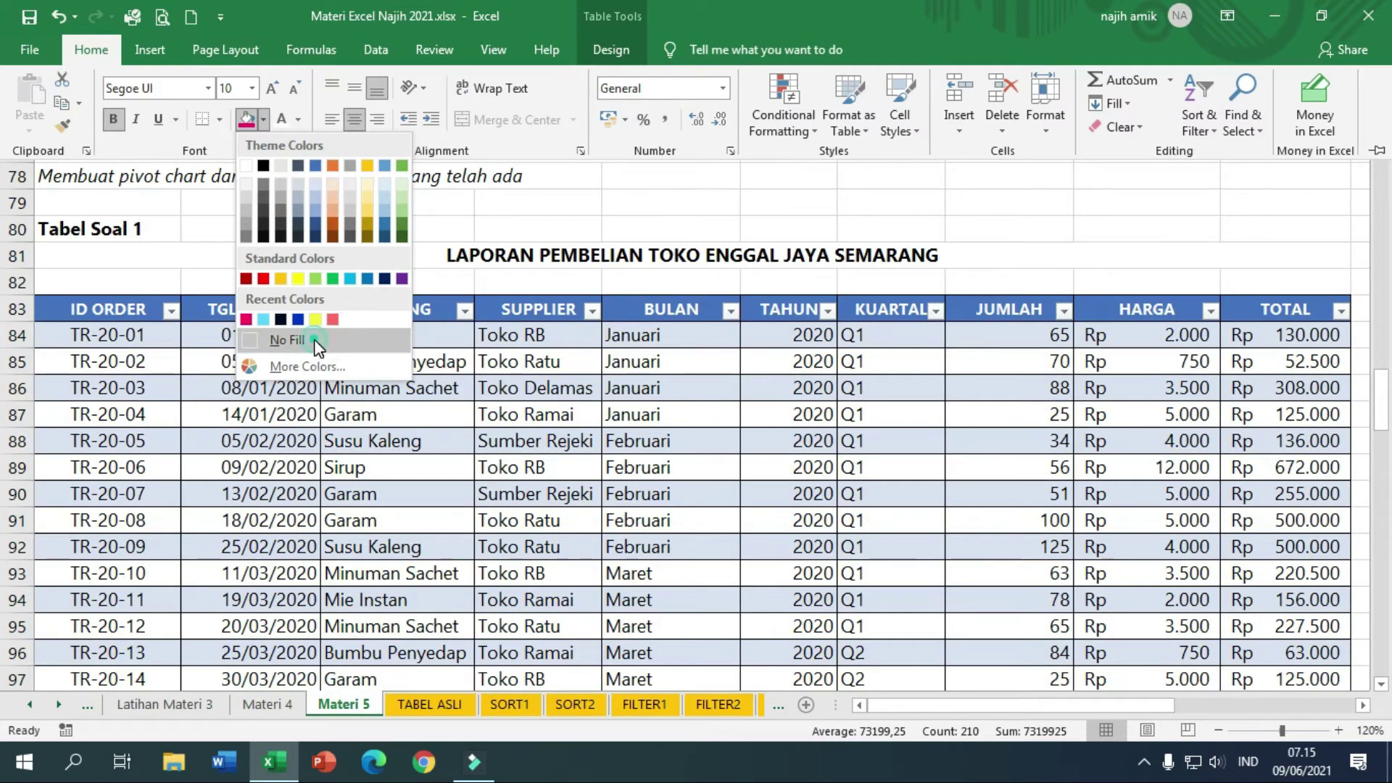
click(314, 341)
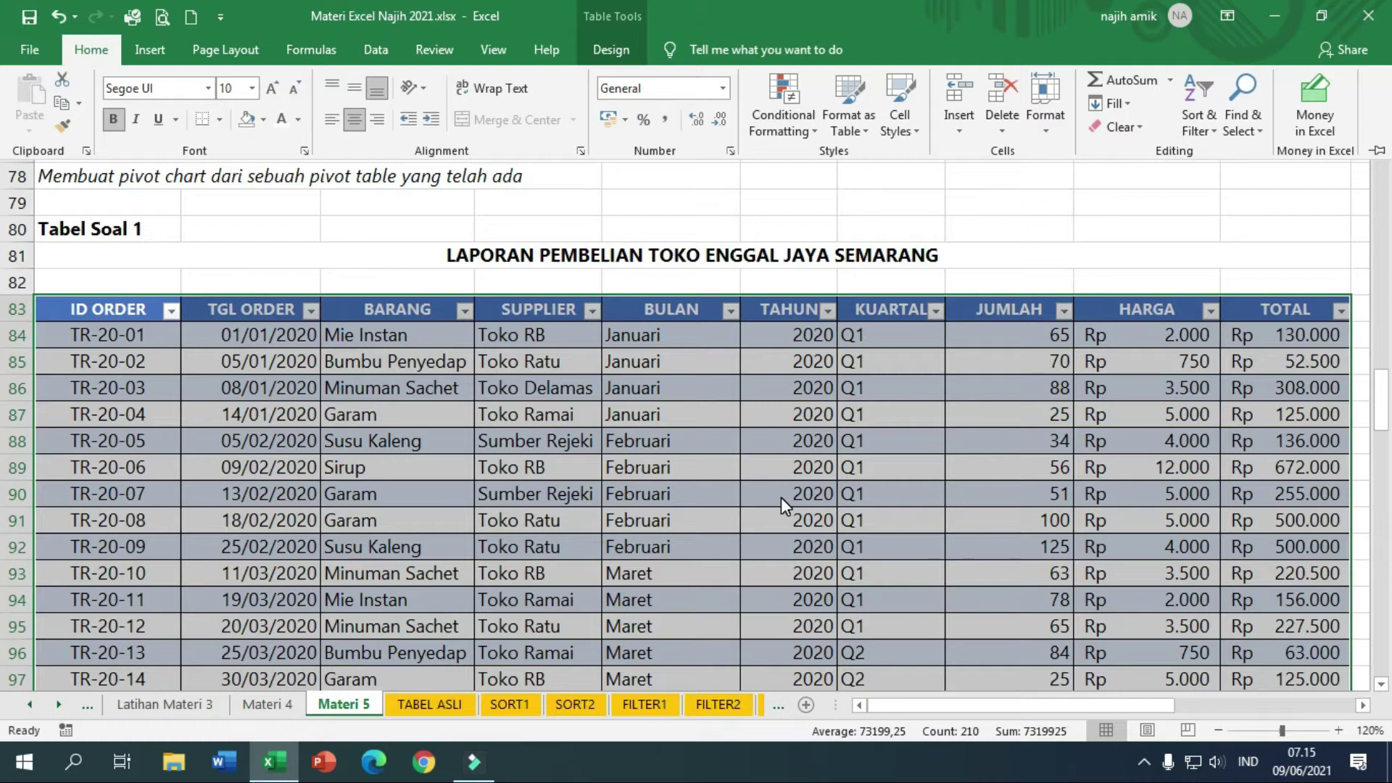
click(309, 310)
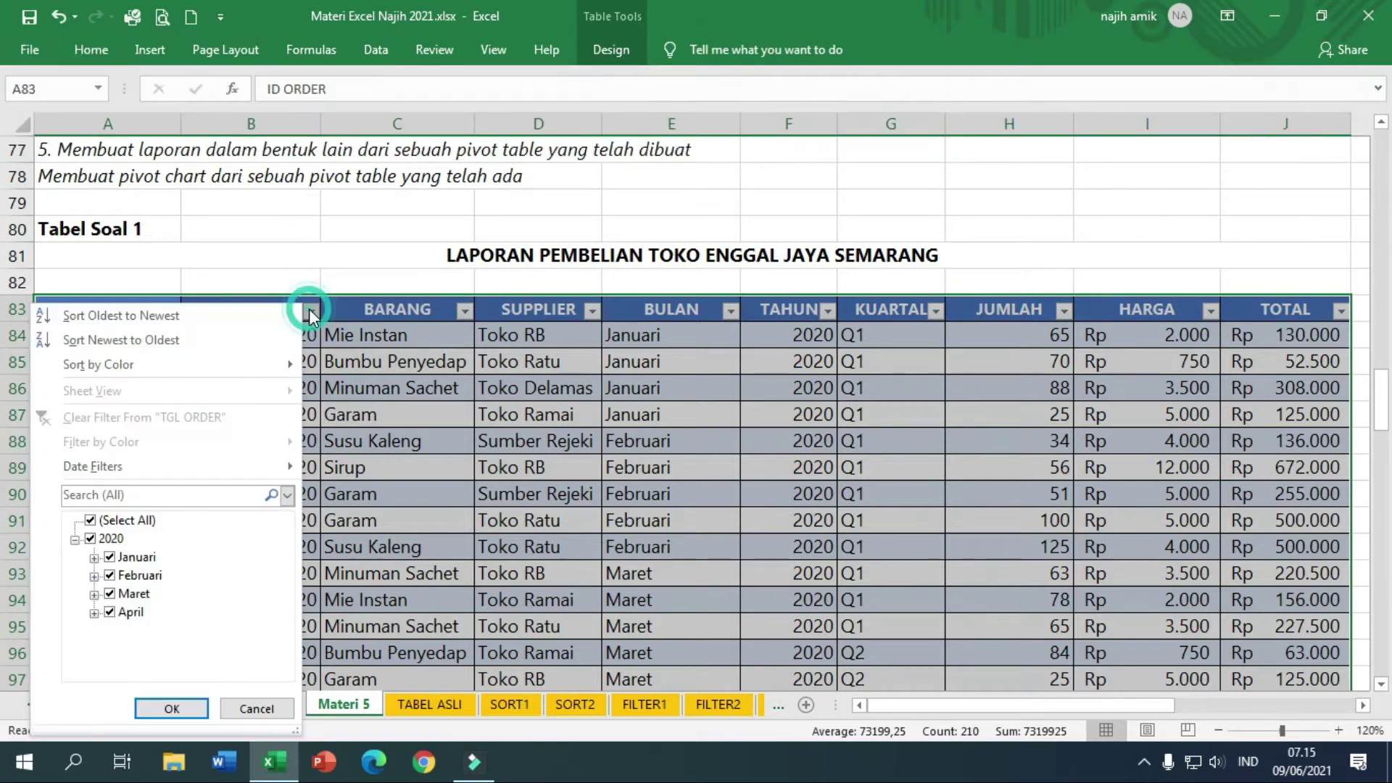
click(309, 309)
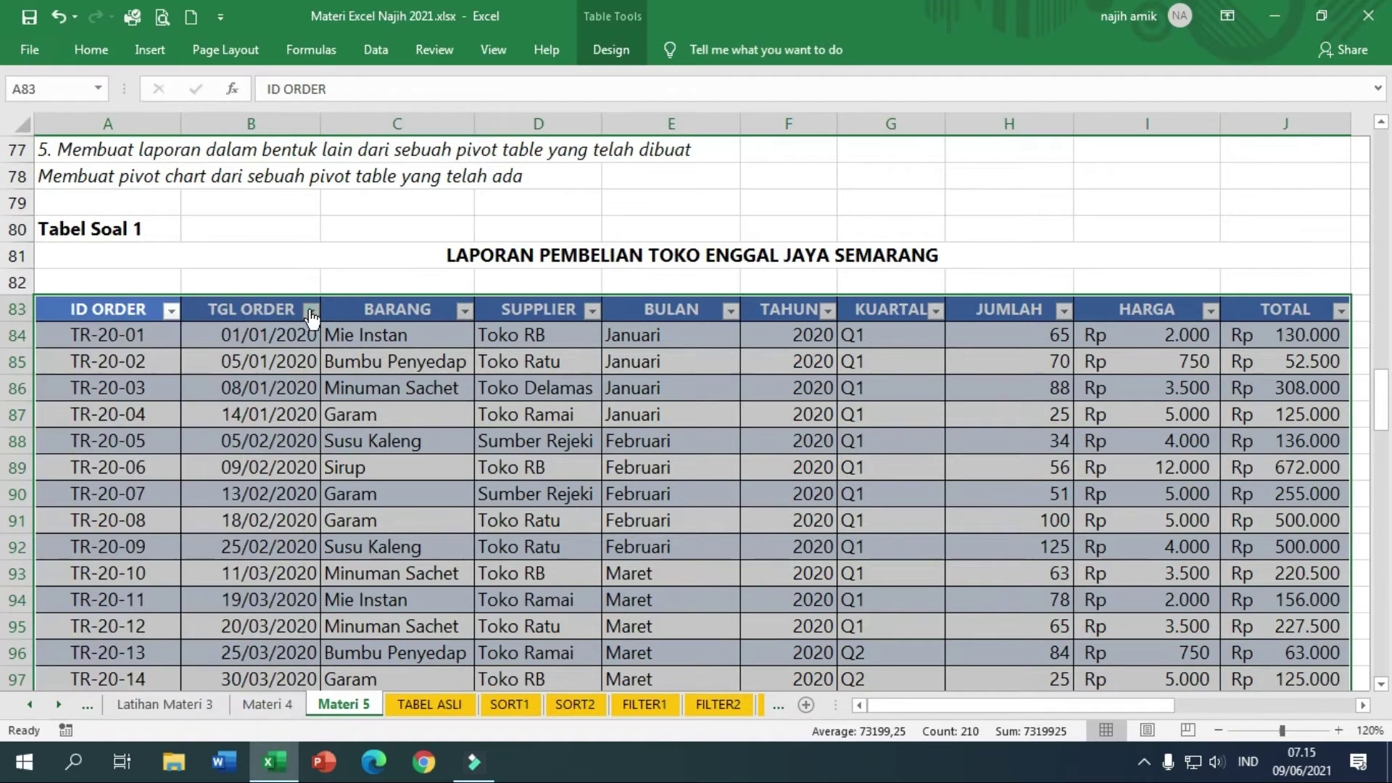
Rename the purchase report table as tblenggaljaya
click(591, 65)
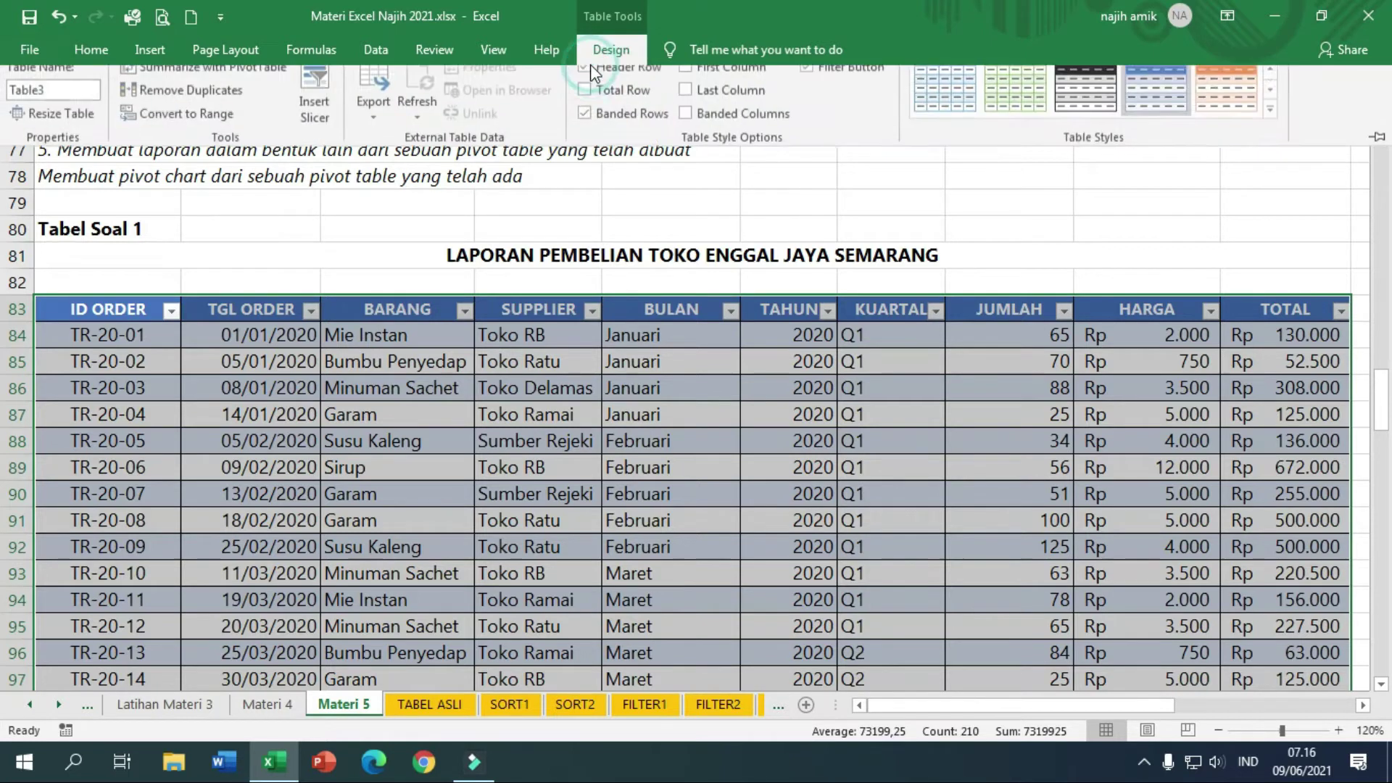
click(55, 104)
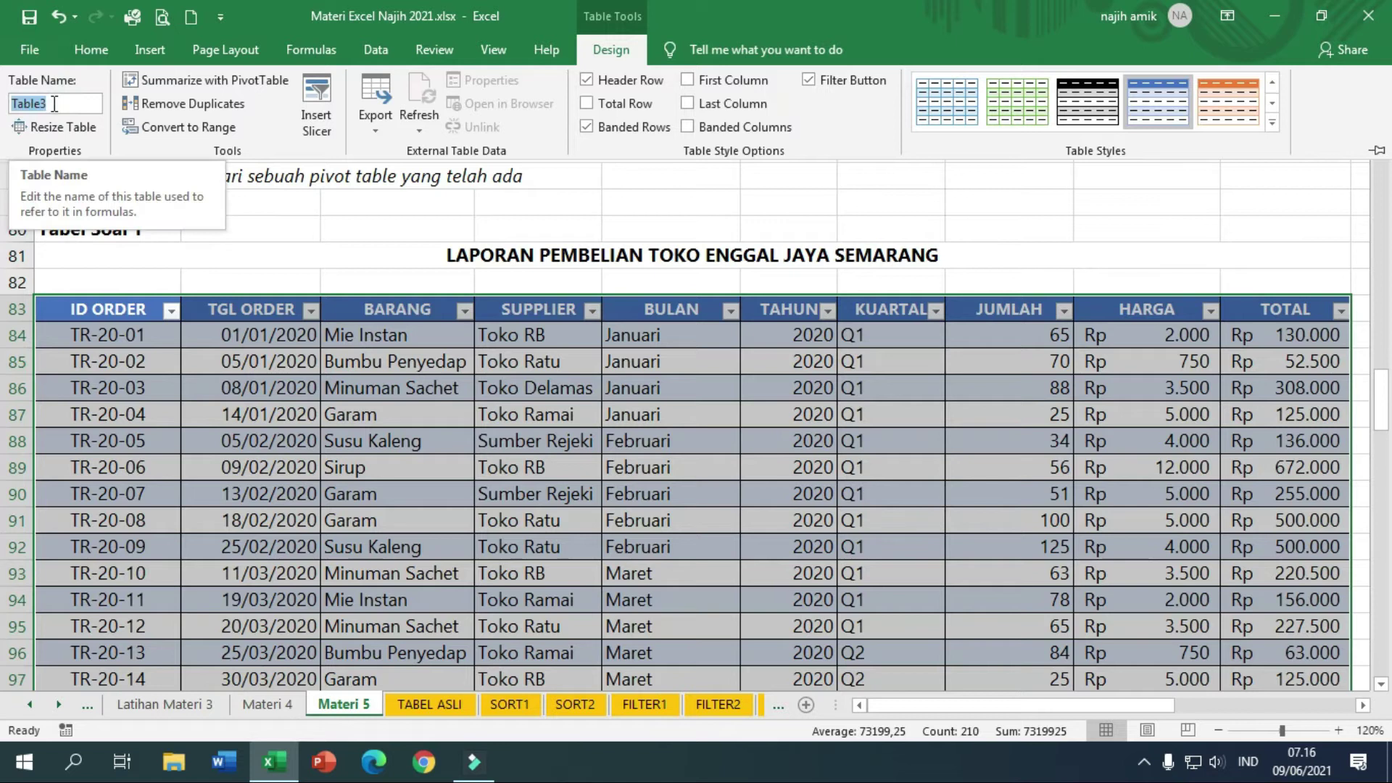
text(tbl)
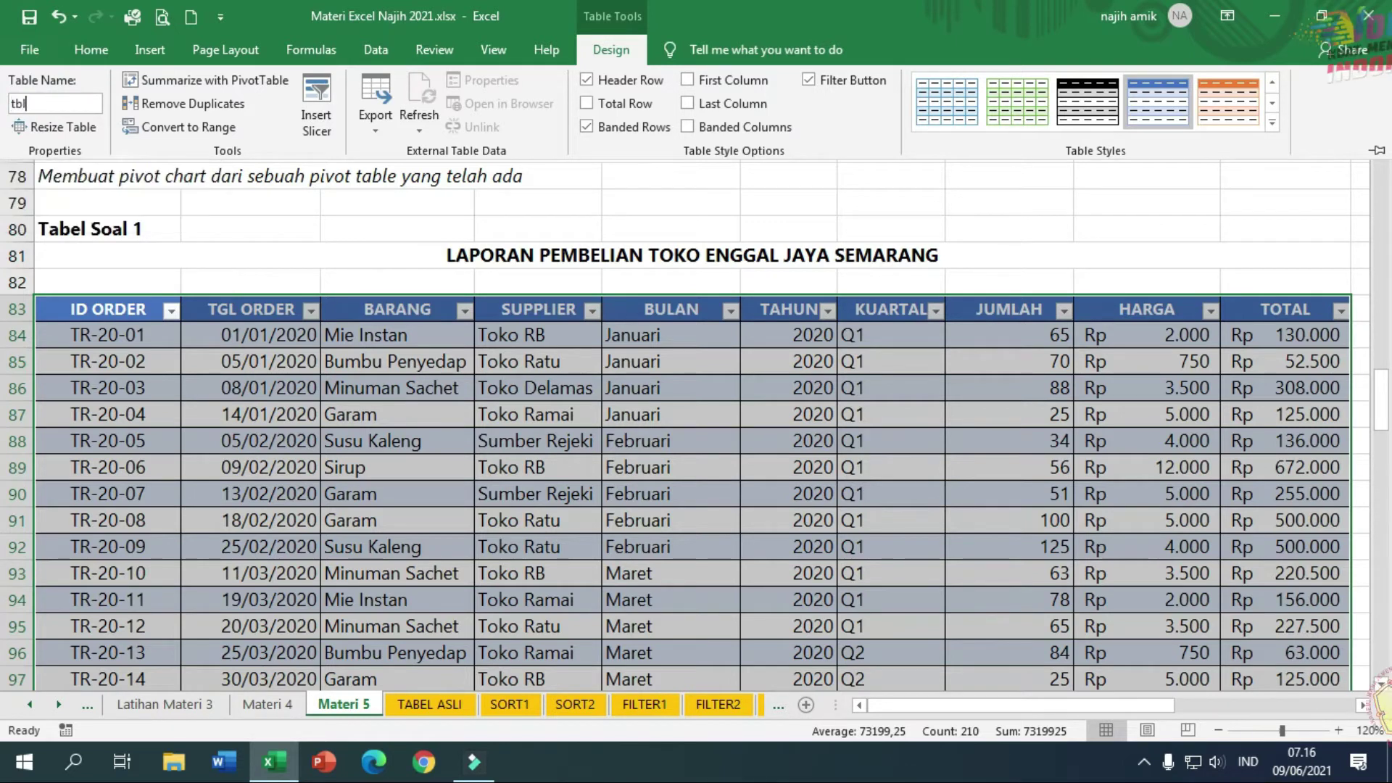
text(e)
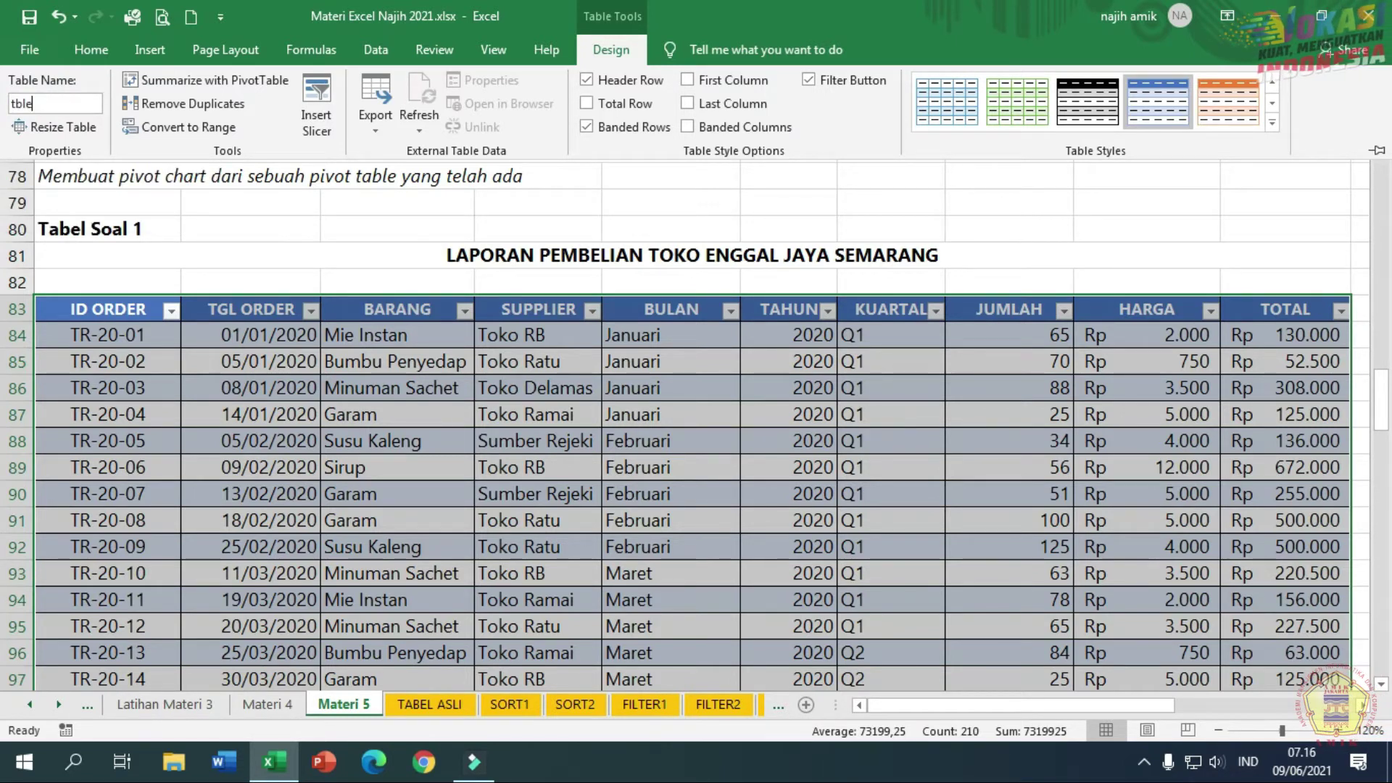
text(nggaljaya)
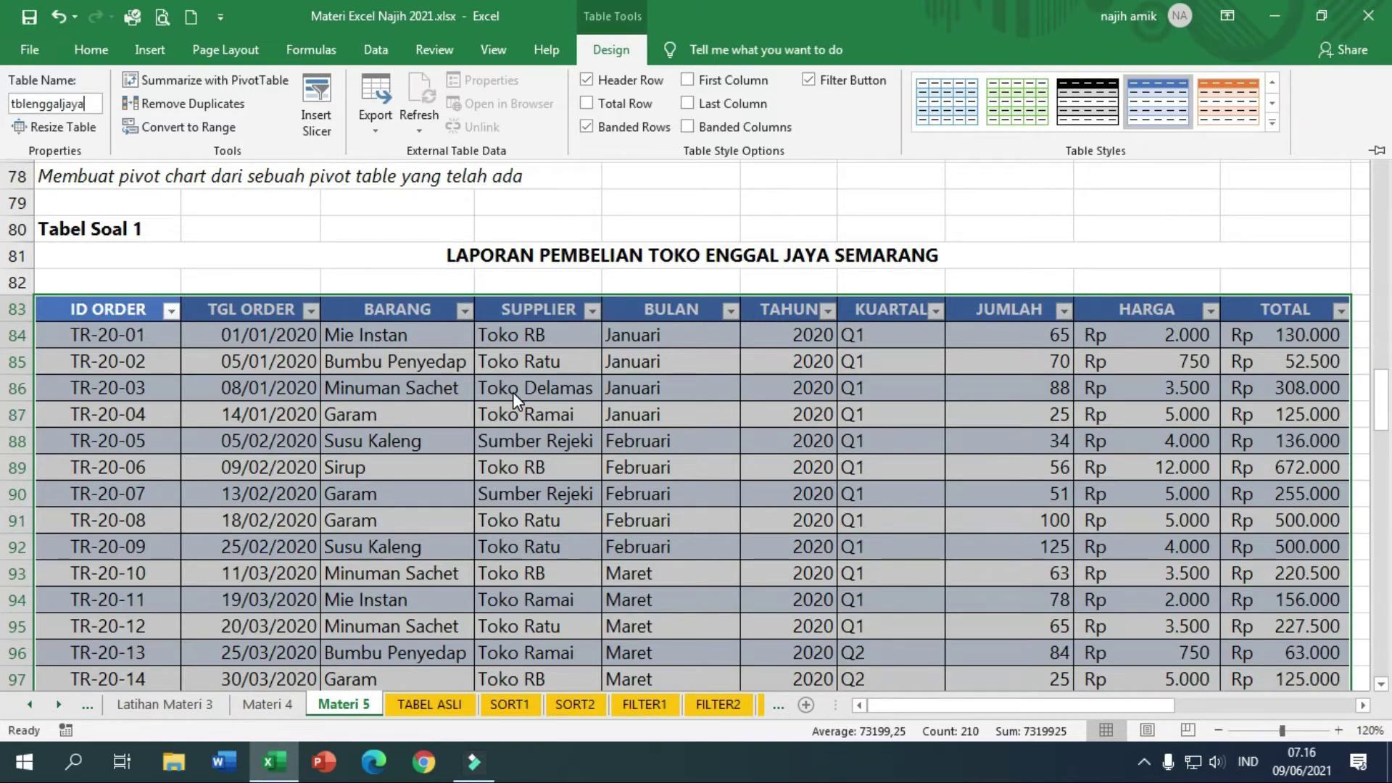
key(Return)
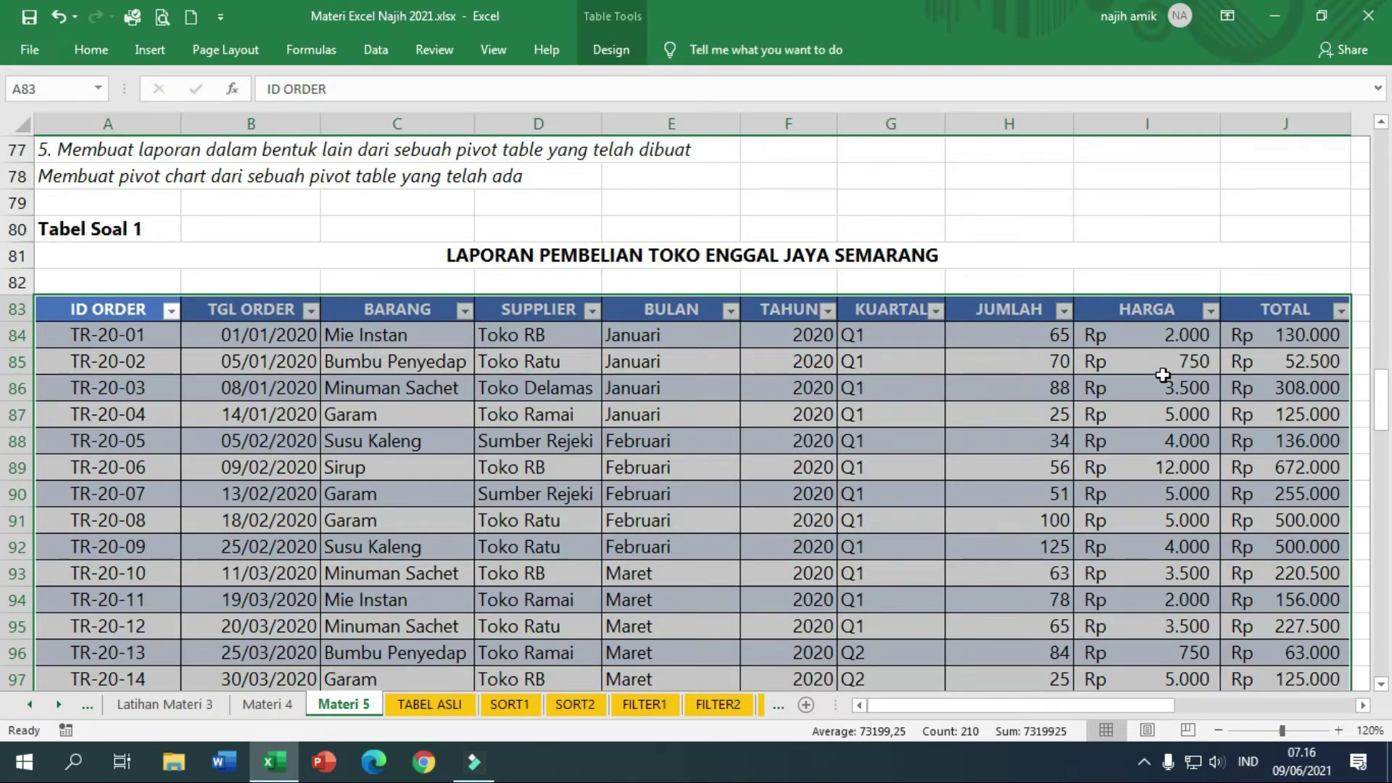
Create a pivot table from tblenggaljaya on a new worksheet and look through its list of available fields
click(617, 60)
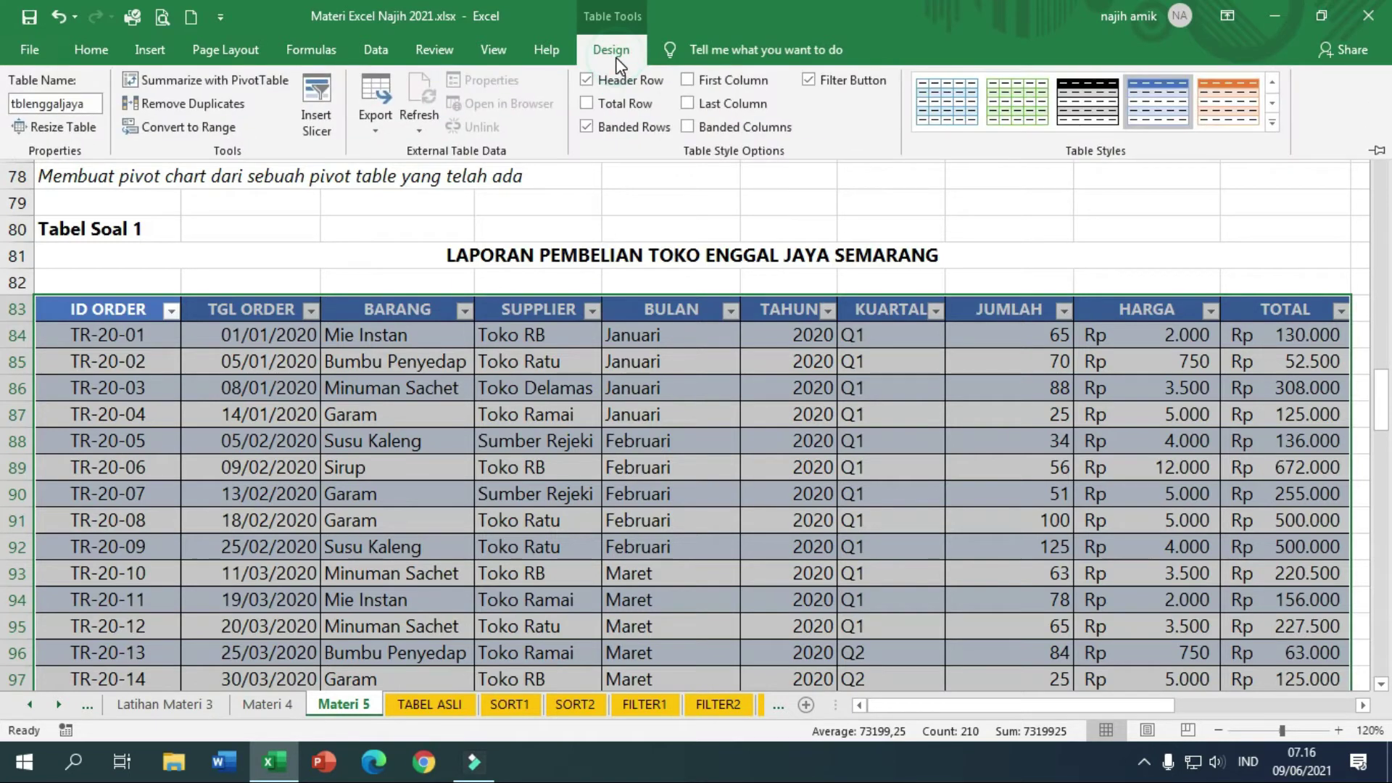
click(238, 78)
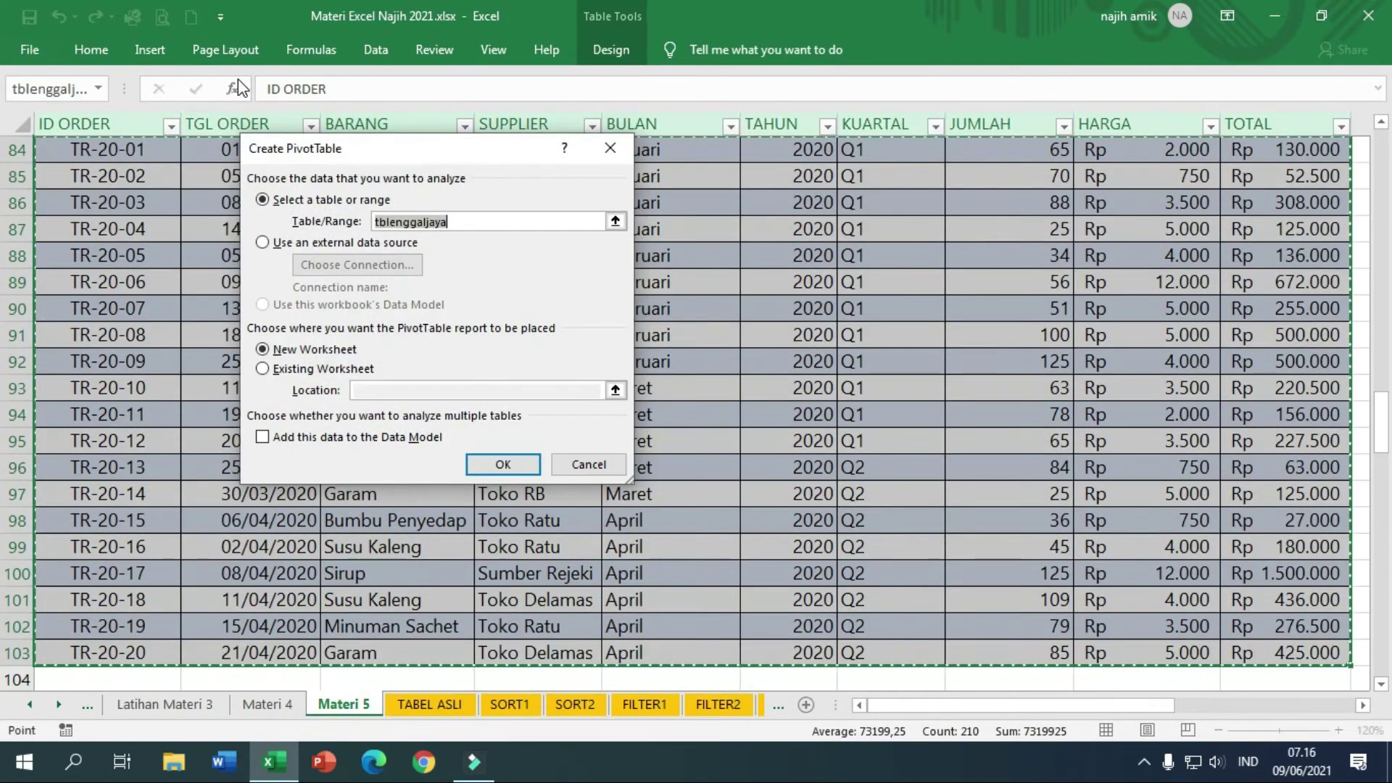
drag(419, 161, 651, 216)
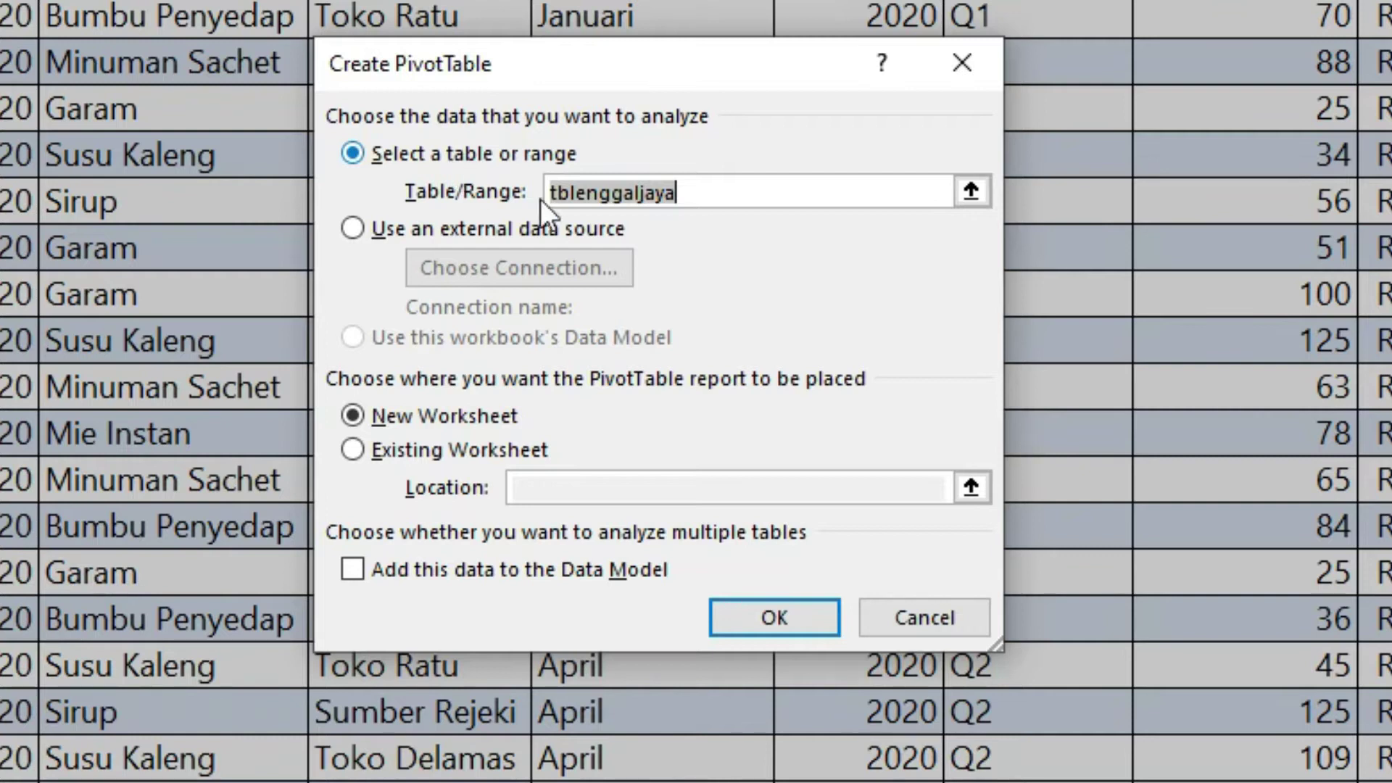
click(745, 188)
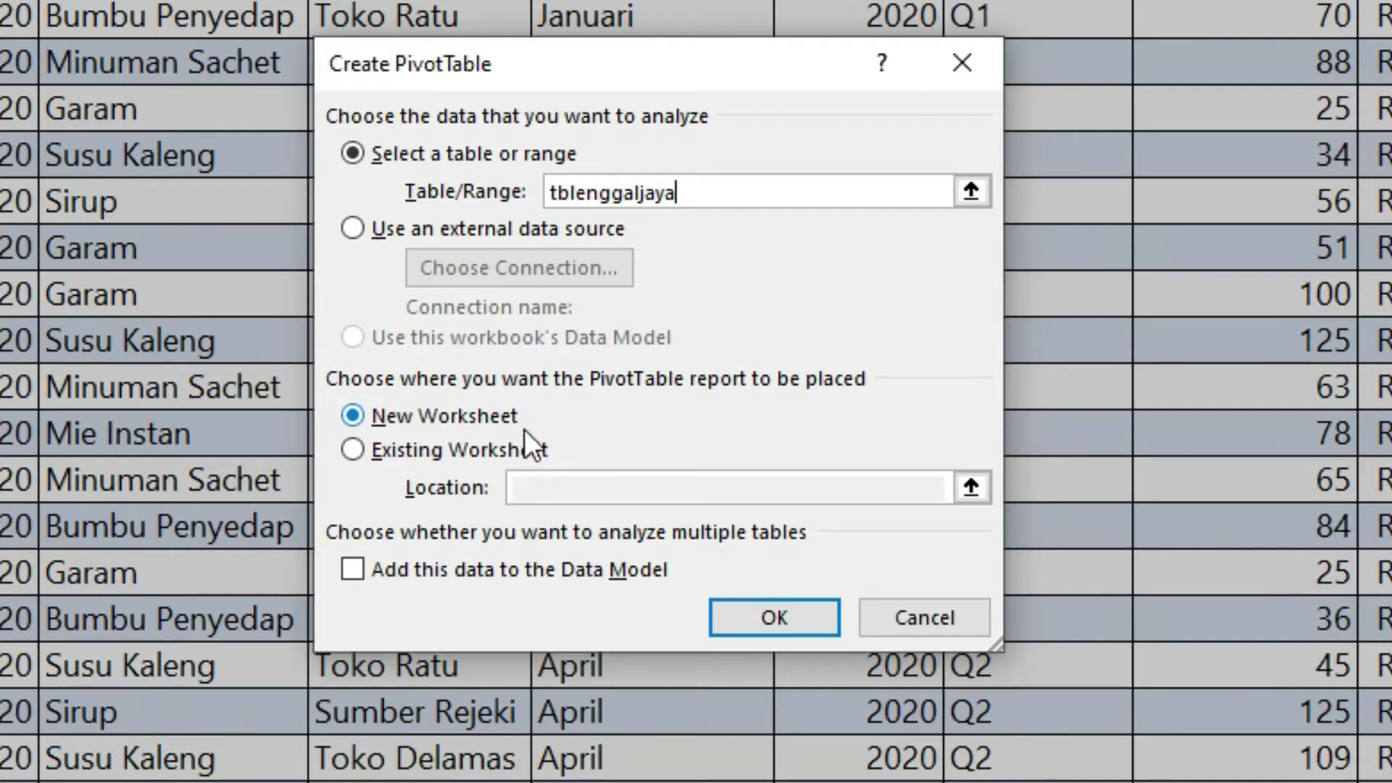
click(737, 616)
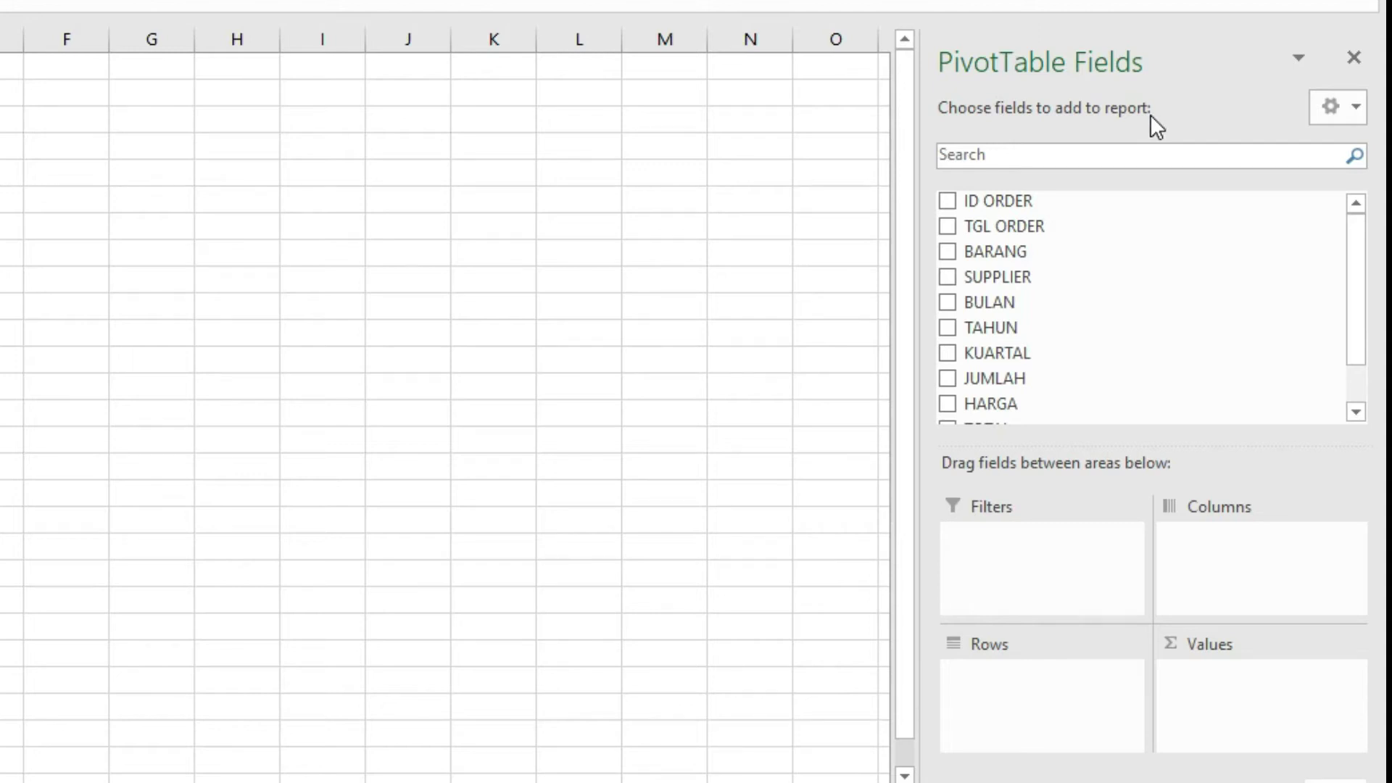
drag(1354, 233, 1370, 333)
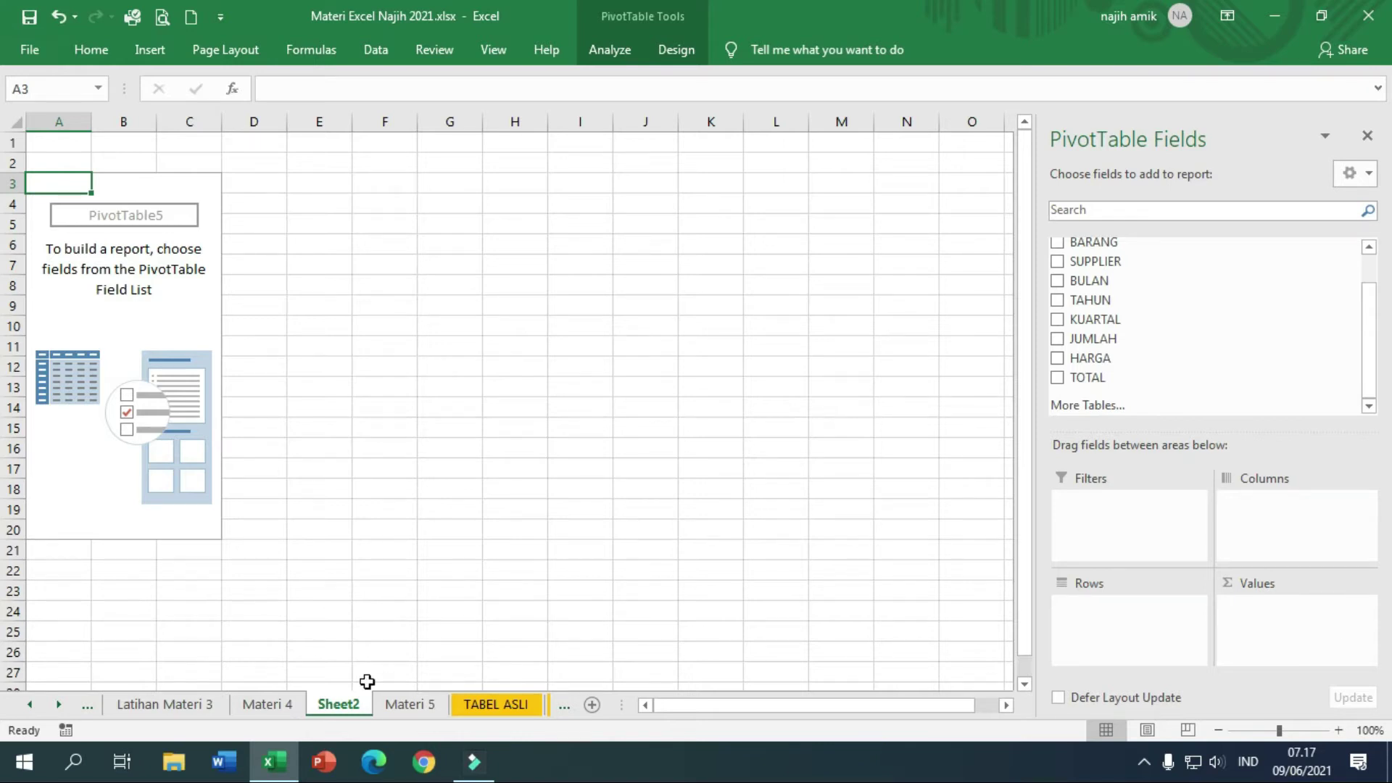
Review the Pivot Tabel 1 example on the Materi 5 sheet, with its filter, column, row and value fields
click(404, 707)
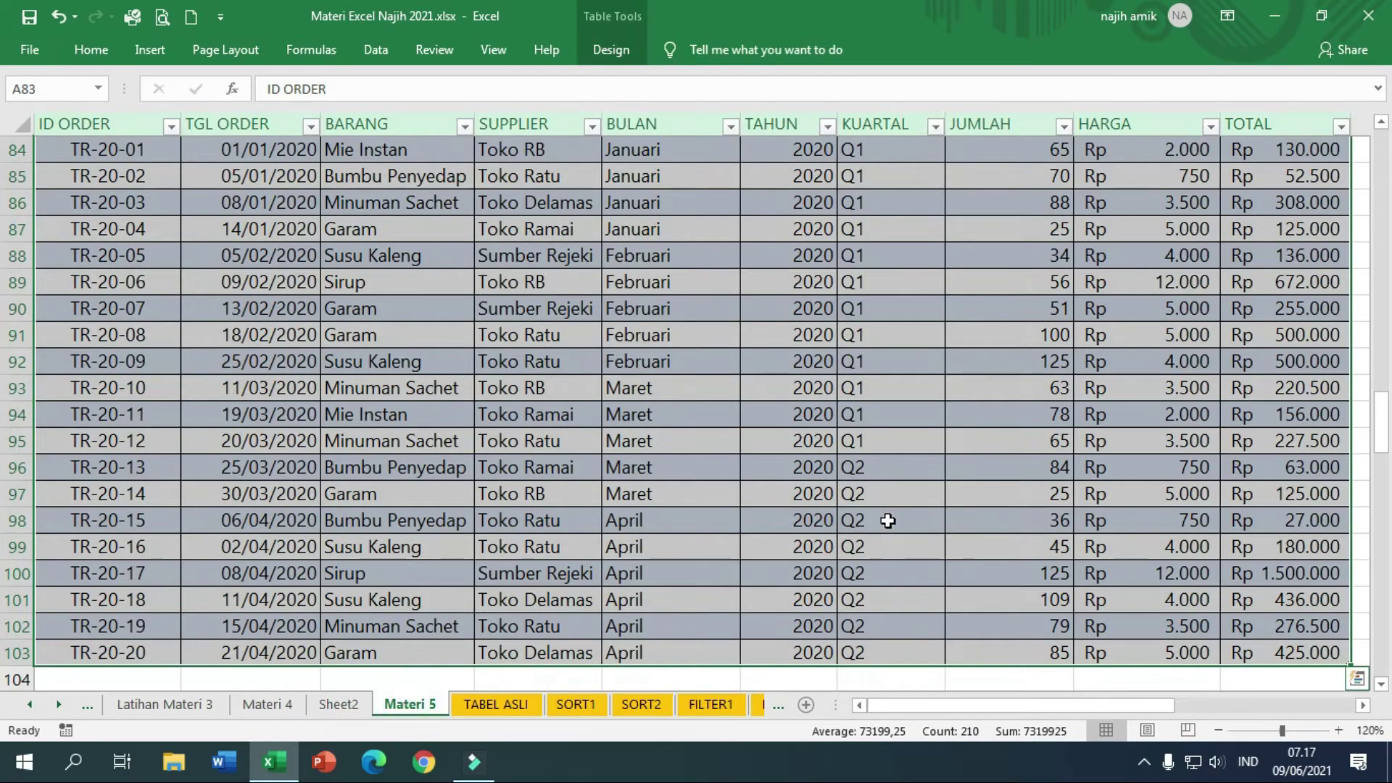
scroll(893, 509, down, 6)
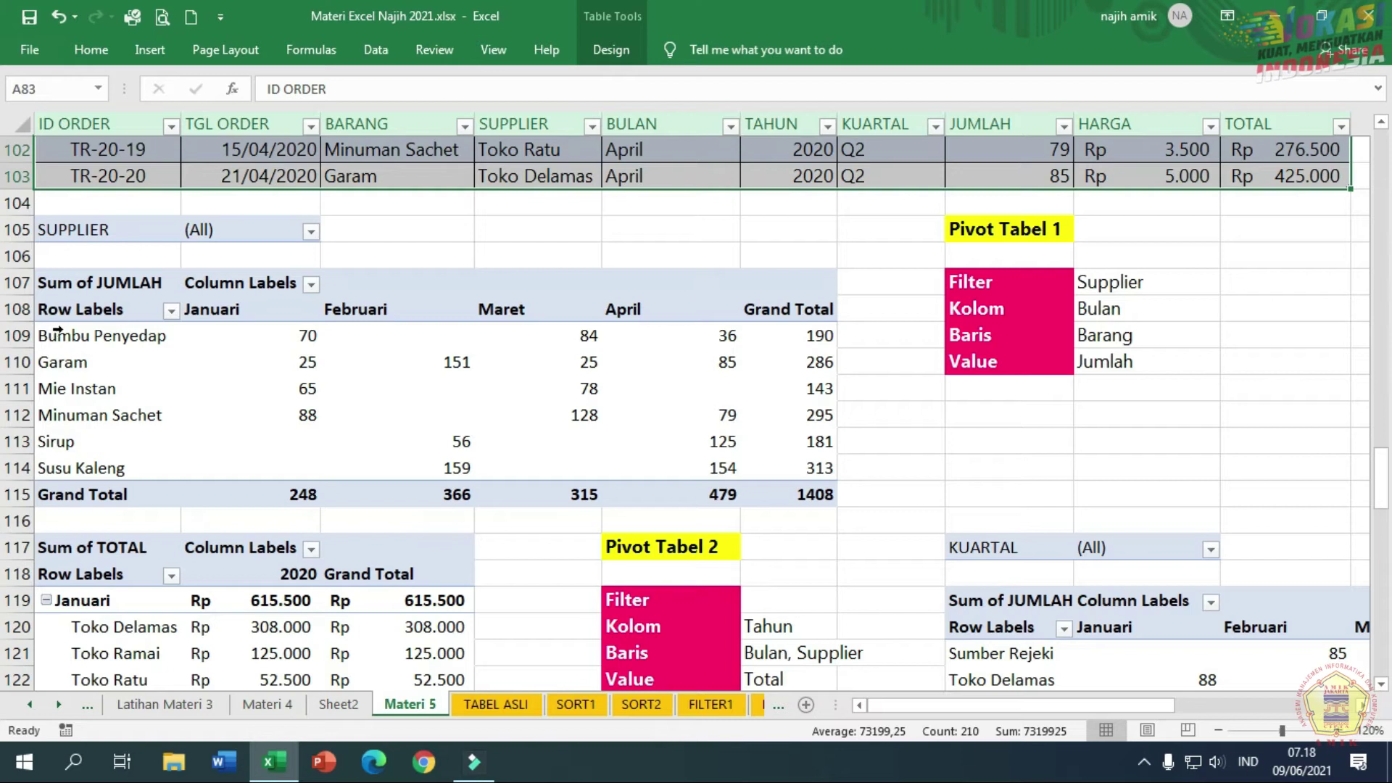
click(120, 326)
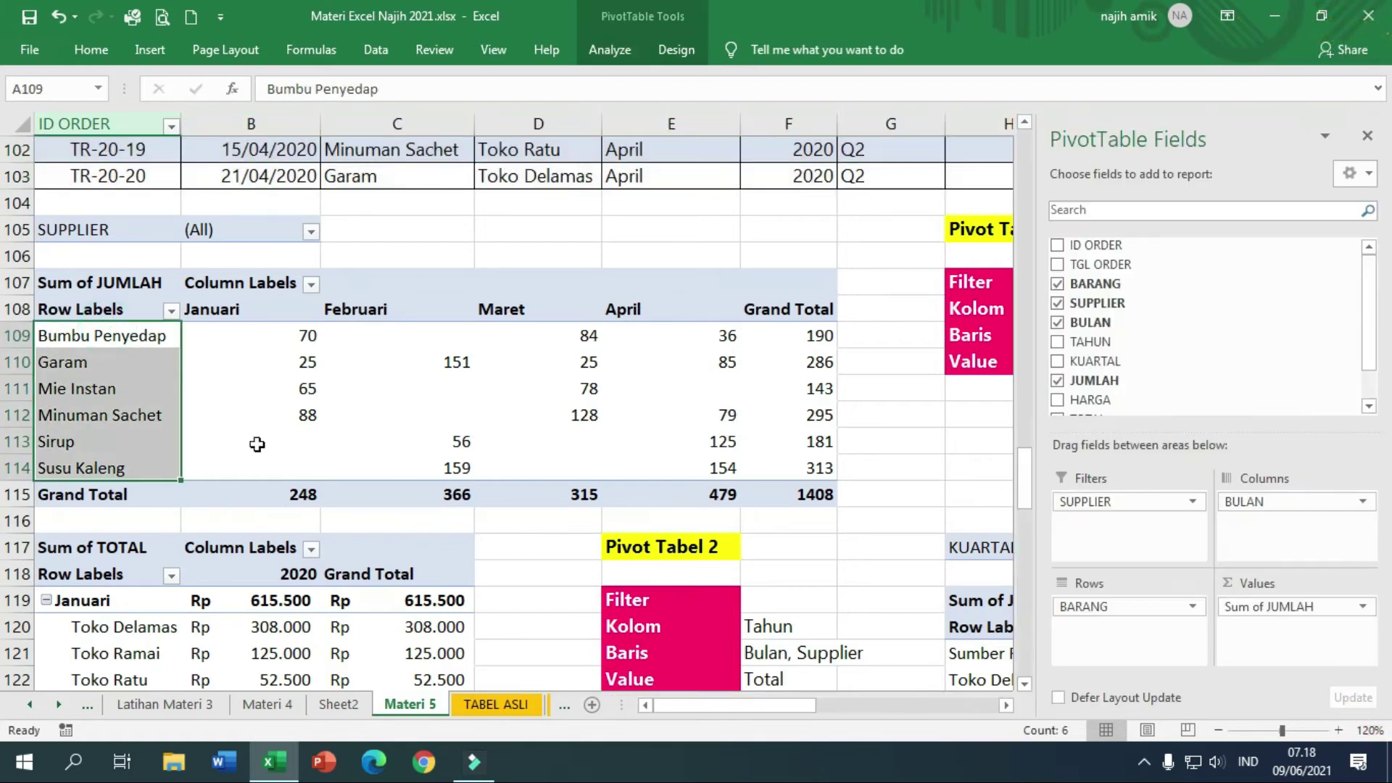
click(910, 382)
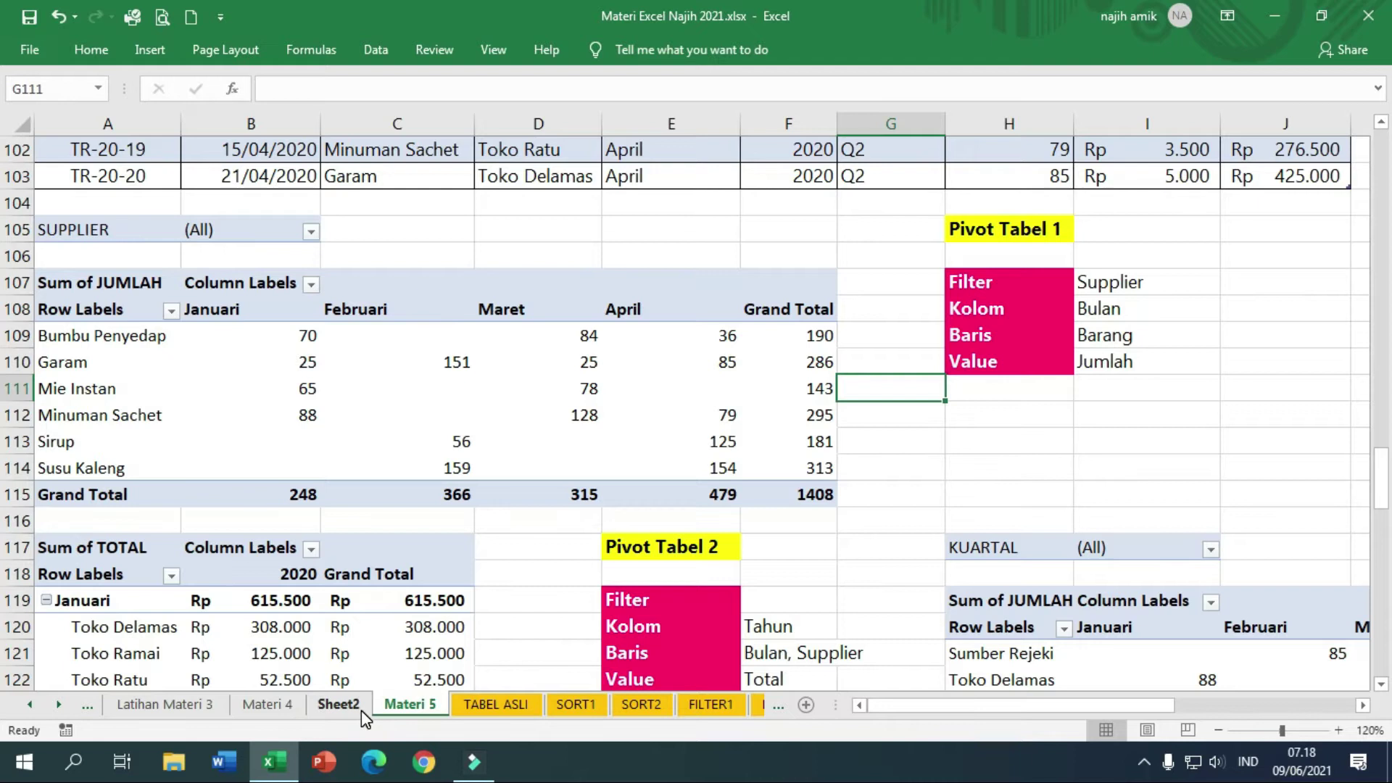
Rename the worksheet holding the new empty pivot table as lat pivot
click(341, 705)
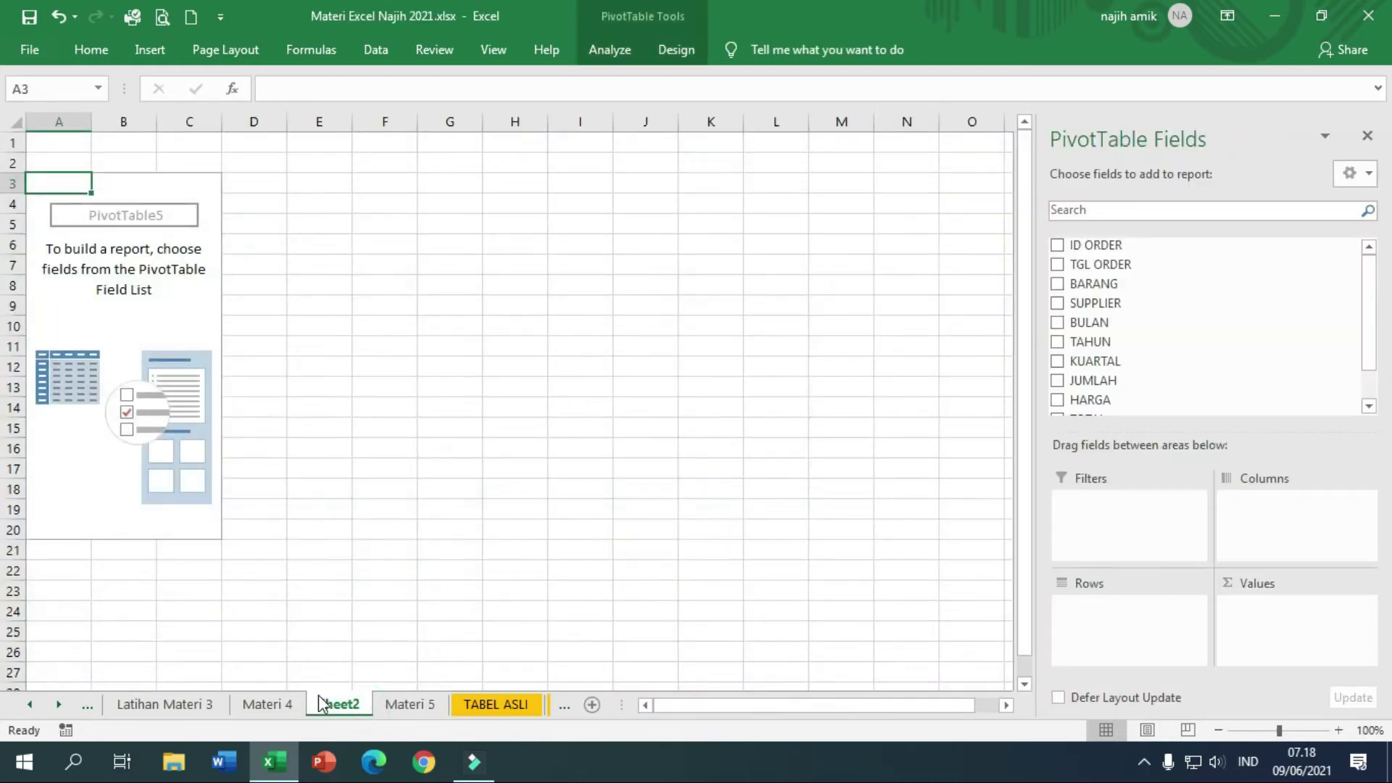
double_click(339, 703)
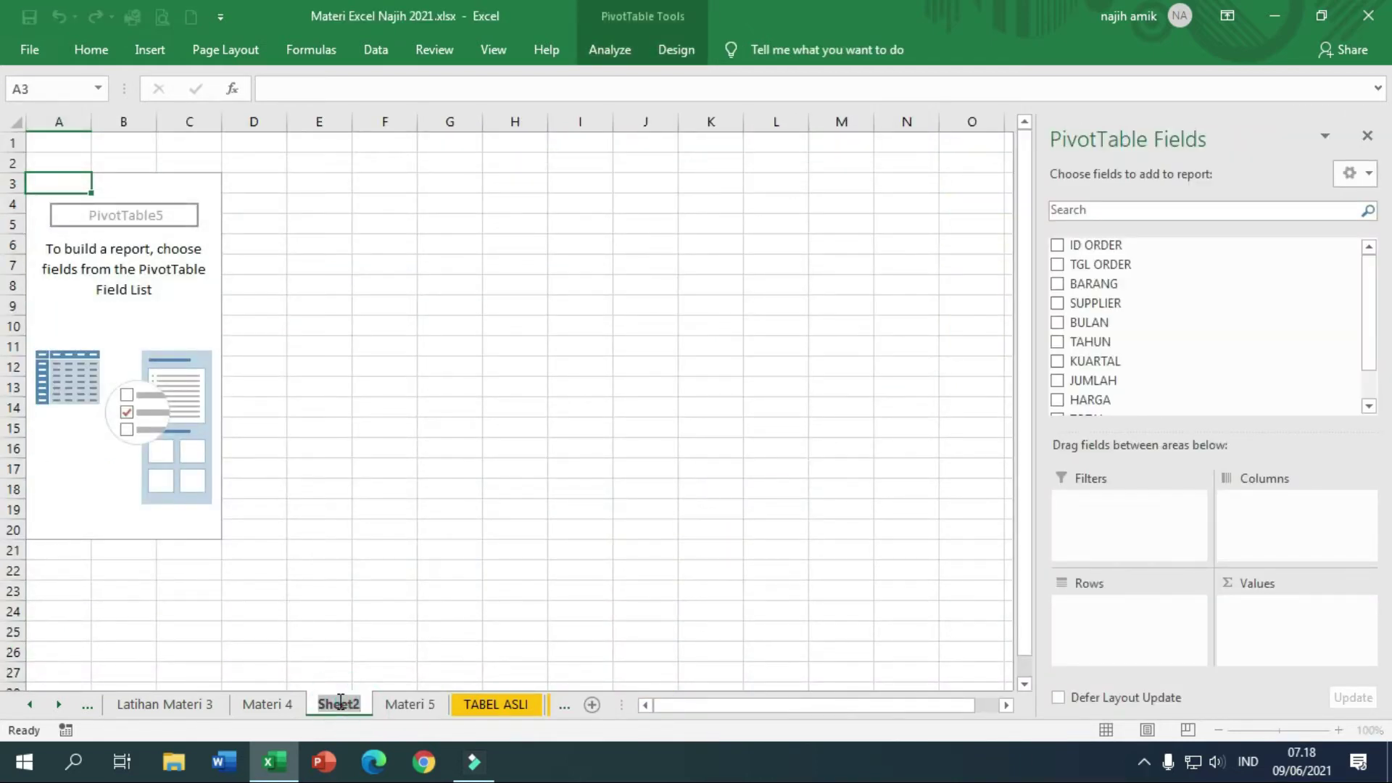
text(lat pivot)
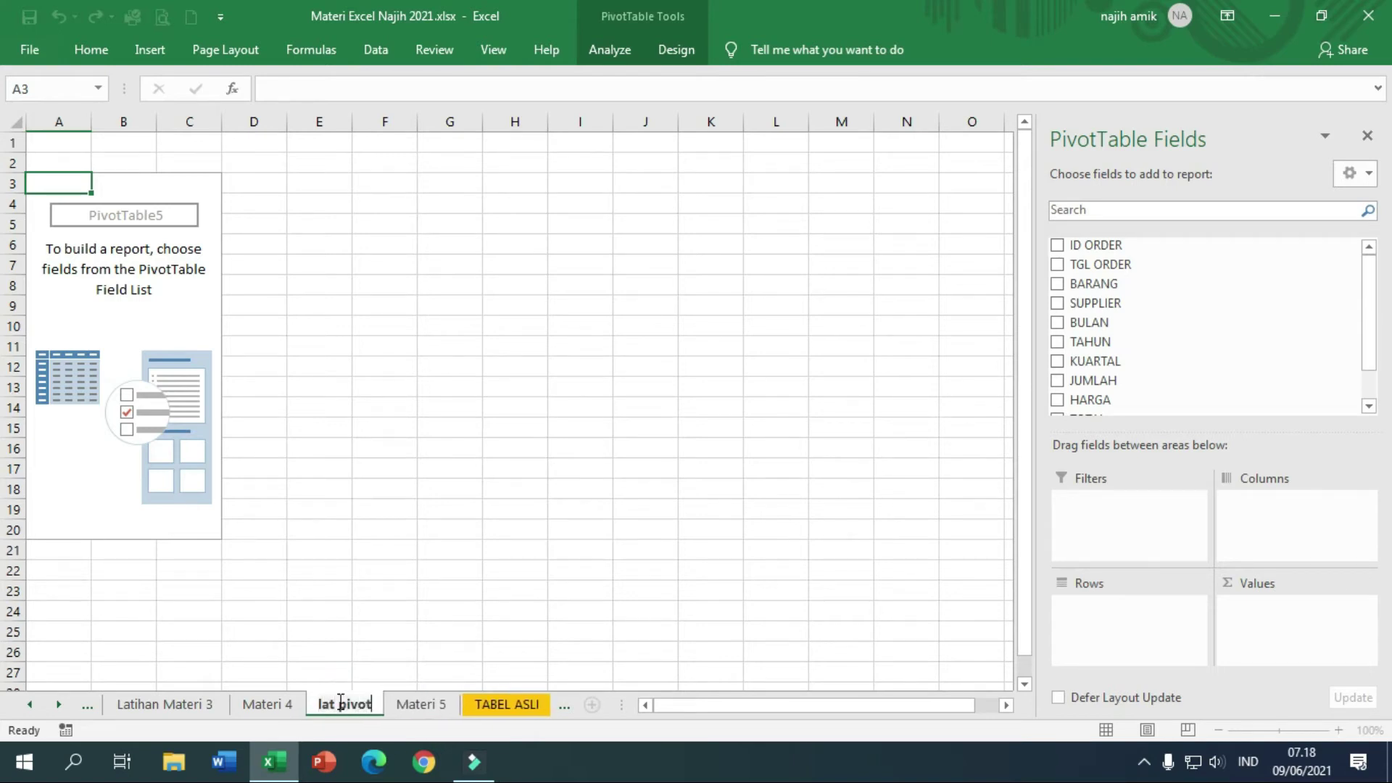
key(Return)
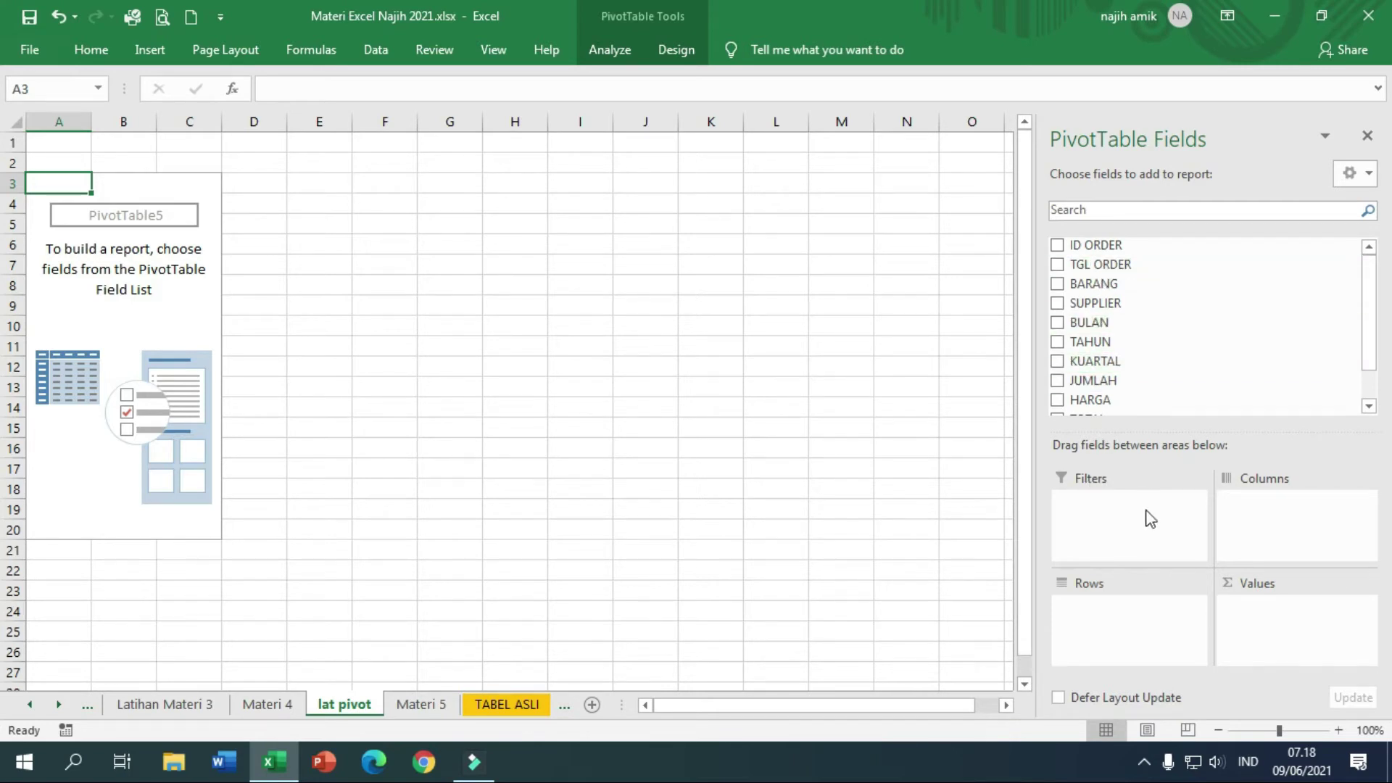
Lay out the pivot table on lat pivot with SUPPLIER as filter, BULAN as columns, BARANG as rows and the sum of JUMLAH as values
click(421, 702)
click(368, 703)
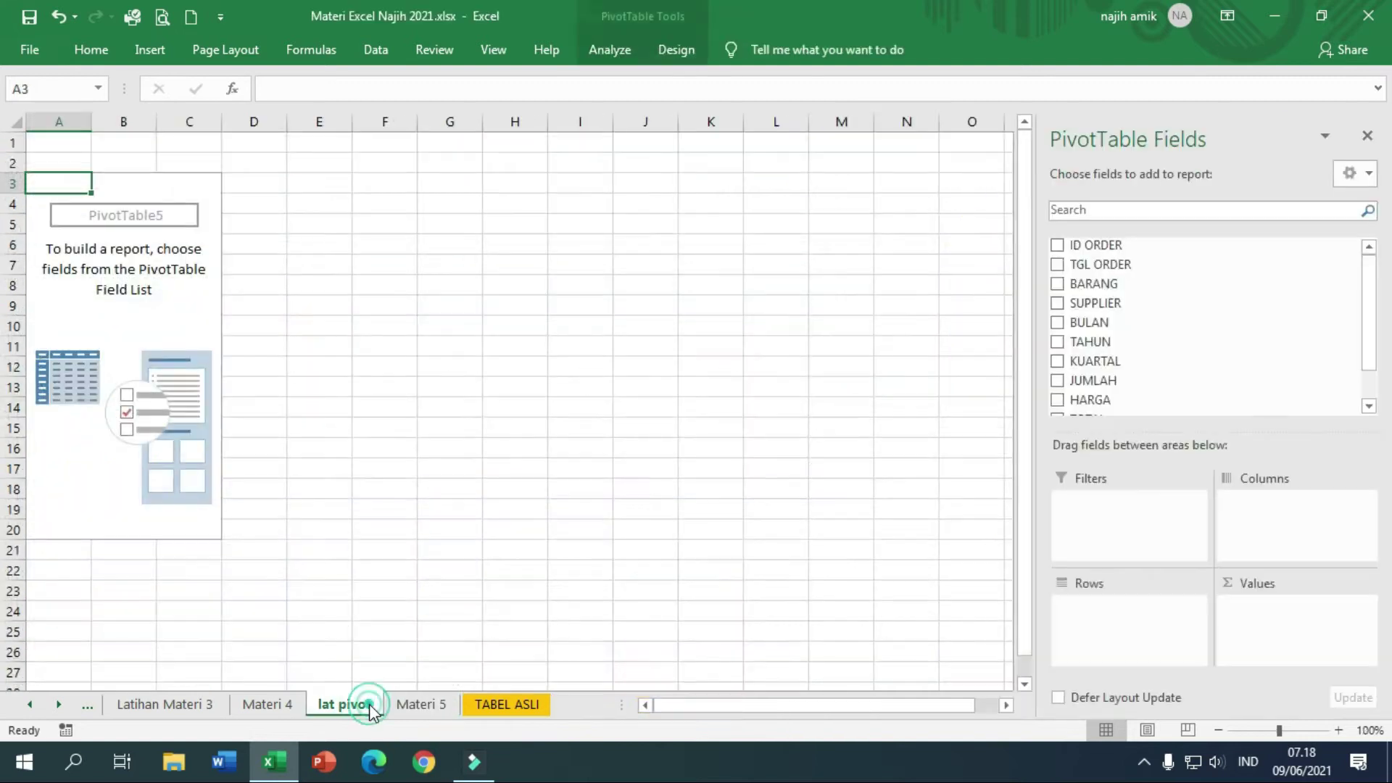
drag(1111, 307, 1143, 507)
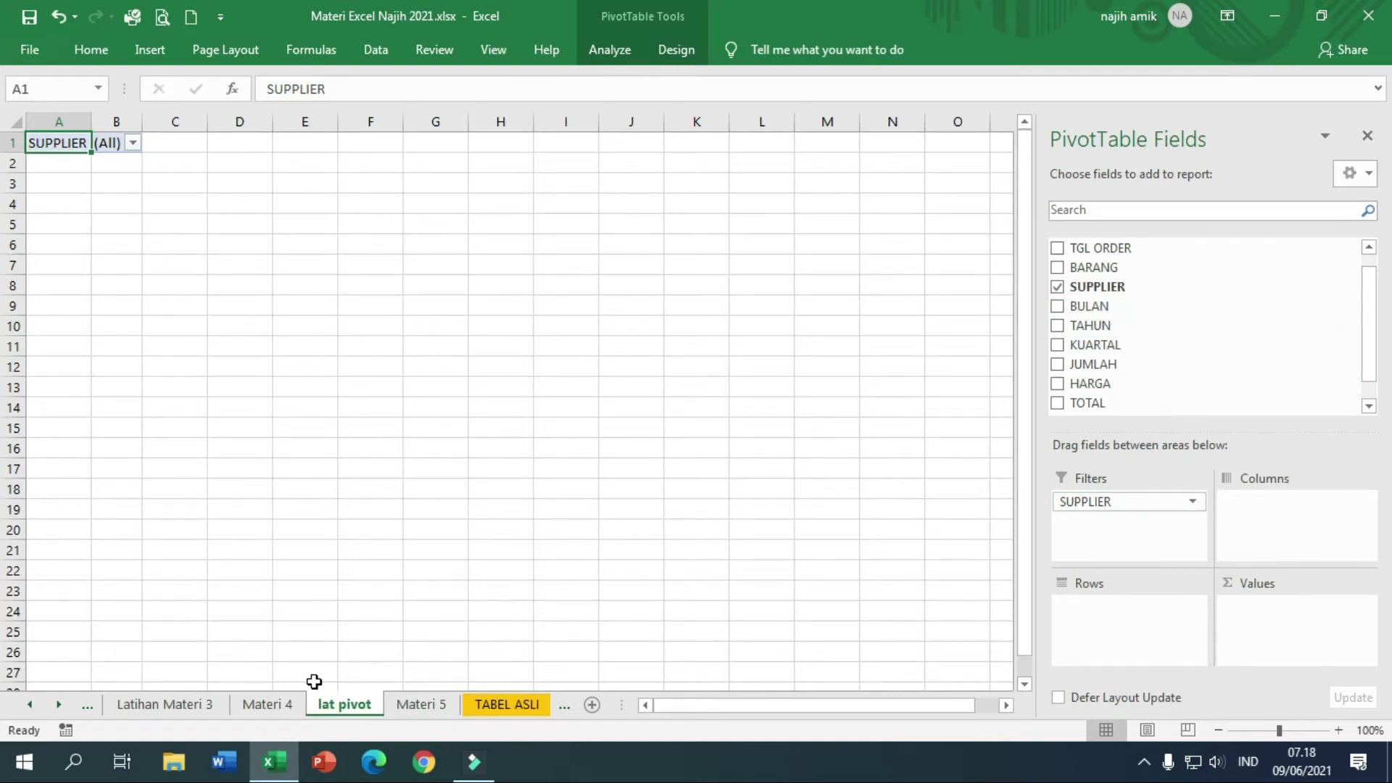
click(403, 703)
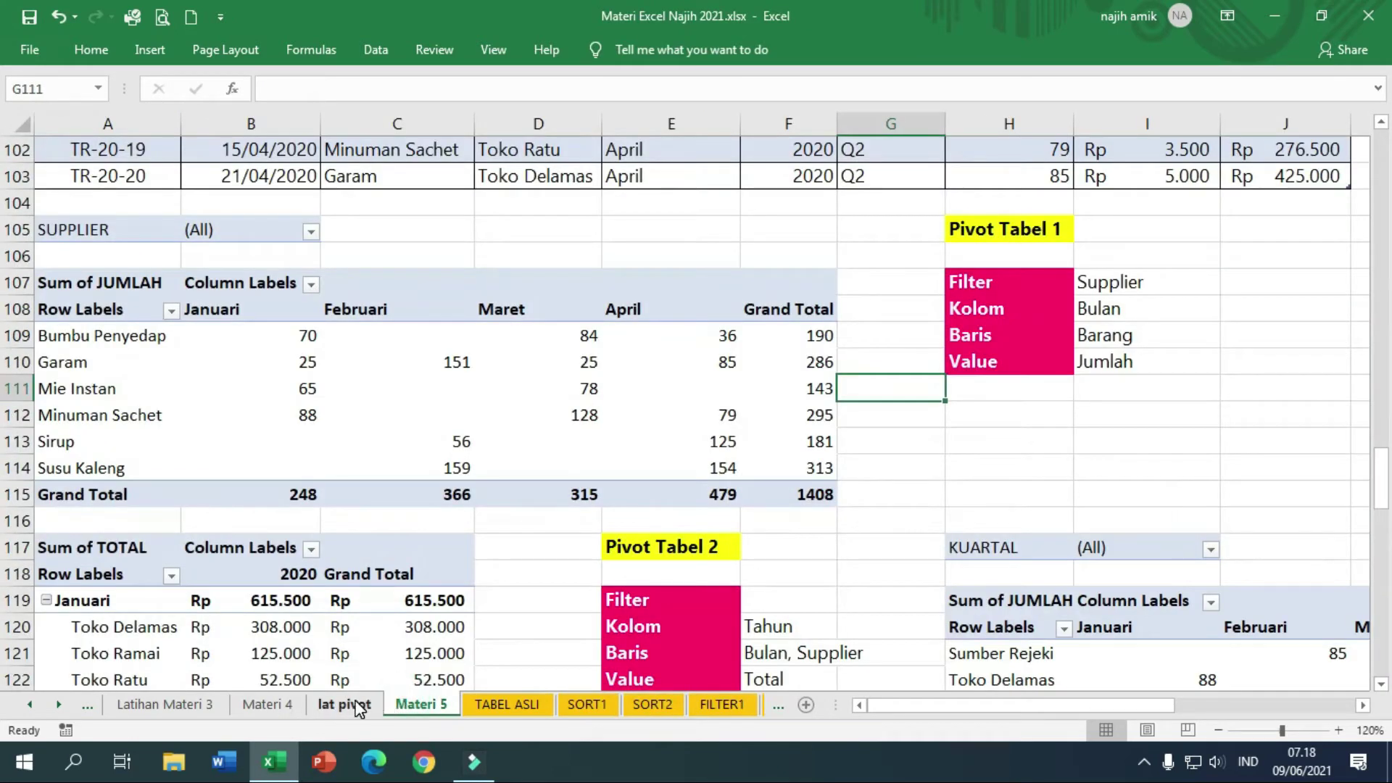
click(356, 704)
drag(1110, 306, 1285, 510)
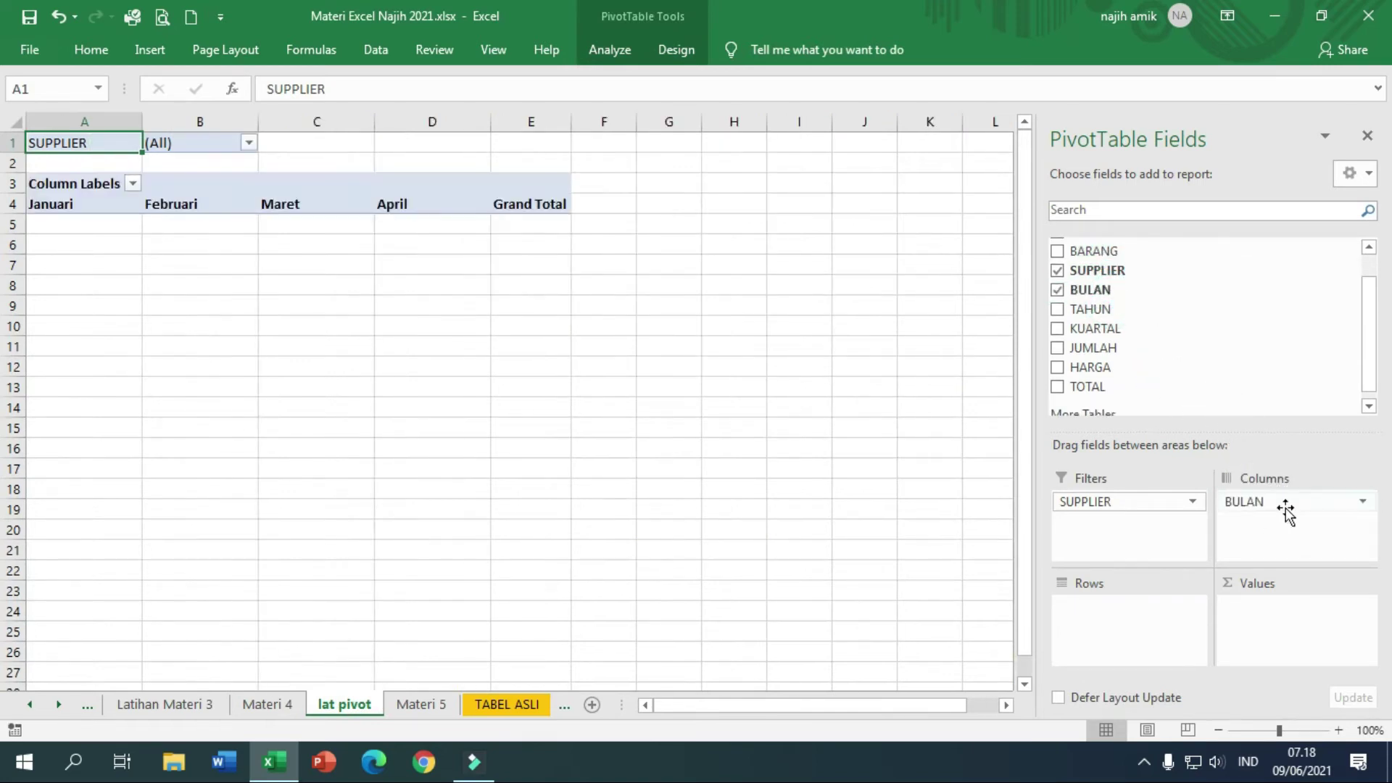
drag(1100, 252, 1156, 609)
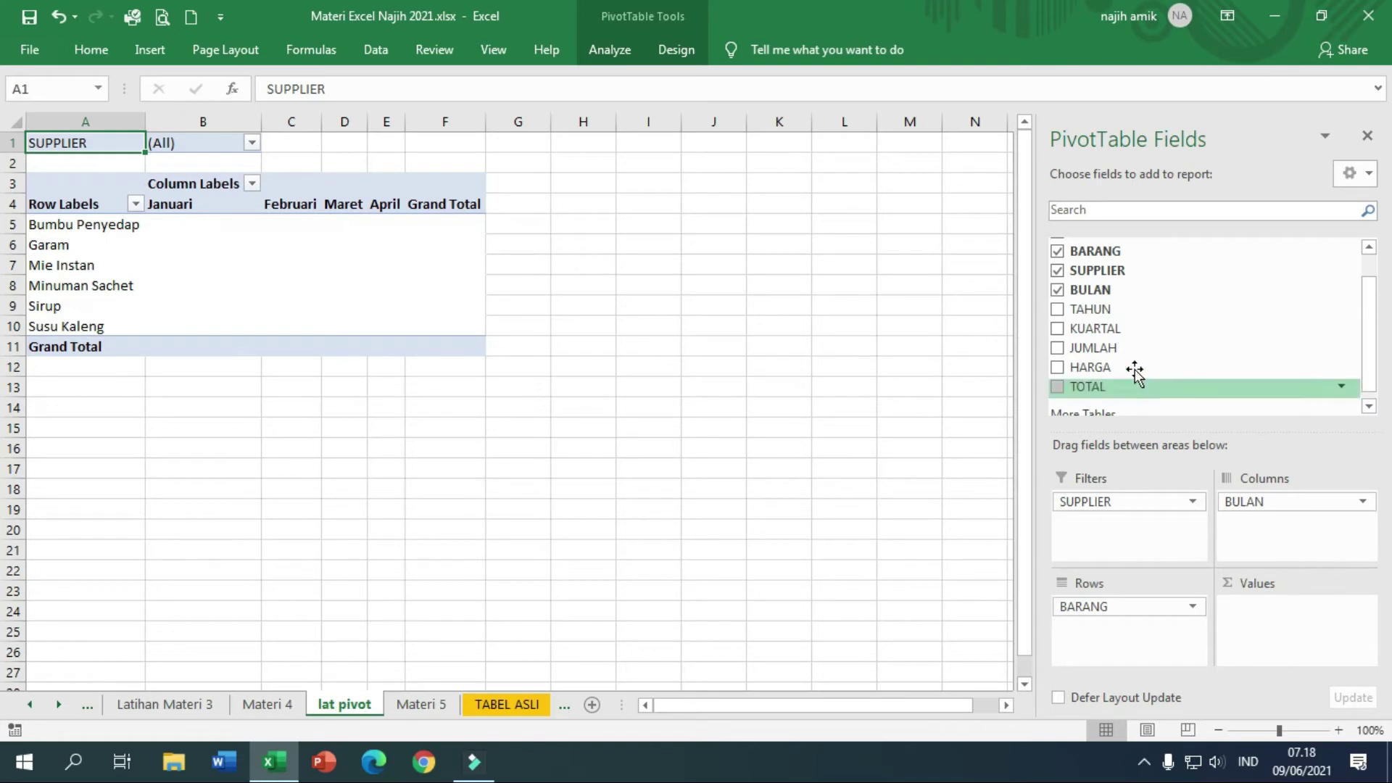
drag(1120, 353, 1308, 609)
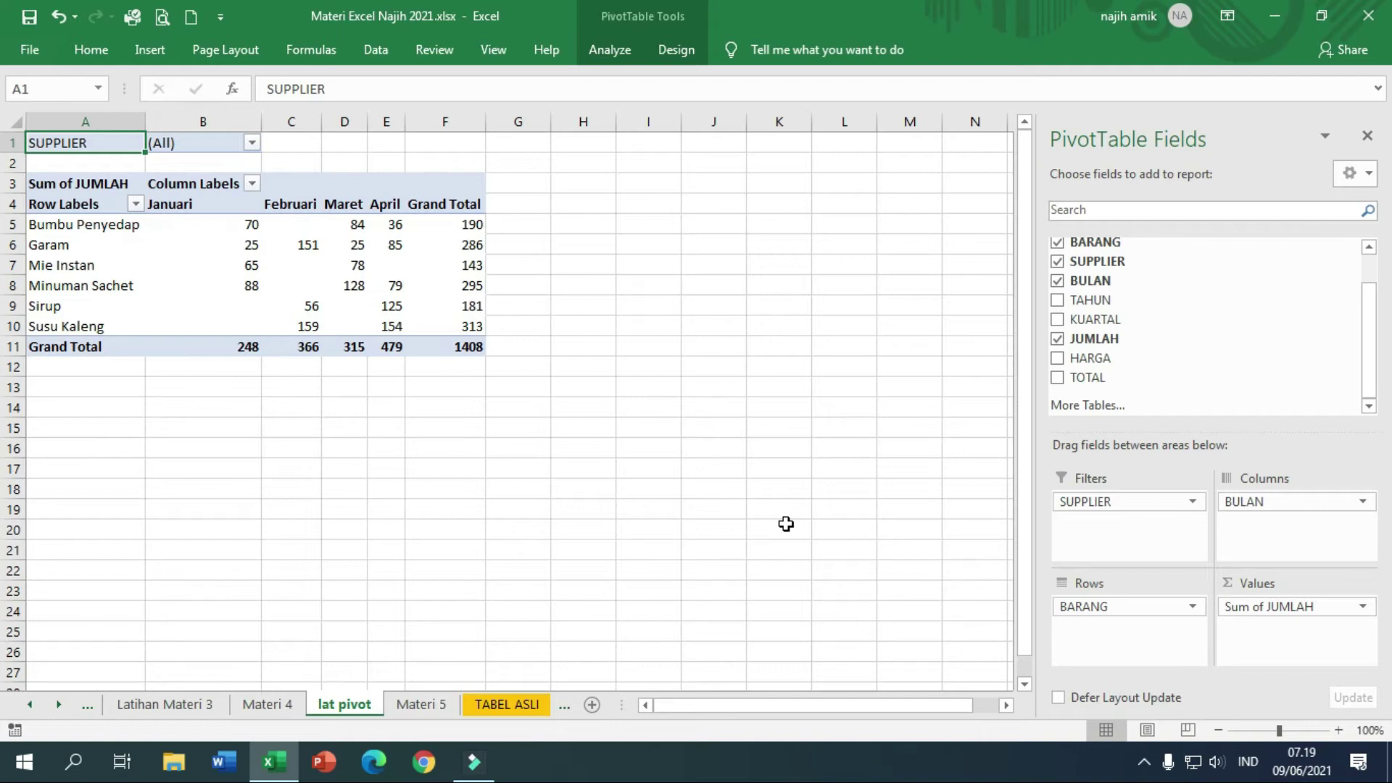
Examine the monthly quantities per item and the Grand Total column in the finished pivot table
click(305, 244)
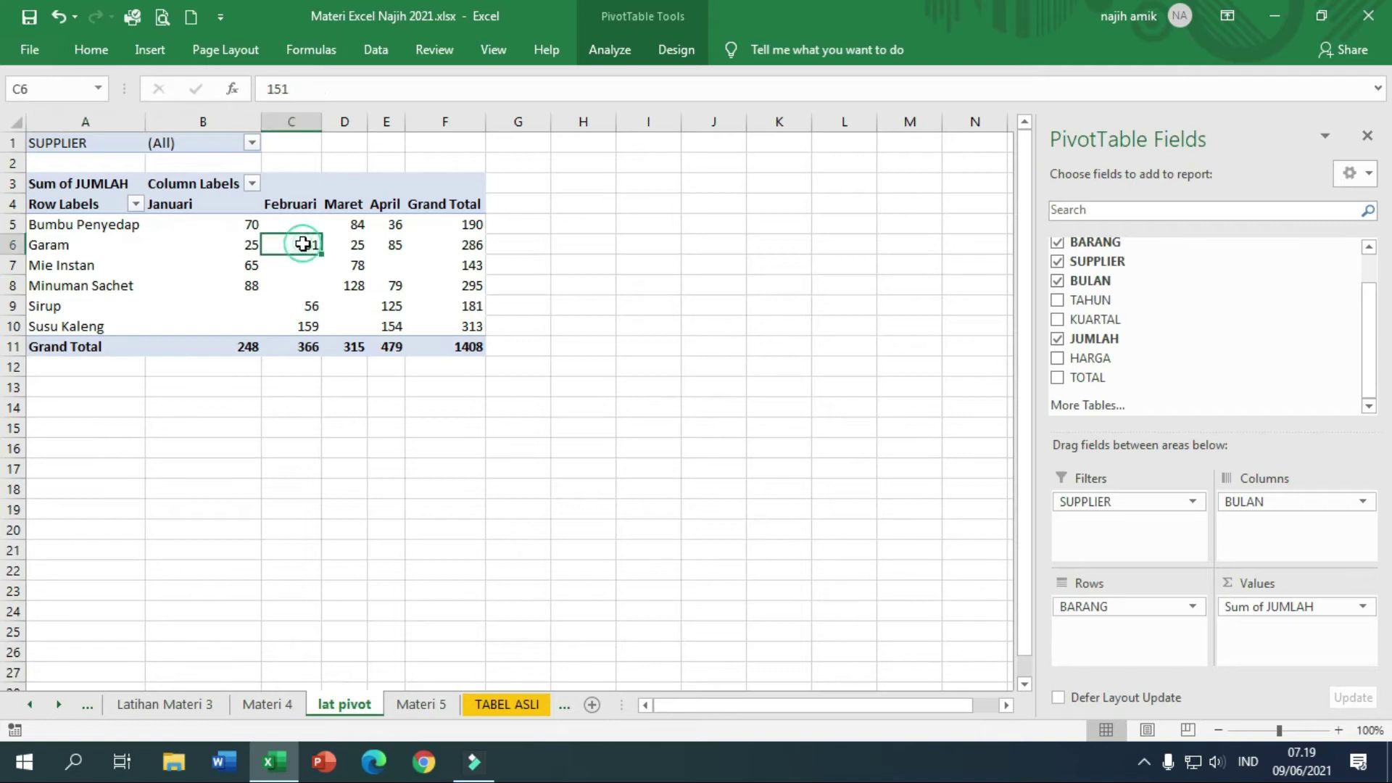
click(442, 252)
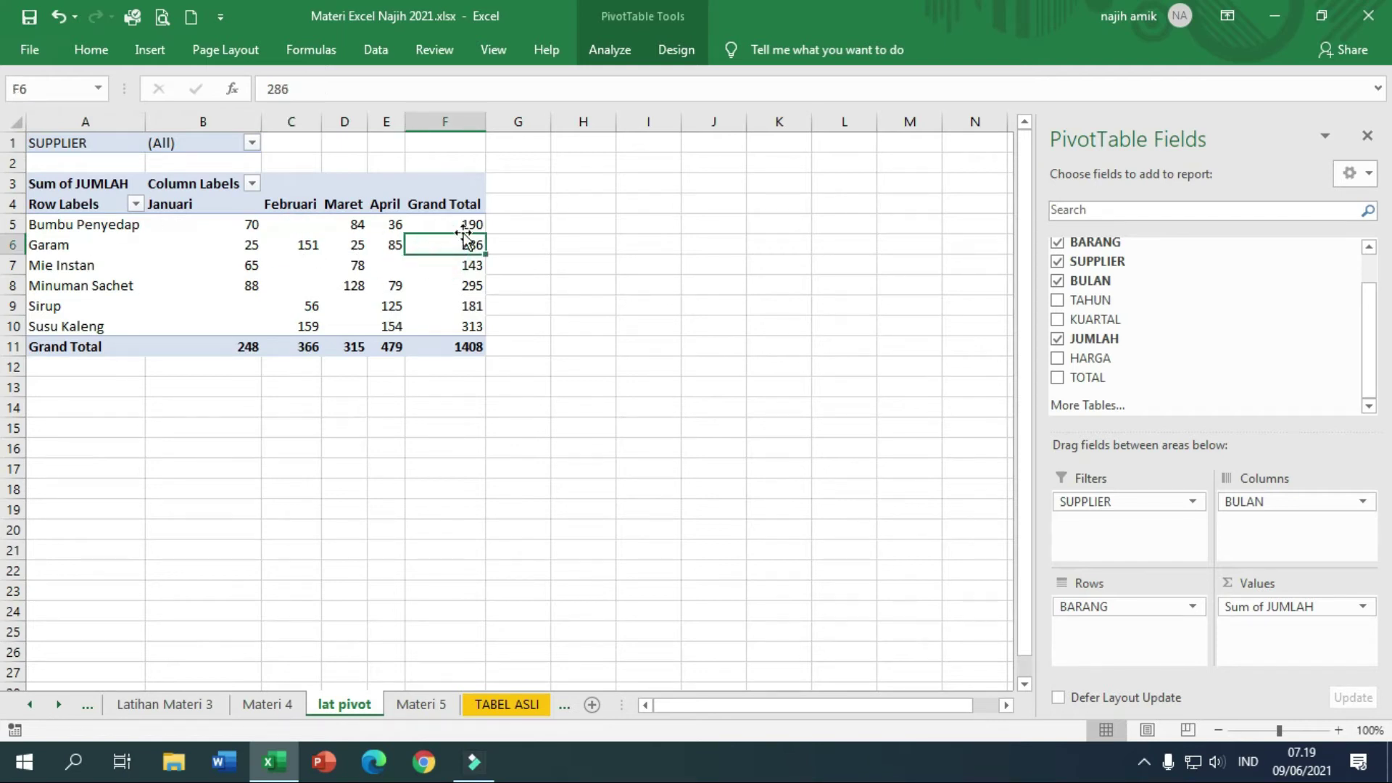
mouse_move(319, 323)
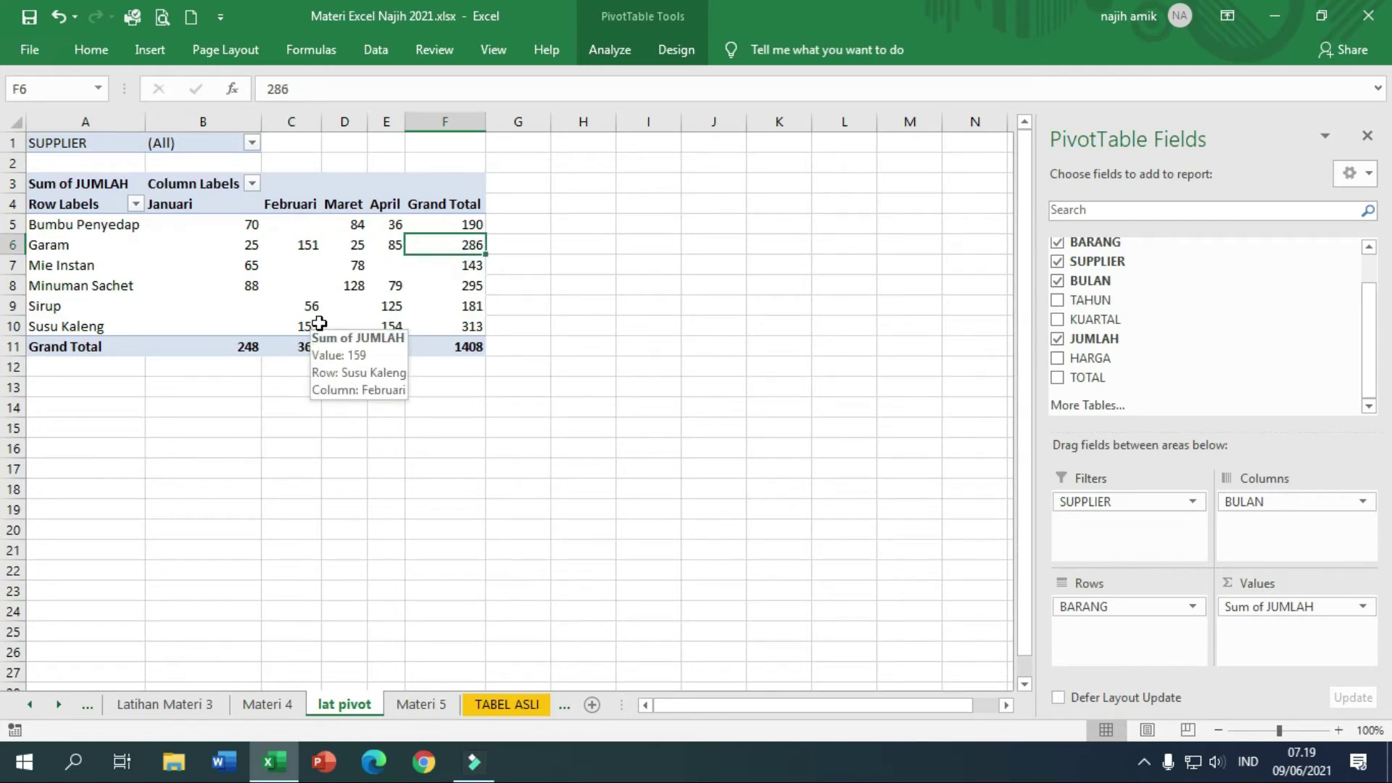
Filter the pivot table by the supplier Toko Delamas and examine its item quantities and grand totals
click(92, 144)
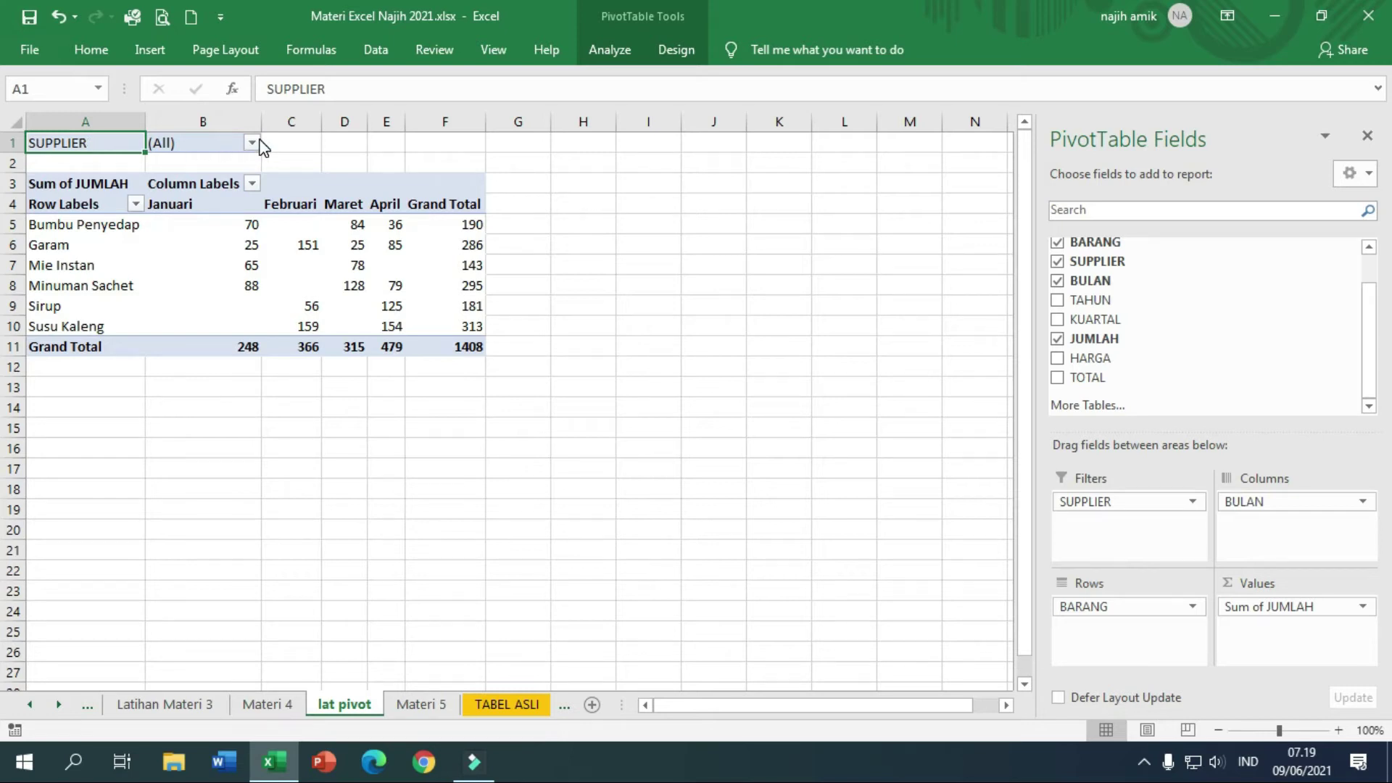
click(251, 144)
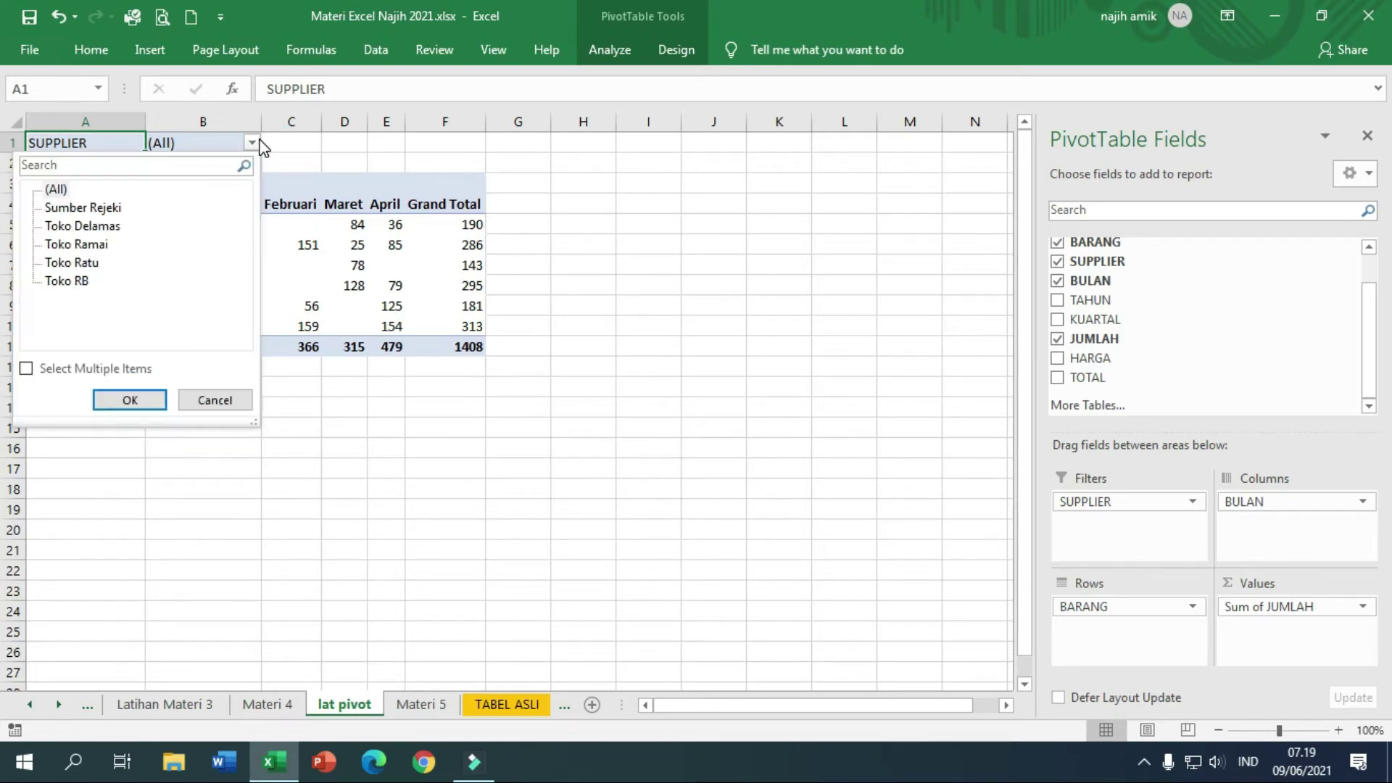
click(106, 228)
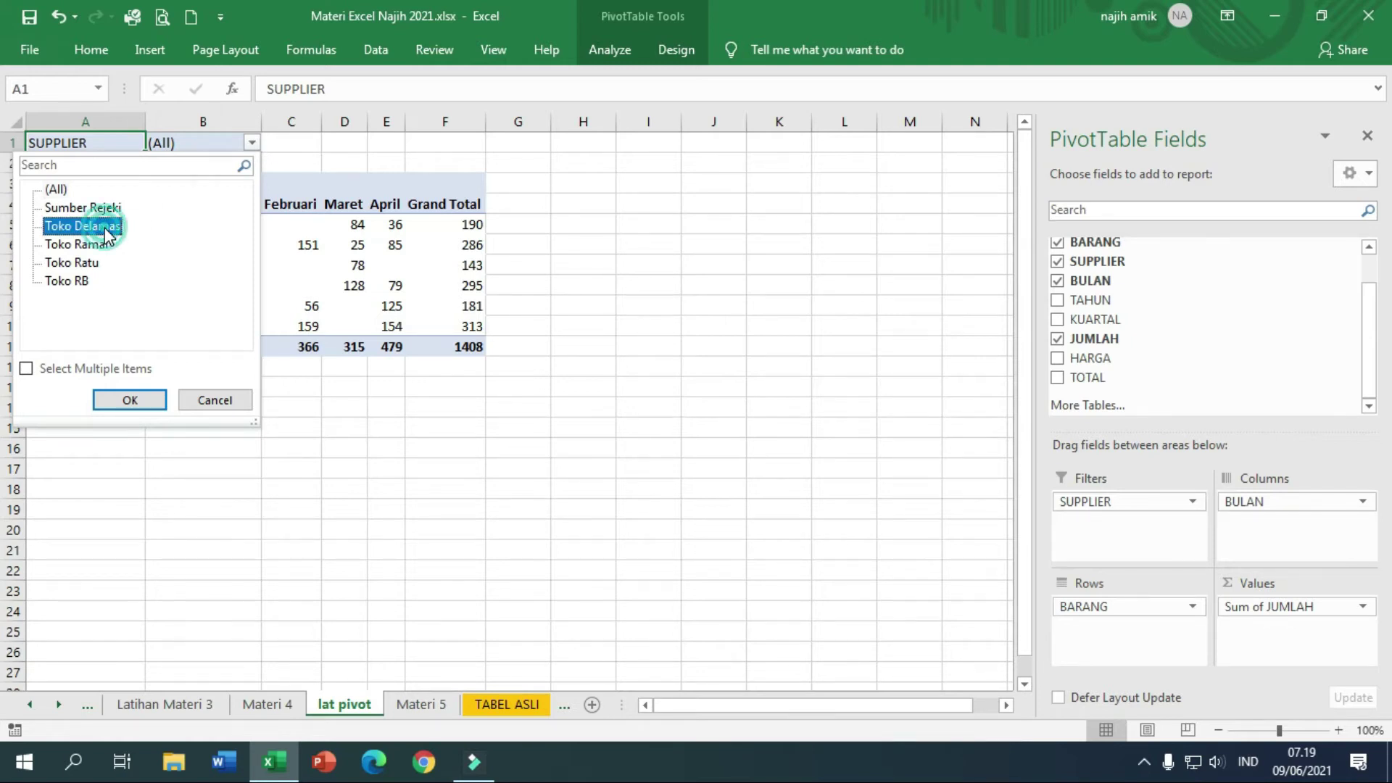
click(140, 398)
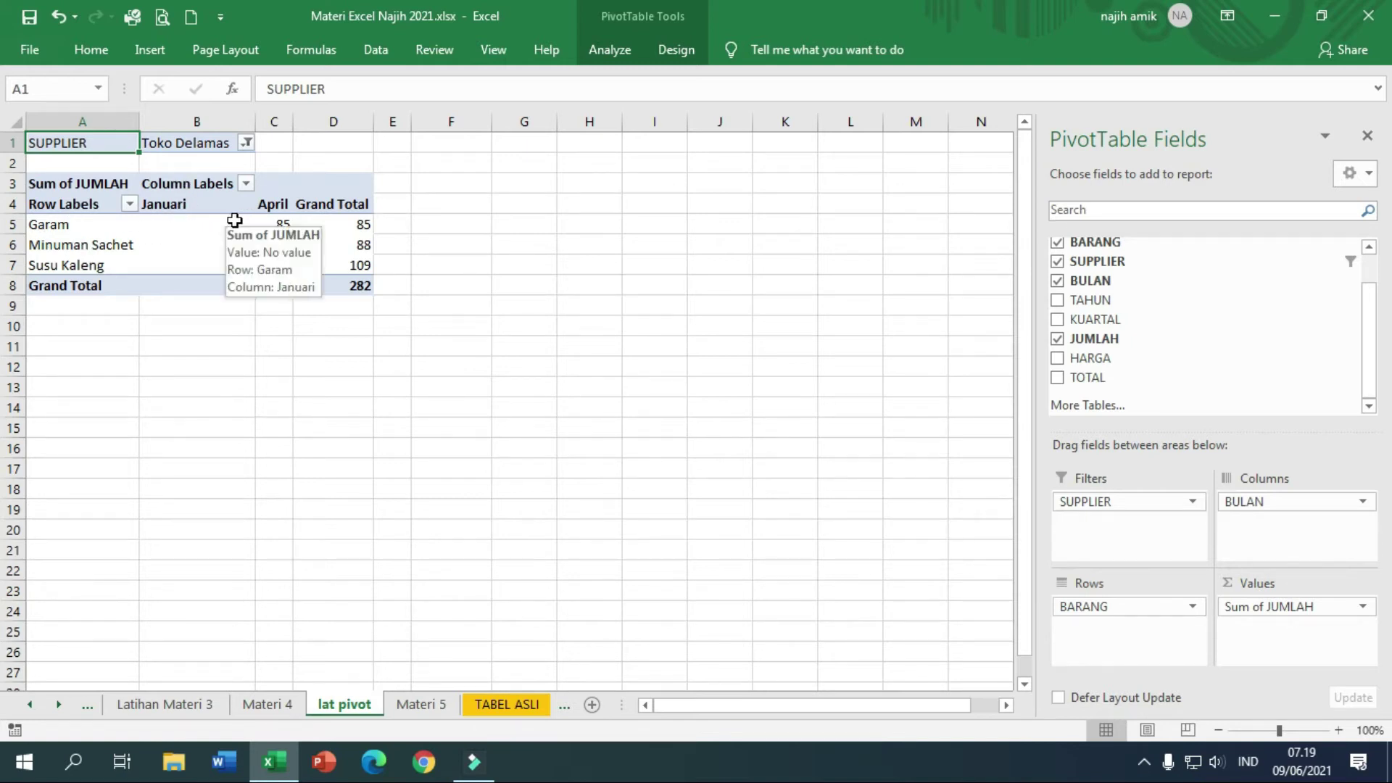
mouse_move(277, 223)
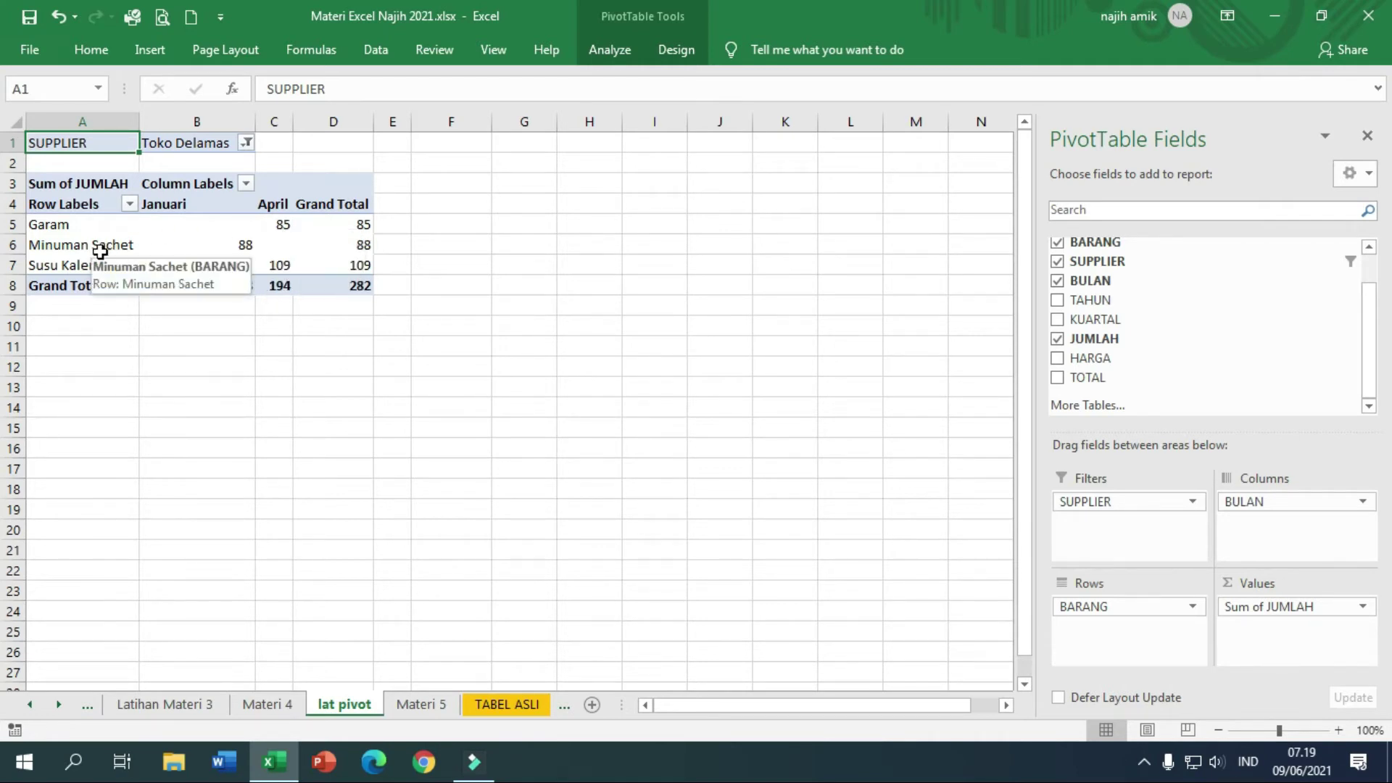
click(233, 246)
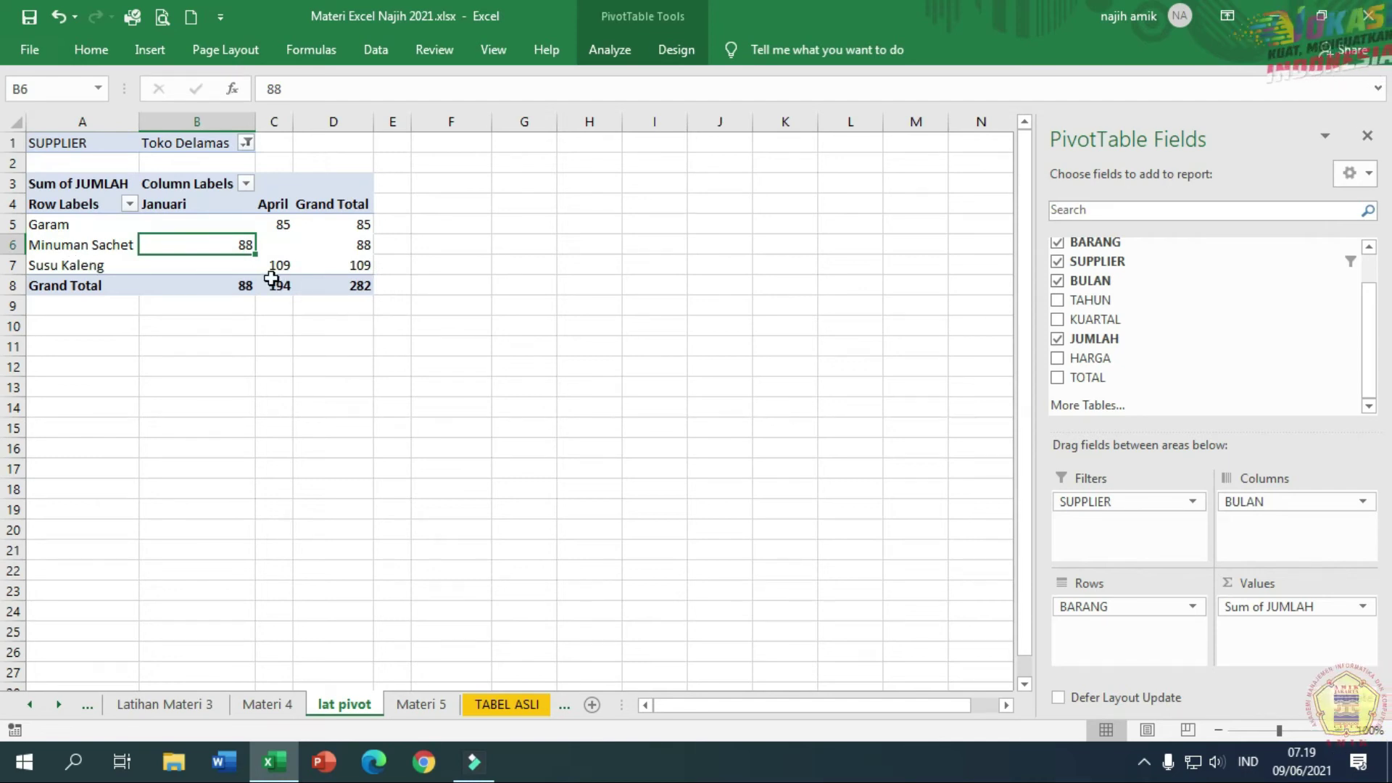
click(277, 268)
drag(367, 227, 380, 289)
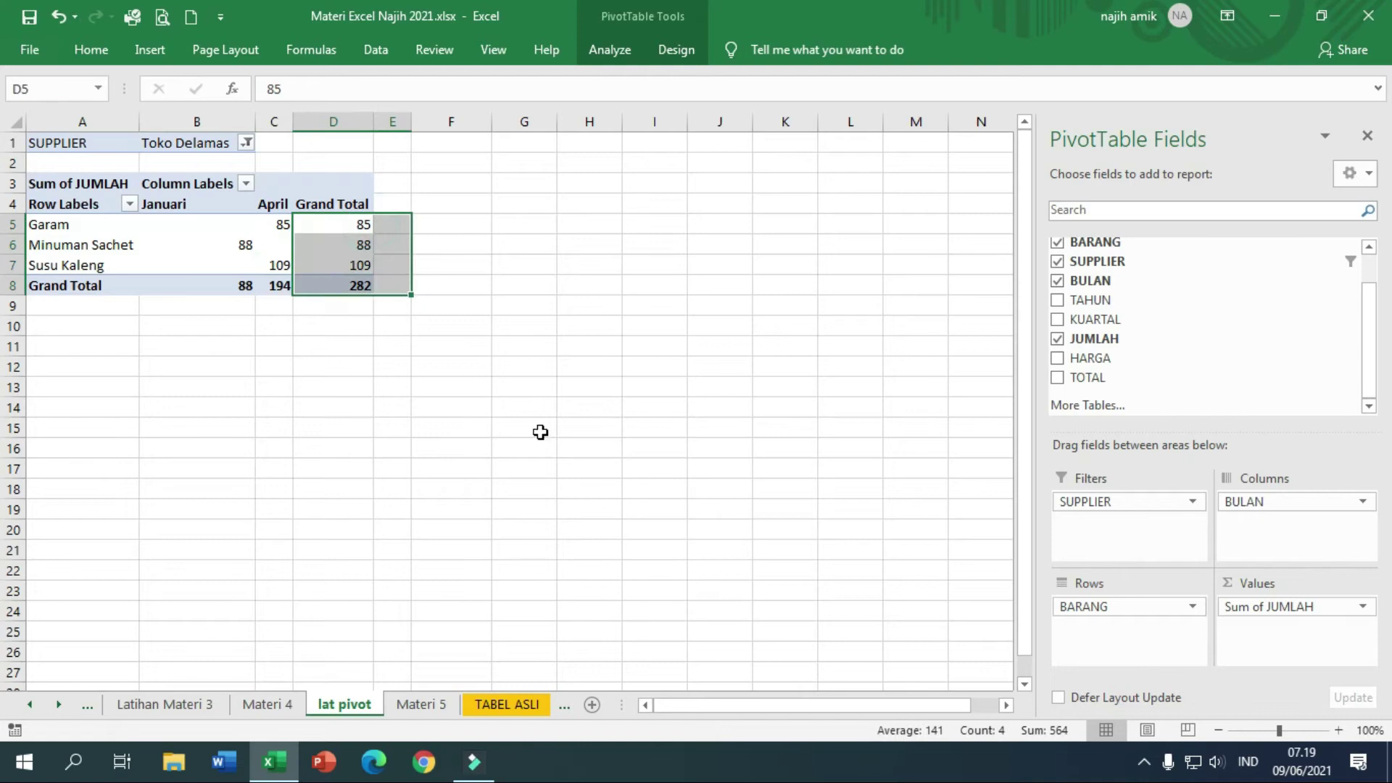
Reset the pivot table's SUPPLIER filter to (All)
click(247, 143)
click(49, 190)
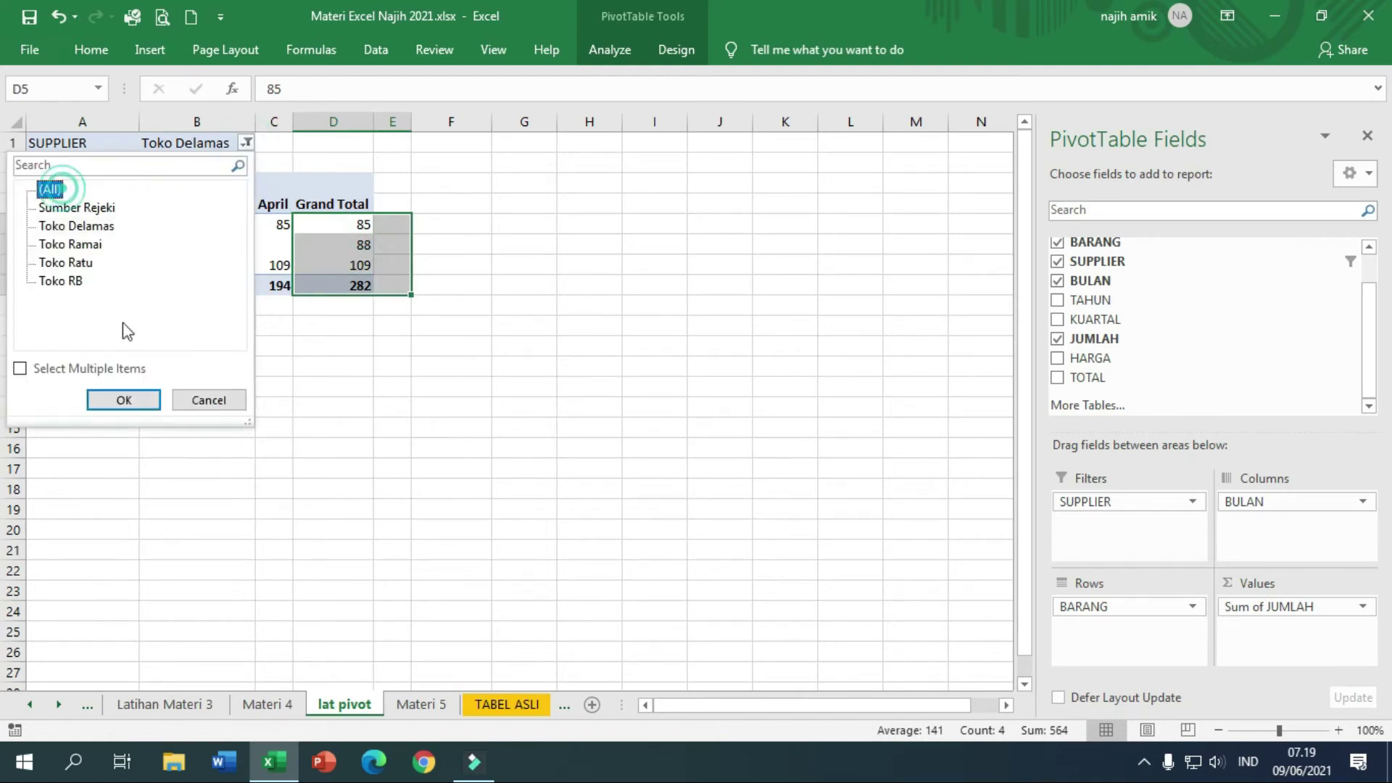
click(137, 401)
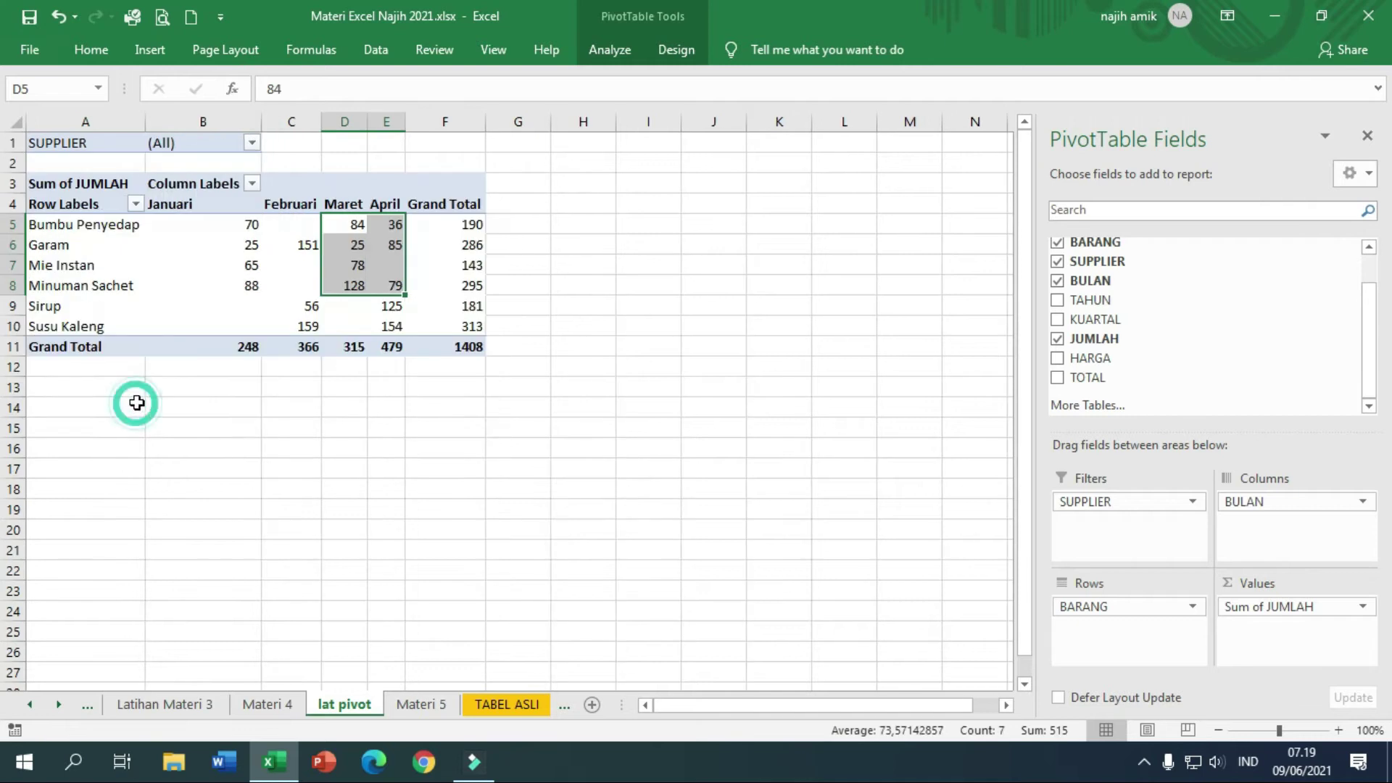
click(514, 400)
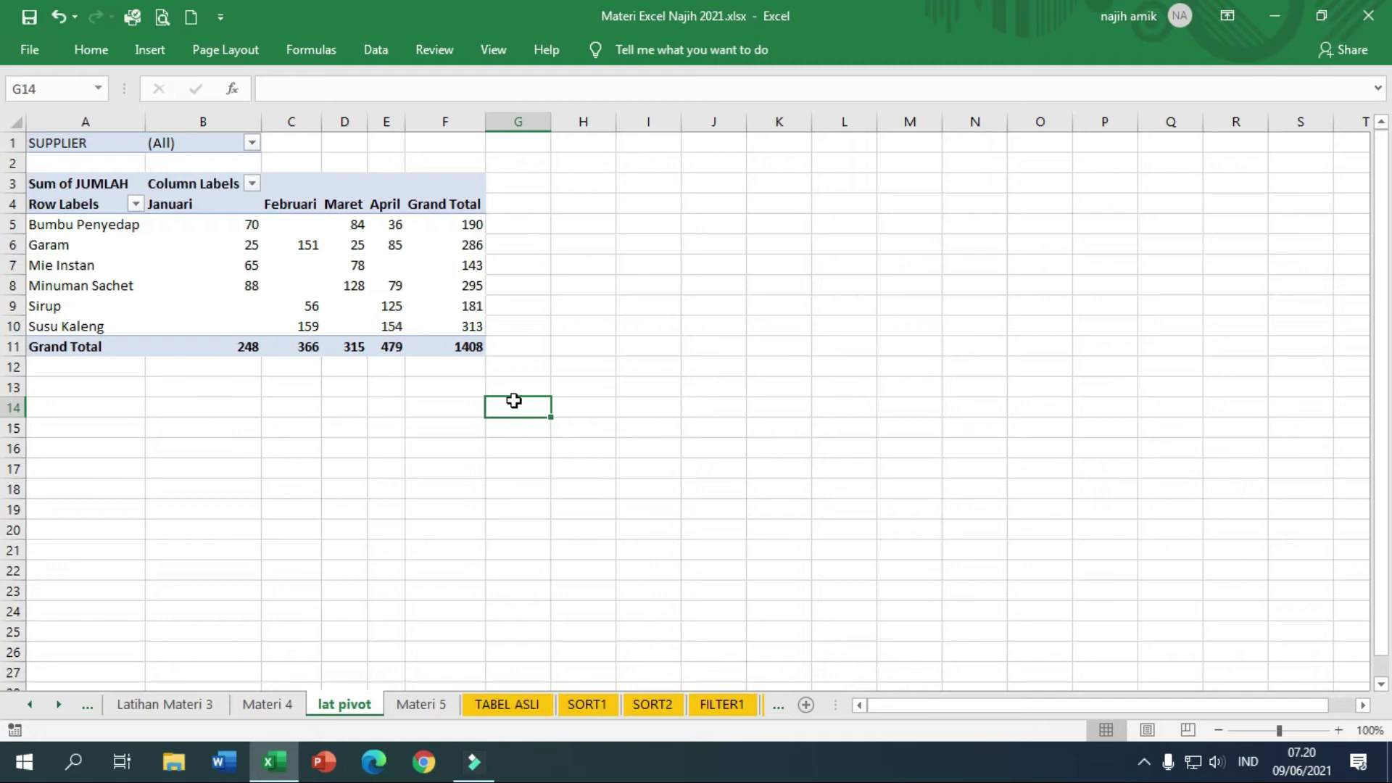
Copy the Pivot Tabel 1 label from the Materi 5 sheet into cell H3 of the lat pivot sheet
click(420, 704)
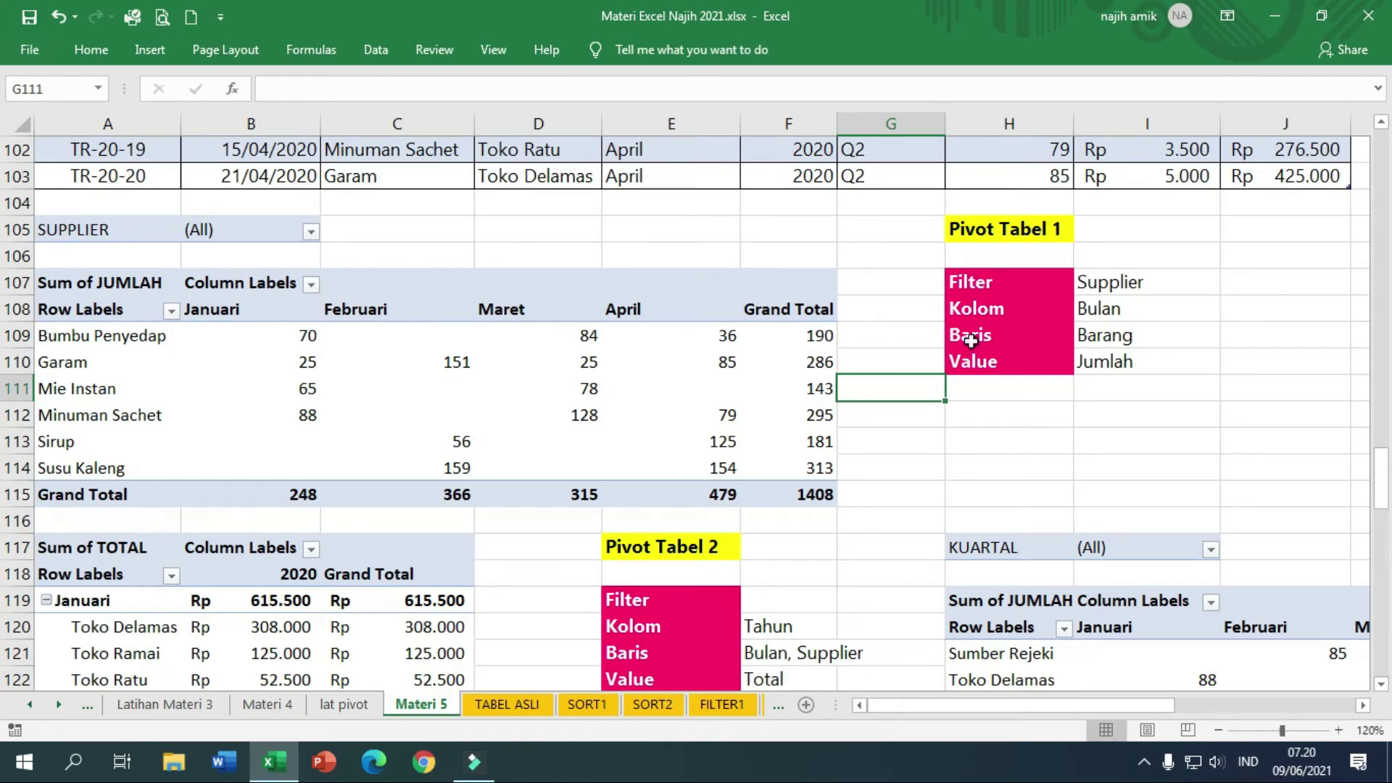
click(1029, 236)
key(ctrl+c)
click(343, 704)
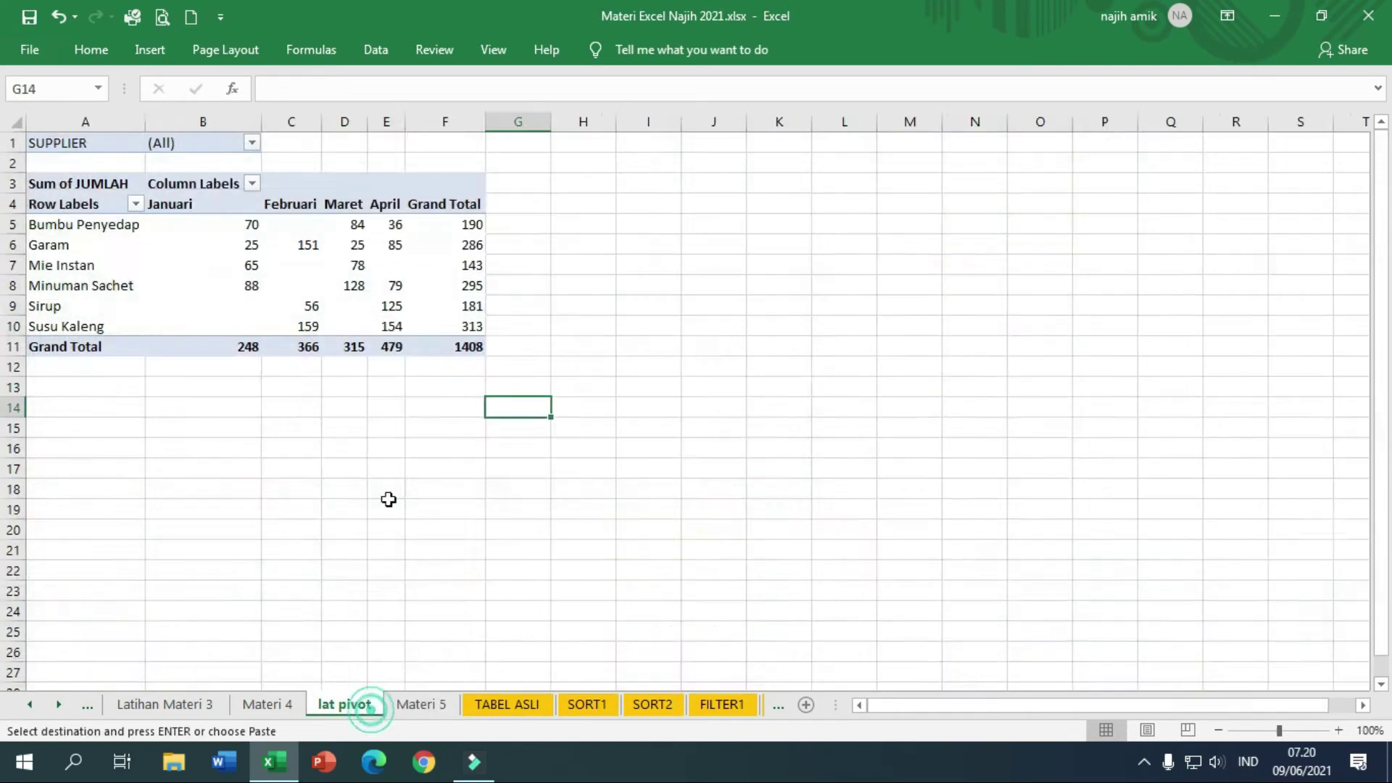
click(585, 182)
key(ctrl+v)
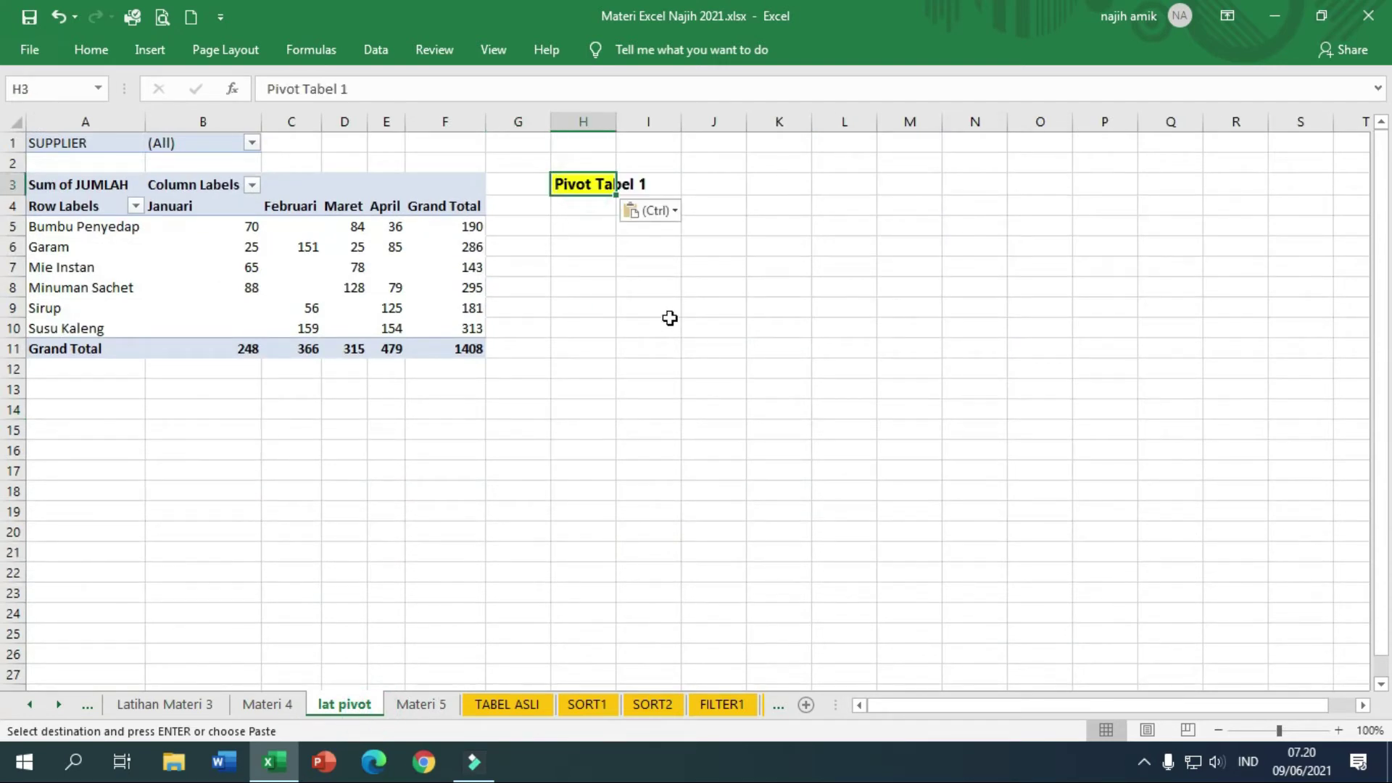
Duplicate the whole pivot table in A1:F11 below itself, starting at cell A14
click(68, 391)
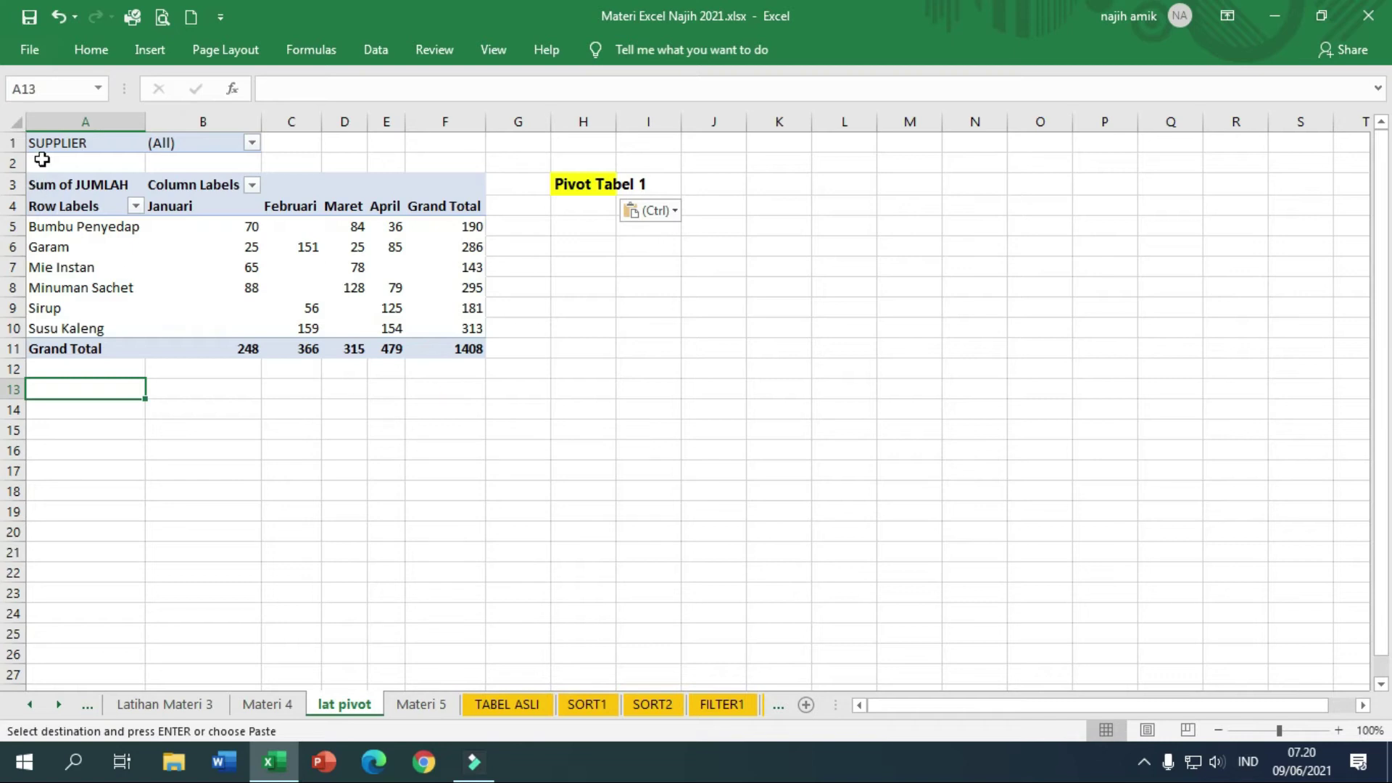
drag(34, 141, 458, 349)
key(ctrl+c)
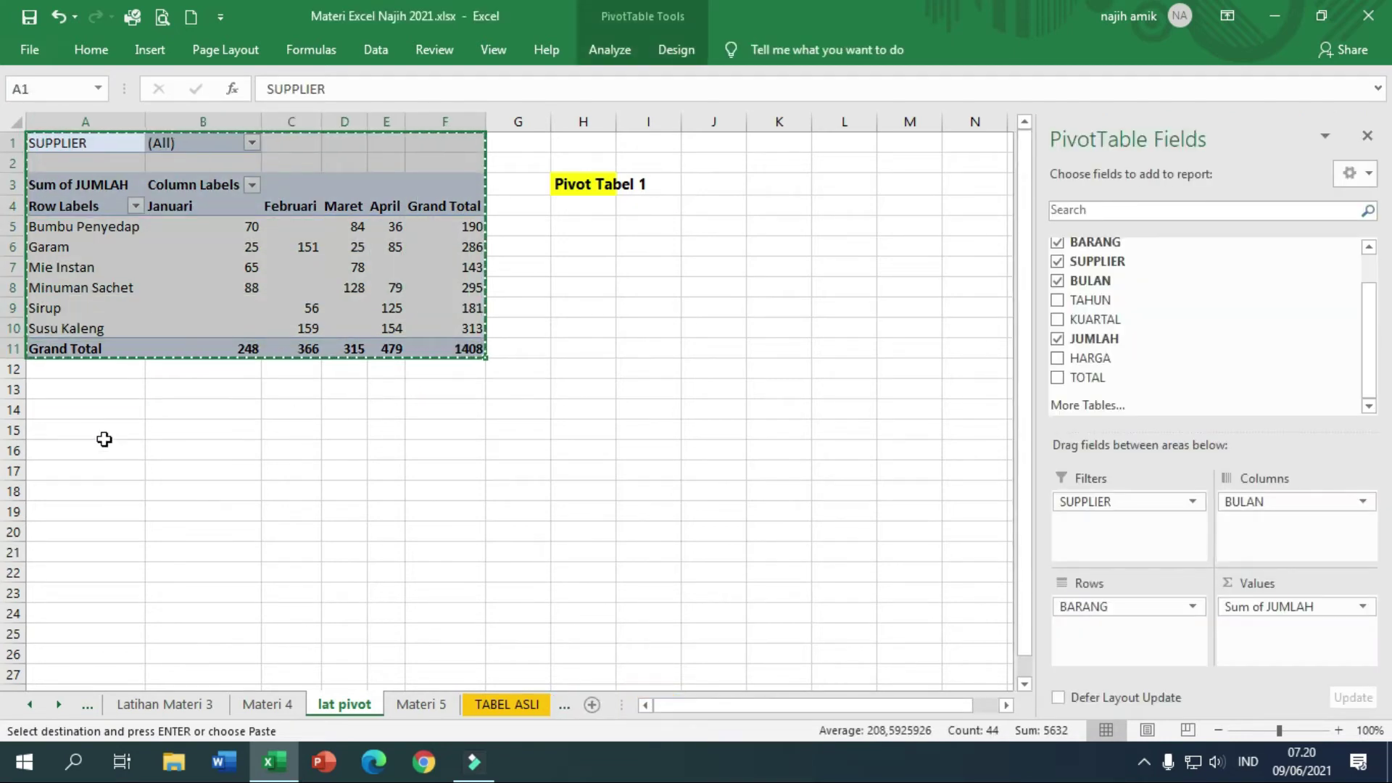
click(64, 410)
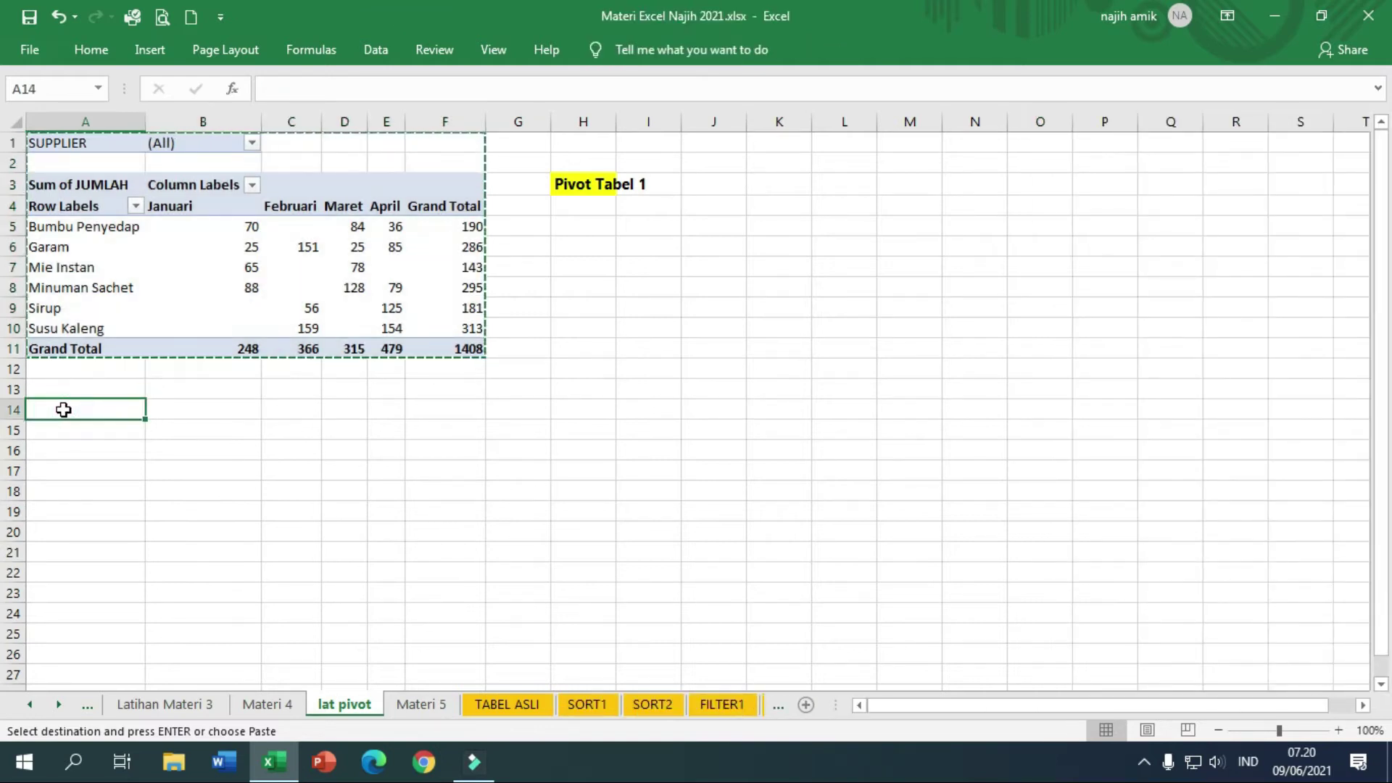
key(ctrl+v)
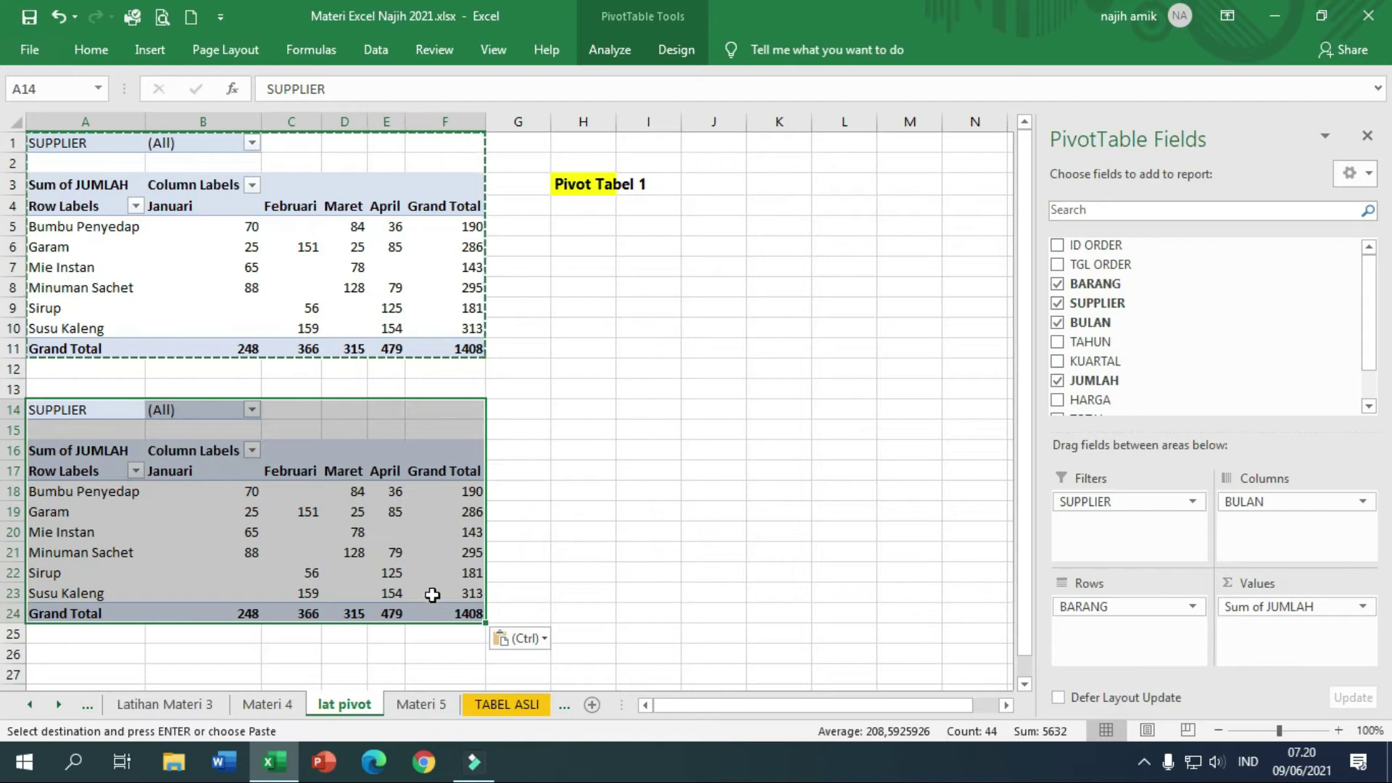
Review the Pivot Tabel 2 example on the Materi 5 sheet, including its collapsible month groups and its filter, column, row and value fields
click(435, 705)
scroll(864, 492, down, 4)
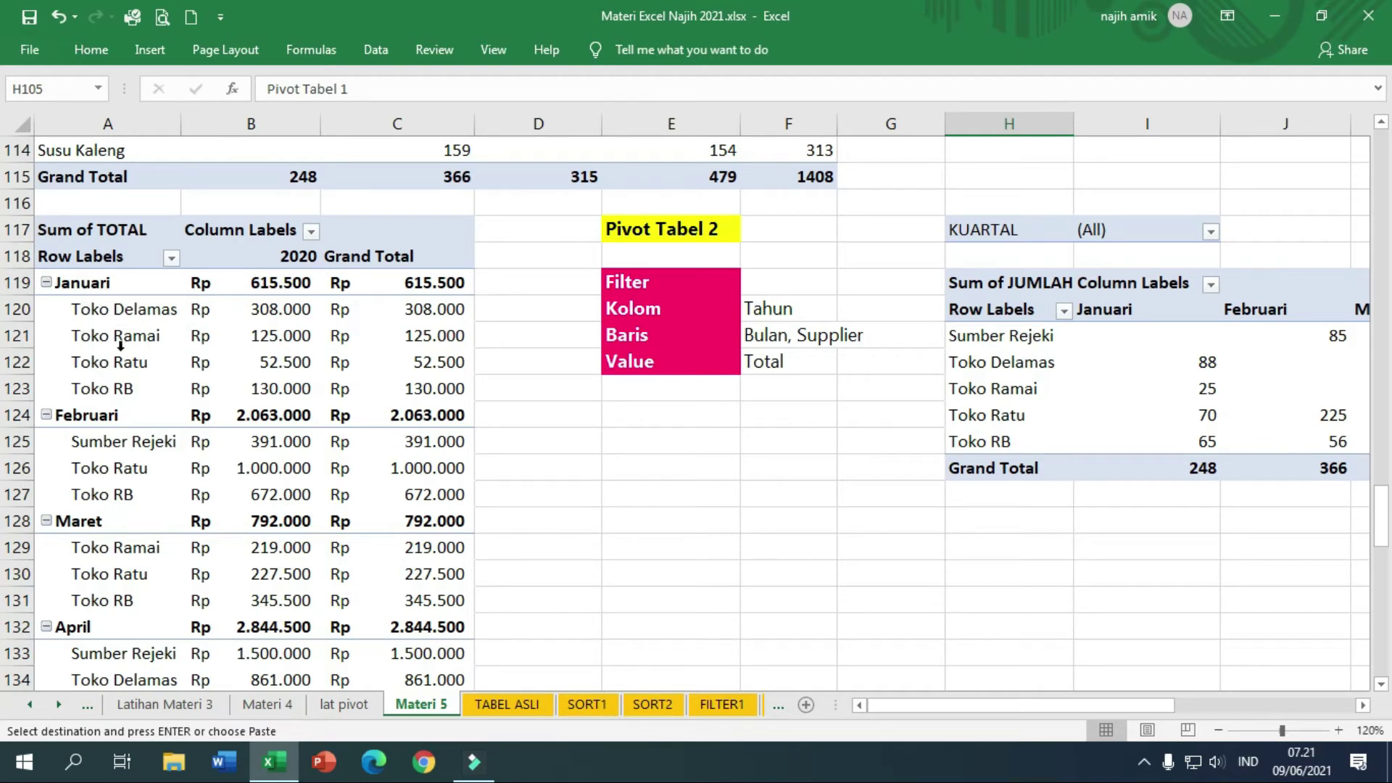
click(47, 283)
click(48, 281)
click(50, 280)
click(48, 282)
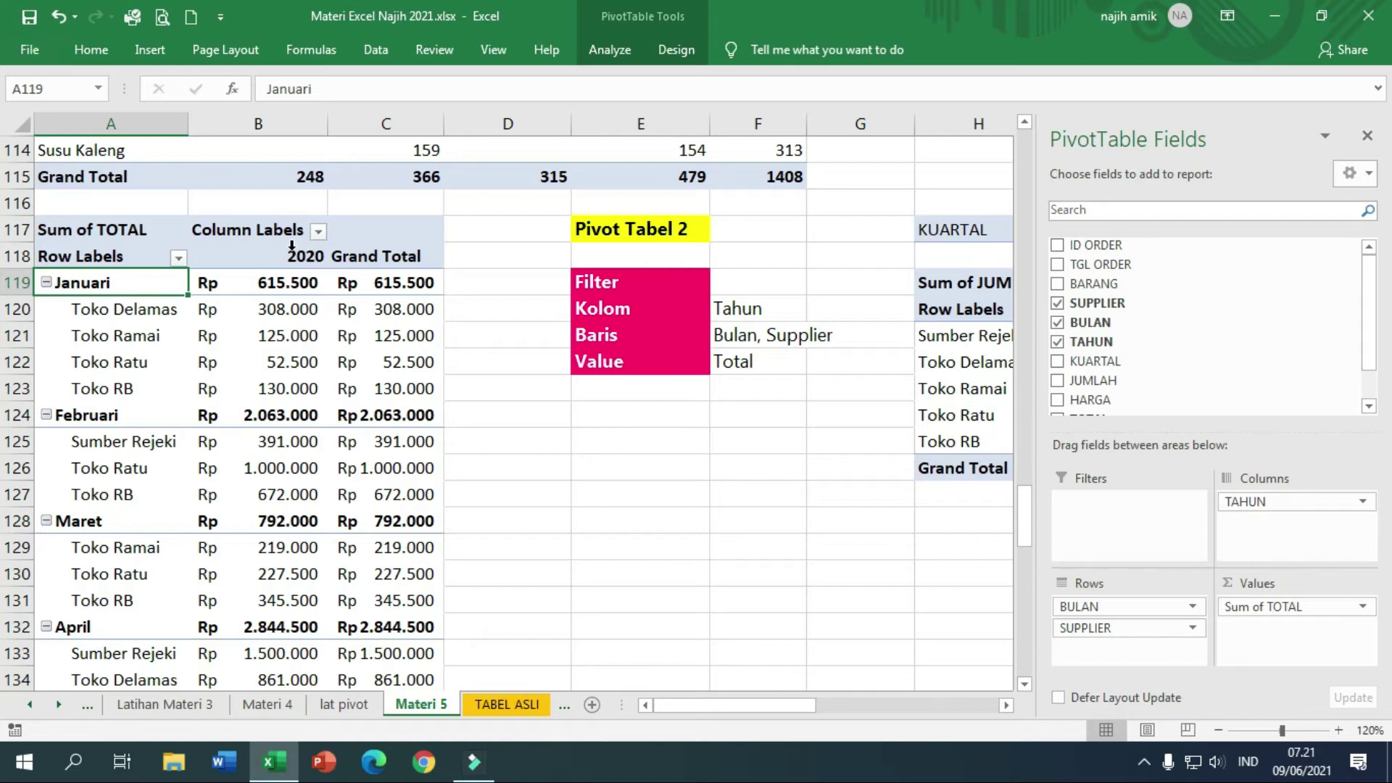
click(742, 284)
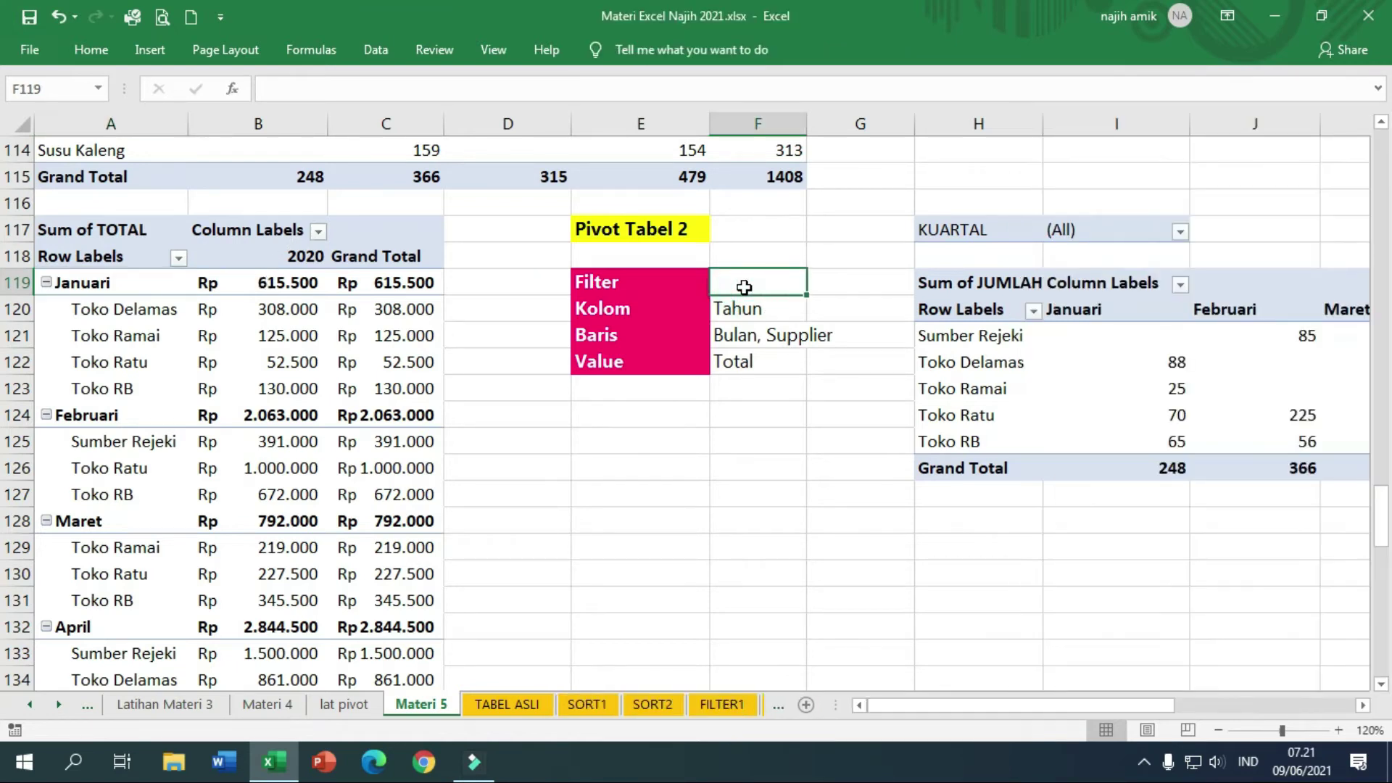
click(735, 309)
click(740, 335)
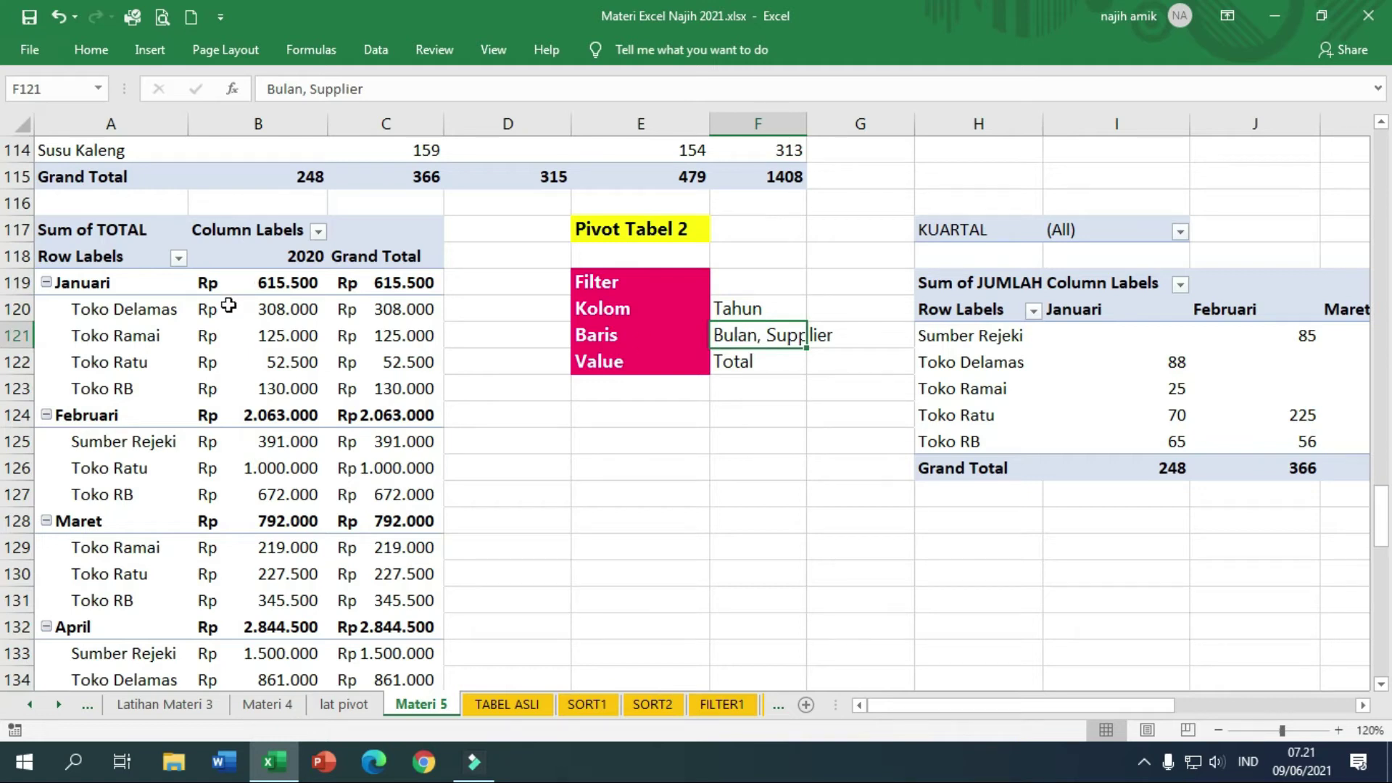
click(677, 370)
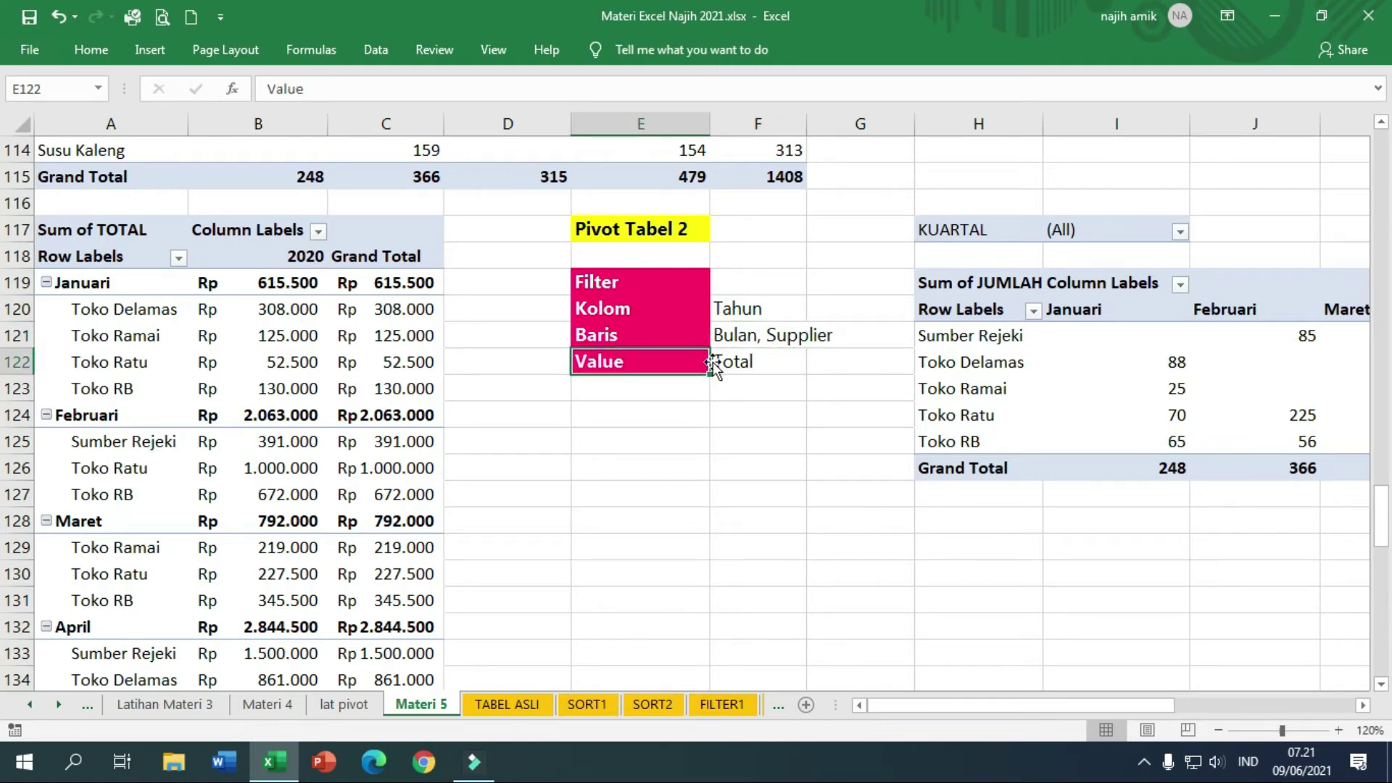
Clear the SUPPLIER, BARANG, BULAN and JUMLAH fields from the duplicated lower pivot table on the lat pivot sheet
click(346, 703)
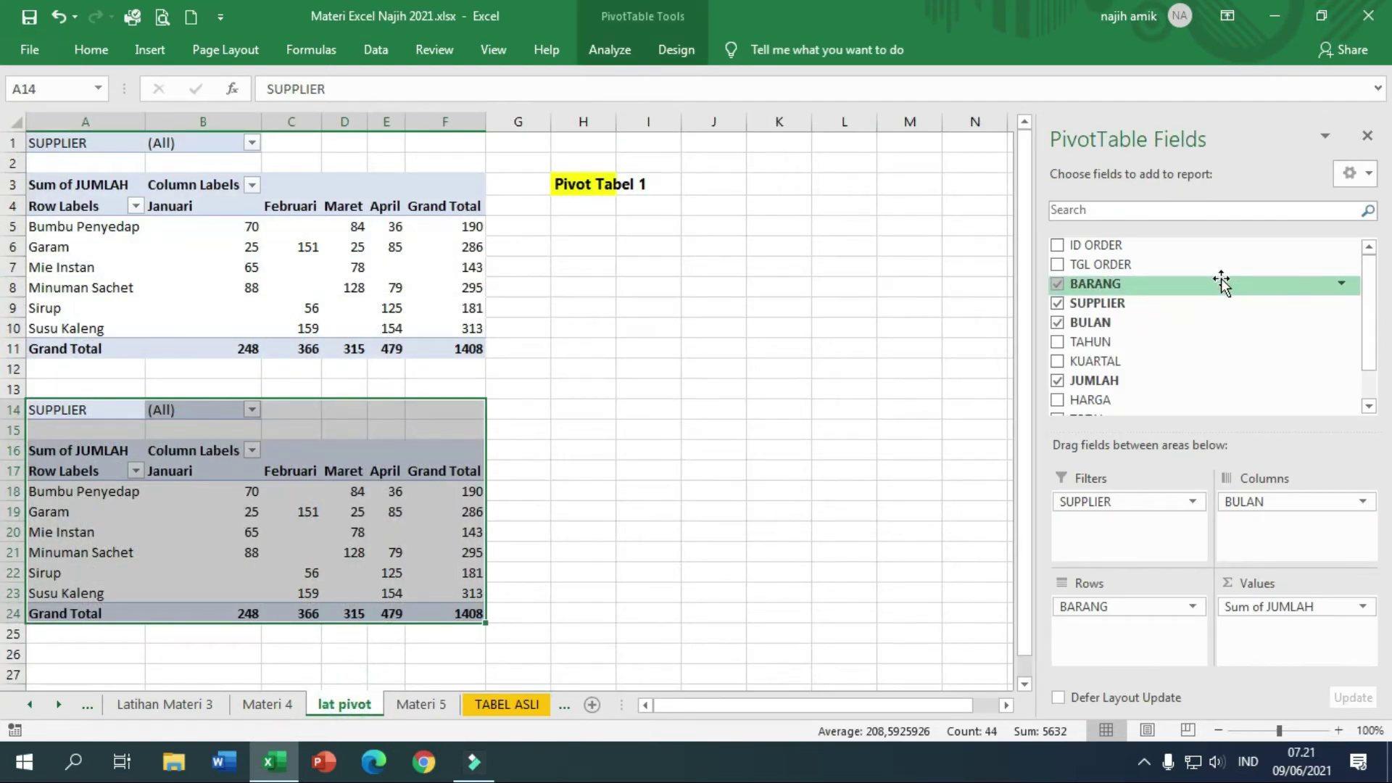
click(1058, 303)
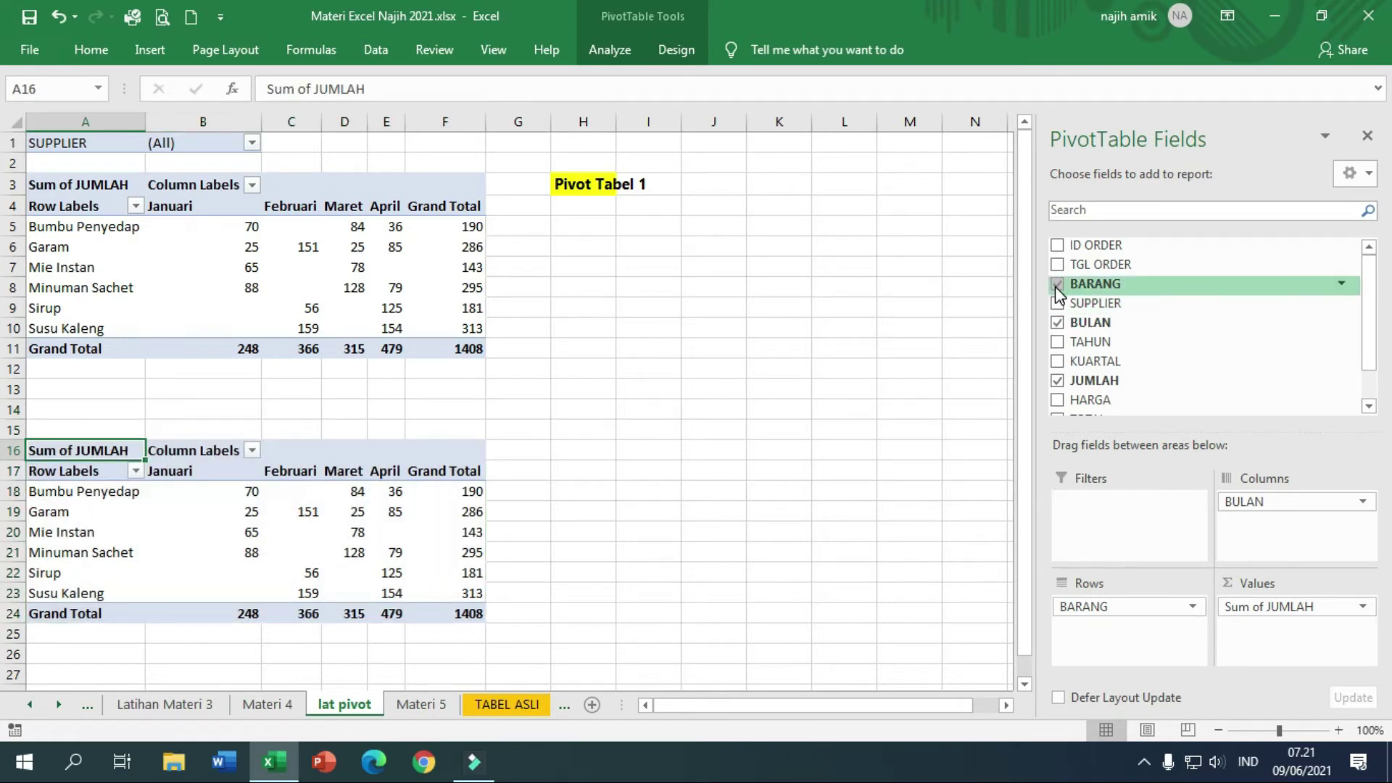
click(1058, 290)
click(1062, 324)
click(1062, 380)
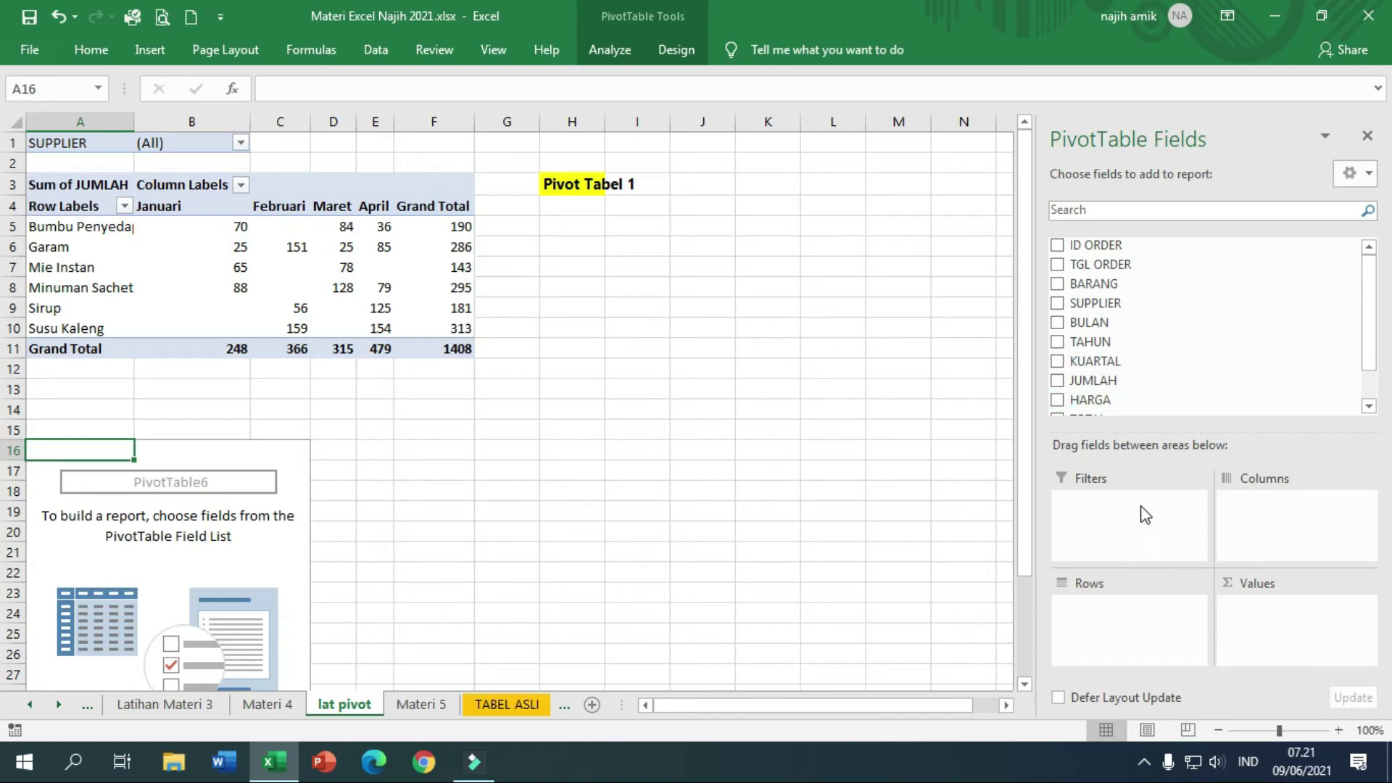
Lay out the emptied pivot table with TAHUN as columns, BULAN then SUPPLIER as rows, and TOTAL as values
drag(1131, 346, 1265, 493)
drag(1098, 306, 1147, 633)
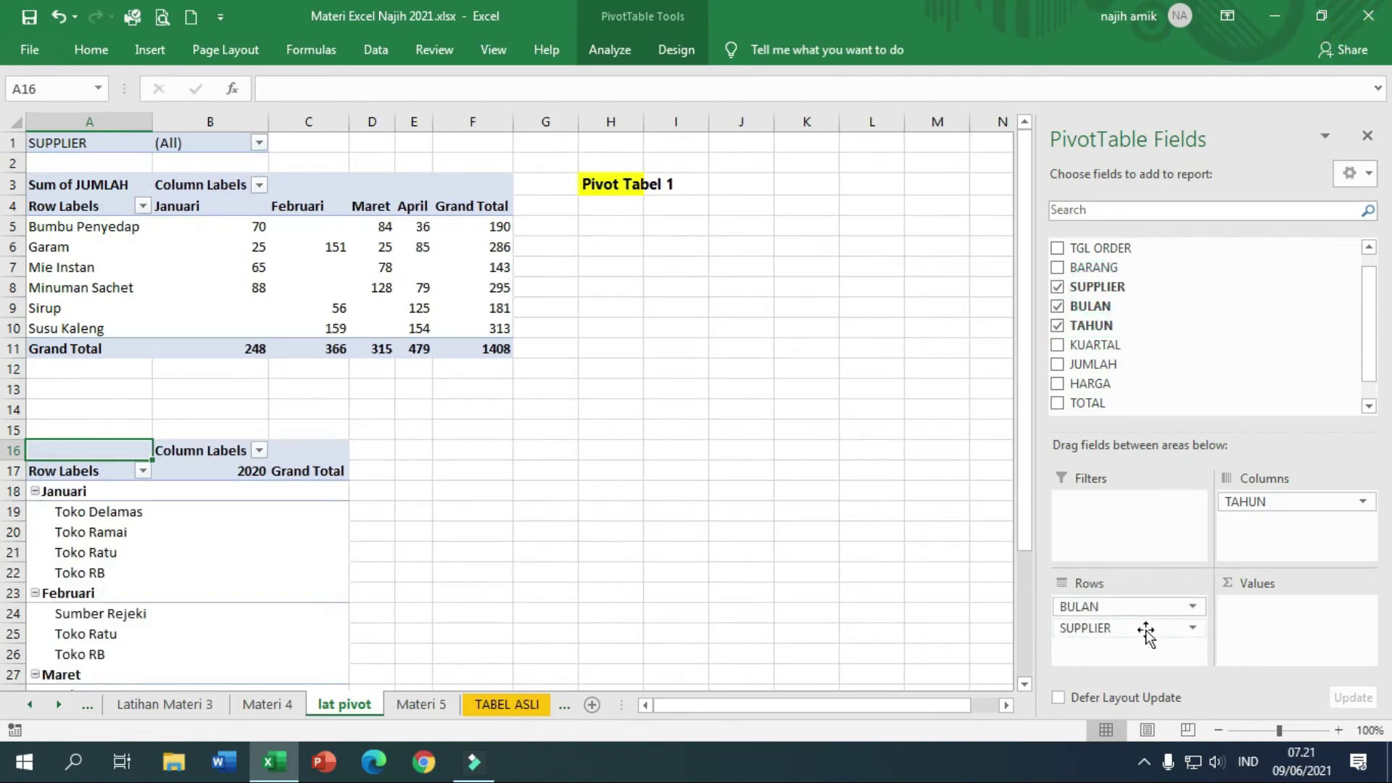
drag(1147, 633, 1142, 607)
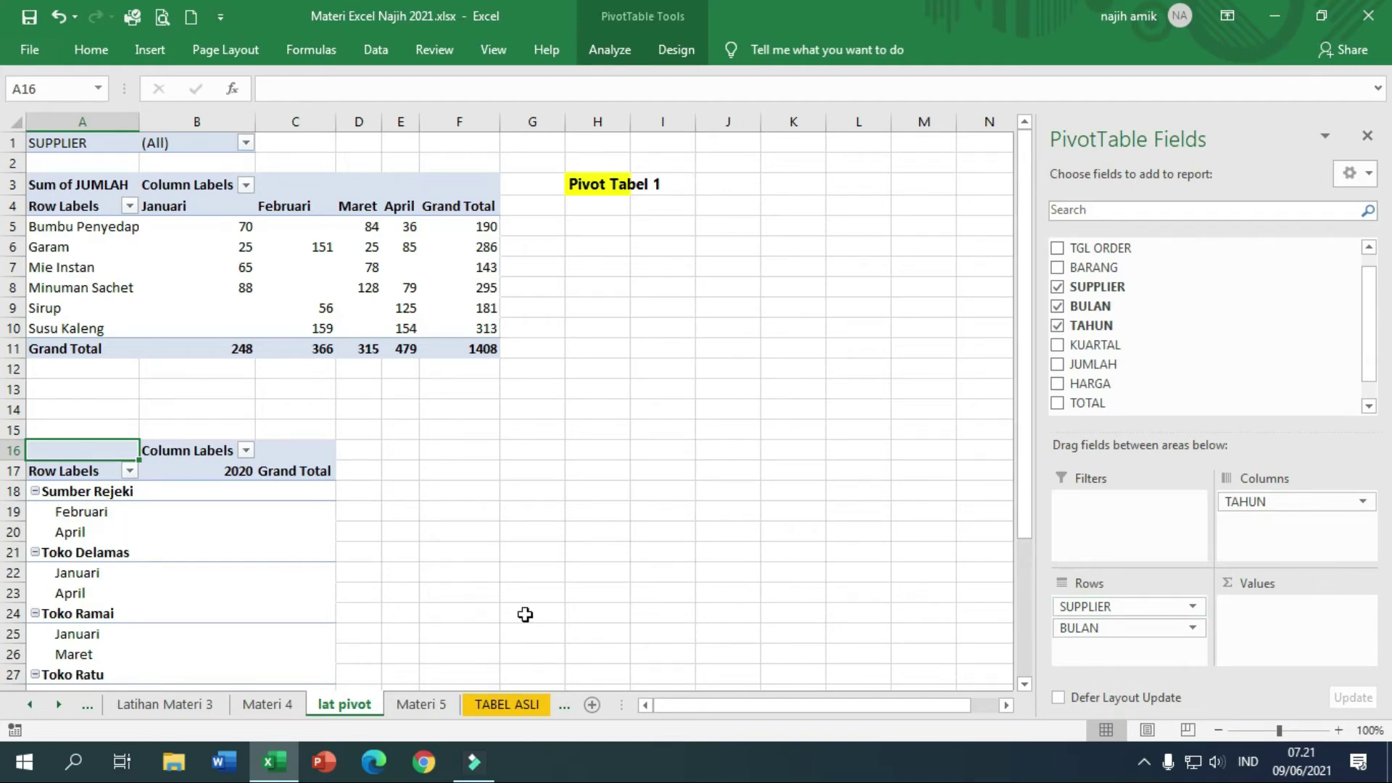
drag(1102, 629, 1095, 602)
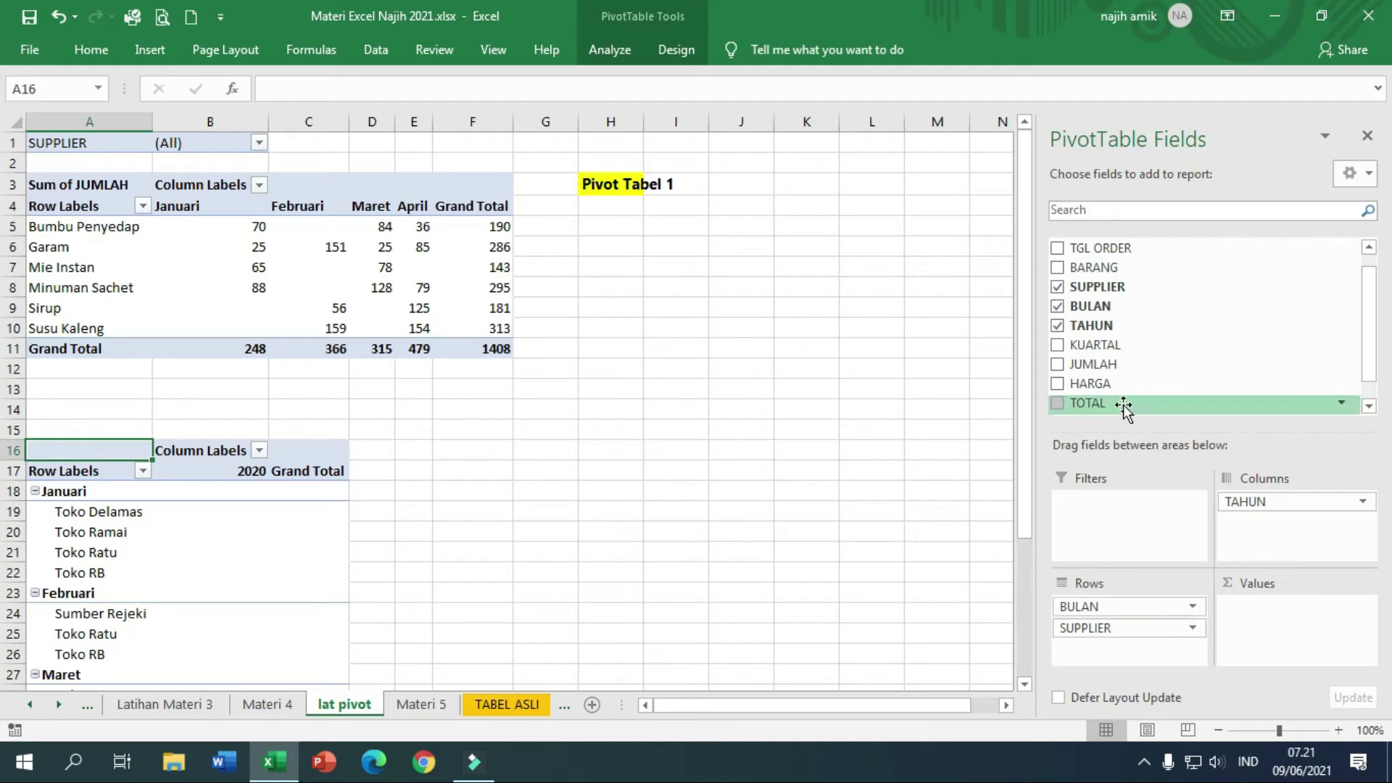
drag(1108, 404, 1298, 615)
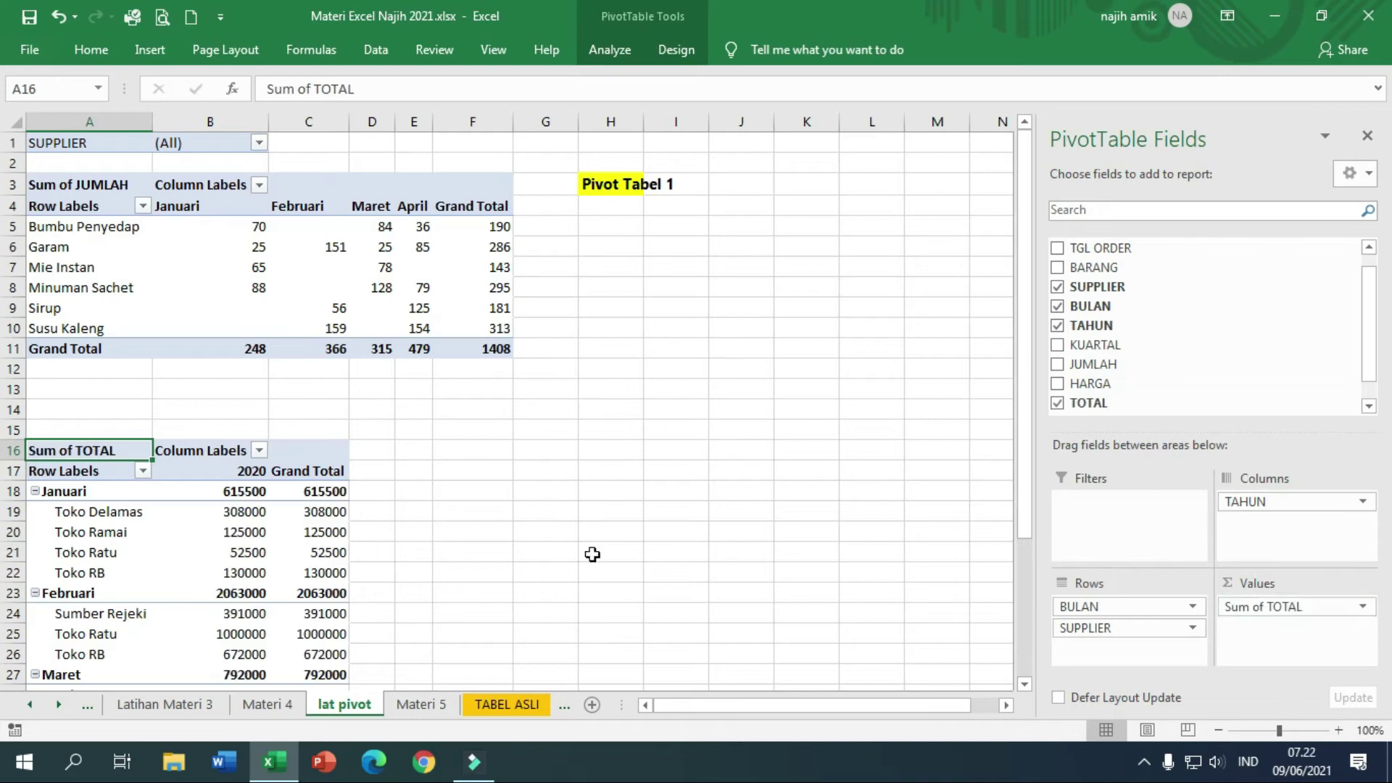
Label the second pivot table Pivot Tabel 2 in cell F16, in bold with a yellow fill
scroll(527, 493, down, 2)
scroll(528, 493, down, 1)
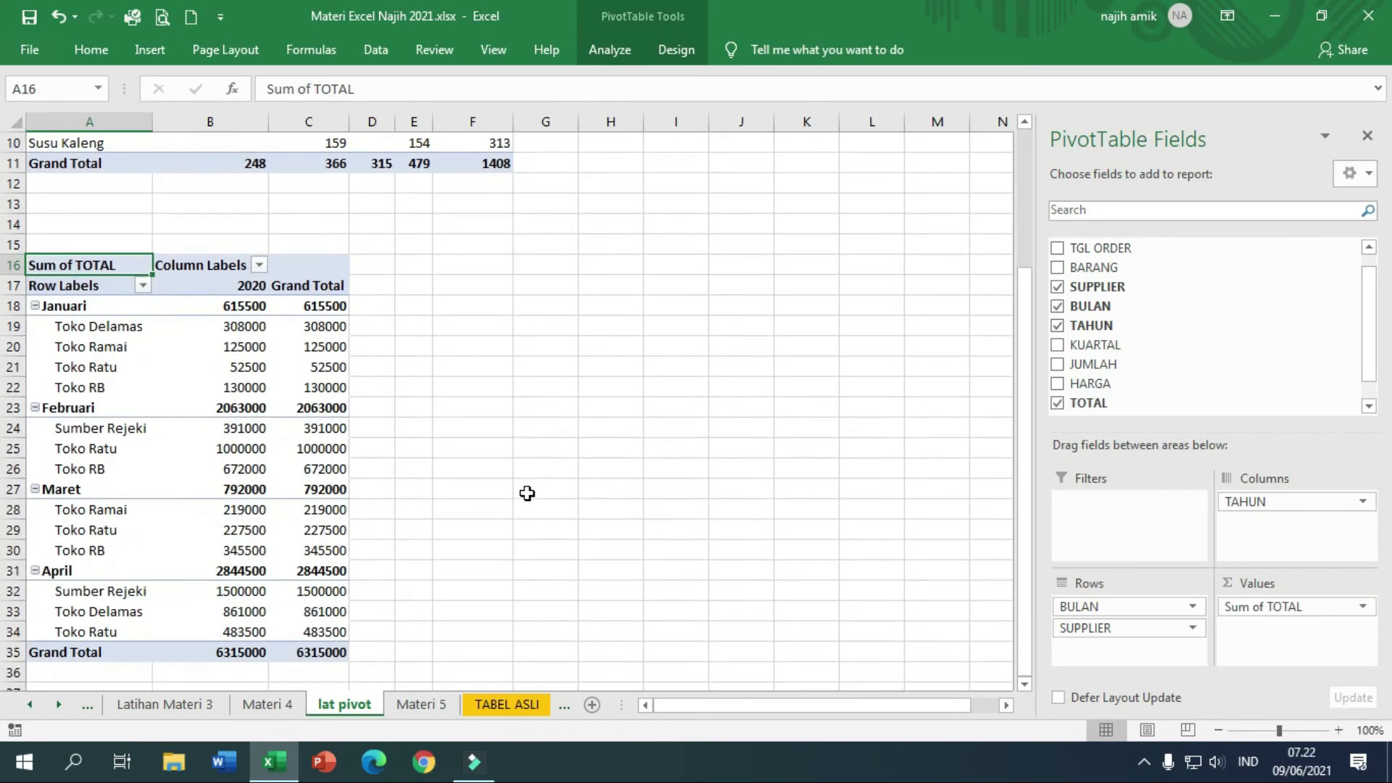
click(467, 267)
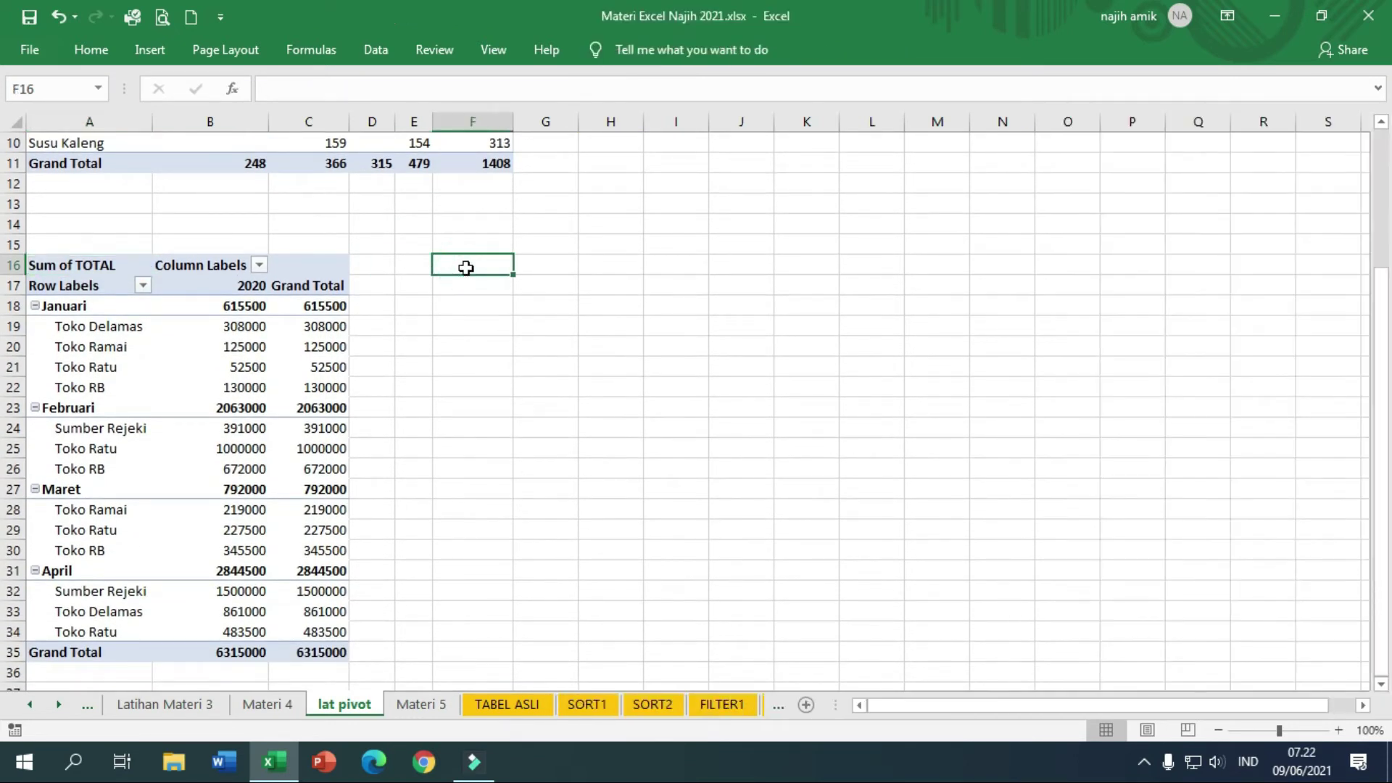
text(Pivot Tabel 2)
key(Return)
click(467, 268)
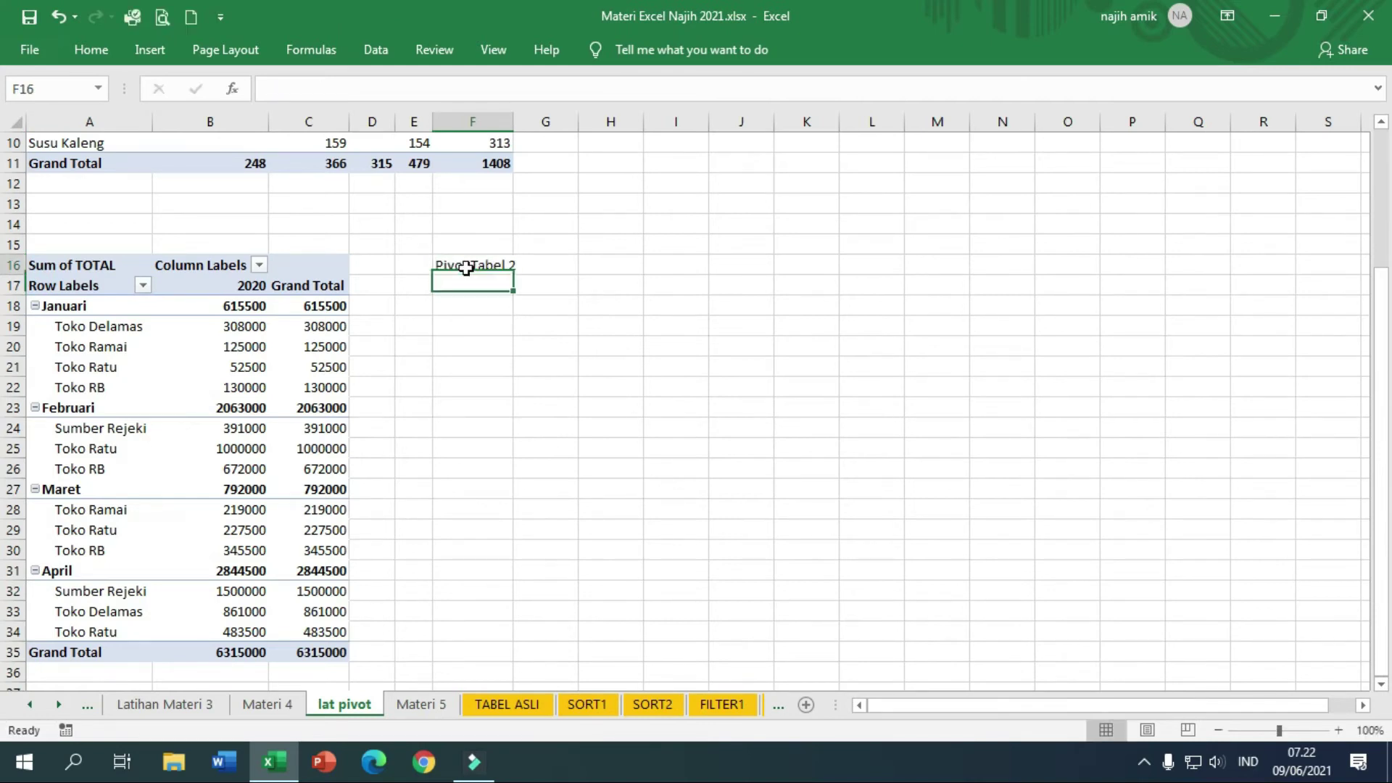
key(ctrl+b)
right_click(467, 267)
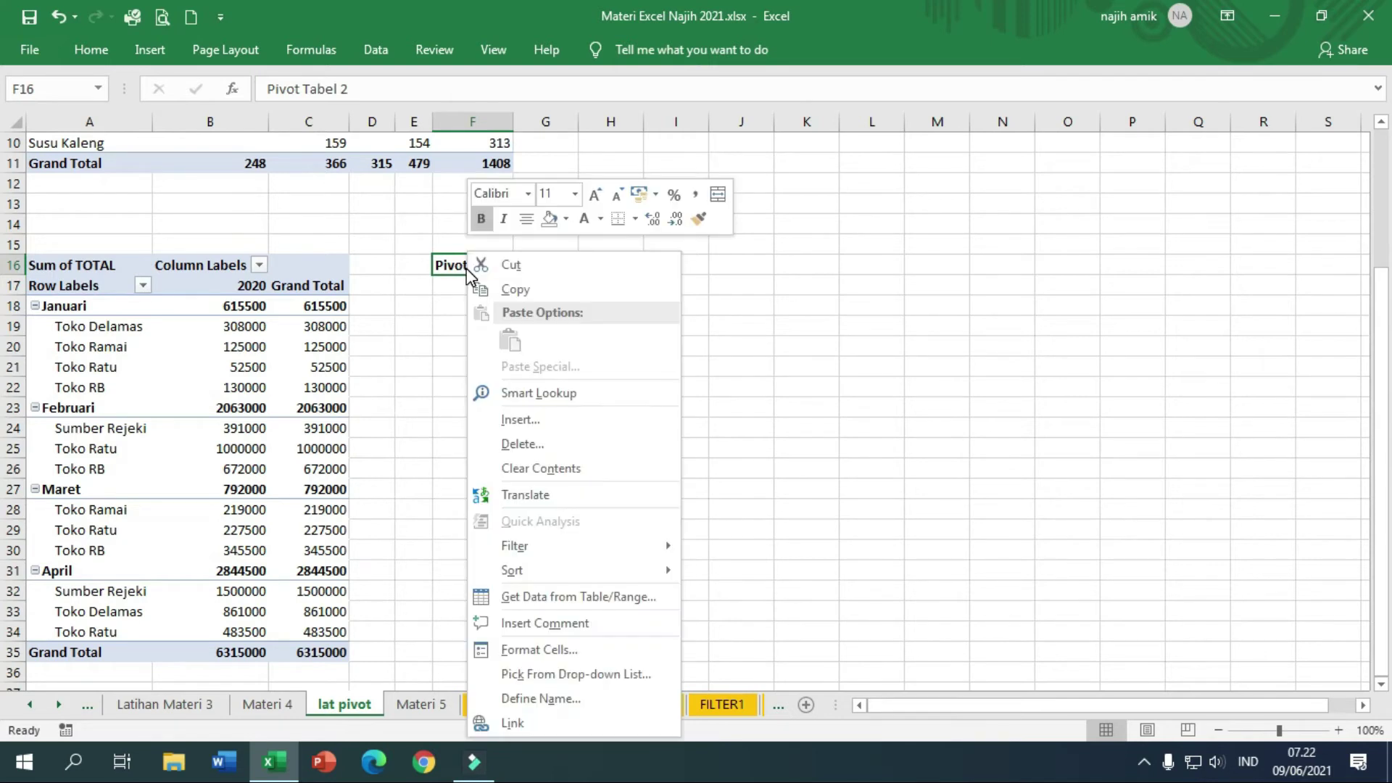
click(565, 219)
click(600, 380)
click(520, 319)
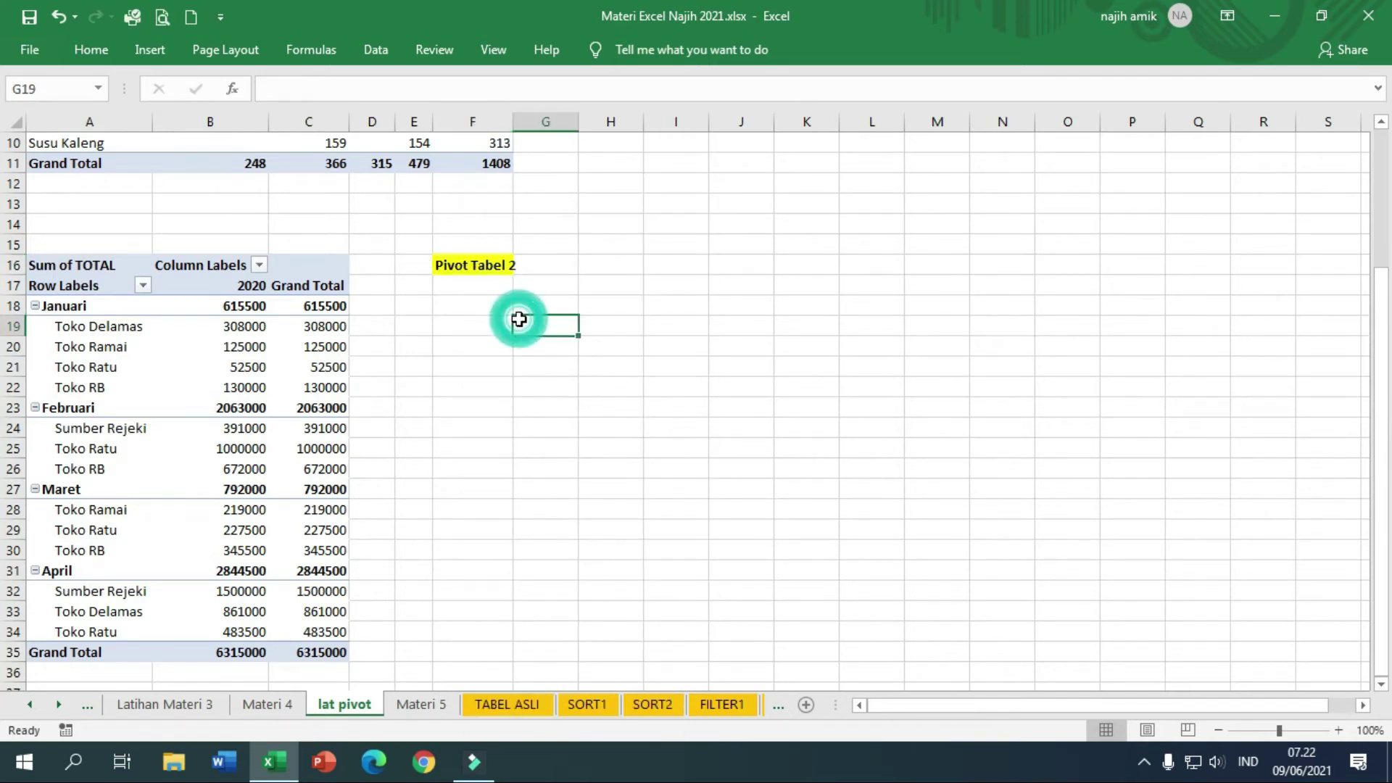
Review the Pivot Tabel 3 example on the Materi 5 sheet and its filter, column, row and value fields
click(162, 310)
click(412, 704)
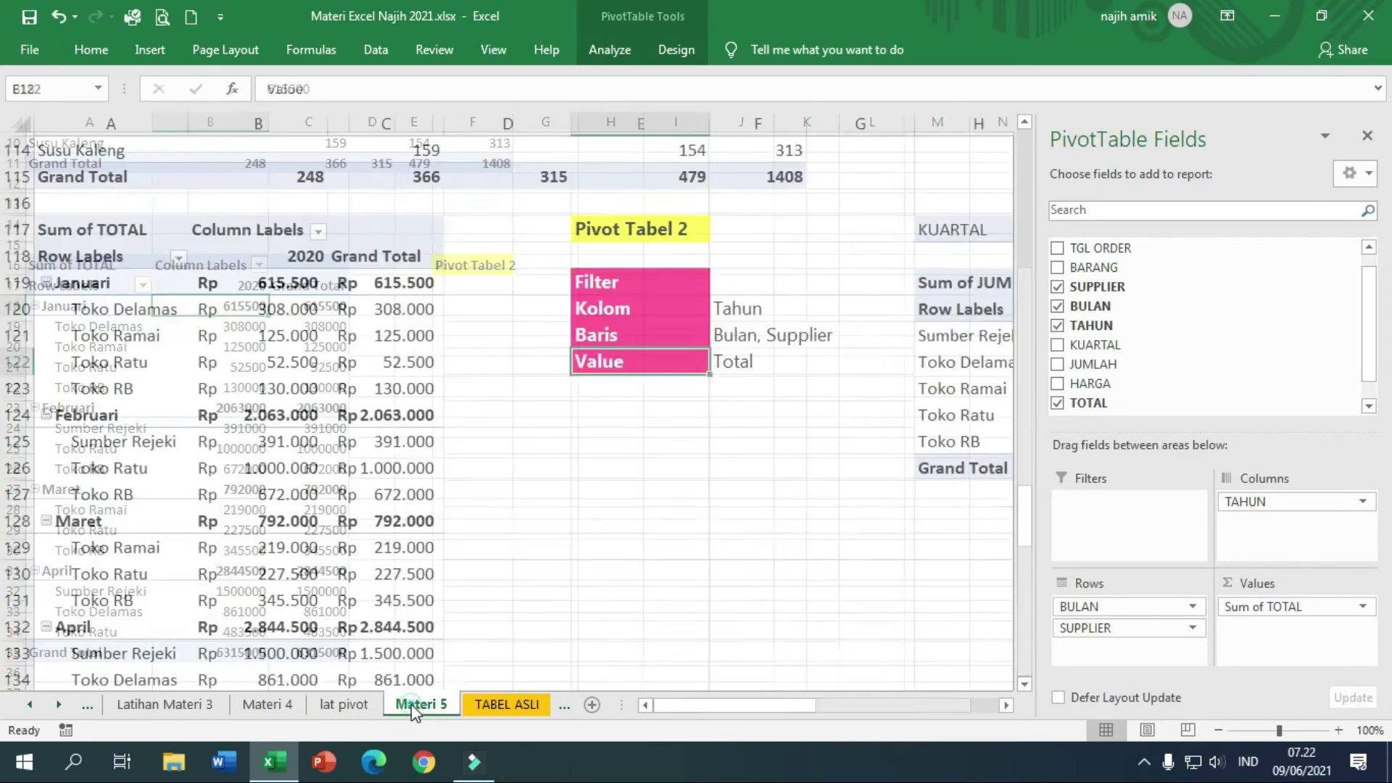
drag(907, 702, 1059, 707)
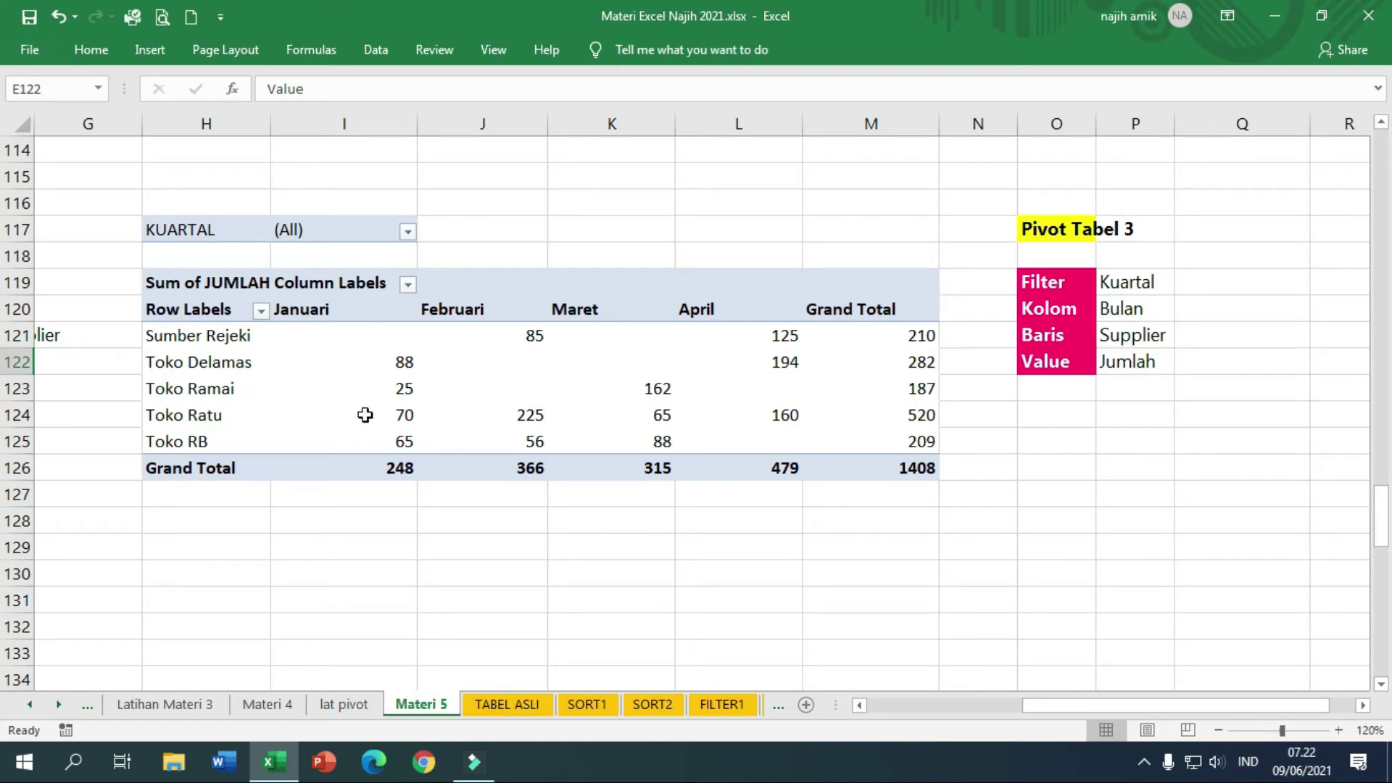
Duplicate the pivot table in A16:C35 of the lat pivot sheet below itself, starting at cell A37
click(330, 703)
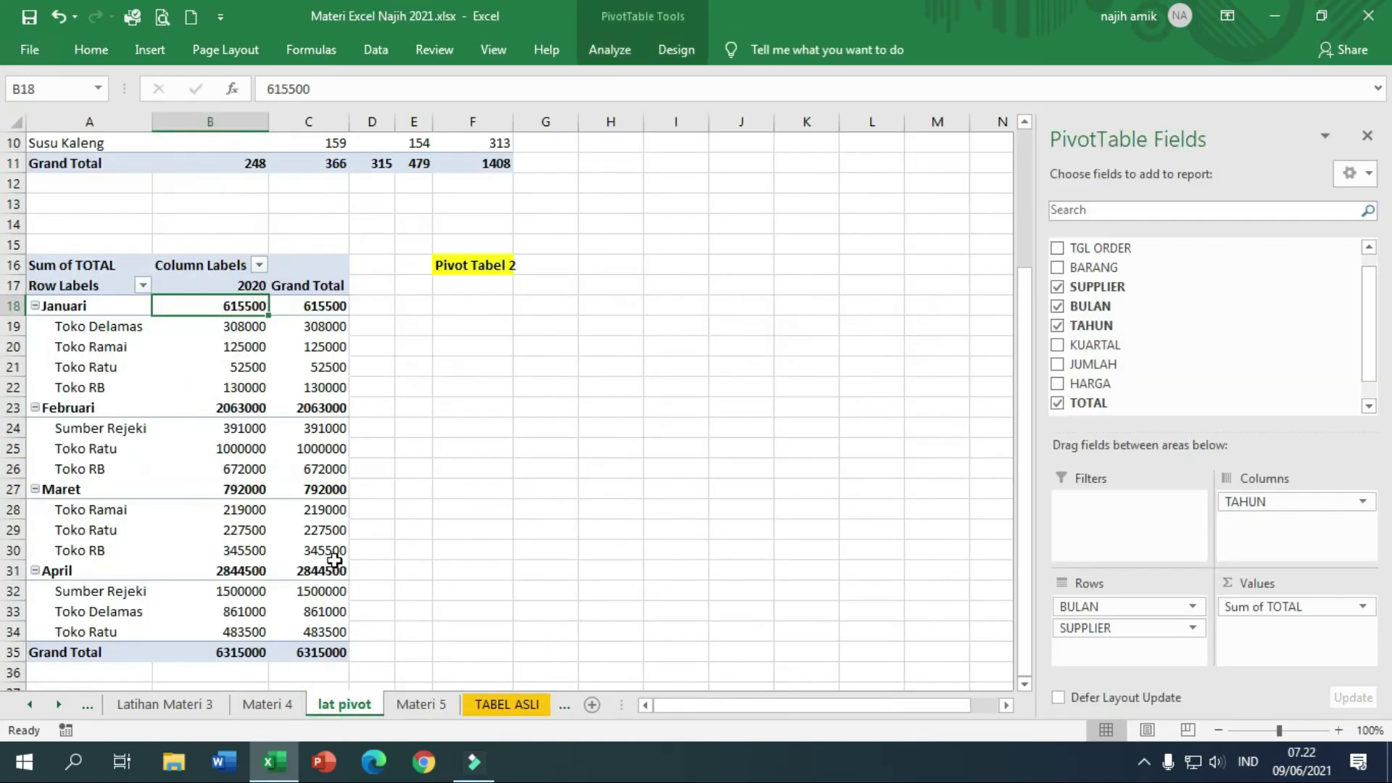
click(46, 263)
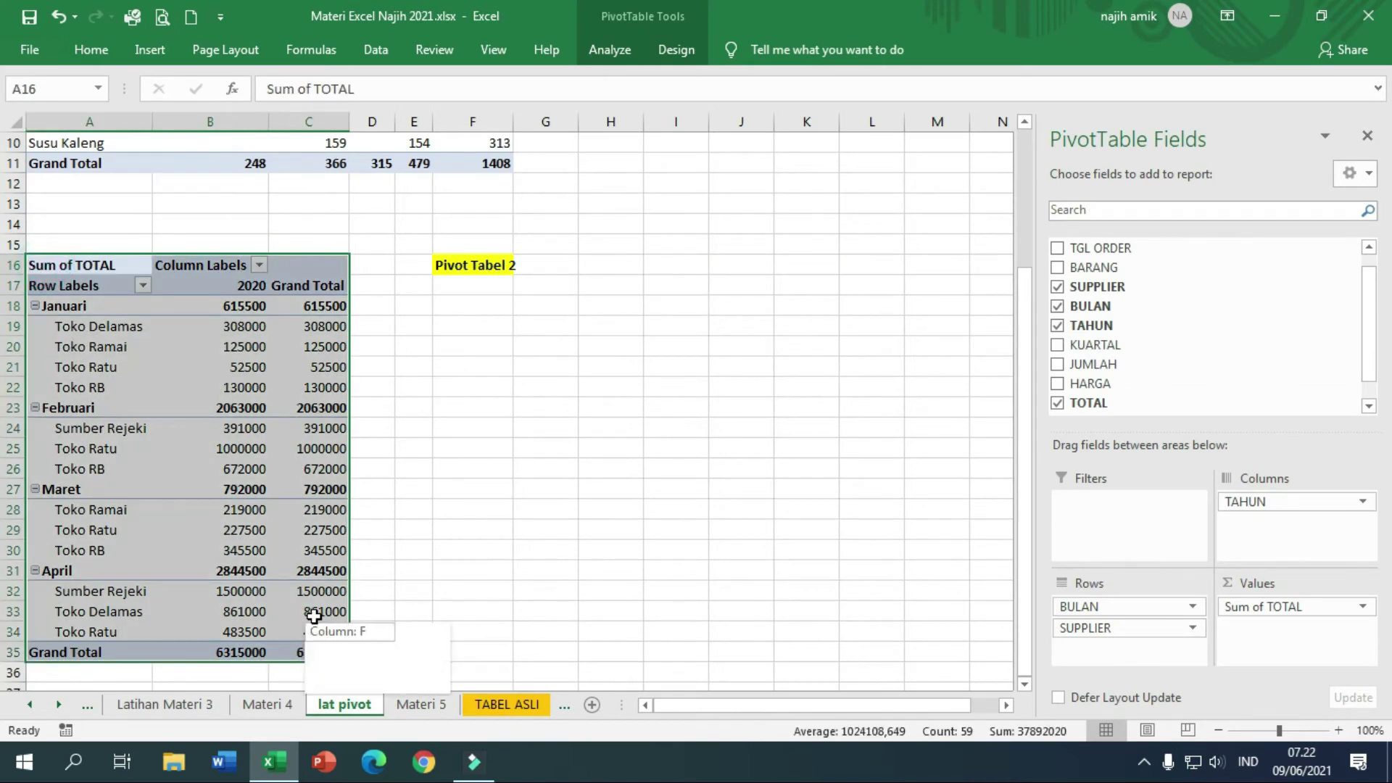
key(ctrl+c)
scroll(273, 519, down, 3)
click(80, 510)
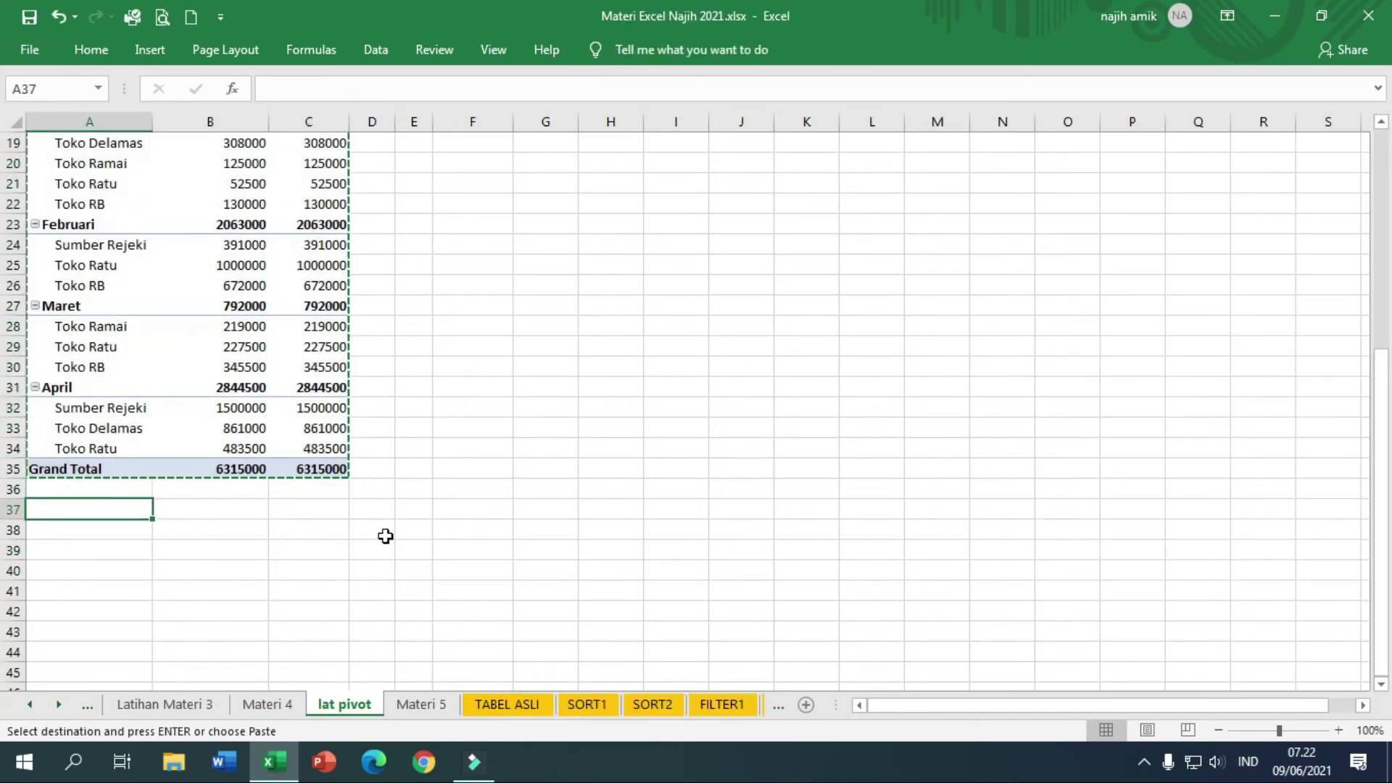
key(ctrl+v)
Clear the SUPPLIER, BULAN, TAHUN and TOTAL fields from the pivot table copy at A37
click(1057, 303)
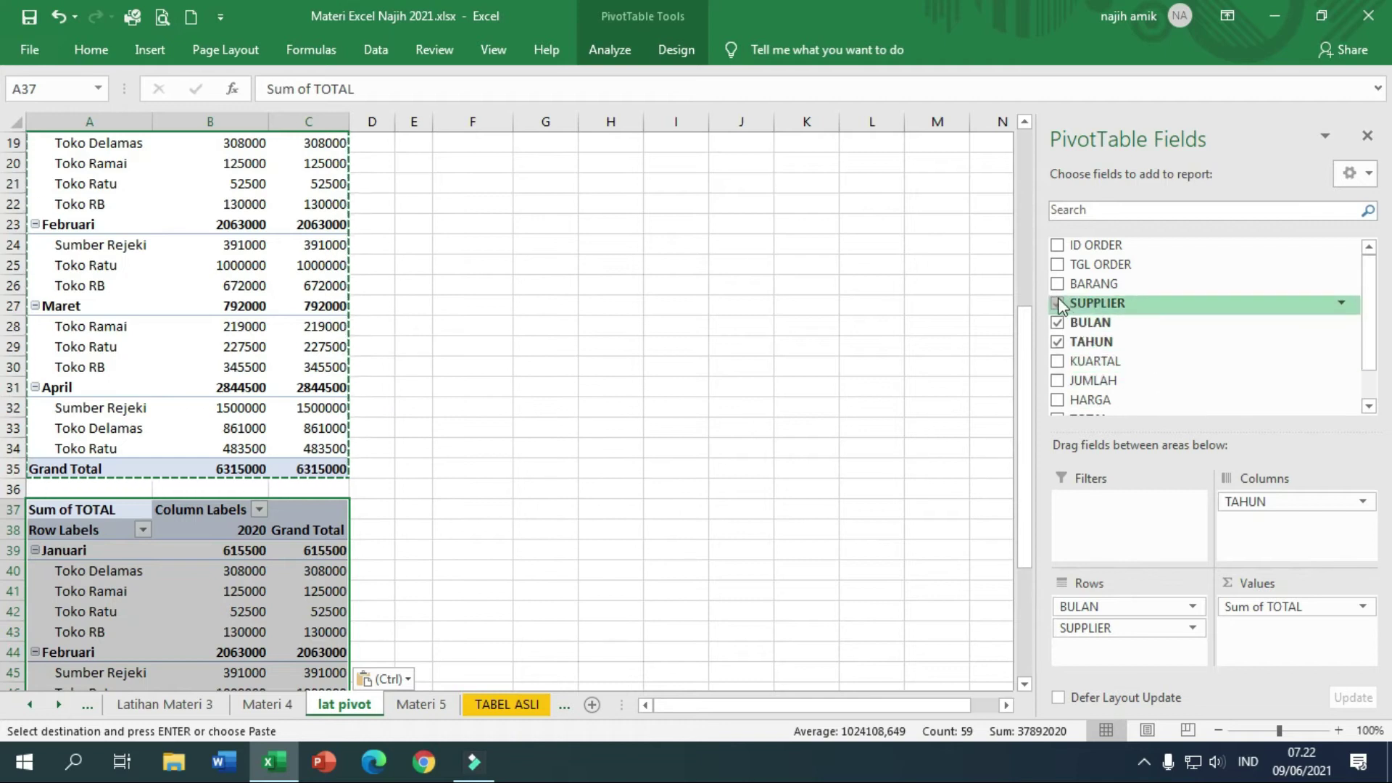
click(1058, 322)
click(1058, 342)
scroll(1066, 363, down, 1)
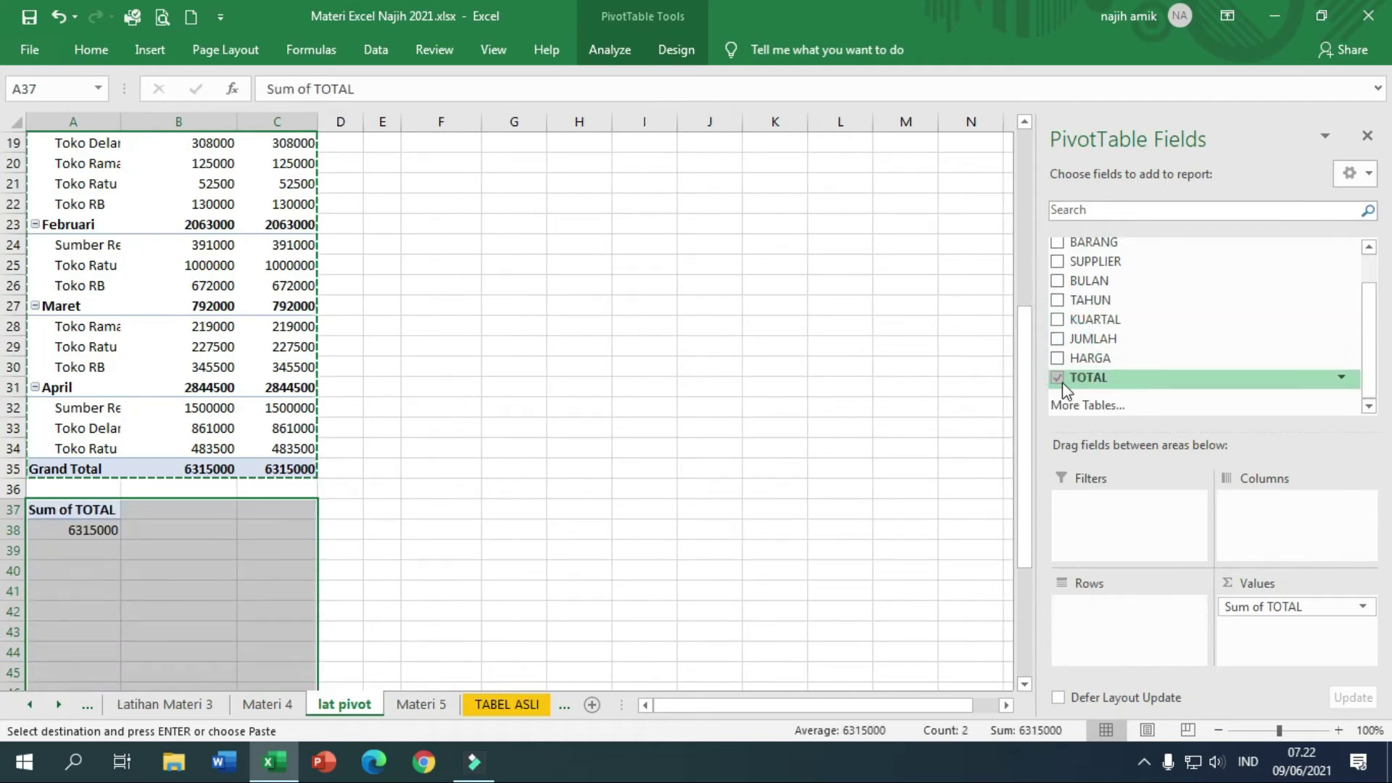
click(1057, 378)
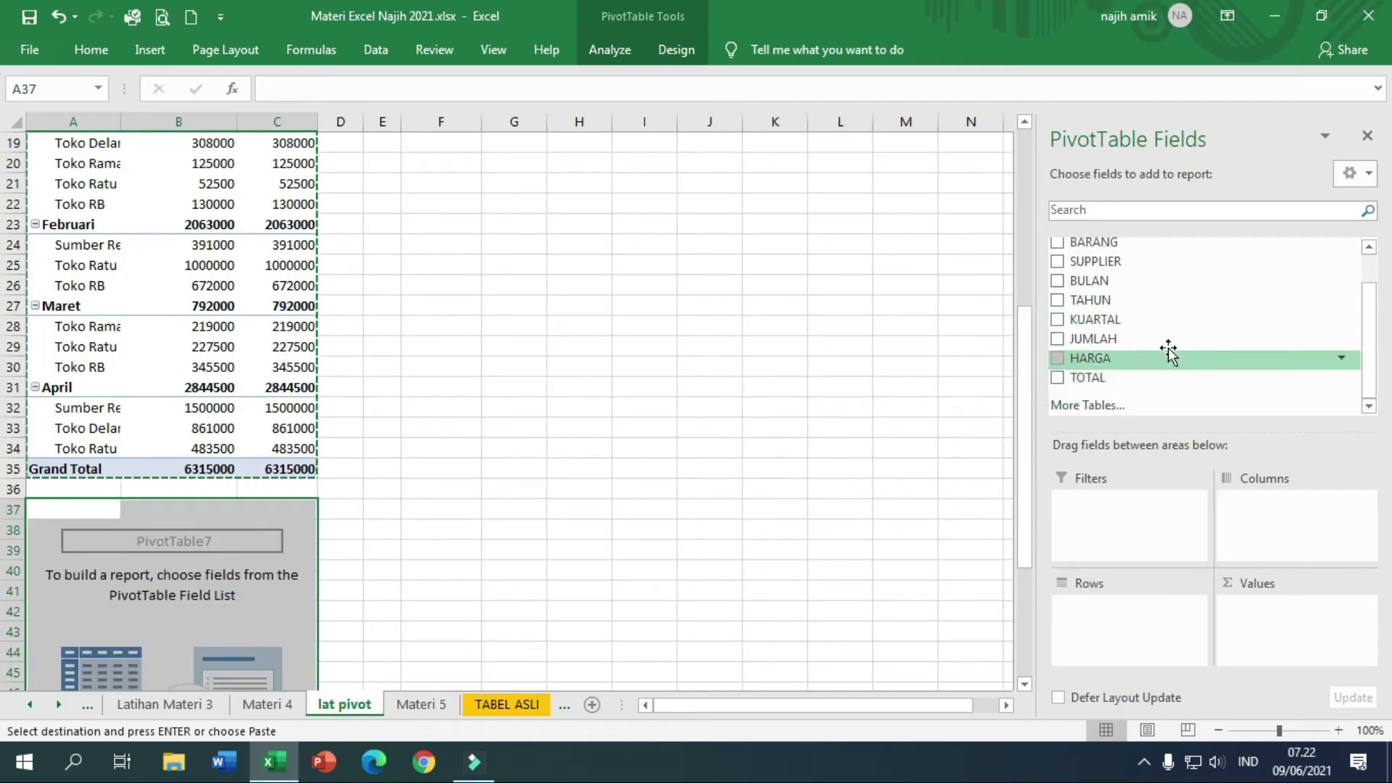
Try to add KUARTAL as the report filter of the emptied pivot table at A37
drag(1134, 317, 1132, 501)
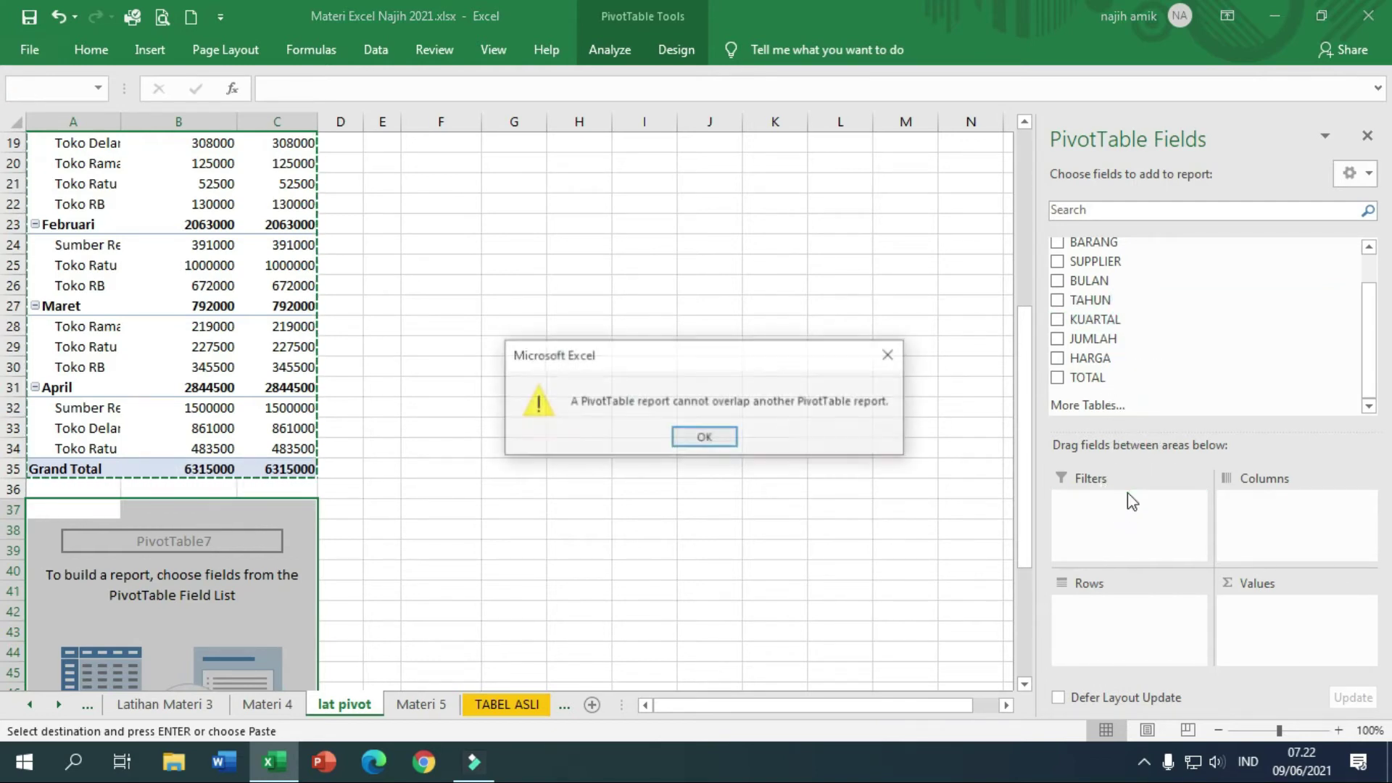
click(886, 359)
drag(1095, 319, 1098, 520)
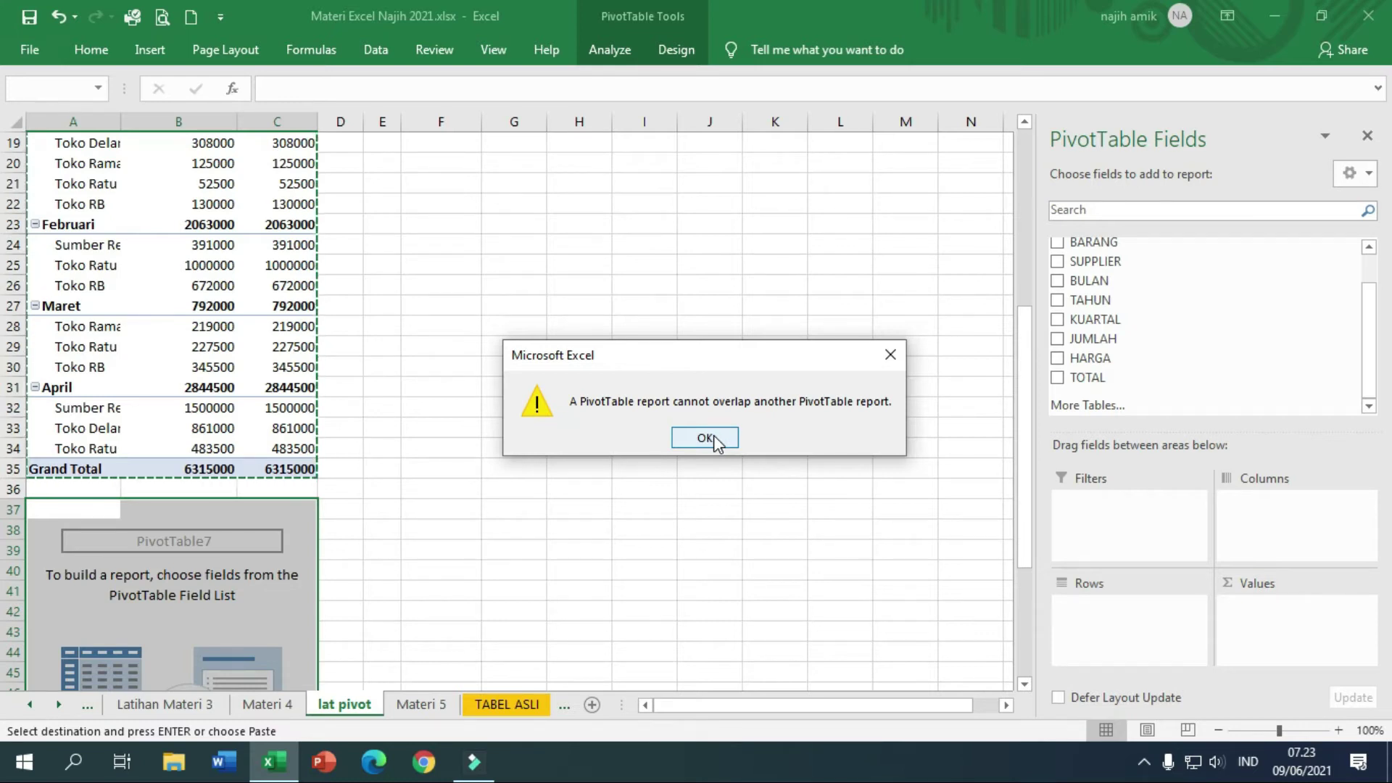
click(714, 439)
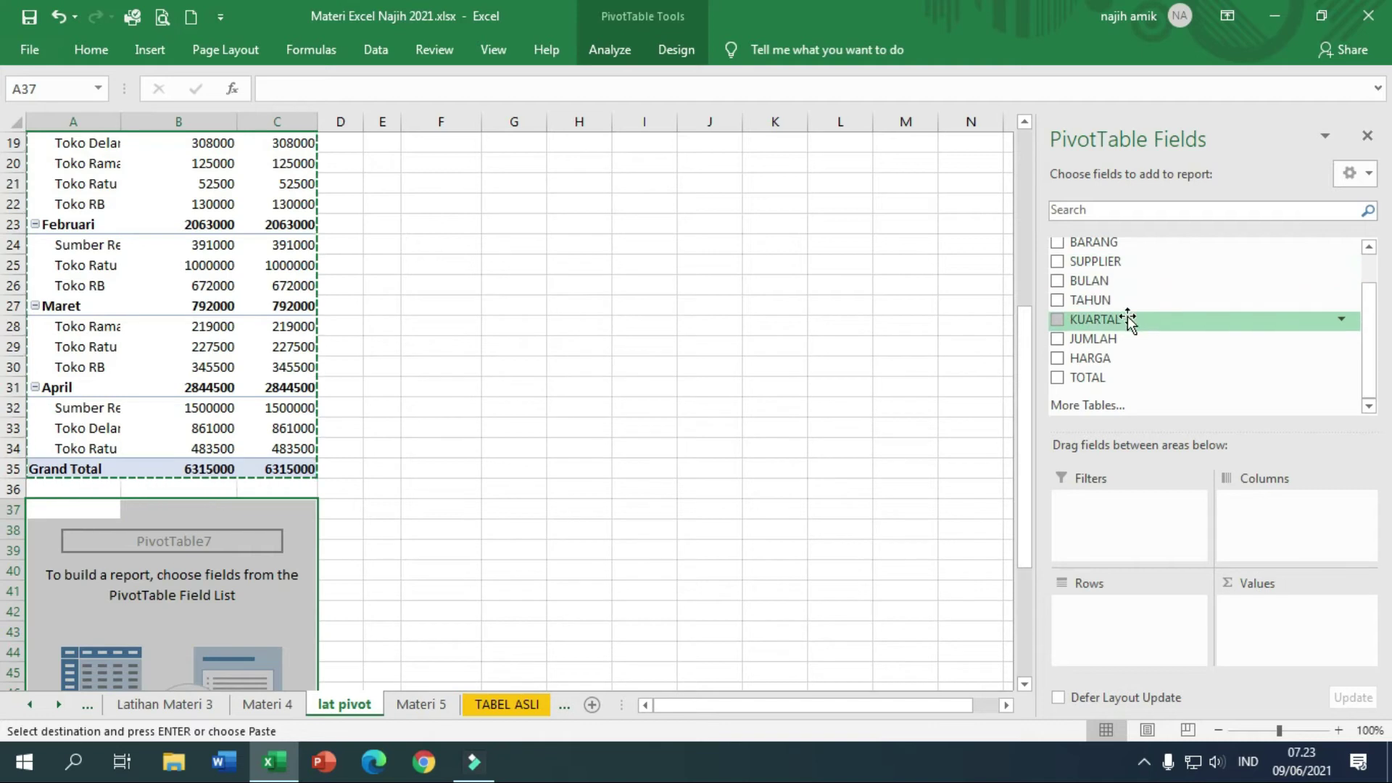
Following the Pivot Tabel 3 example on Materi 5, set BULAN as columns, SUPPLIER as rows and JUMLAH as values in the third pivot table
click(426, 704)
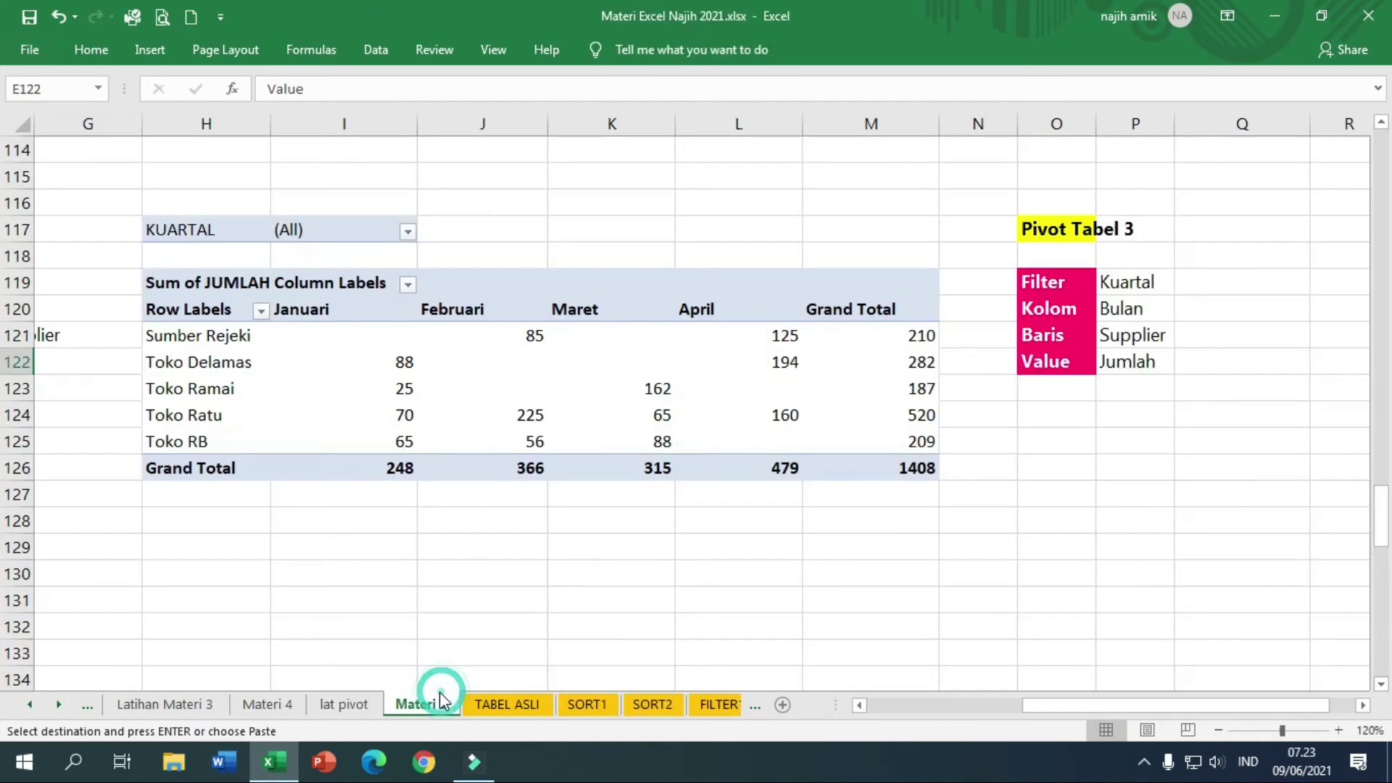
click(344, 704)
drag(1090, 281, 1303, 542)
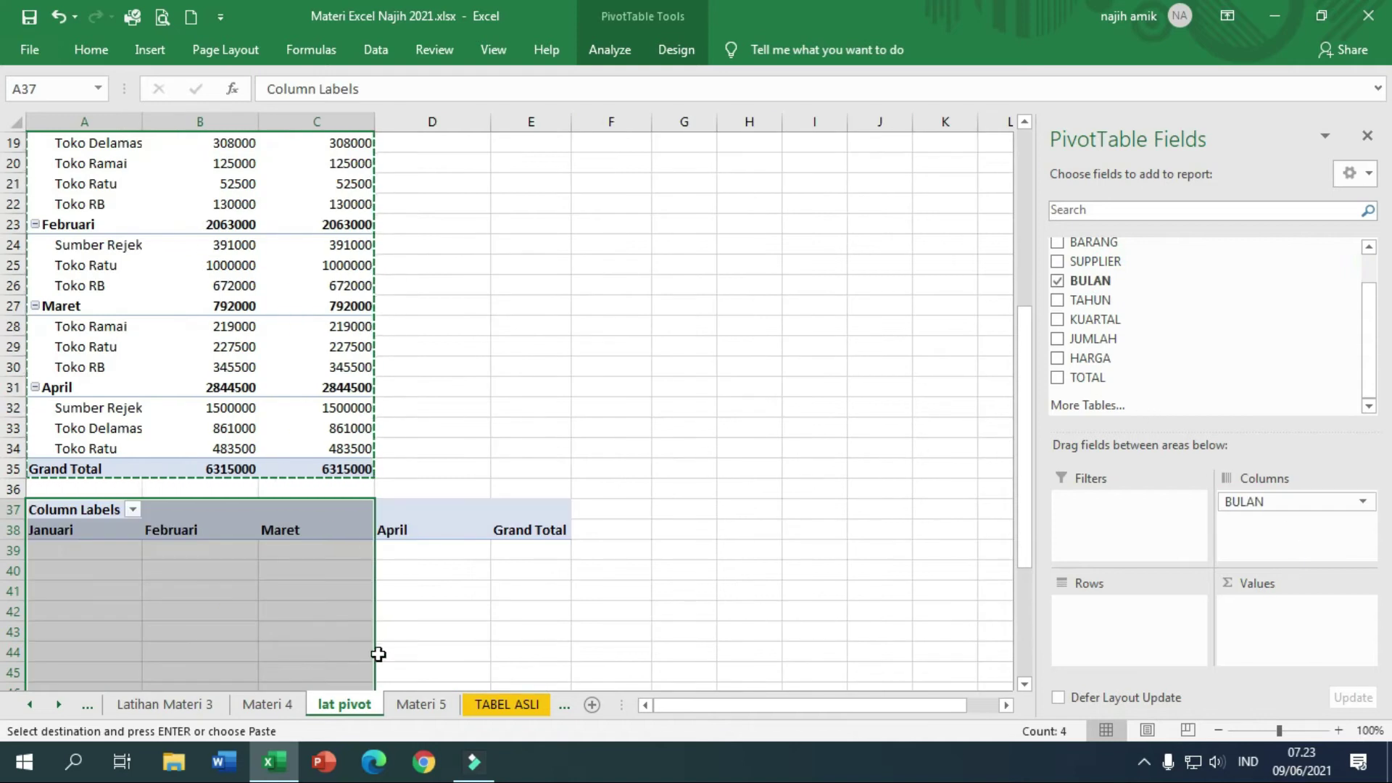
click(424, 704)
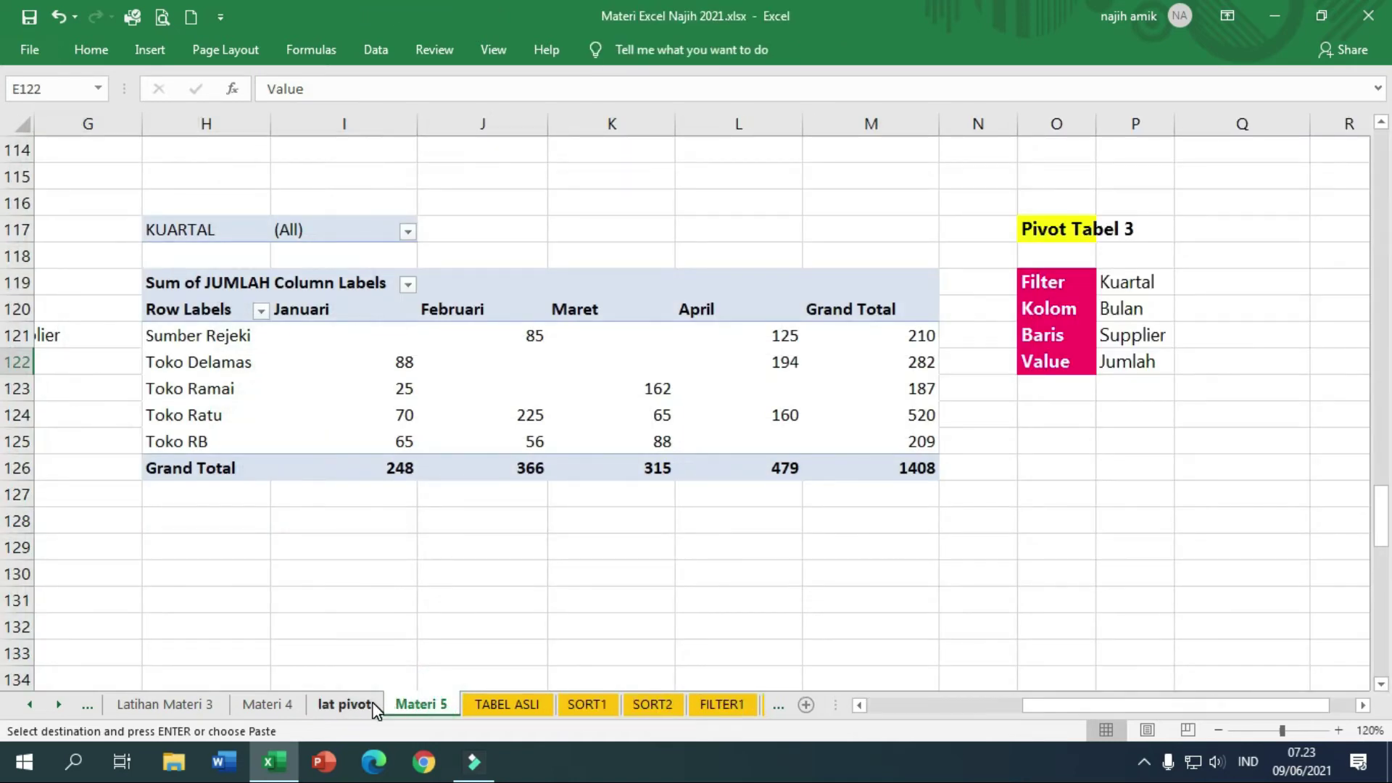
click(374, 707)
drag(1094, 261, 1144, 620)
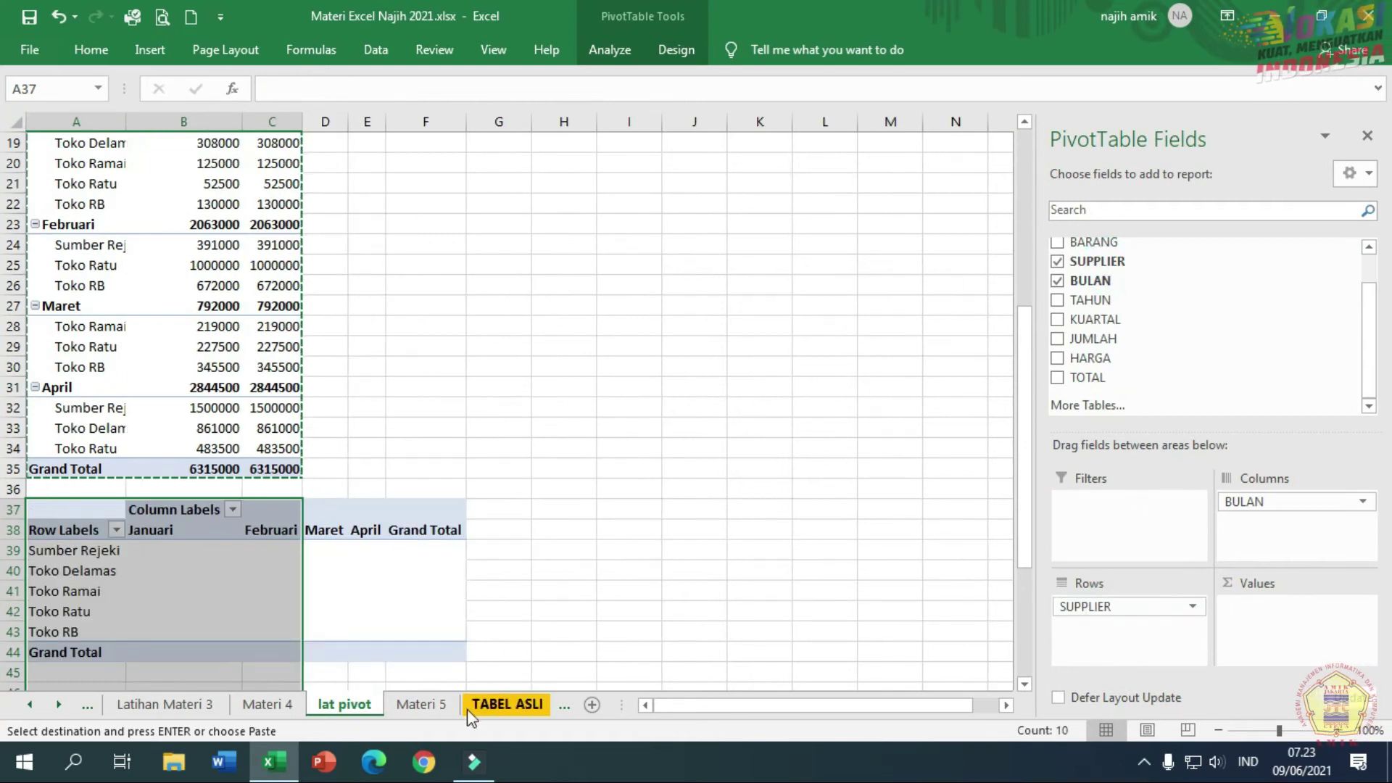
click(408, 705)
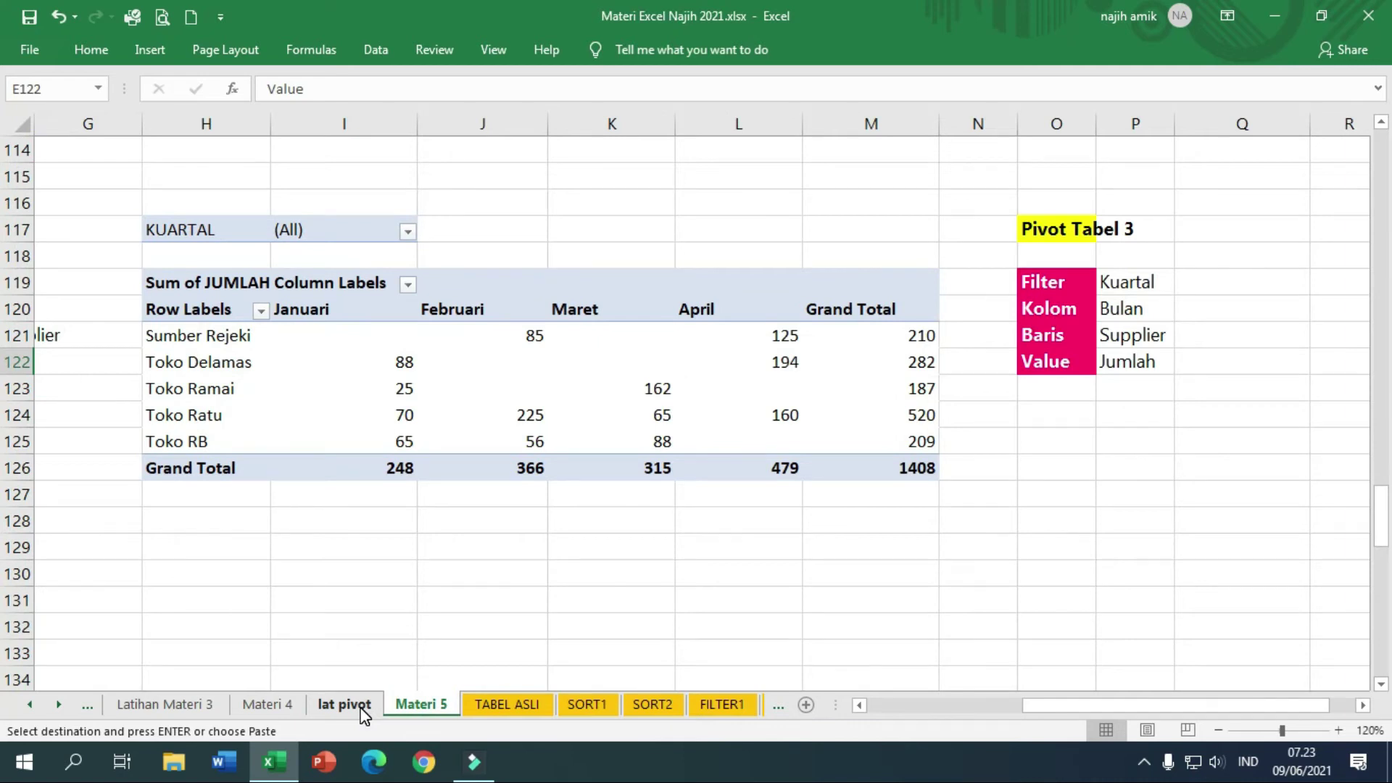
click(364, 712)
drag(1109, 340, 1244, 608)
Move the third pivot table down to start at cell A46 and add KUARTAL as its report filter
scroll(749, 560, down, 3)
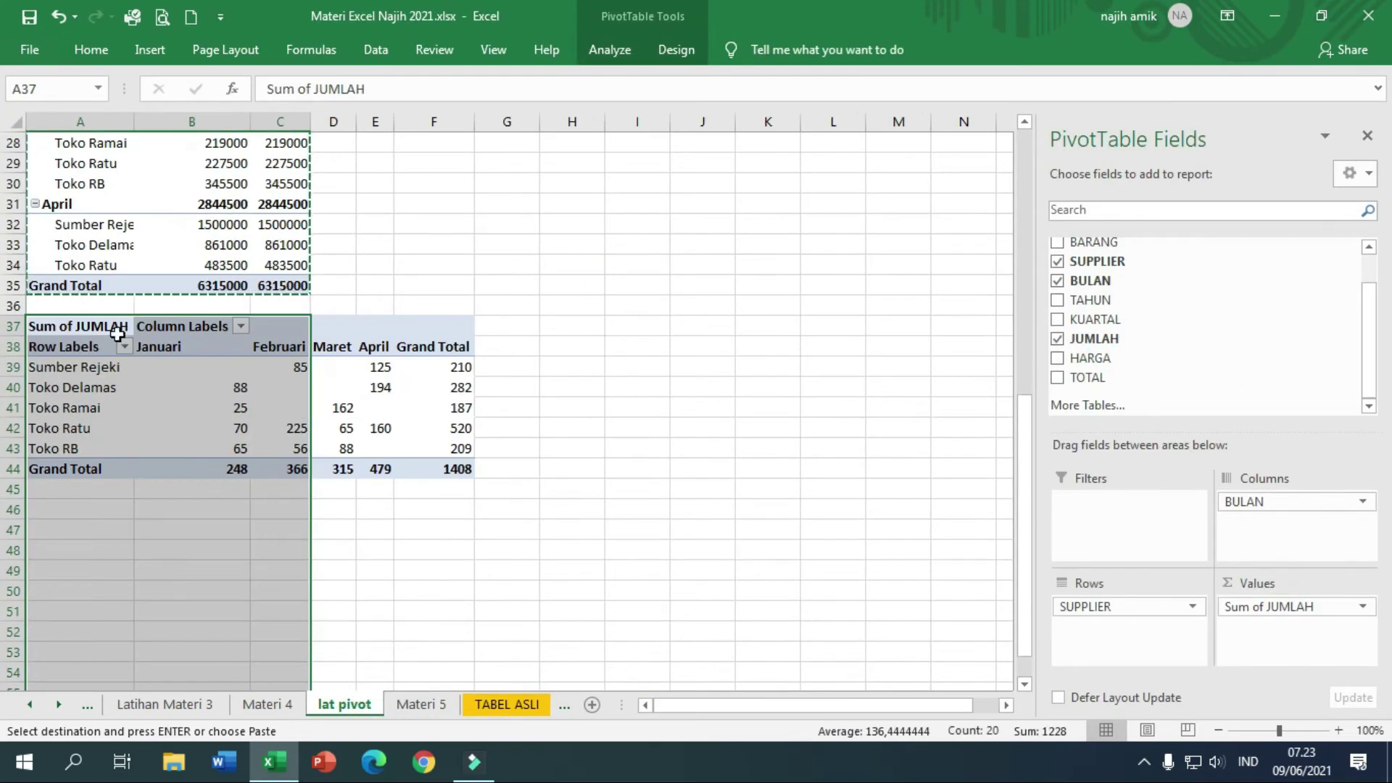
key(ctrl+a)
key(ctrl+c)
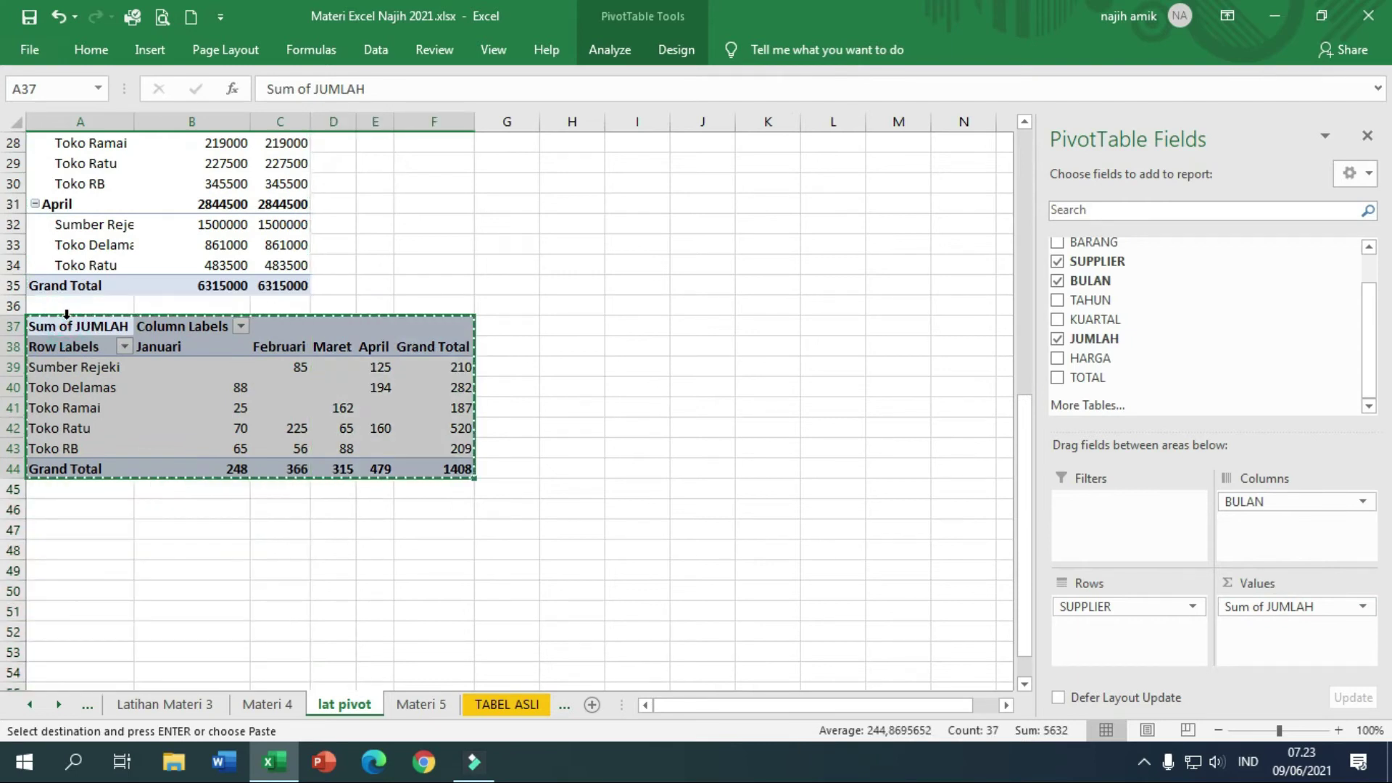
click(63, 407)
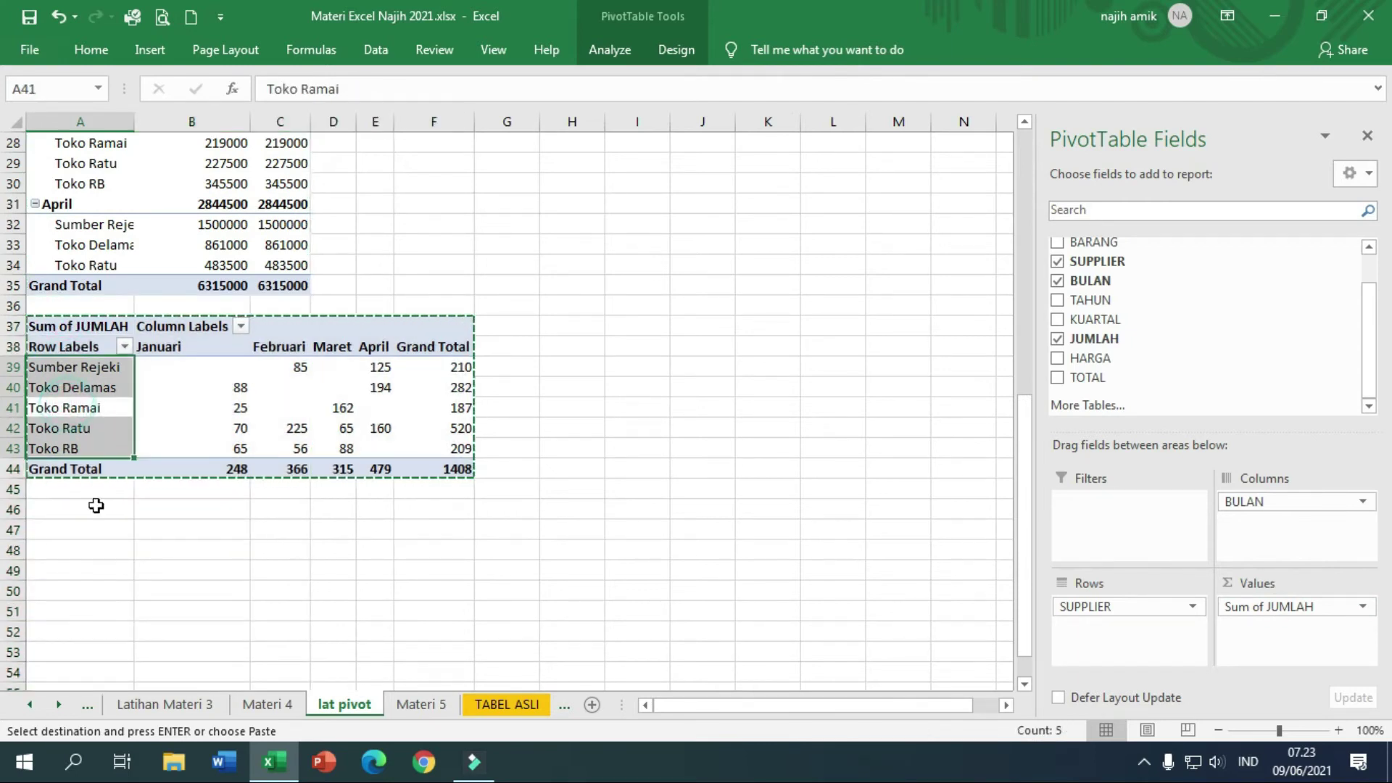
click(74, 513)
key(Return)
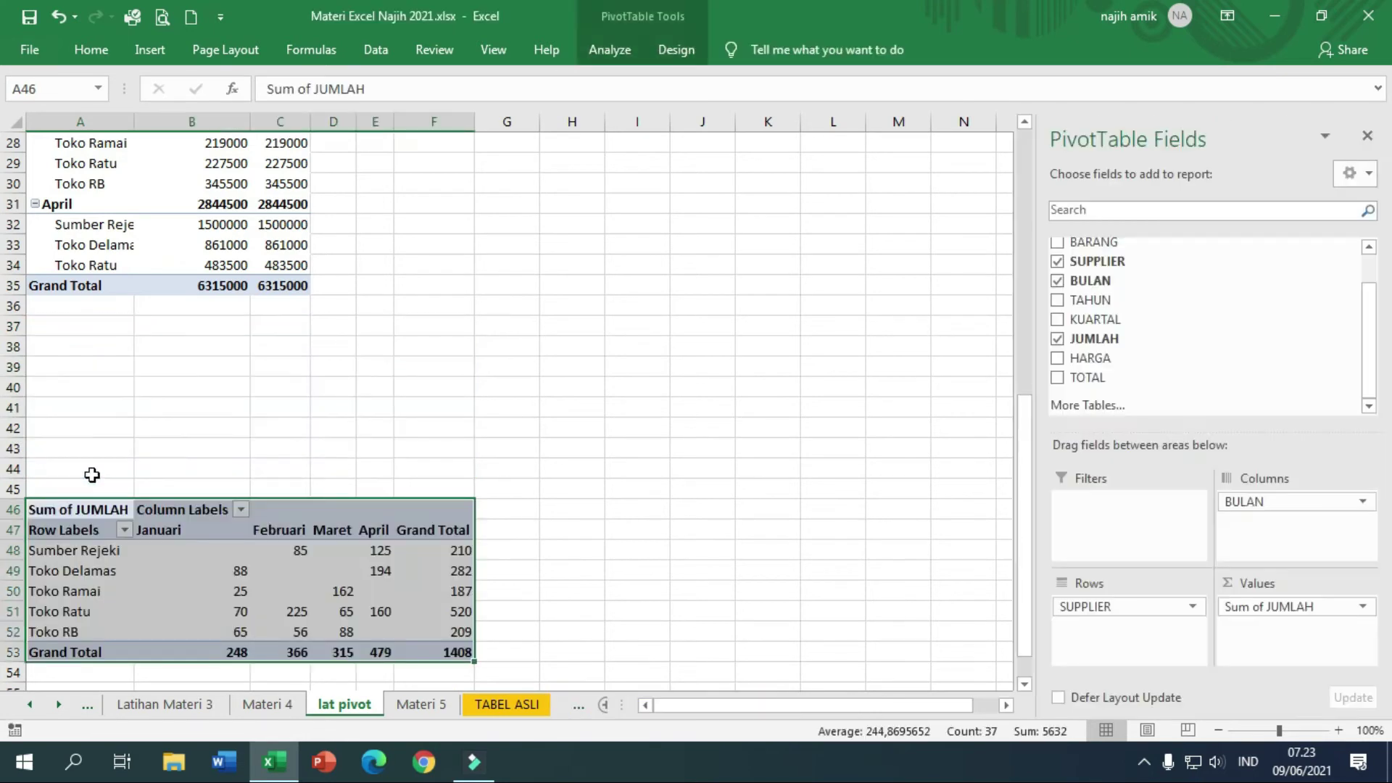
drag(1134, 325, 1141, 503)
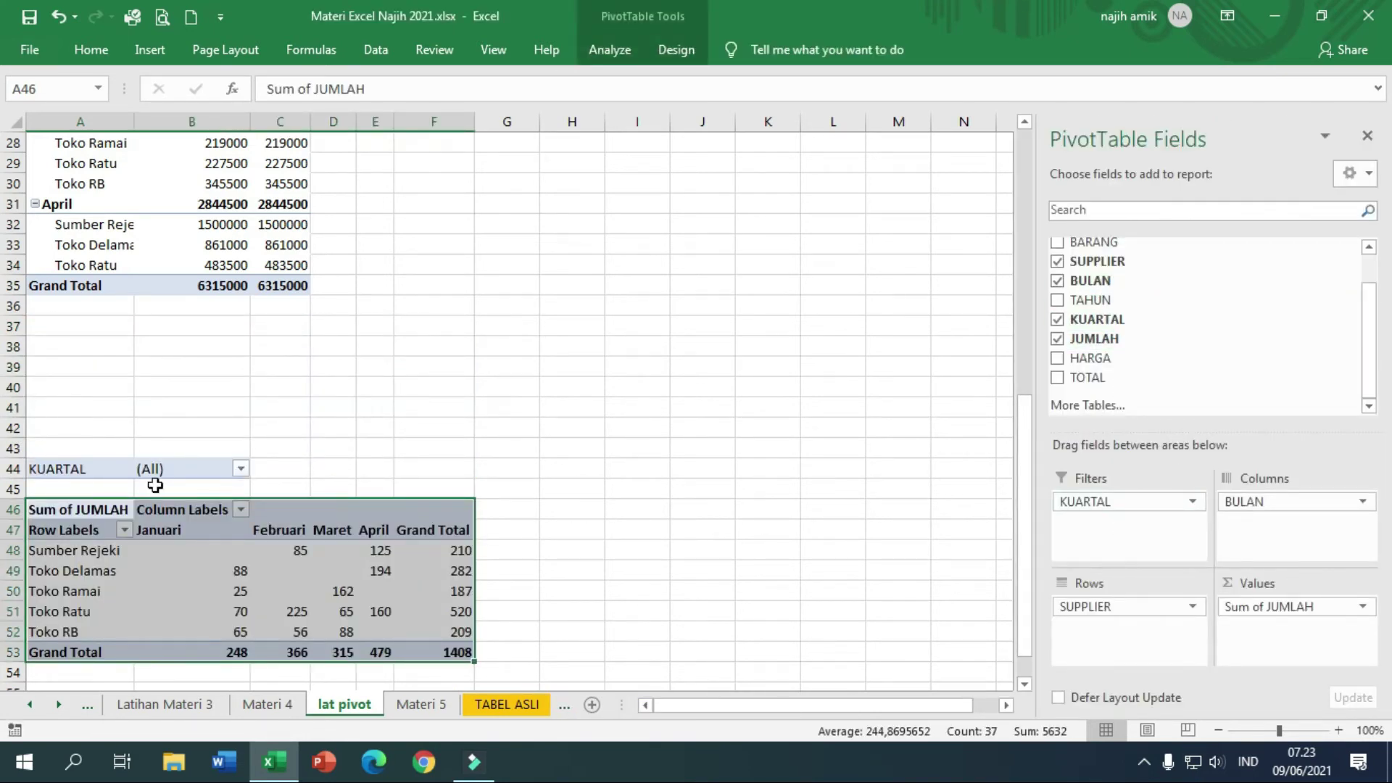
Delete the empty rows 37 to 42 above the third pivot table
drag(13, 430, 12, 328)
right_click(10, 341)
click(62, 500)
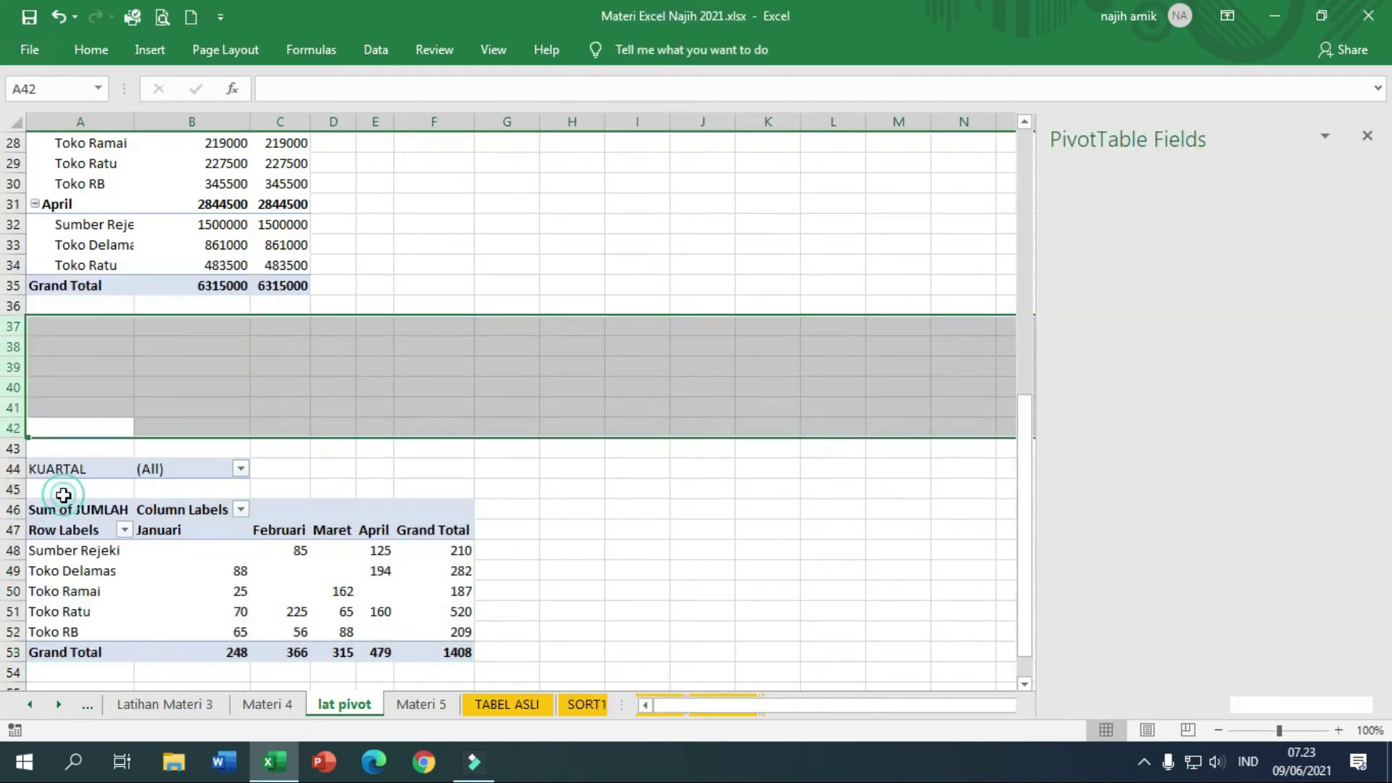
click(678, 477)
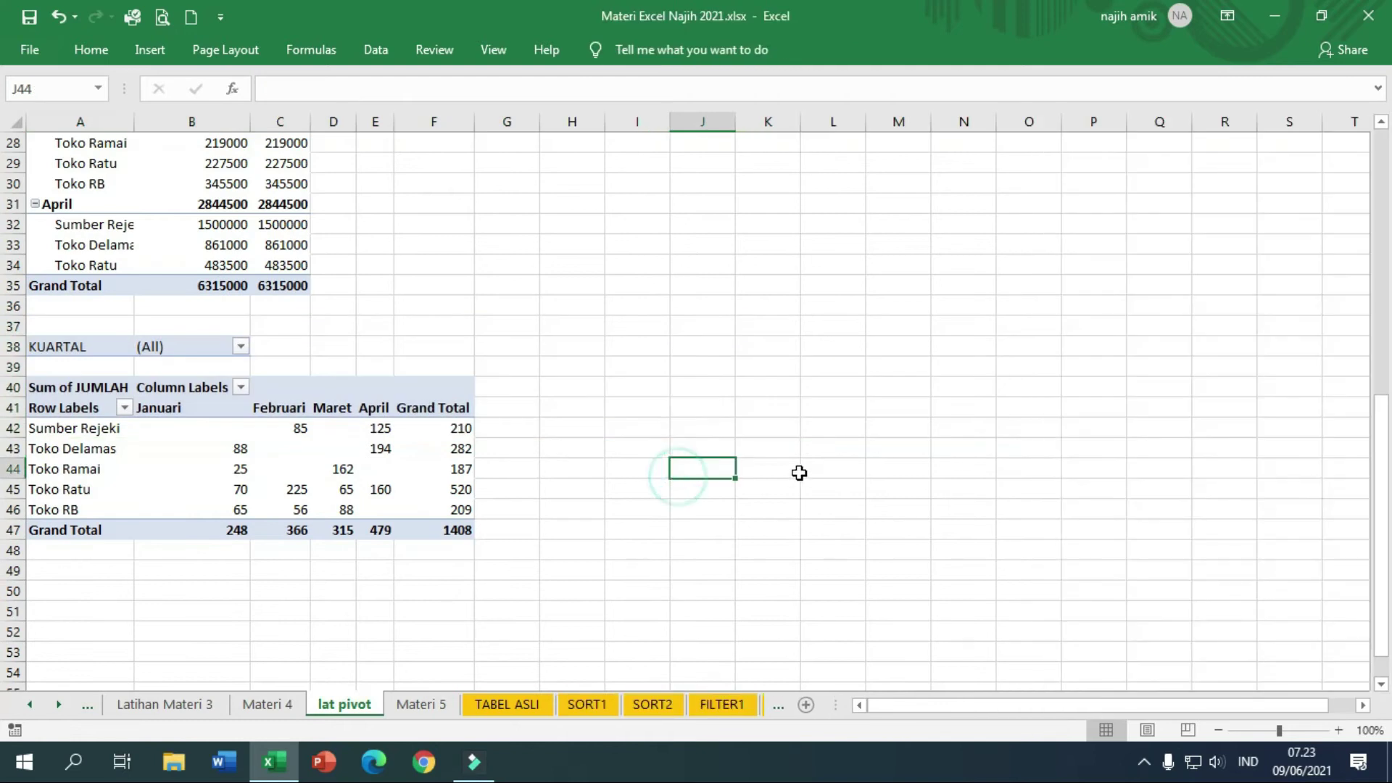
Enter the label PIVOT TABEL 3 in cell H40 beside the third pivot table
click(374, 428)
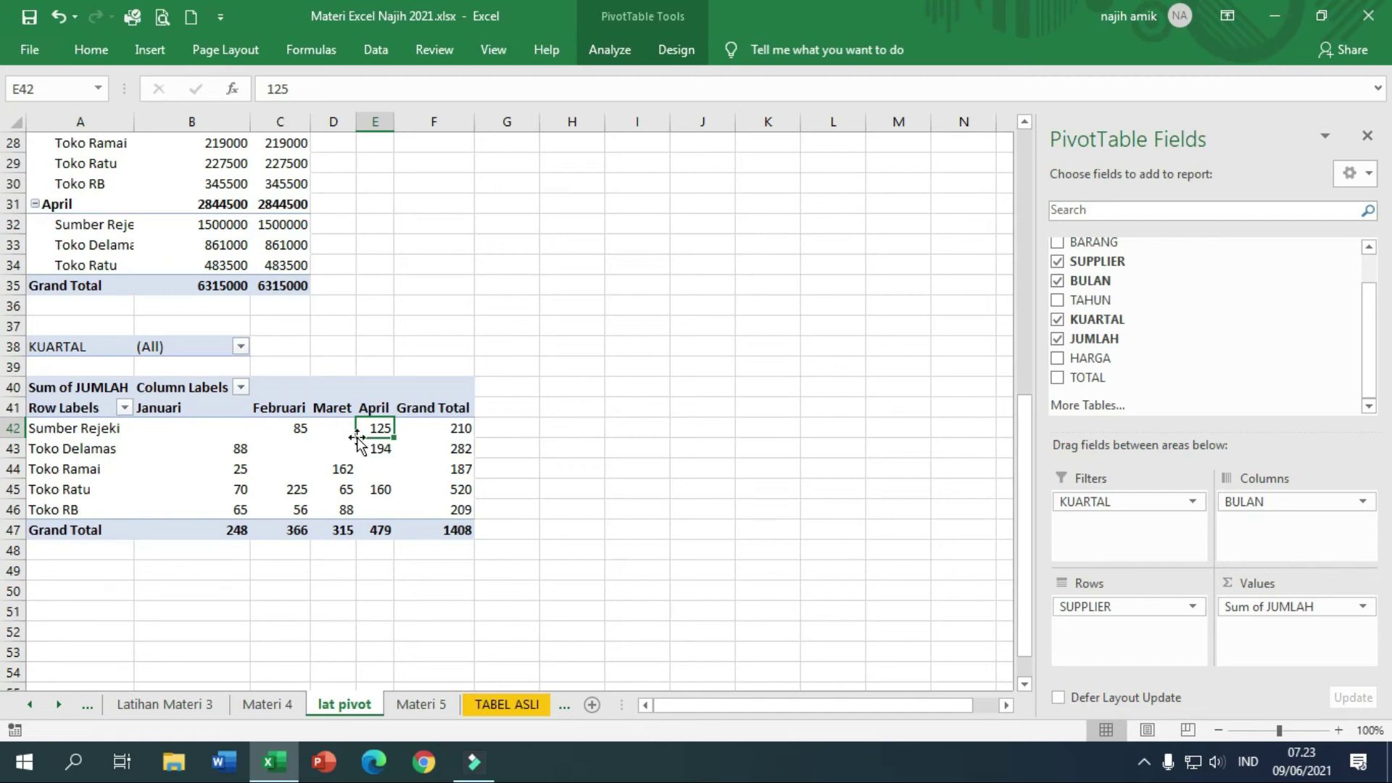
click(580, 387)
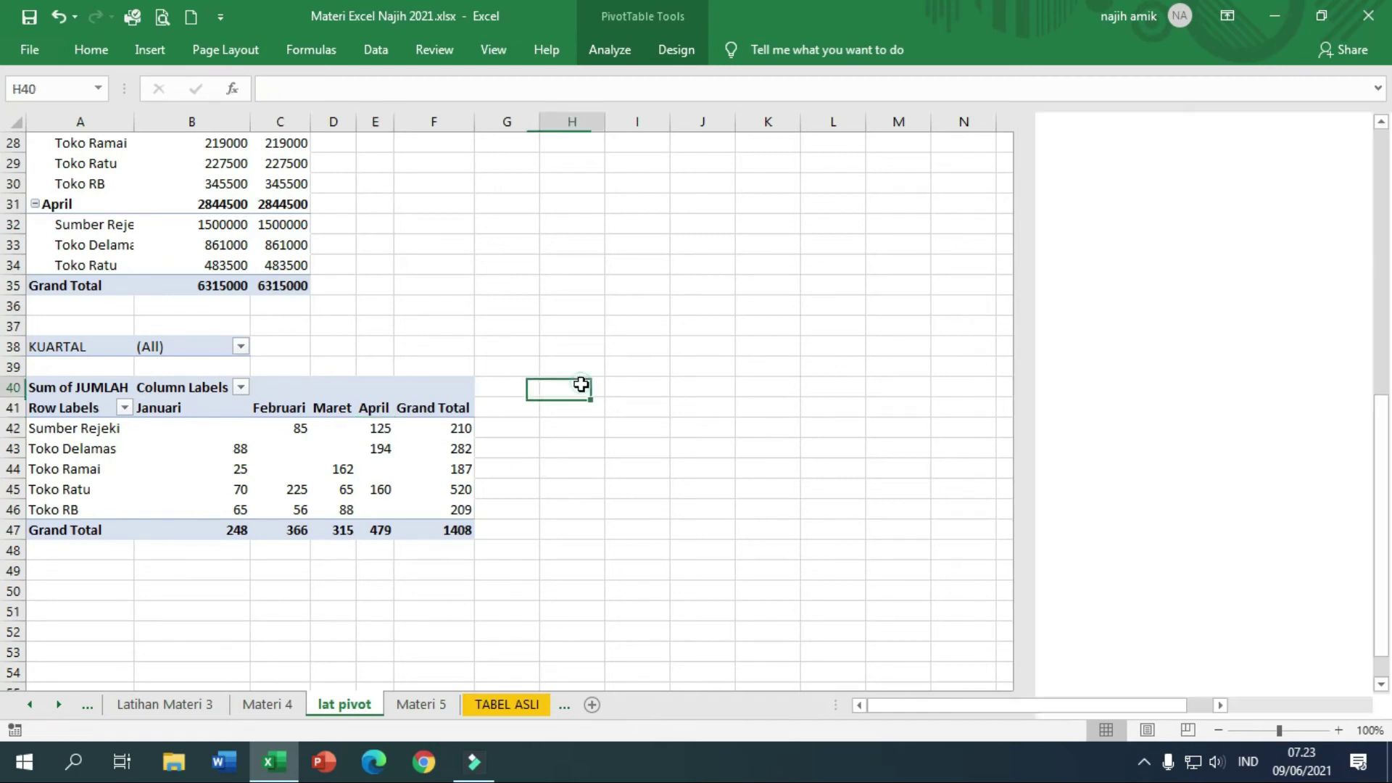
text(PIV)
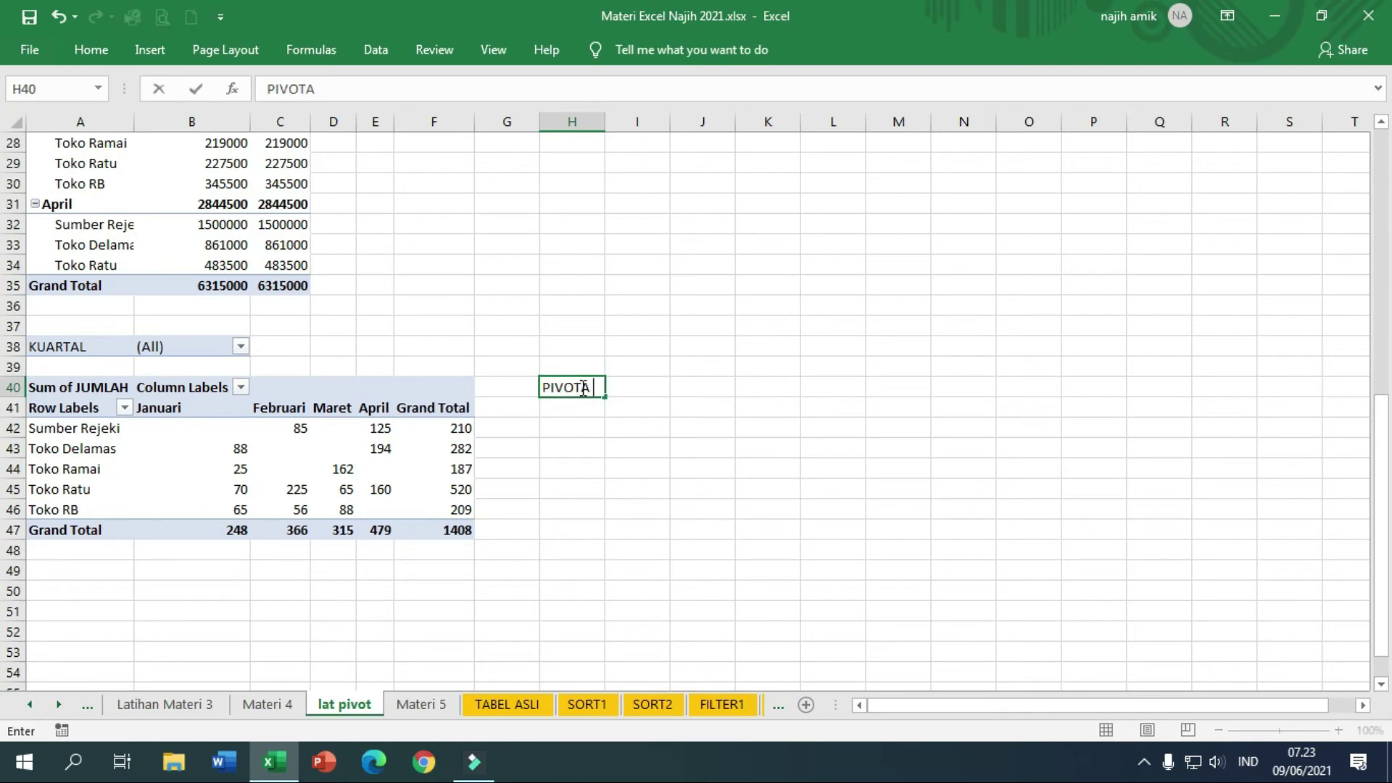
text(OT TABEL 3)
key(Return)
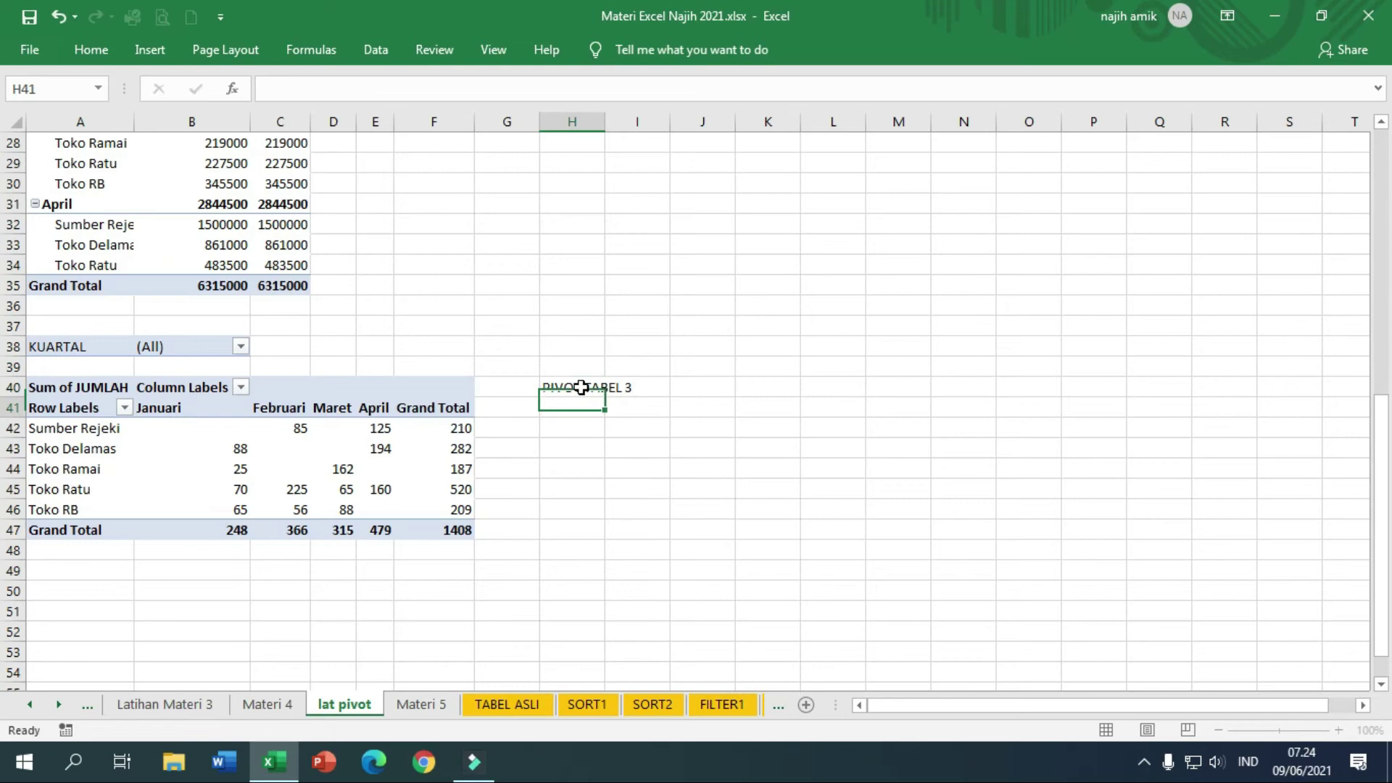
Format the PIVOT TABEL 3 label in H40 as bold with a yellow fill
scroll(587, 394, up, 6)
scroll(587, 394, down, 6)
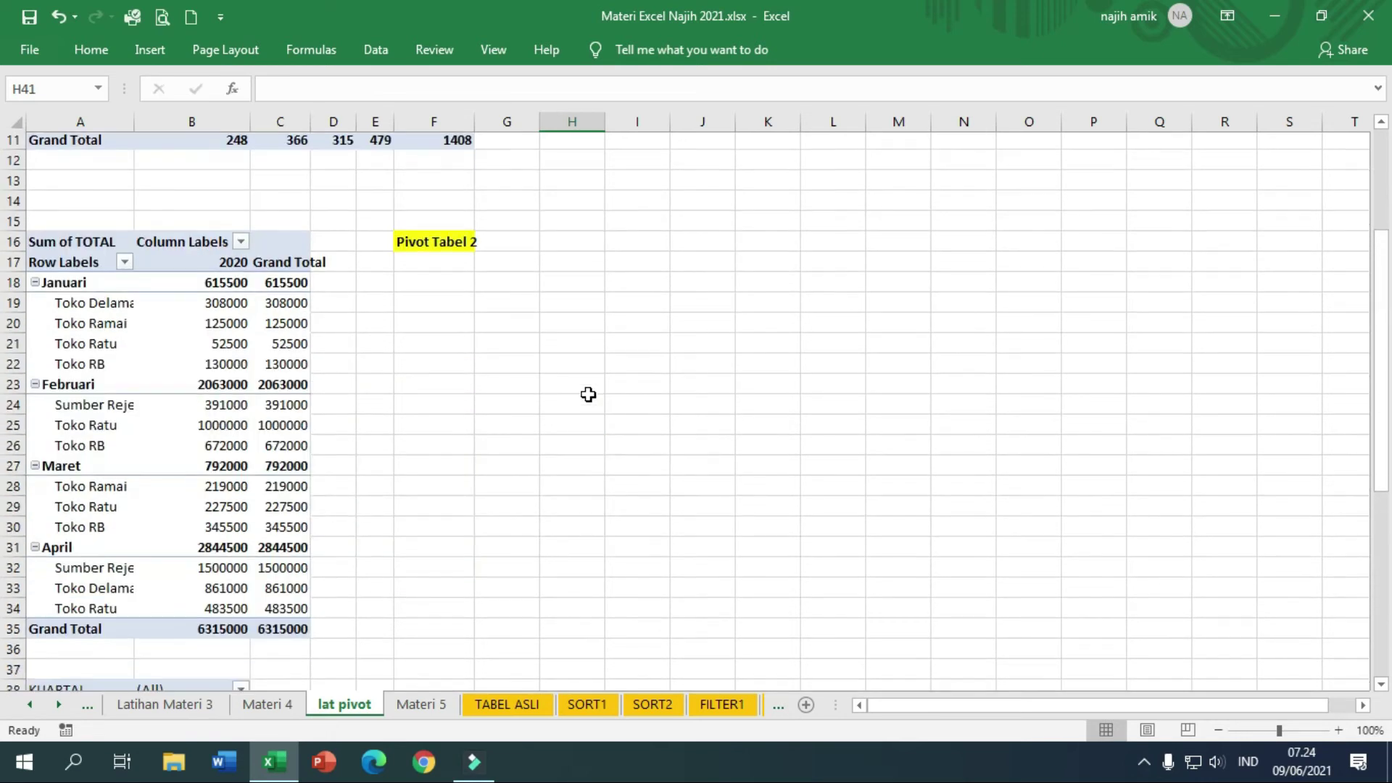
click(578, 387)
key(ctrl+b)
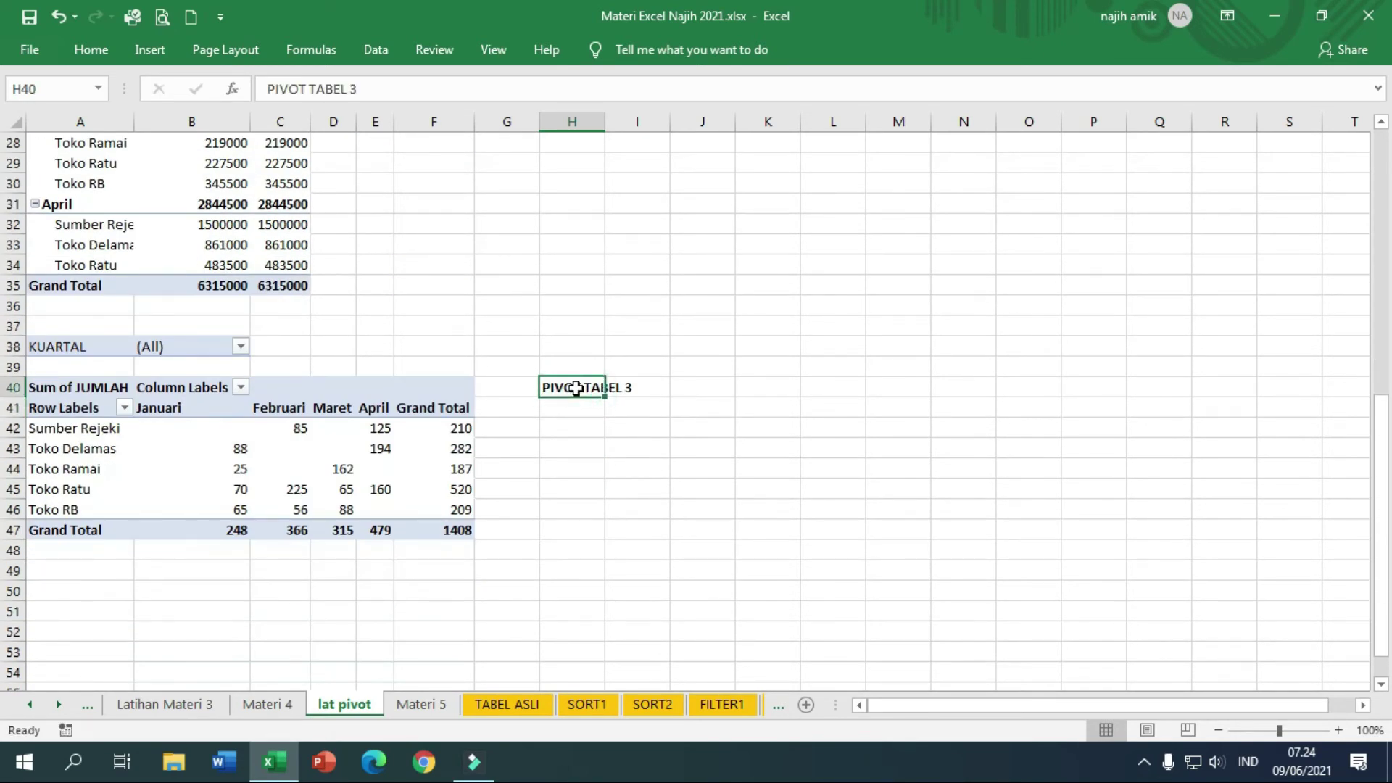
right_click(577, 387)
click(660, 220)
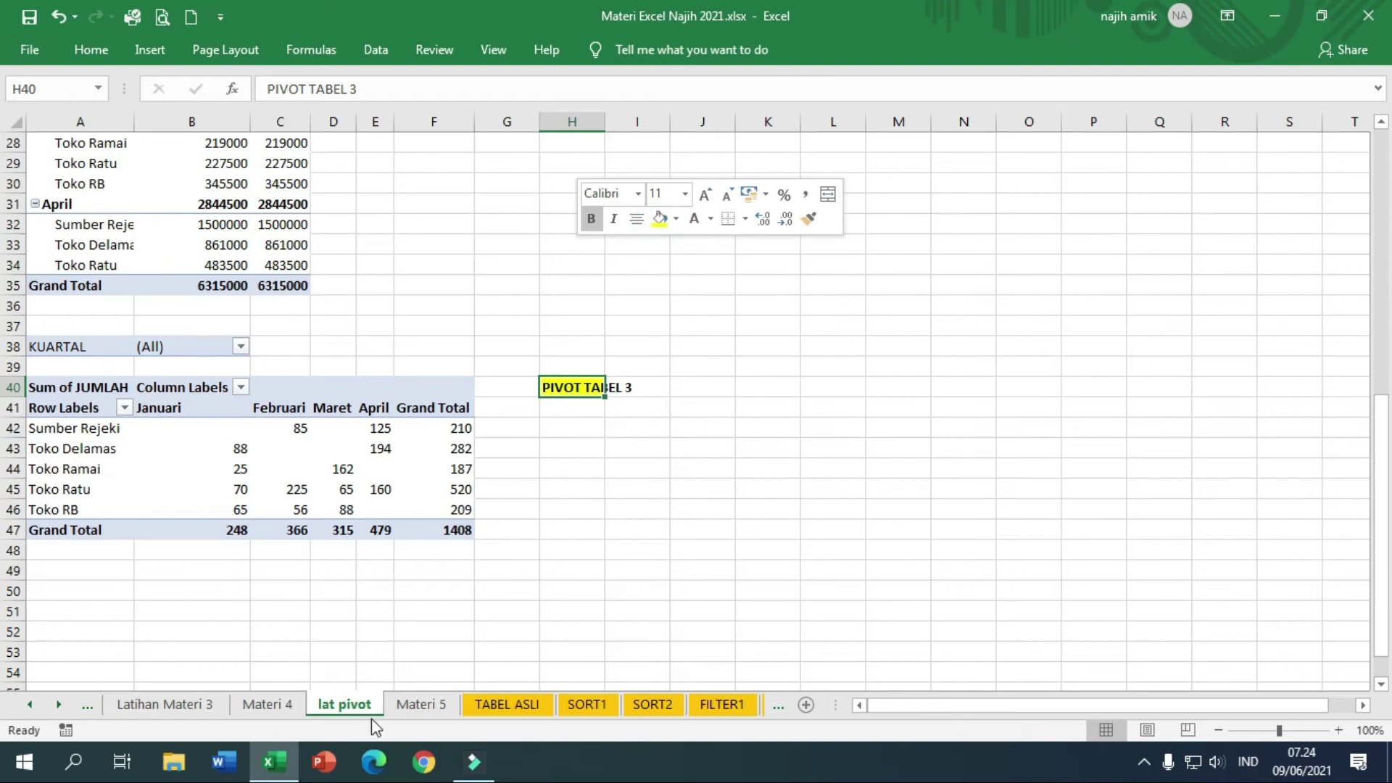
Check the Pivot Tabel 4 example on Materi 5 and copy the third pivot table, A38:F47, to A51 on lat pivot
click(412, 711)
drag(1079, 708, 880, 707)
scroll(627, 513, down, 6)
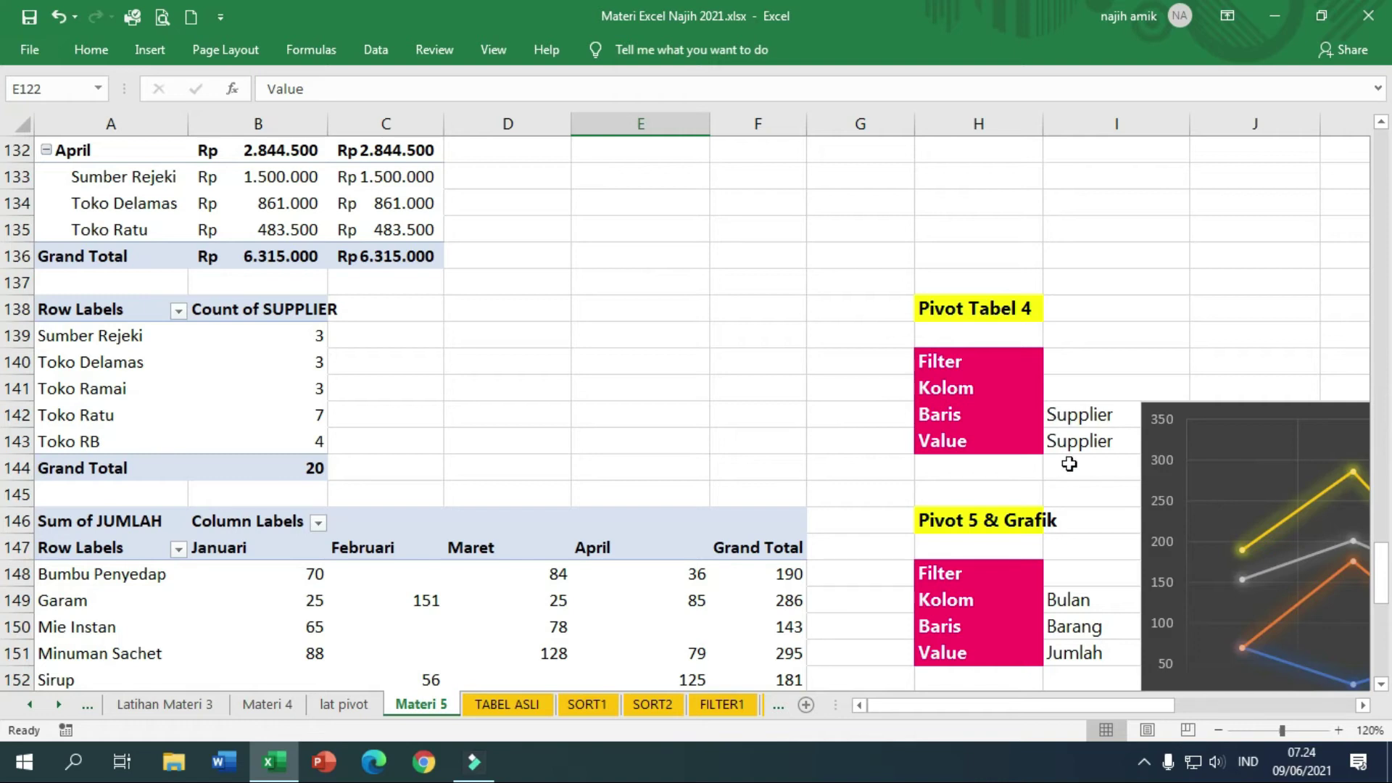
click(344, 704)
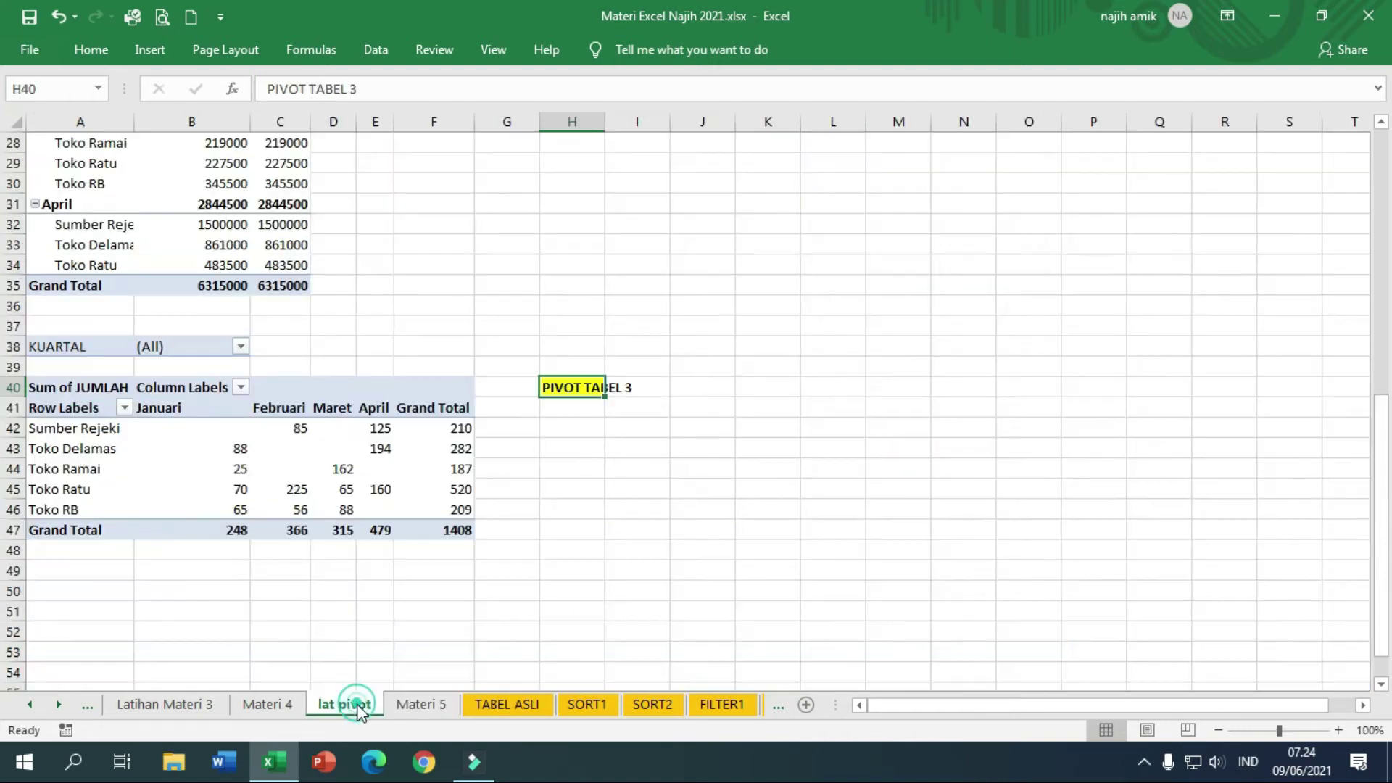
drag(58, 346, 457, 530)
key(ctrl+c)
click(90, 612)
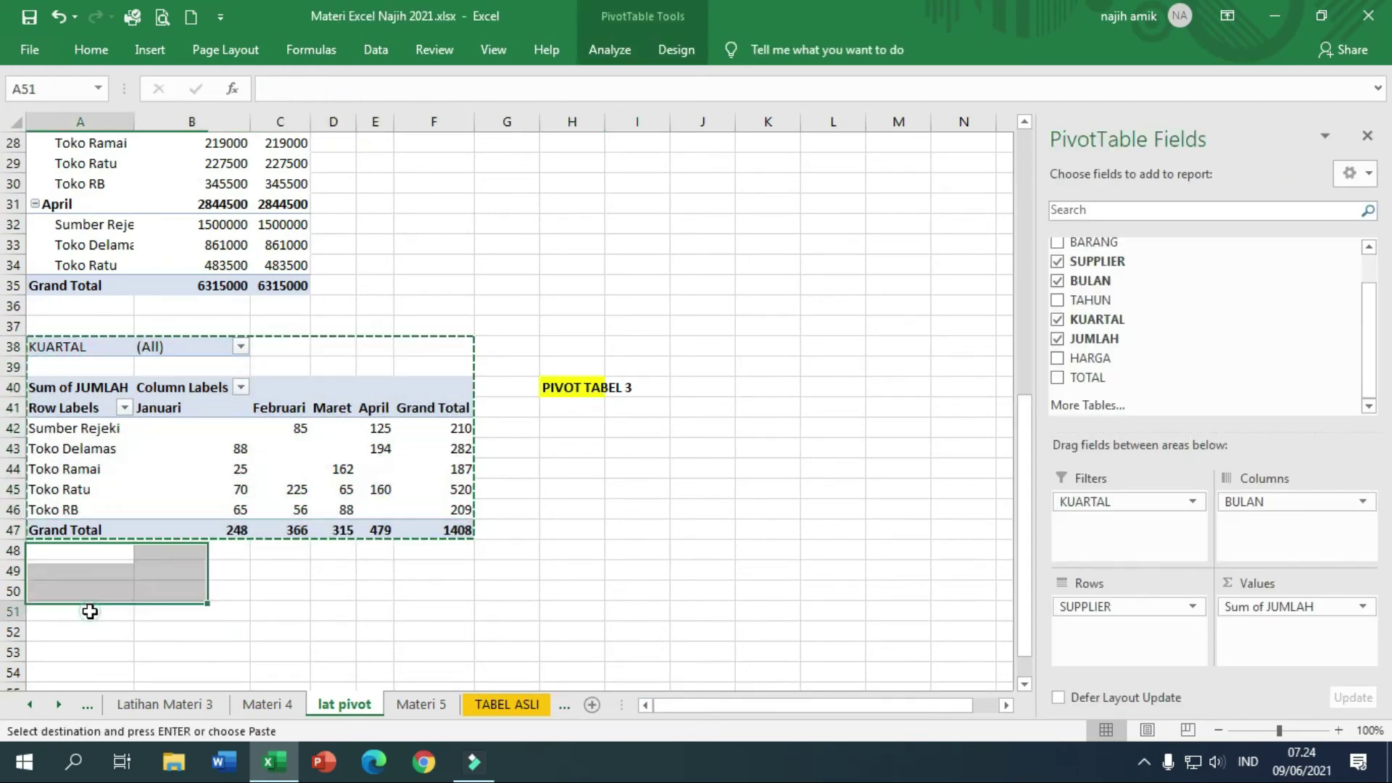
key(ctrl+v)
scroll(501, 564, down, 3)
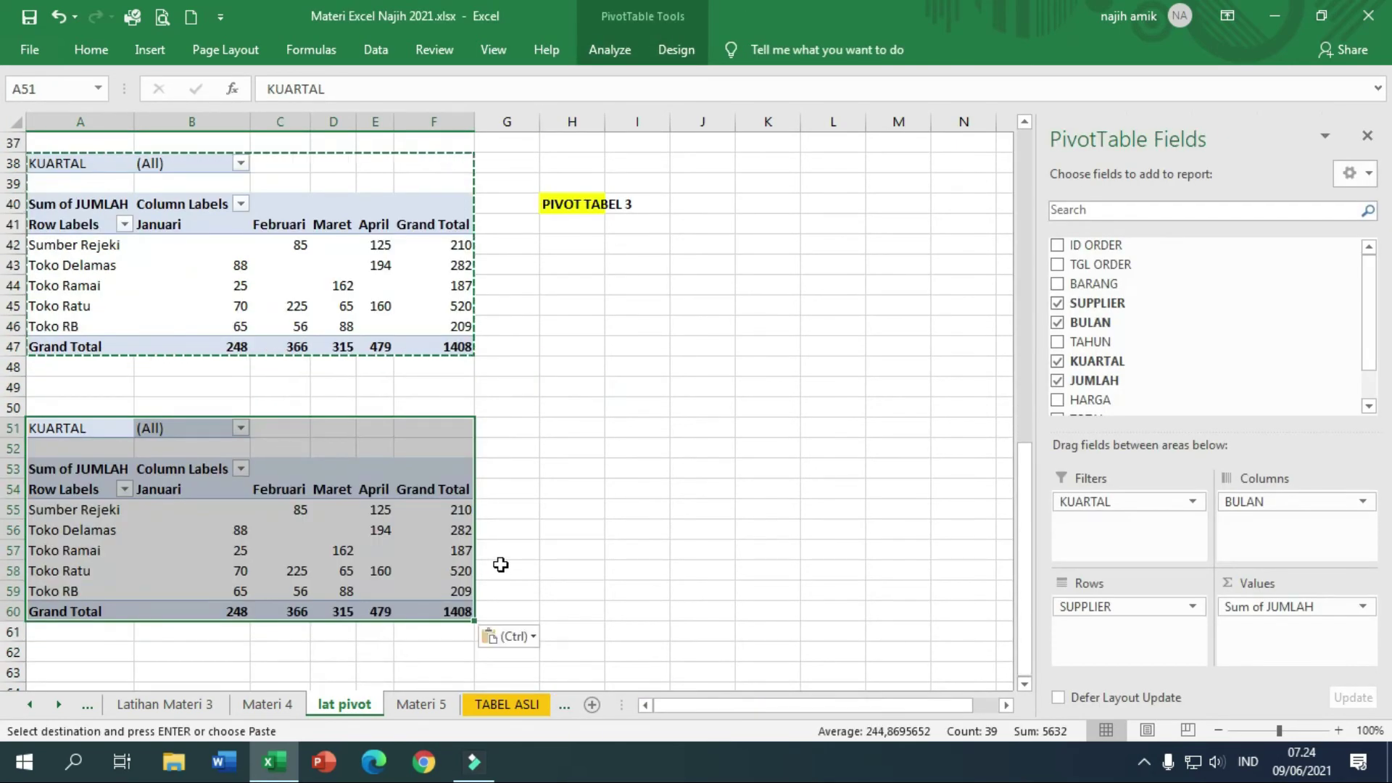
Remove BULAN, SUPPLIER, KUARTAL and JUMLAH from the pasted fourth pivot table
click(1058, 322)
click(1057, 303)
click(1057, 361)
click(1057, 381)
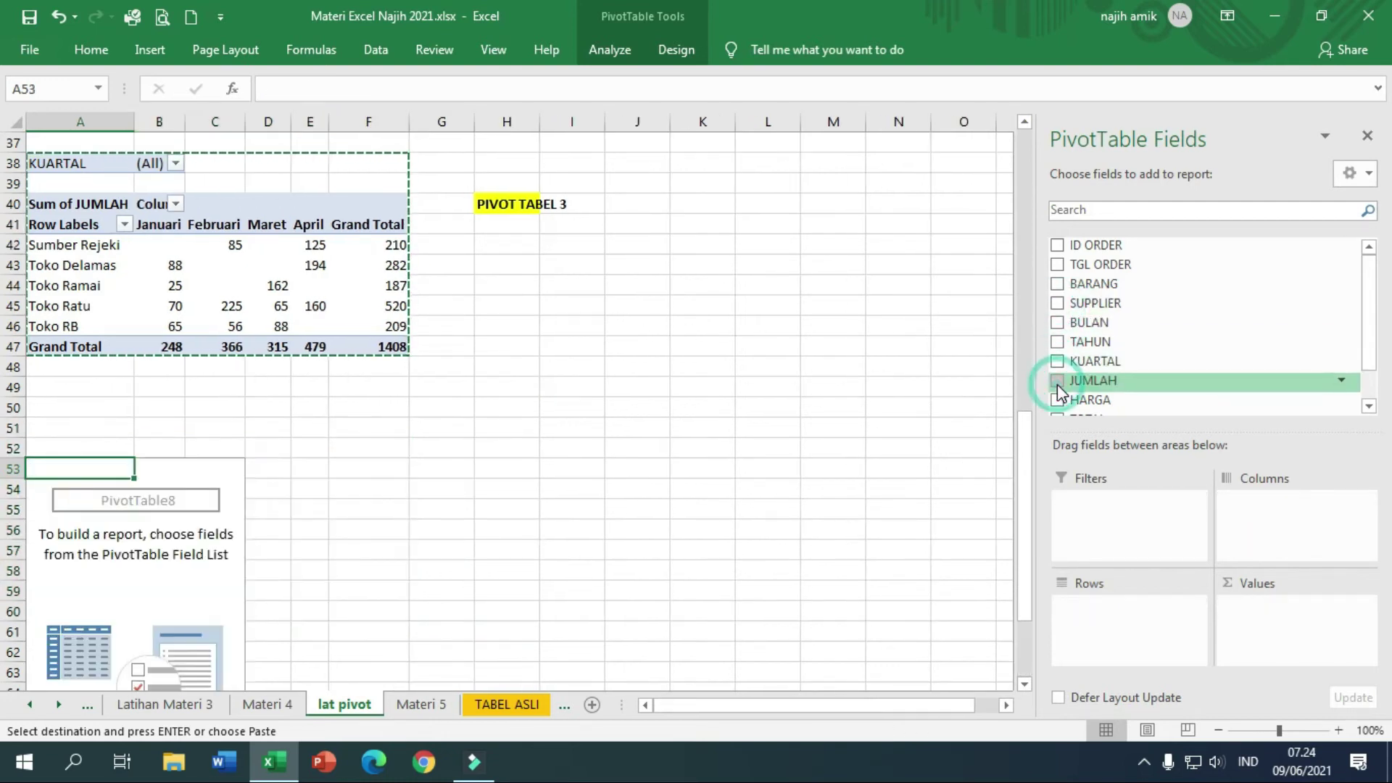
Set SUPPLIER as both the rows and the counted values of the fourth pivot table
scroll(1153, 388, down, 1)
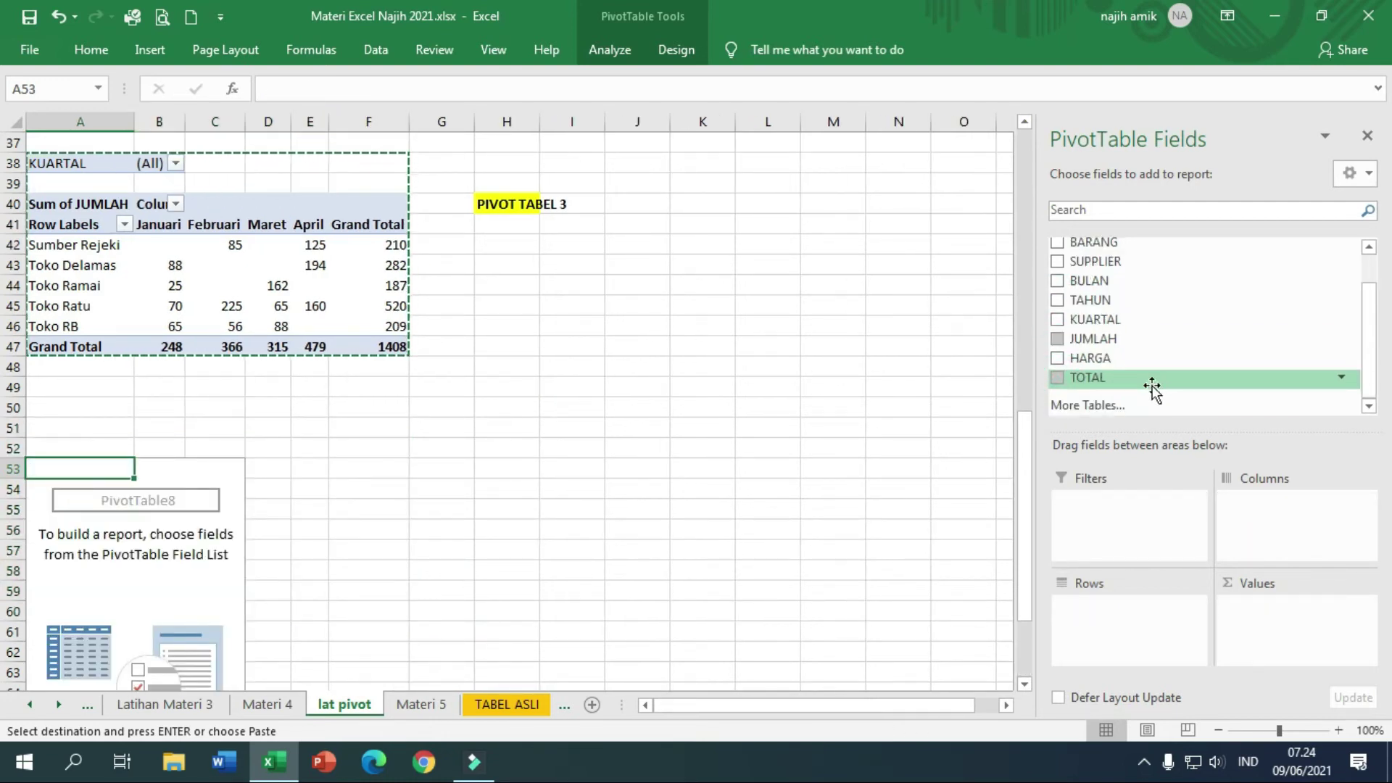
scroll(1151, 385, up, 1)
drag(1127, 302, 1141, 628)
drag(1117, 303, 1263, 605)
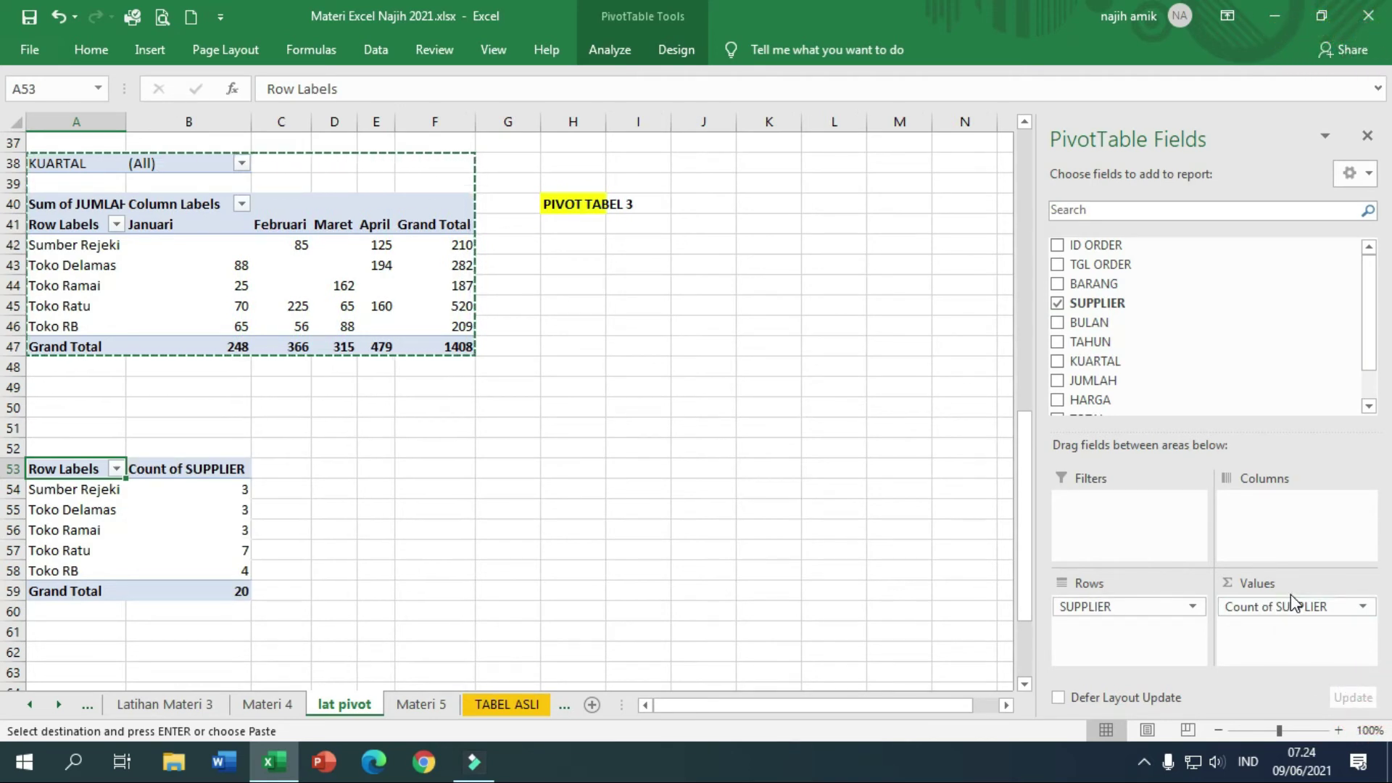
mouse_move(241, 588)
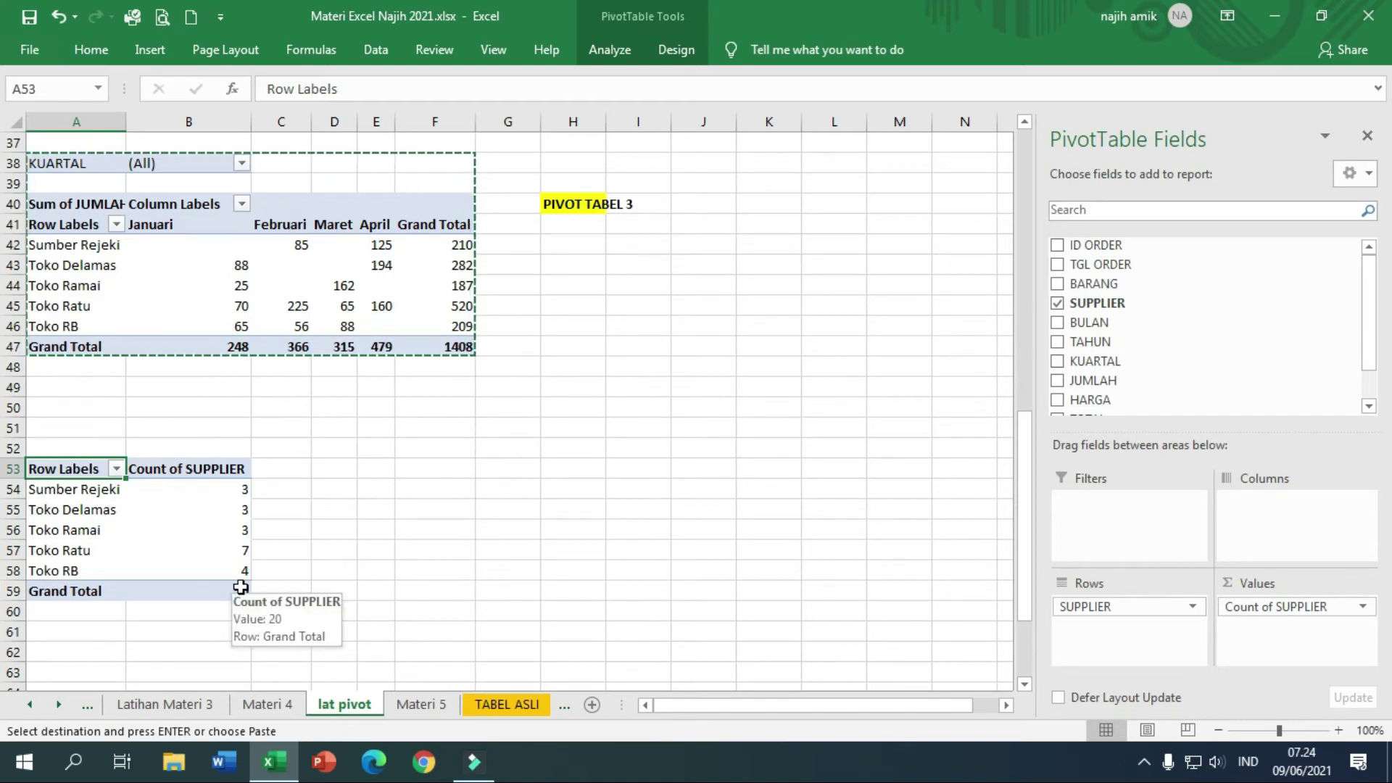
mouse_move(144, 532)
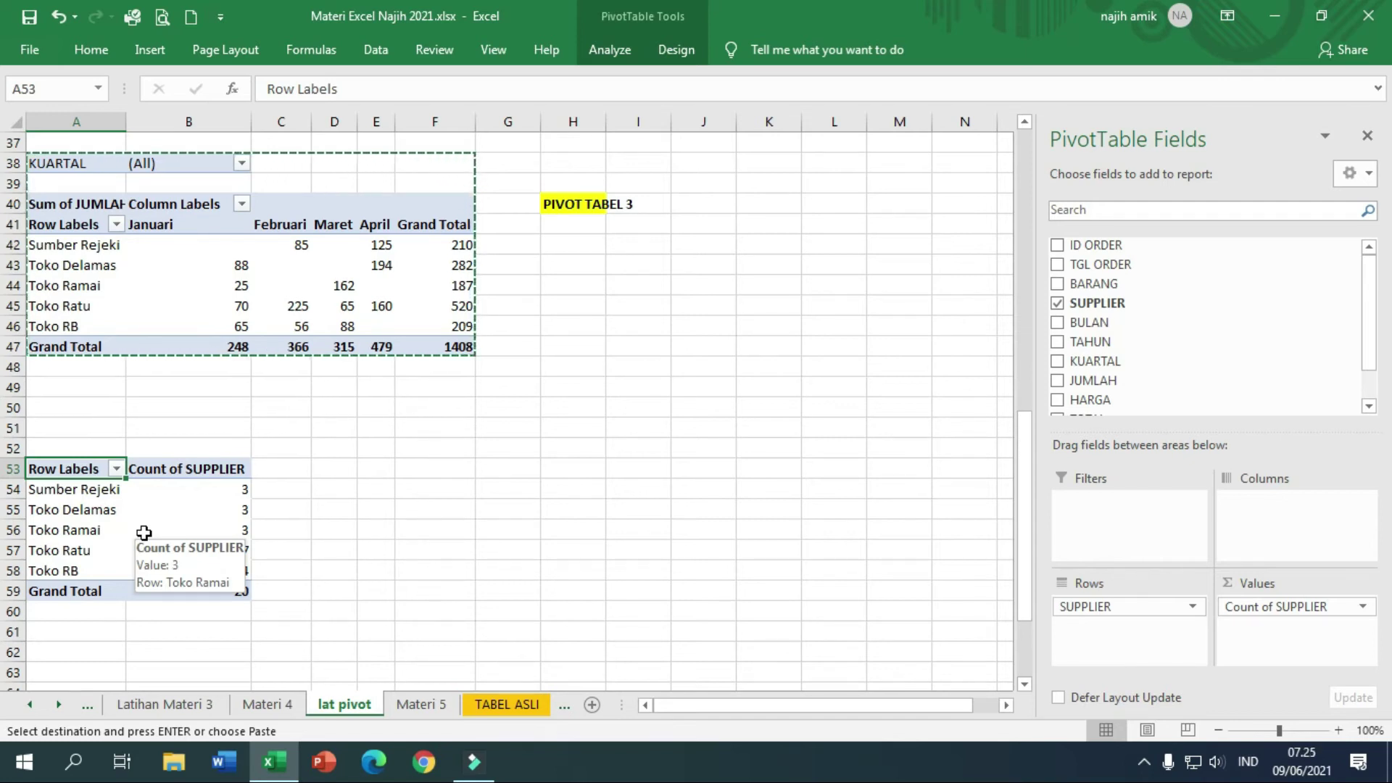
Try BARANG as the rows and counted values of the fourth pivot table, and switch both areas back to SUPPLIER
click(1058, 304)
scroll(1077, 341, down, 1)
scroll(1081, 320, up, 1)
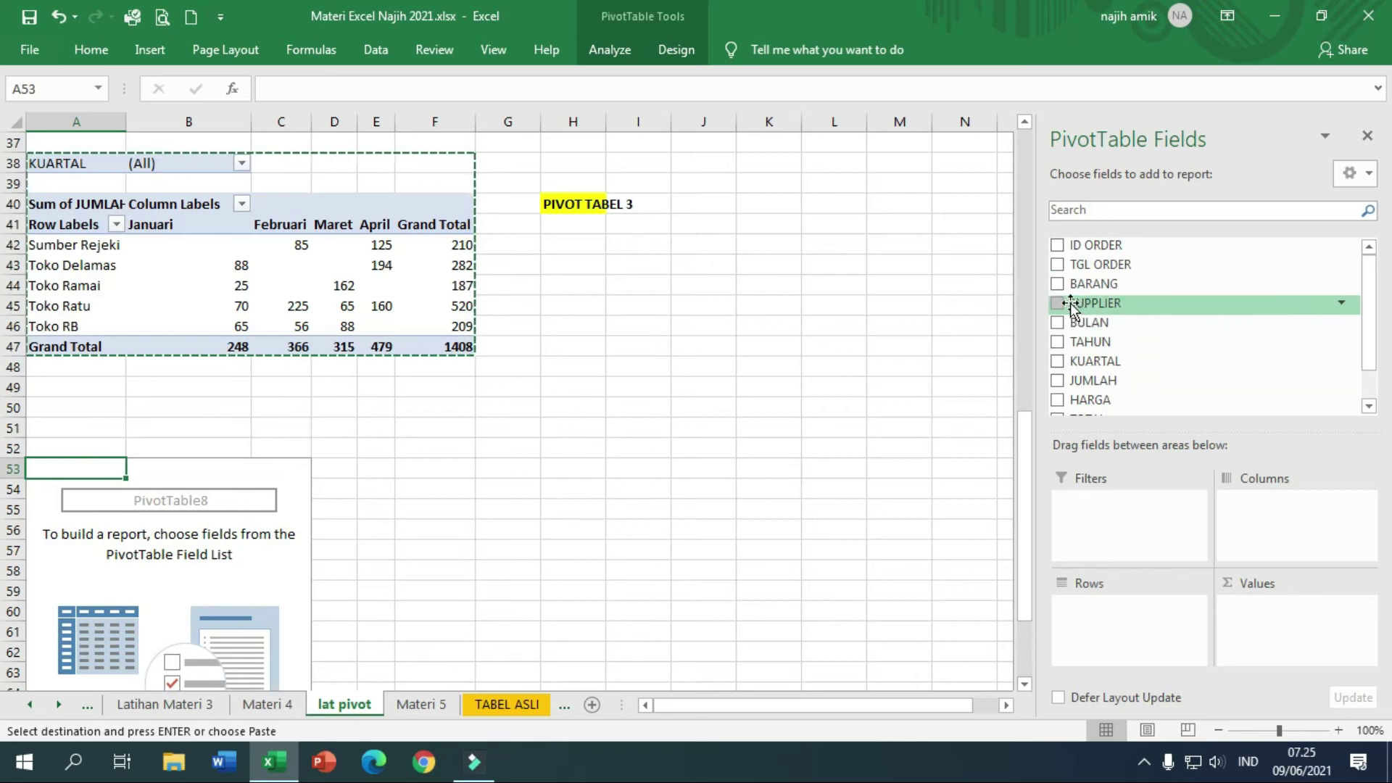
drag(1093, 284, 1120, 609)
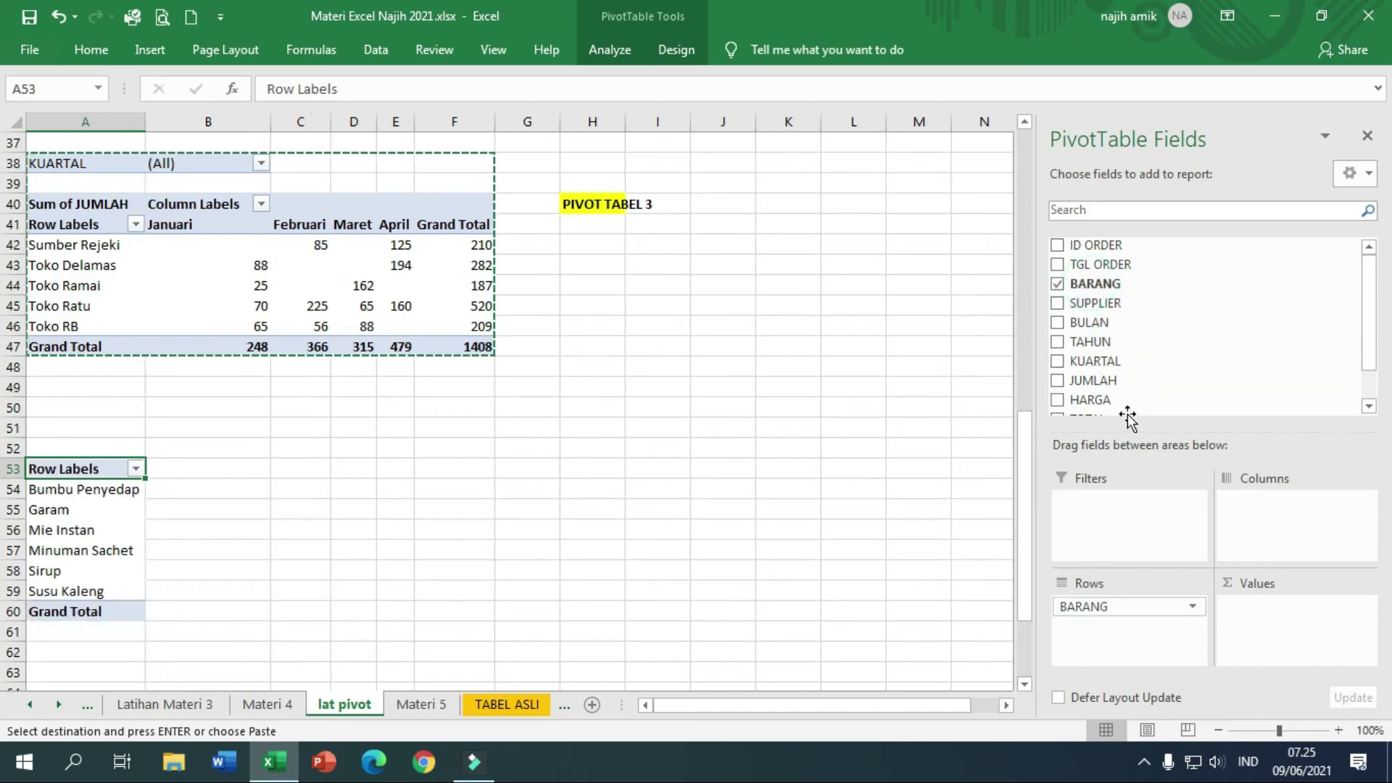
drag(1095, 284, 1276, 612)
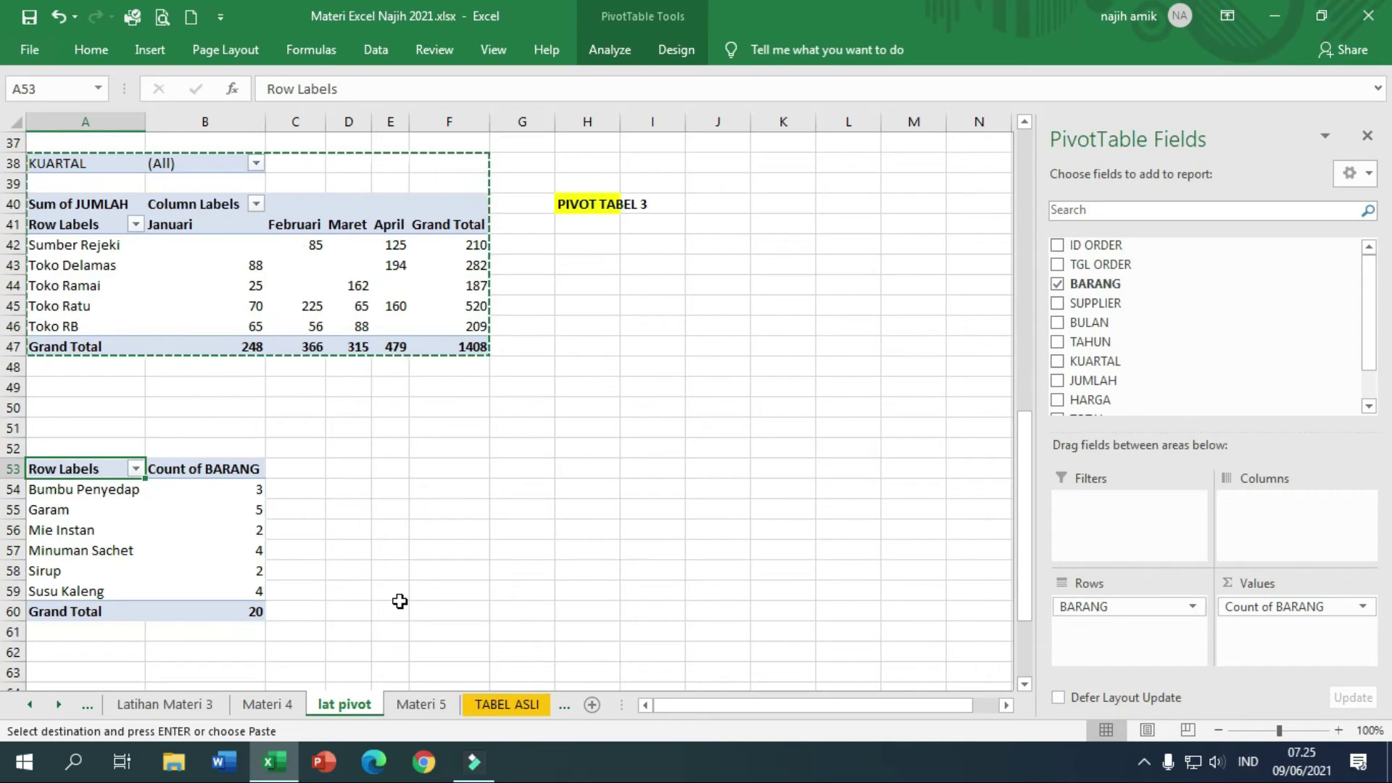
click(1057, 283)
drag(1073, 308, 1131, 606)
drag(1095, 304, 1282, 615)
Label the fourth pivot table PIVOT TABEL 4 in cell H53, in bold with a yellow fill
click(578, 465)
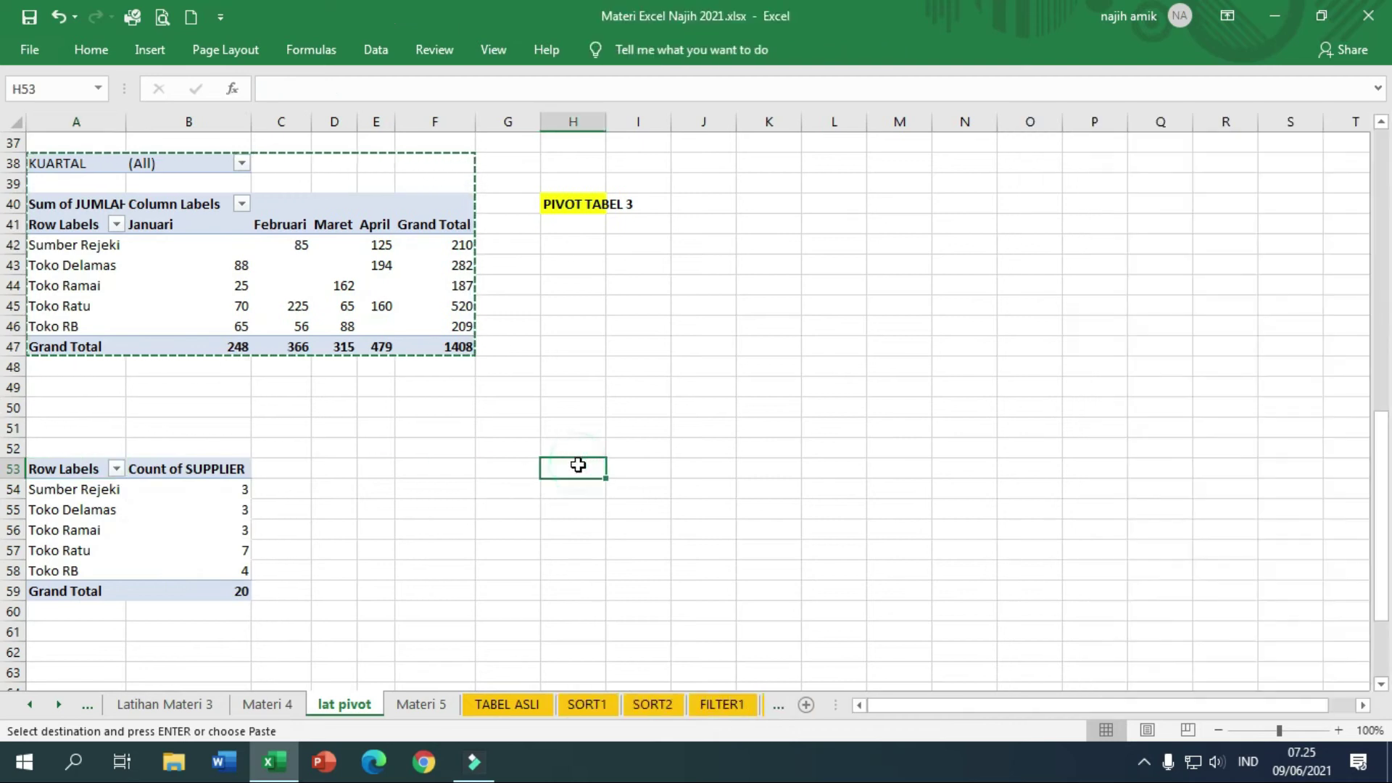
text(PIVOT)
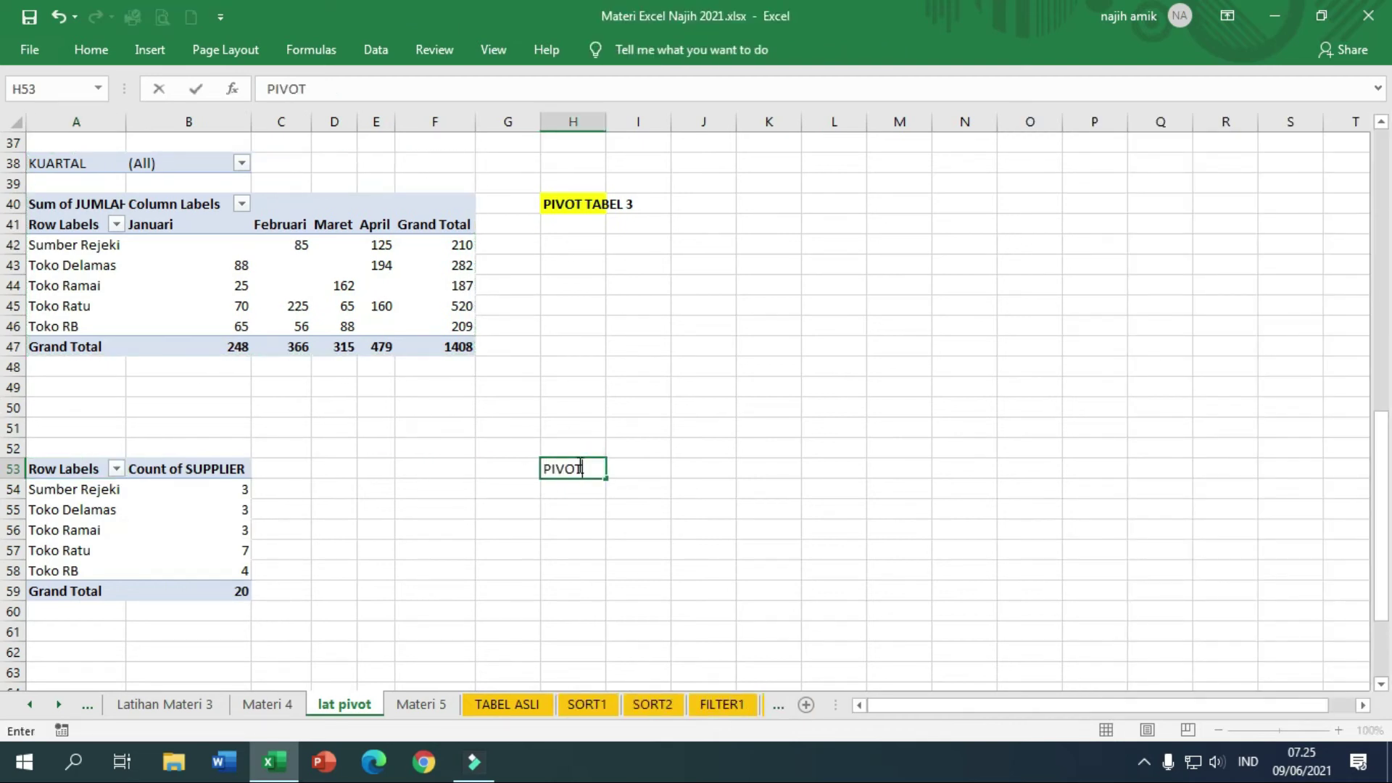
text( TABEL 4)
key(ctrl+Return)
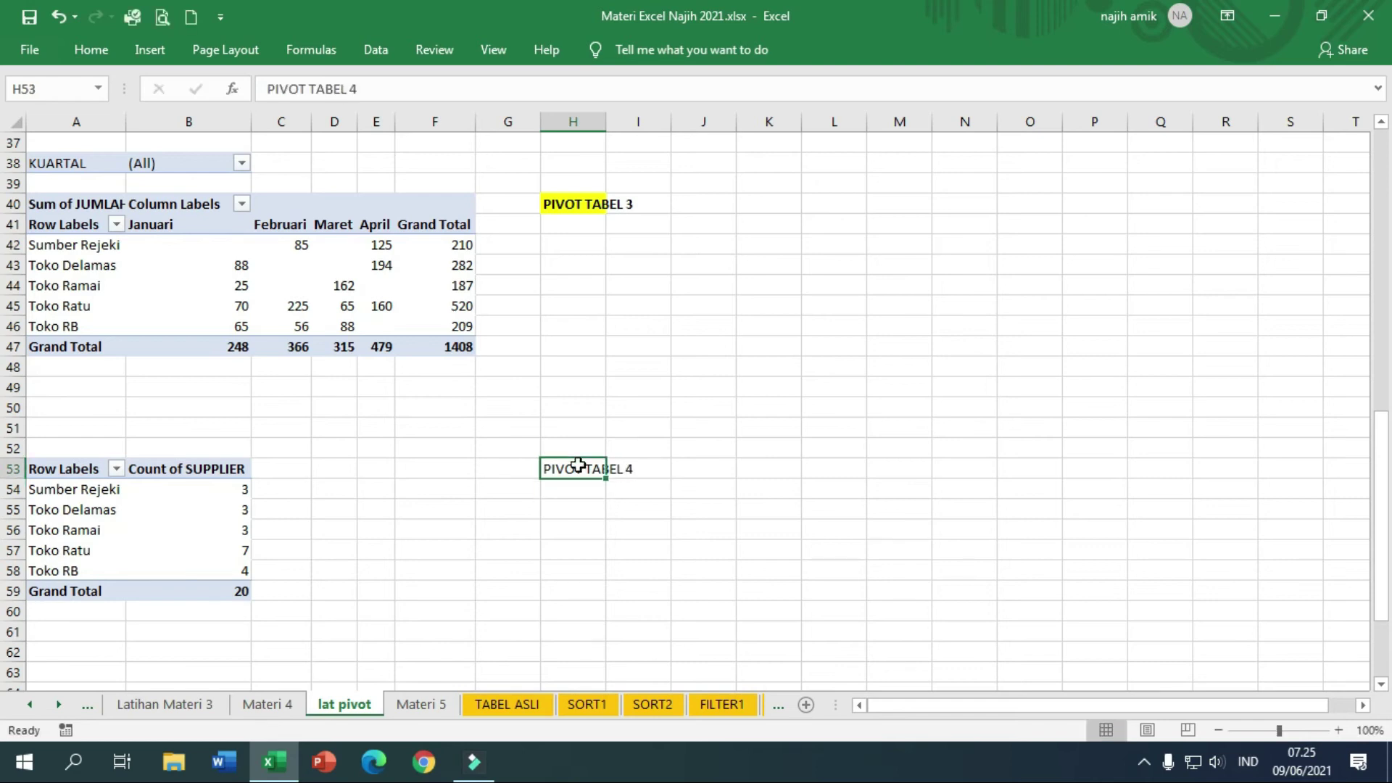
key(ctrl+b)
right_click(578, 464)
click(661, 217)
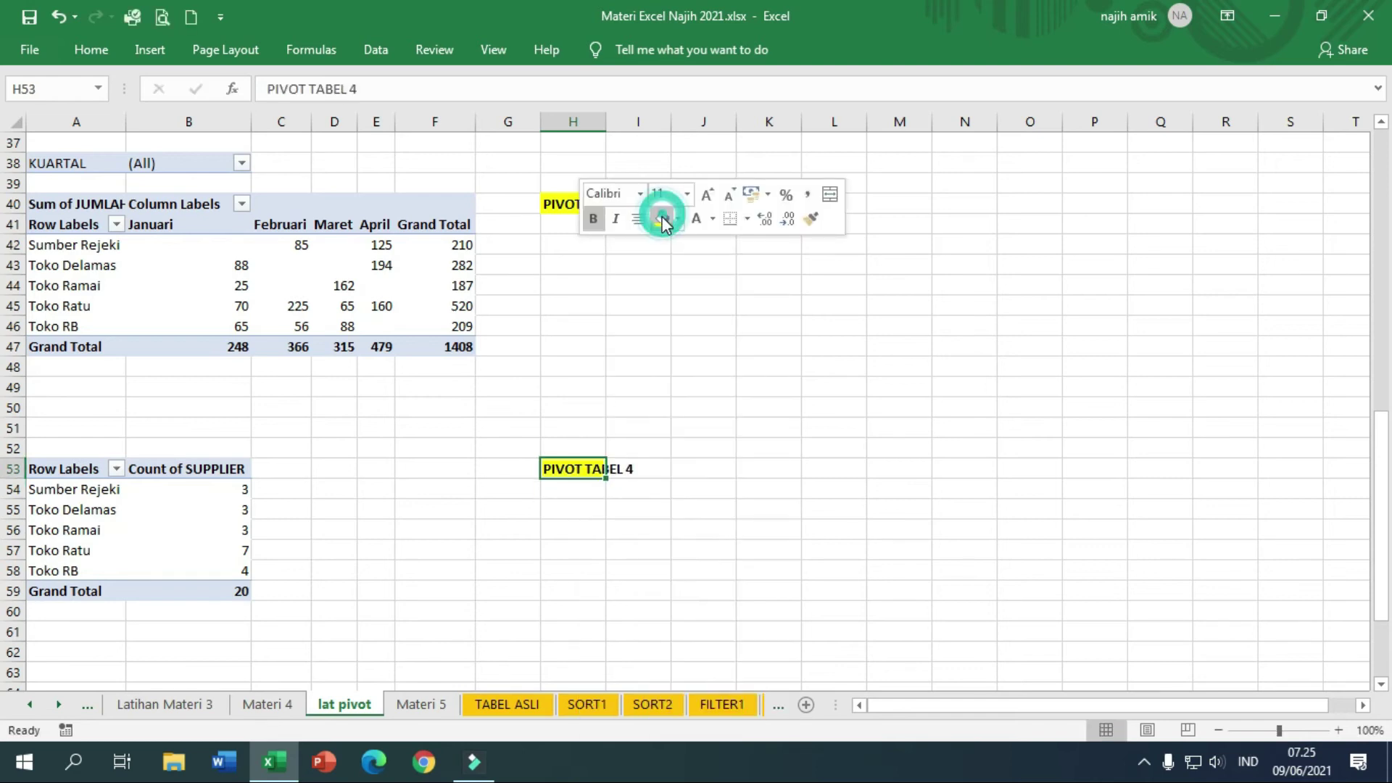
Examine the filter, column, row and value fields listed for Pivot 5 & Grafik on the Materi 5 sheet
click(422, 704)
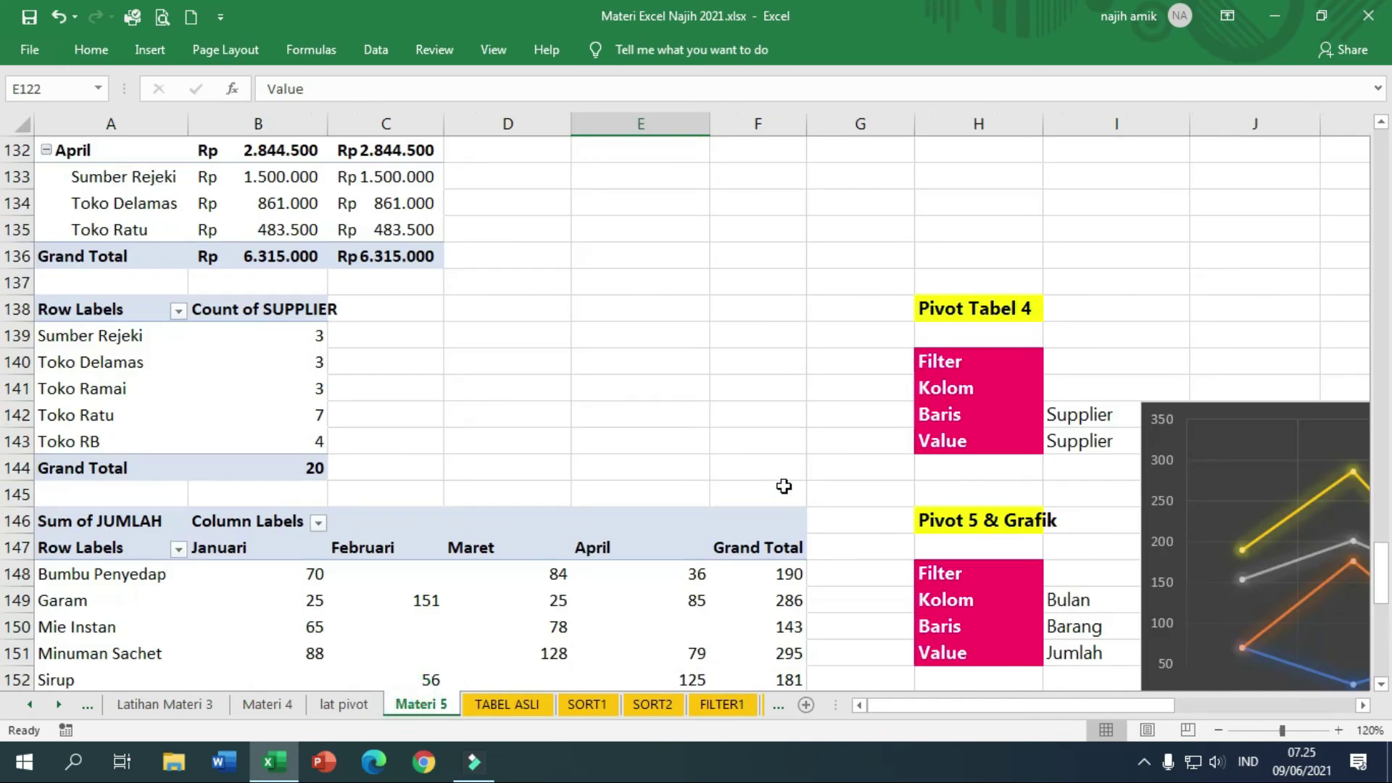
scroll(784, 487, up, 2)
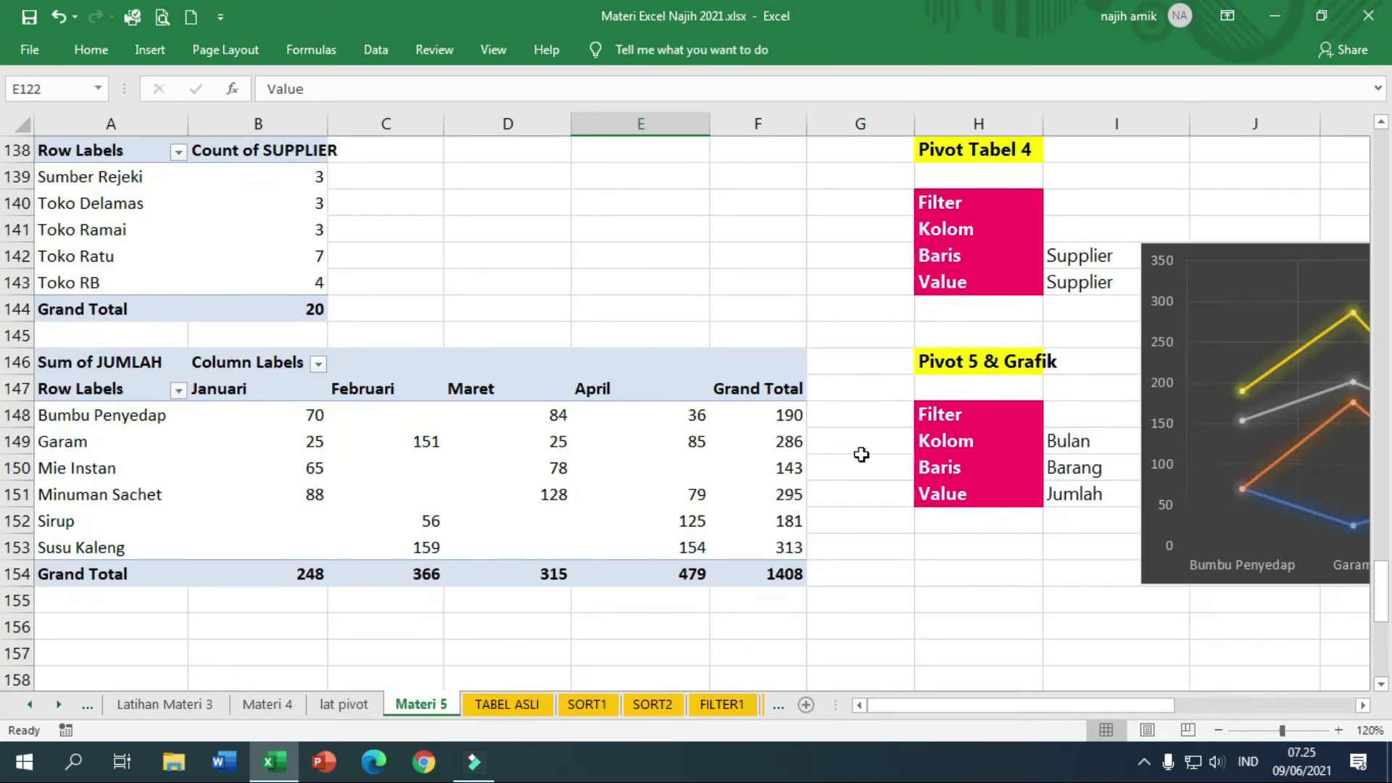
click(952, 414)
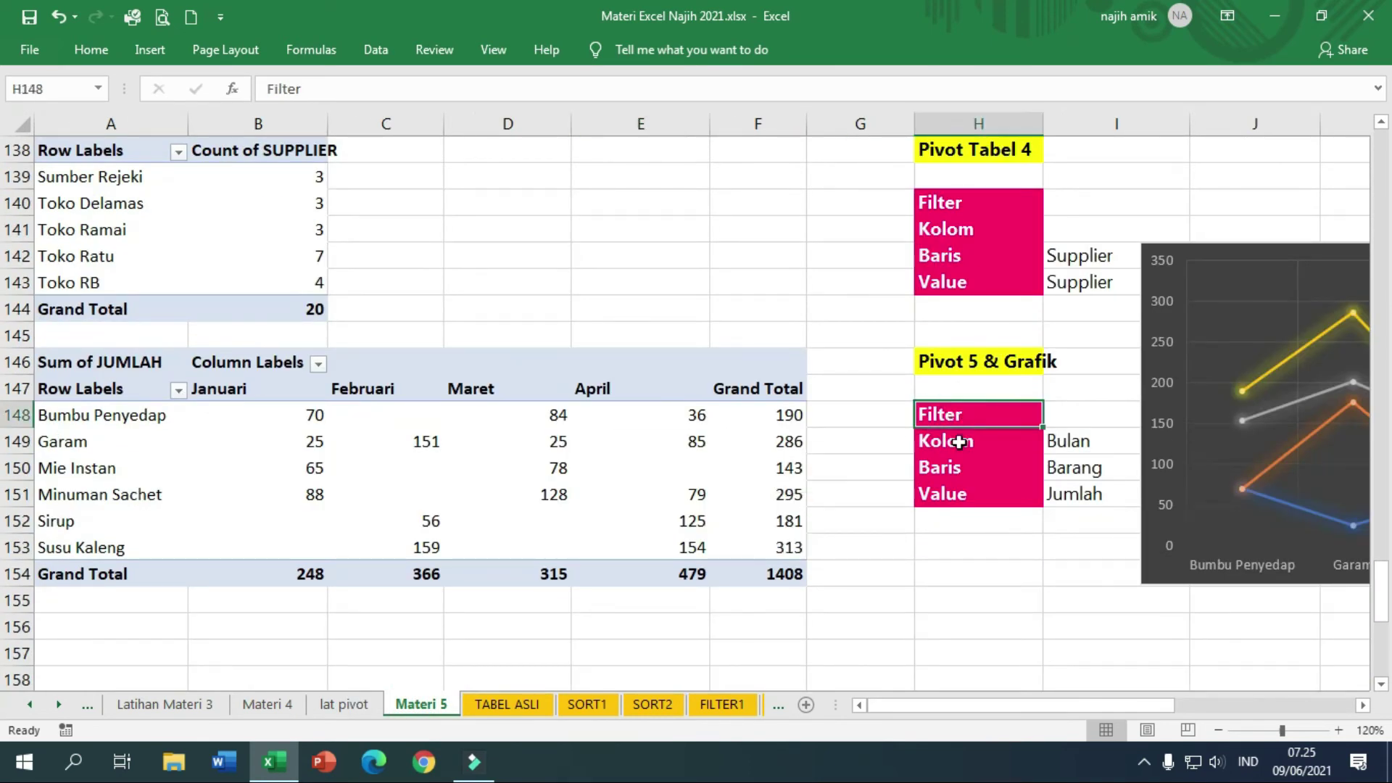
click(958, 441)
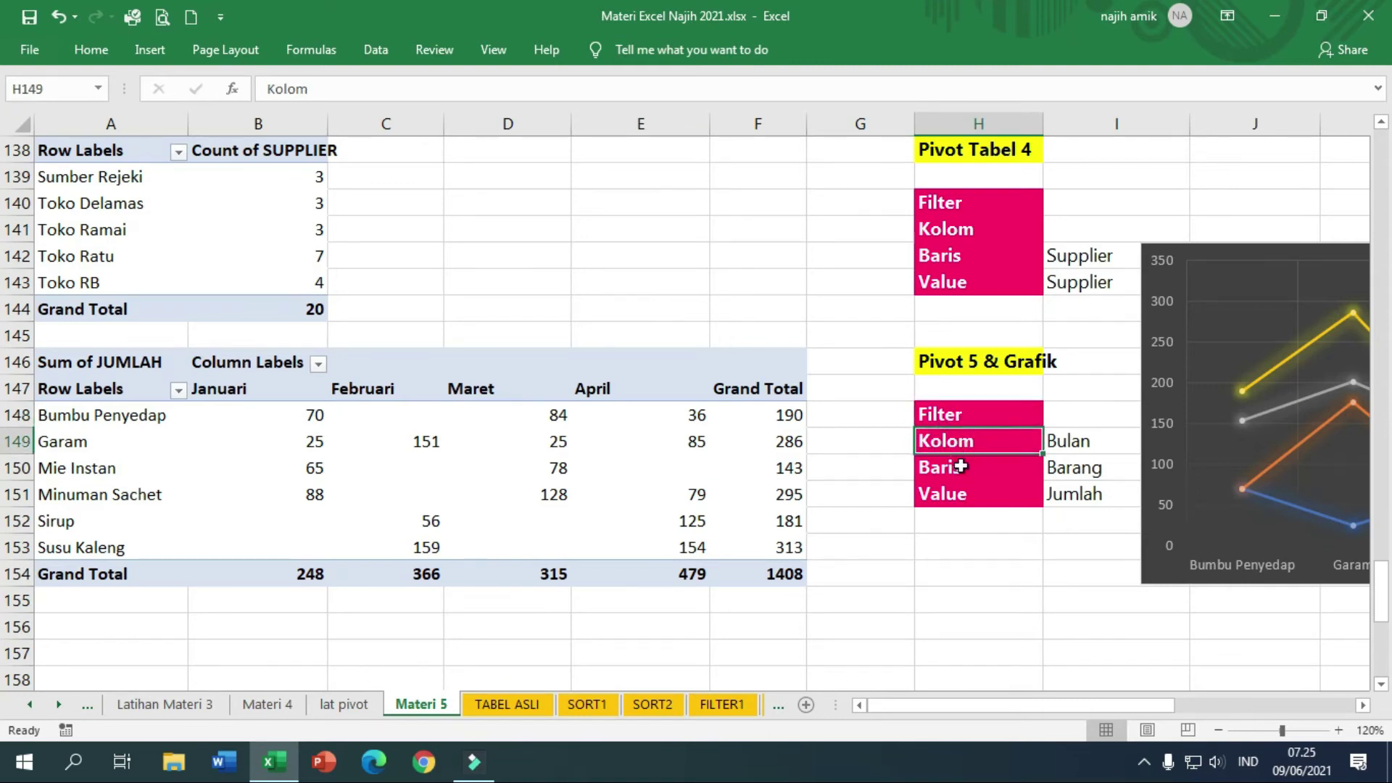
click(962, 470)
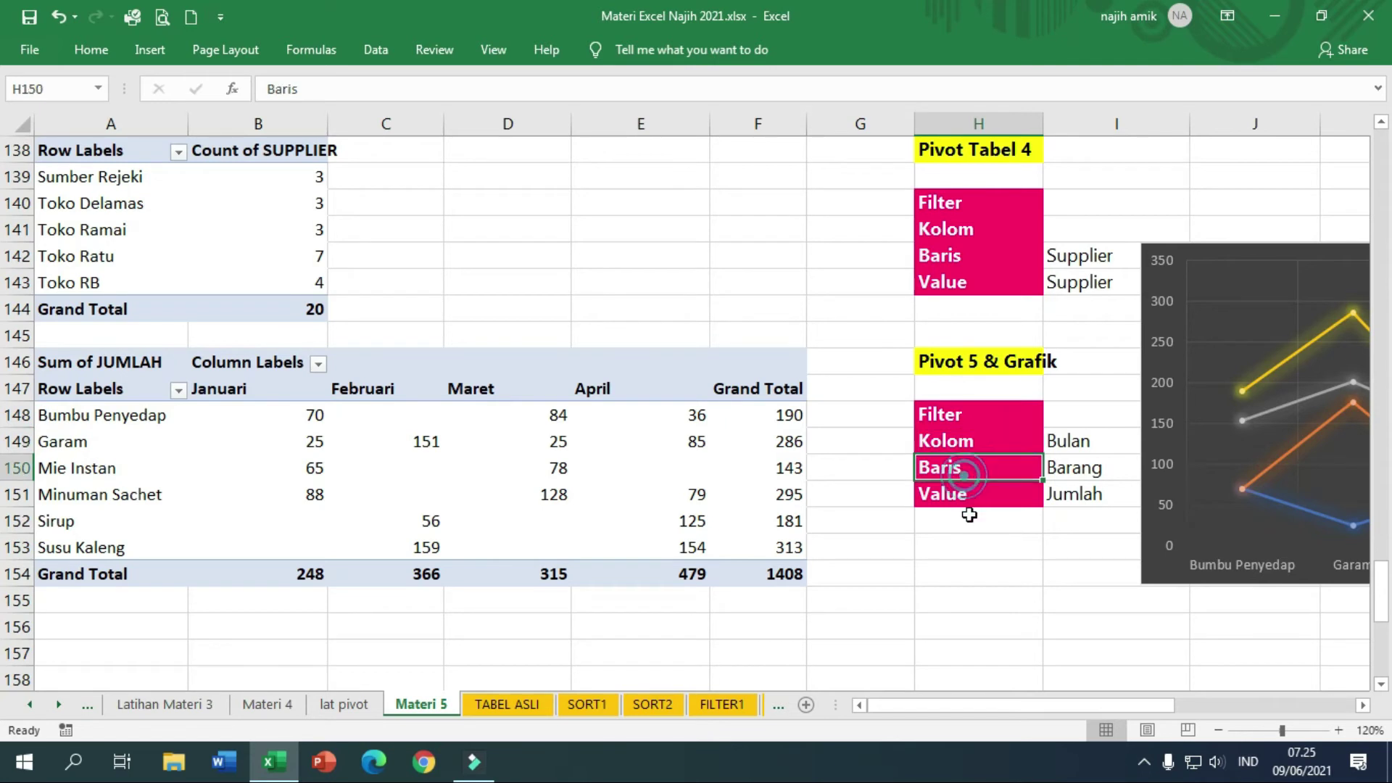
click(959, 488)
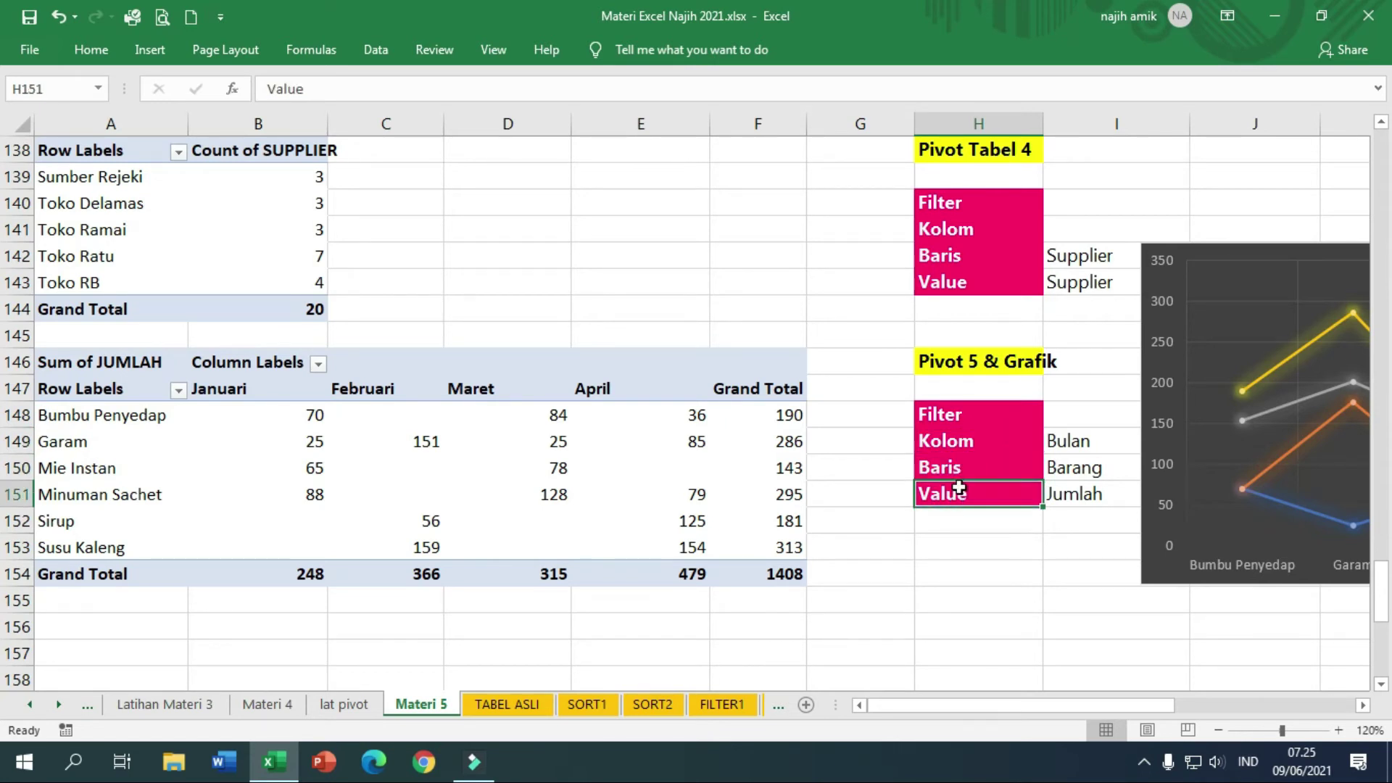
key(Right)
key(alt)
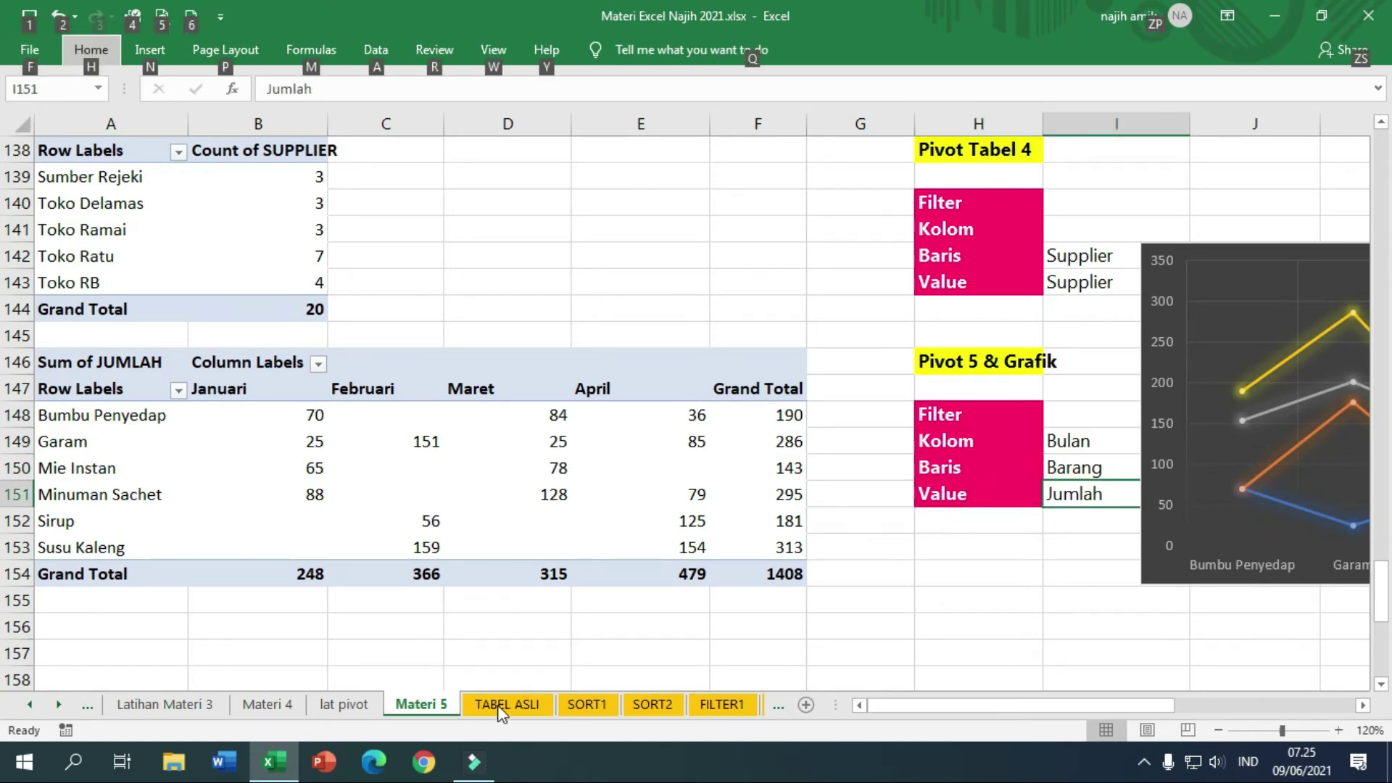
Copy the fourth pivot table, A53:B59, on the lat pivot sheet and paste it at cell A62
click(343, 704)
drag(72, 468, 186, 587)
key(ctrl+c)
scroll(186, 585, down, 3)
click(88, 468)
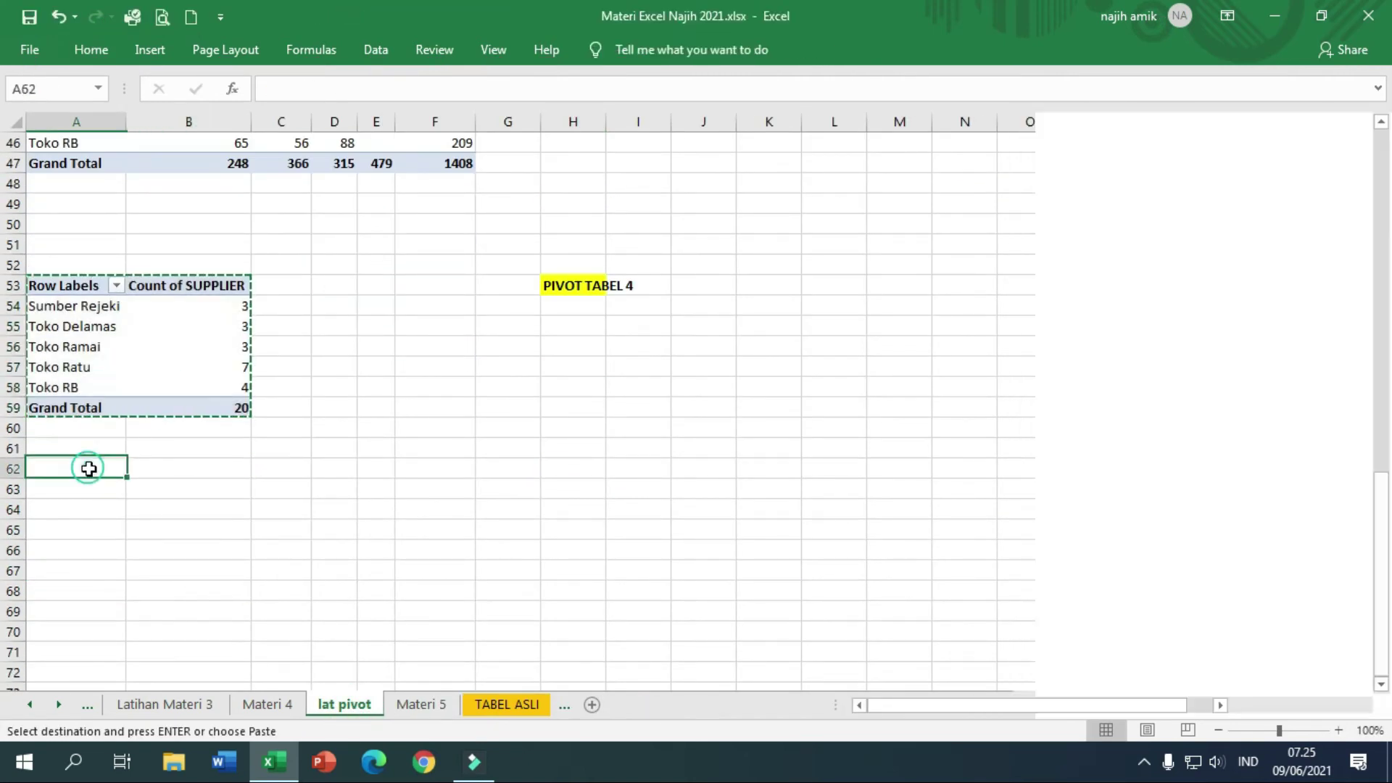
key(ctrl+v)
key(ctrl)
click(561, 463)
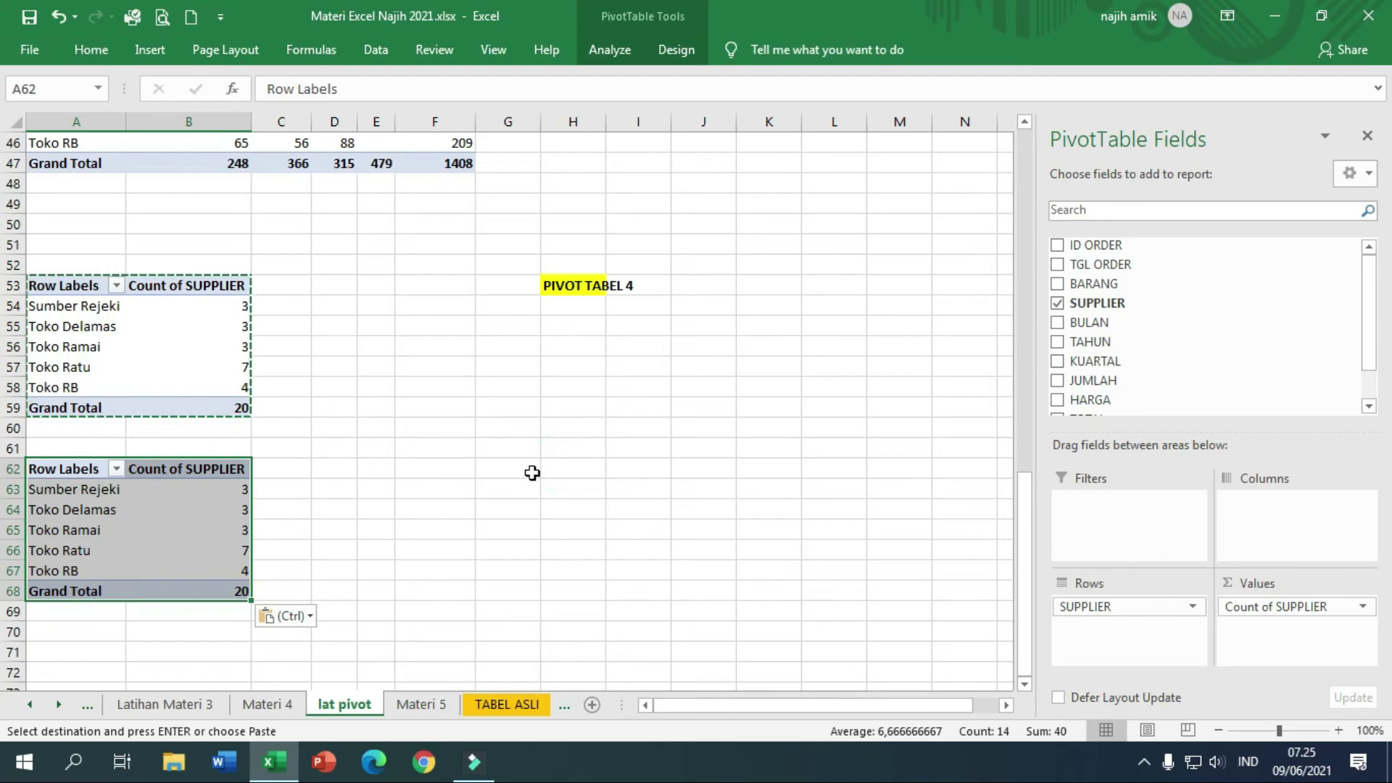
Replace SUPPLIER in the pivot table at A62 with BARANG as rows, BULAN as columns and summed JUMLAH as values, matching Materi 5
click(1055, 305)
scroll(1070, 373, down, 1)
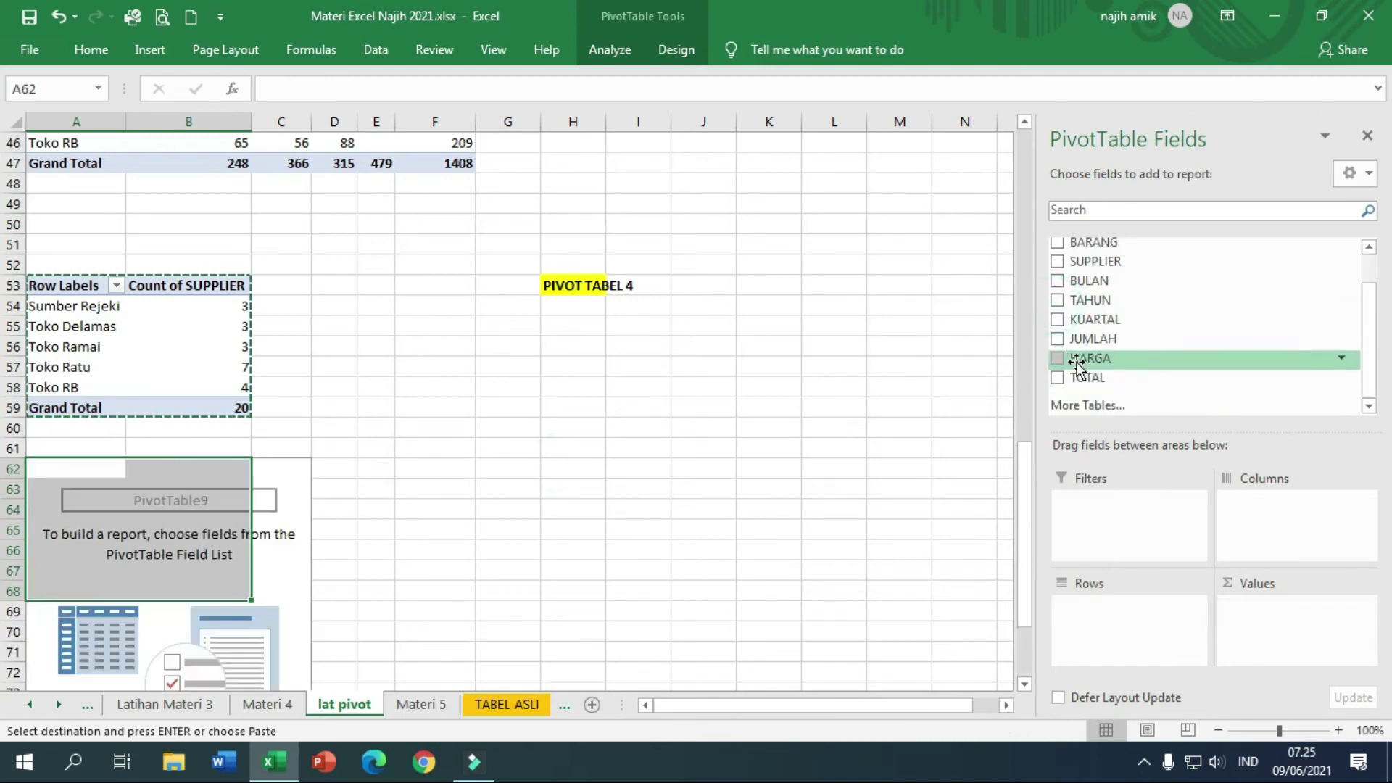
scroll(1081, 361, up, 1)
drag(1107, 290, 1151, 632)
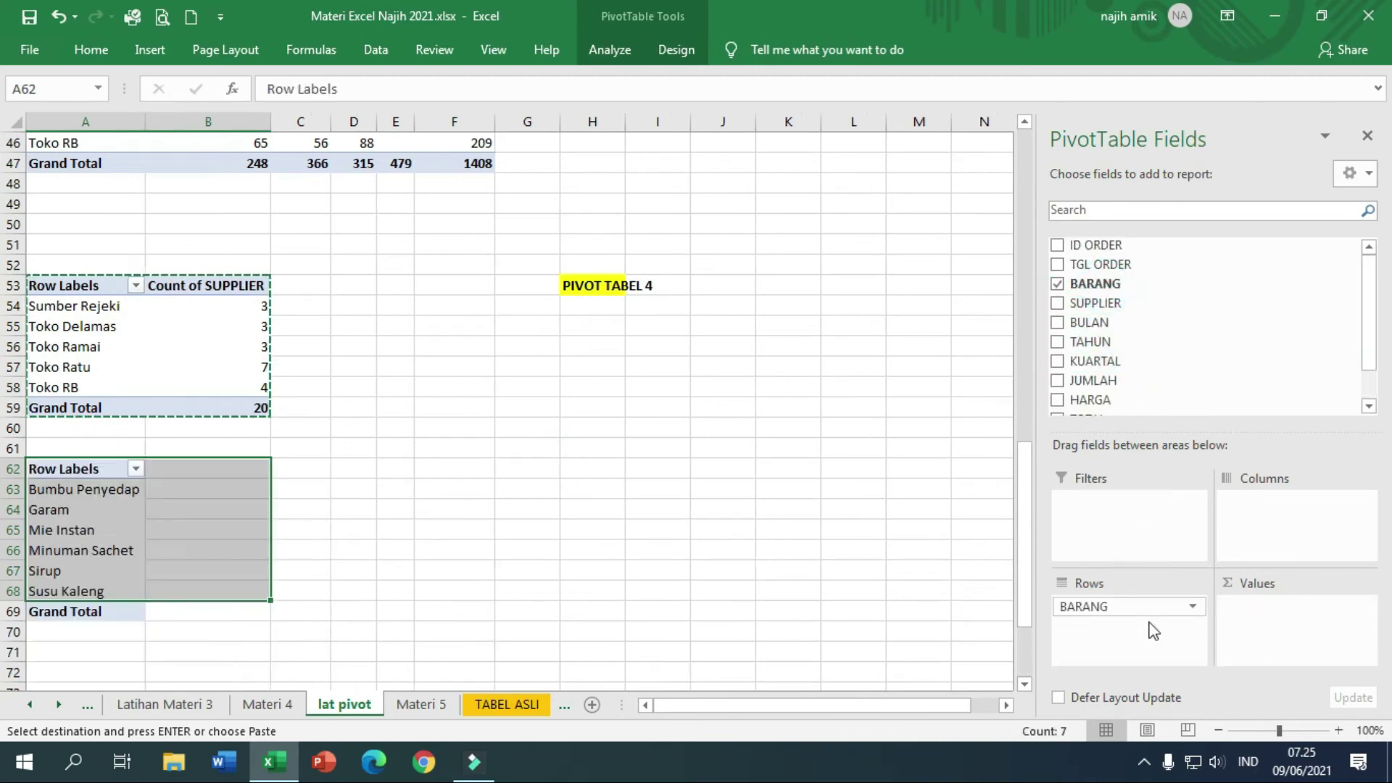
drag(1129, 321, 1276, 507)
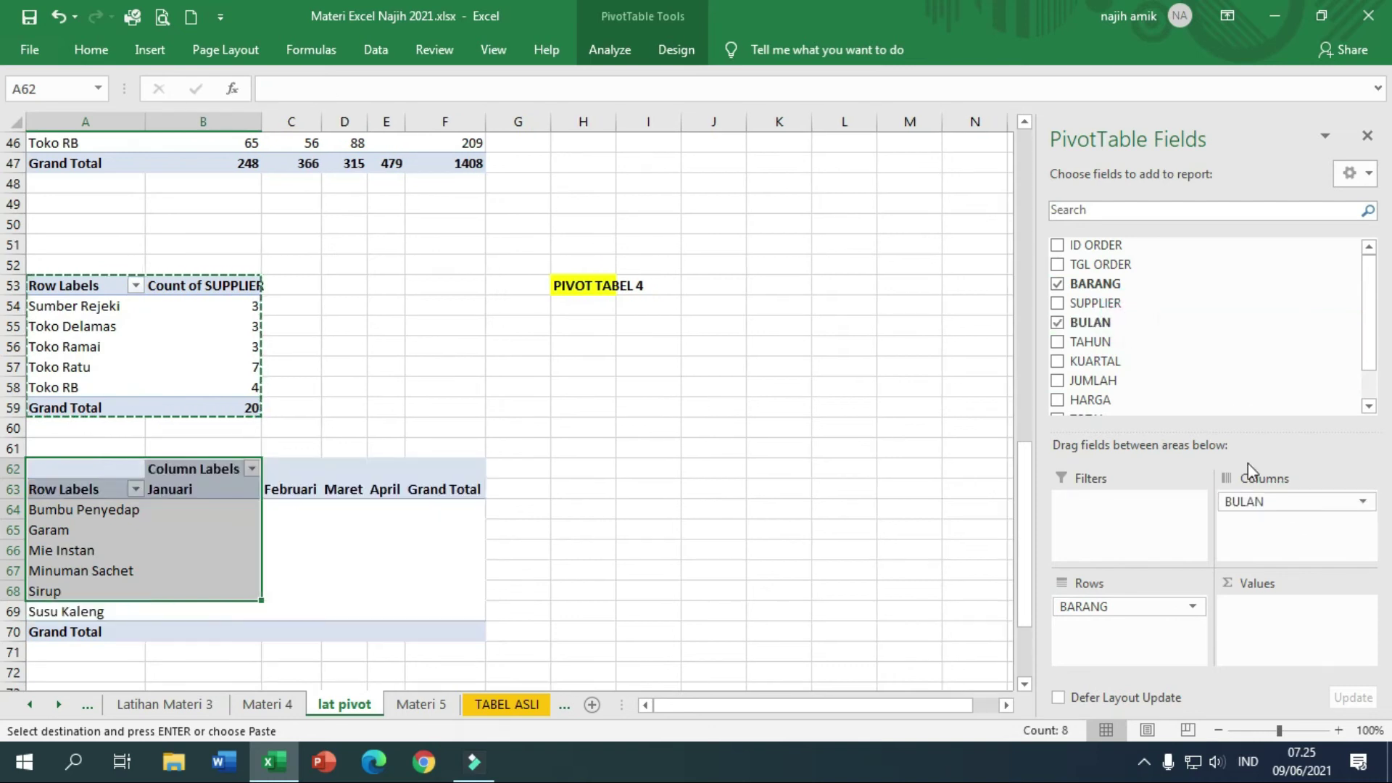
drag(1126, 380, 1259, 610)
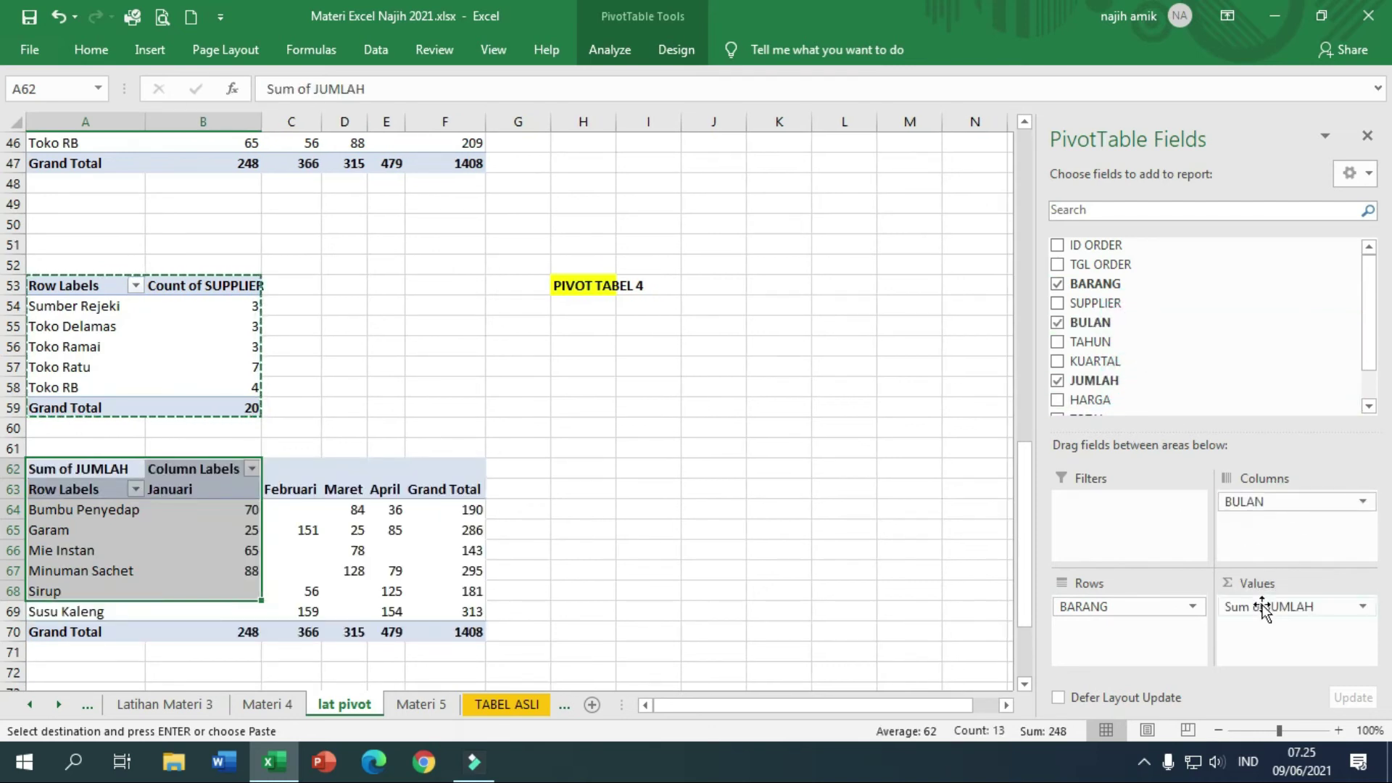
click(421, 704)
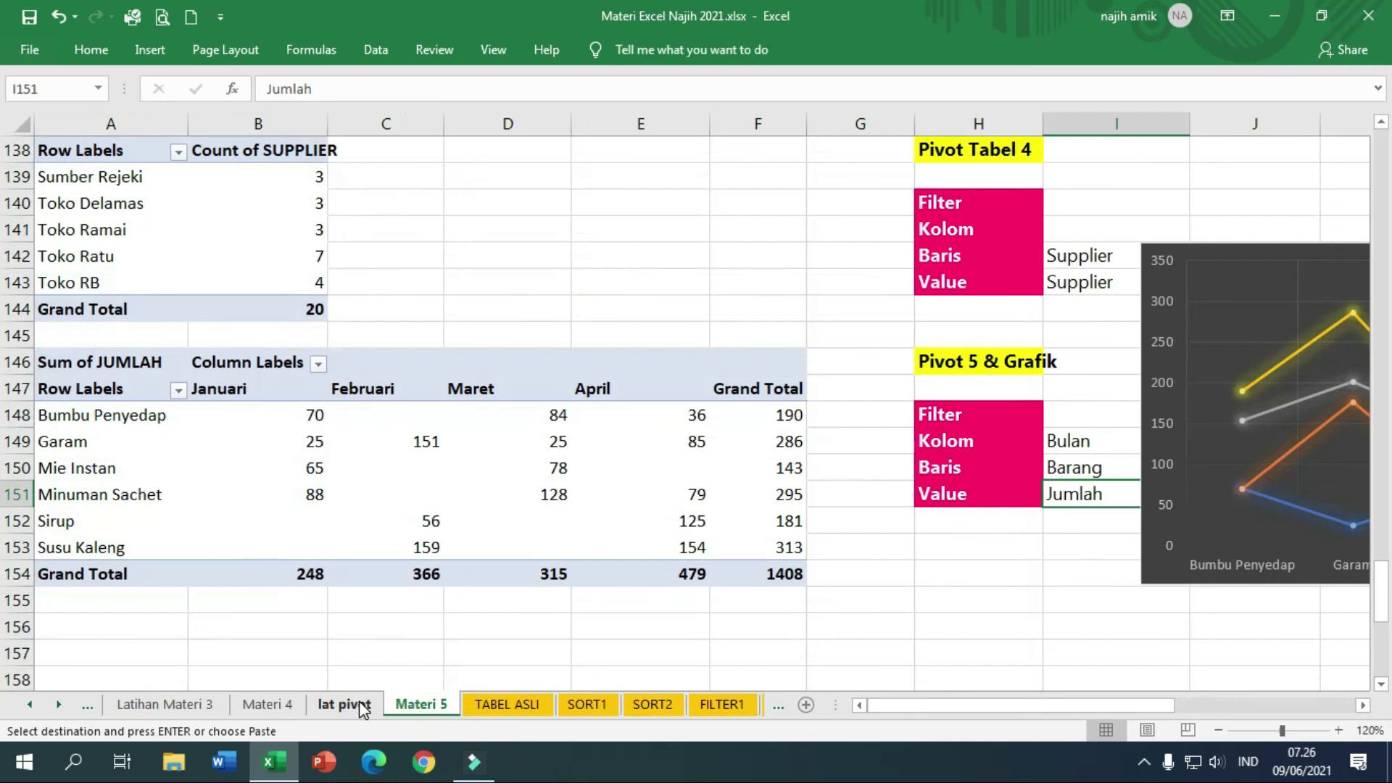
click(363, 707)
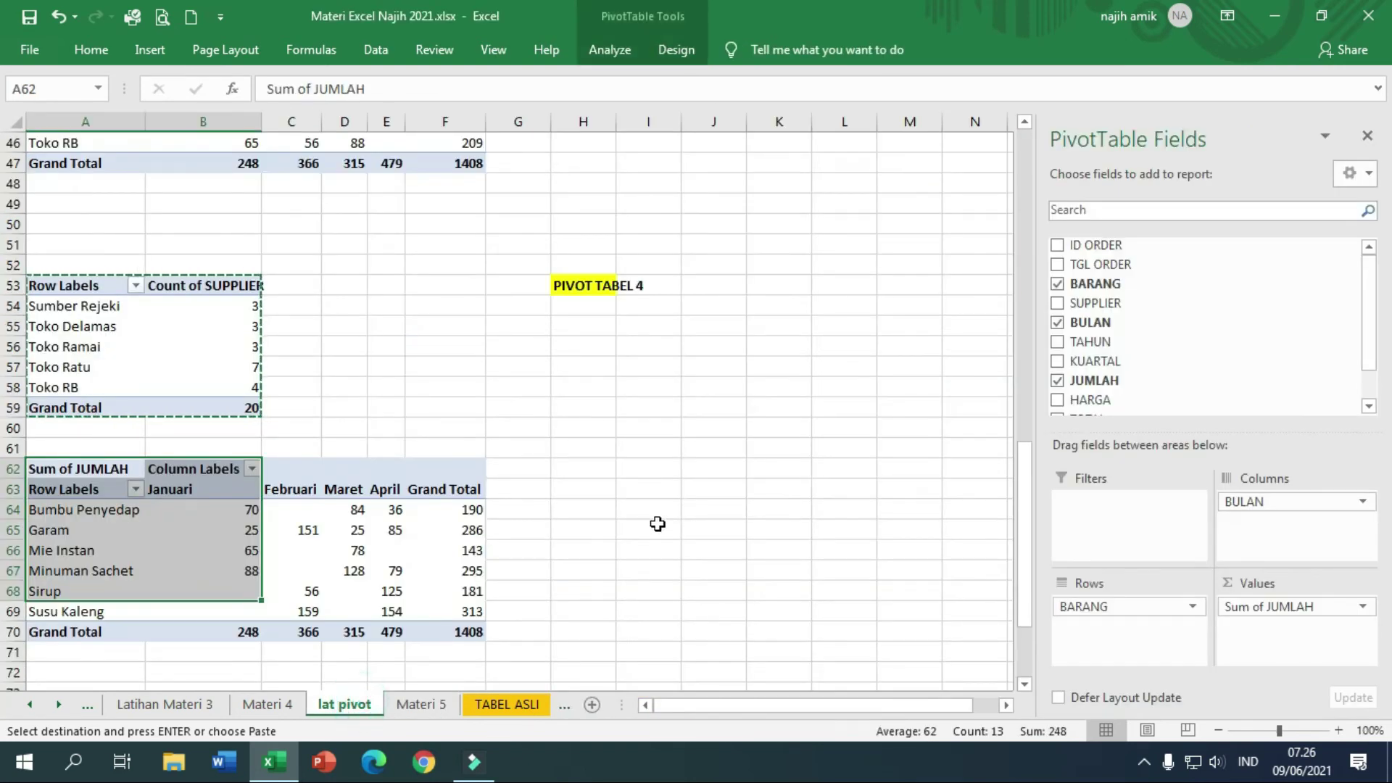
Label the fifth pivot table Pivot Tabel 5 in cell H62, in bold with a yellow fill
click(609, 462)
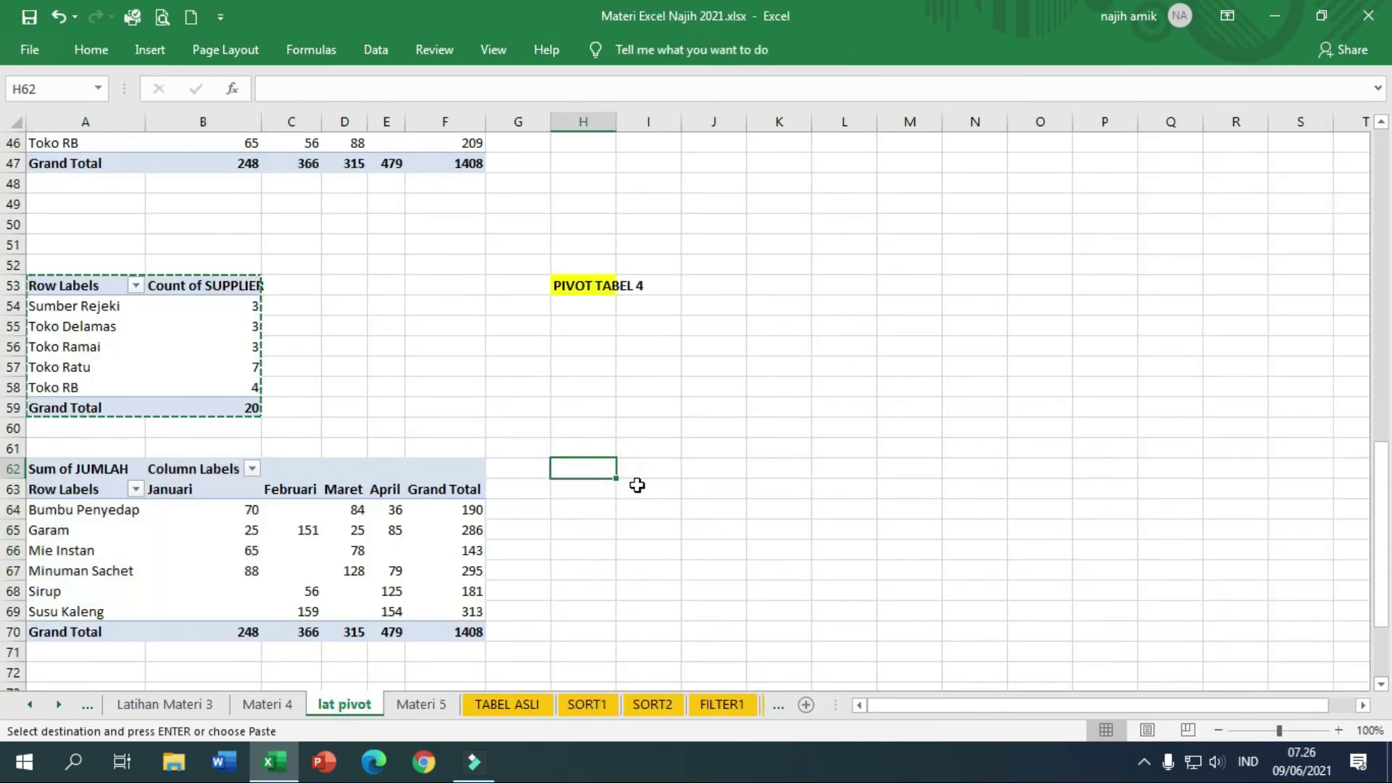
text(Pivot)
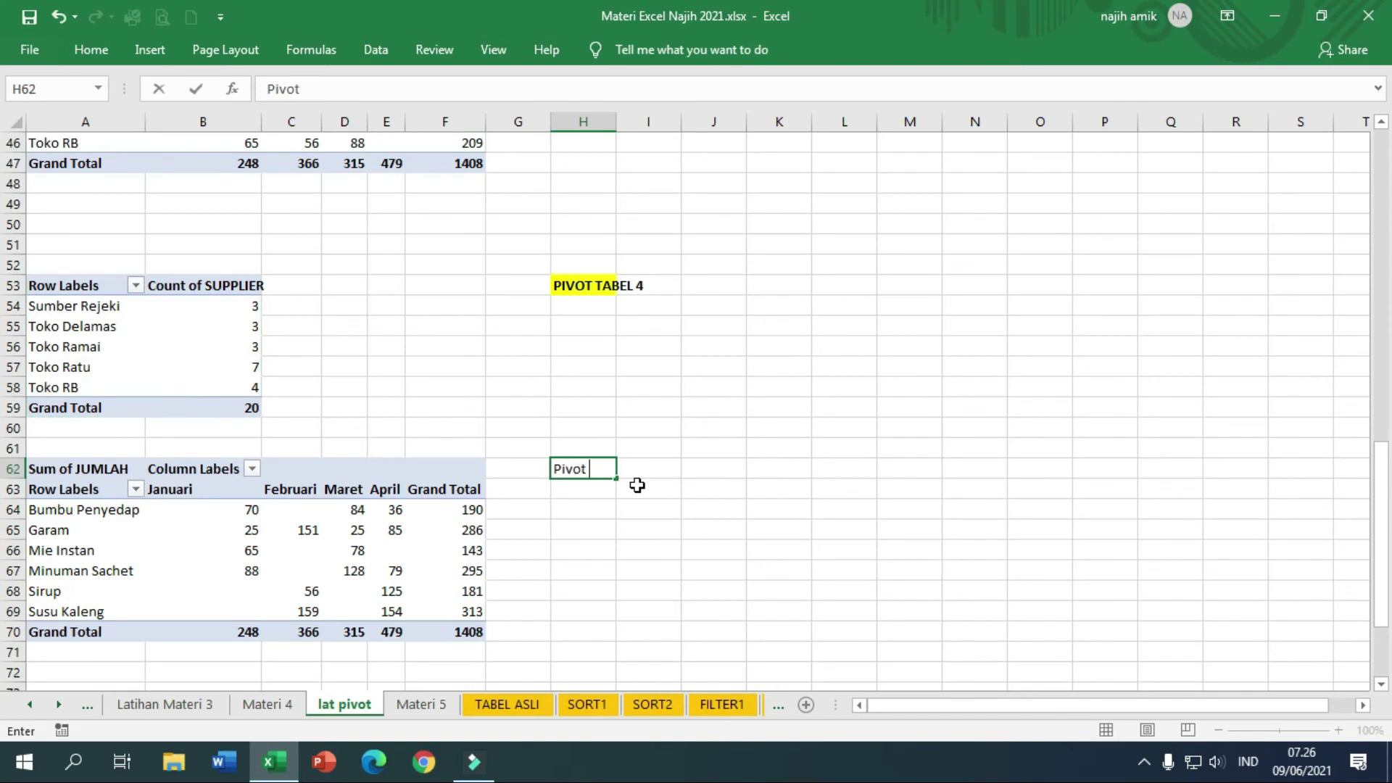
text( Tabel 5)
key(Return)
key(Up)
key(ctrl+b)
right_click(633, 480)
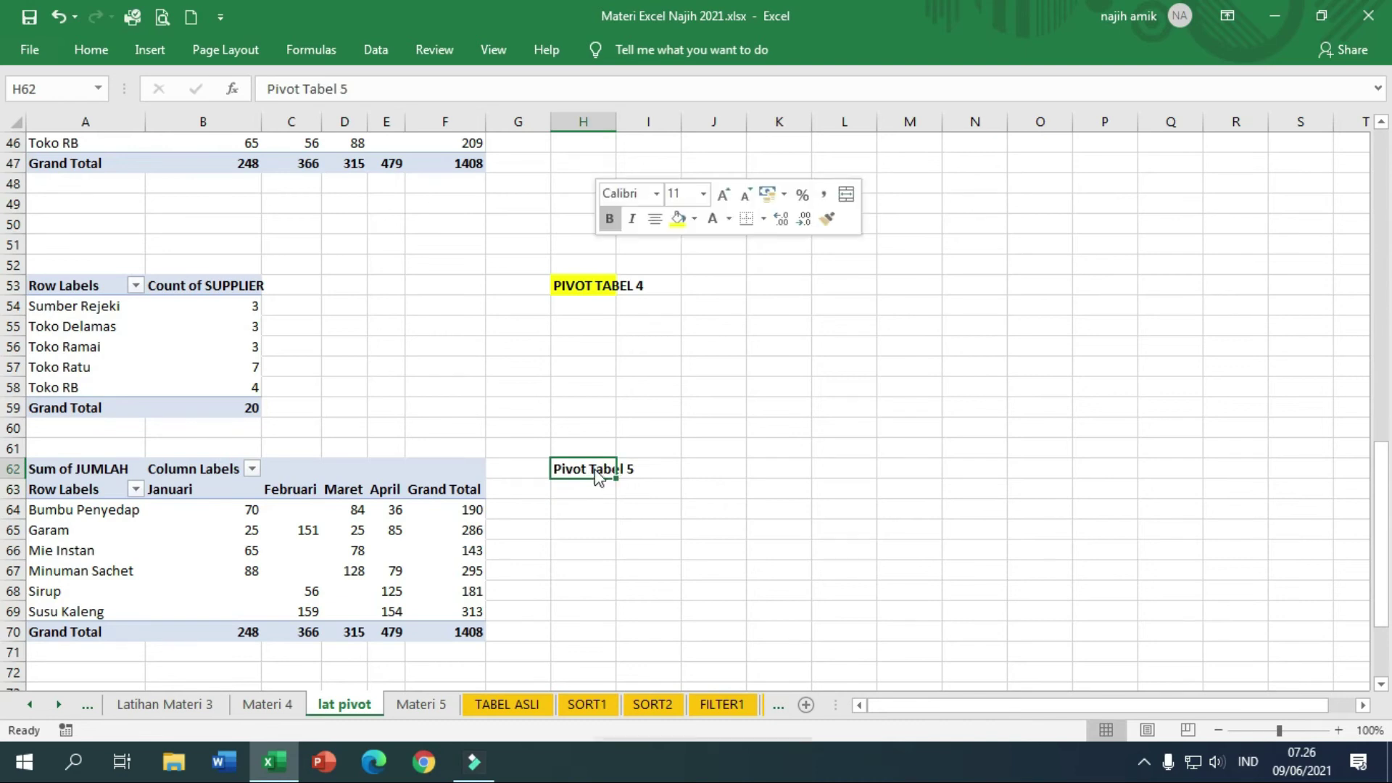
click(682, 219)
click(611, 546)
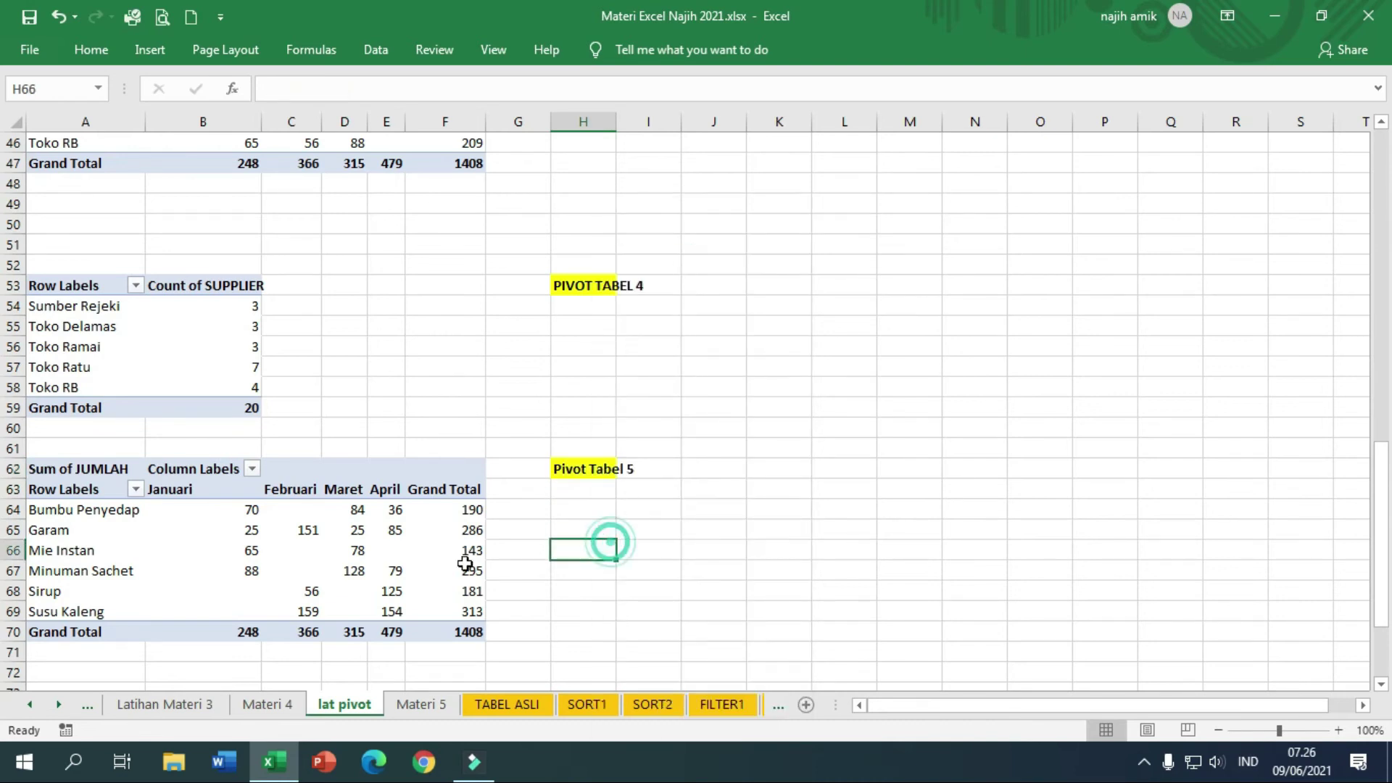
Insert a PivotChart of the plain Line type from the fifth pivot table
click(78, 491)
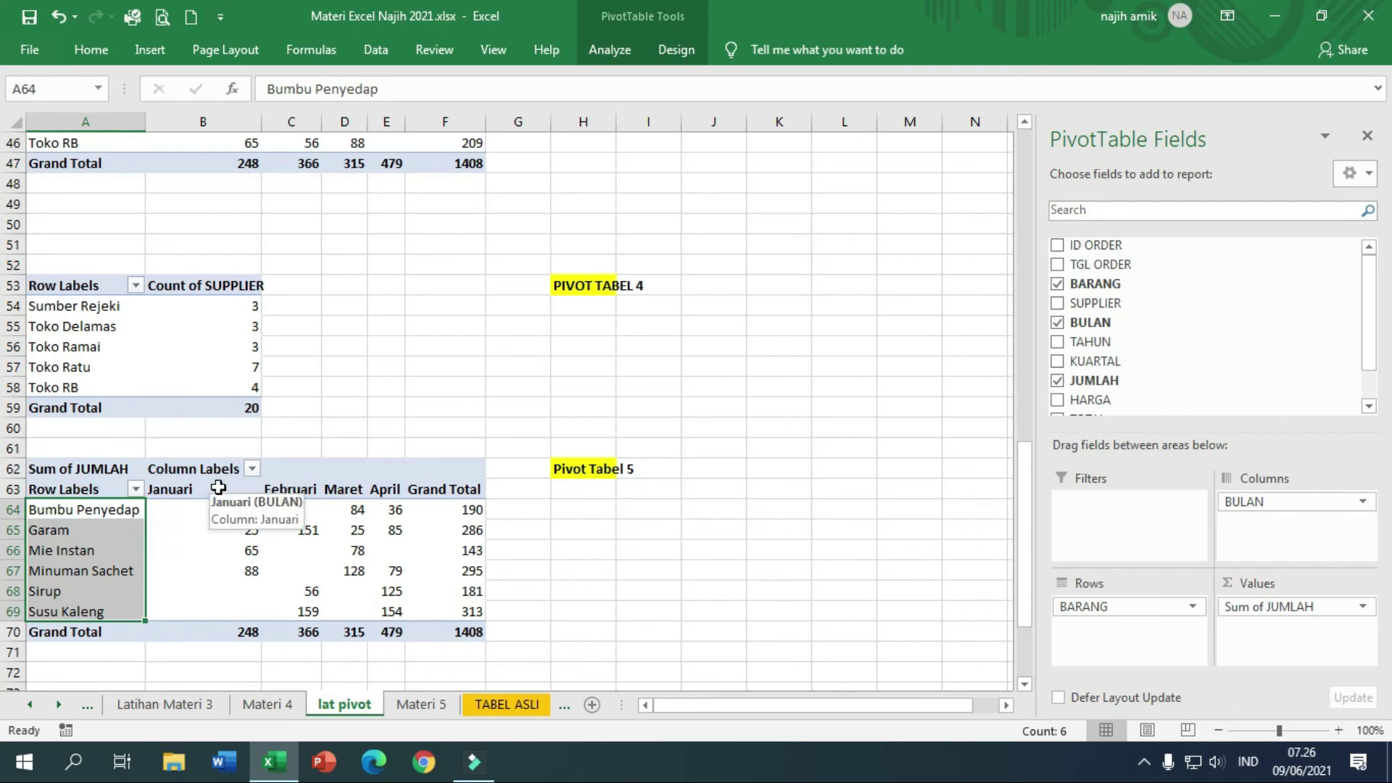
click(631, 51)
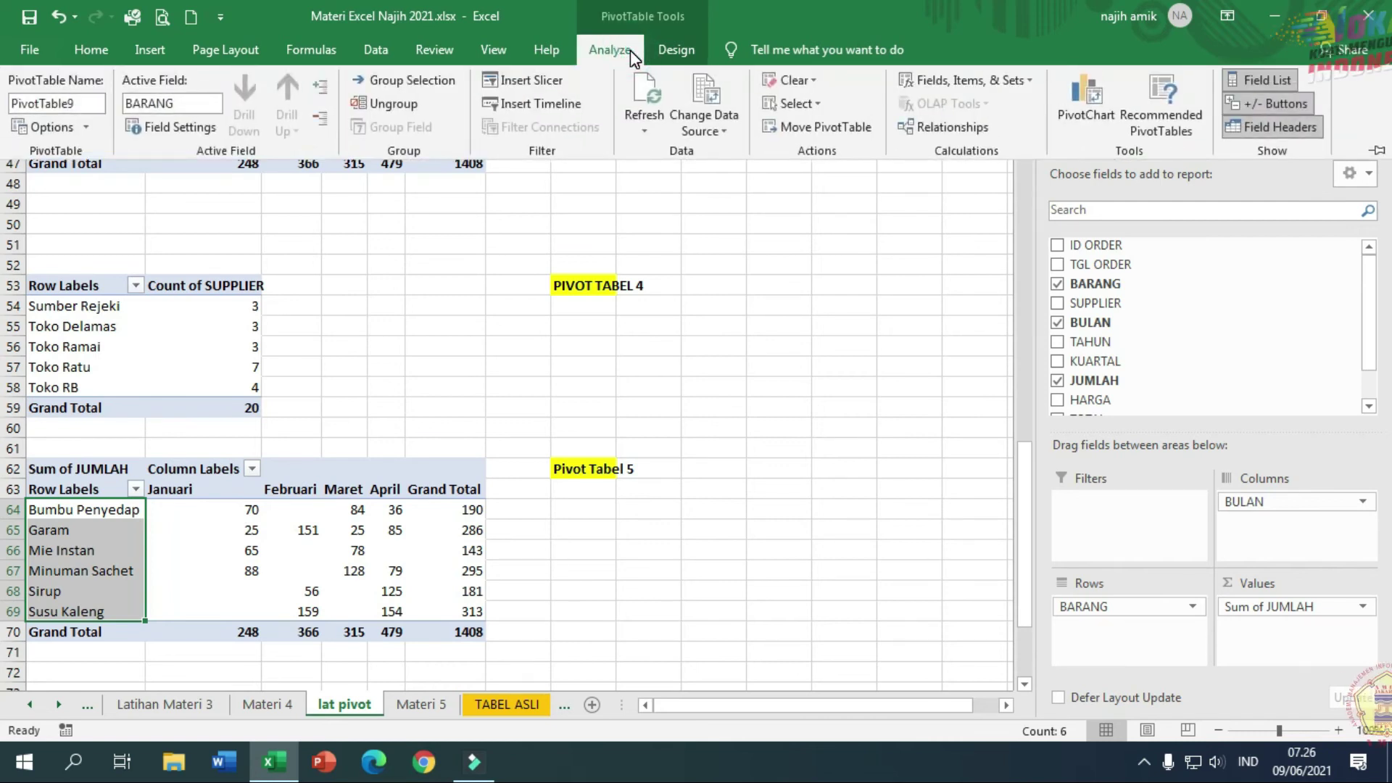
click(1098, 135)
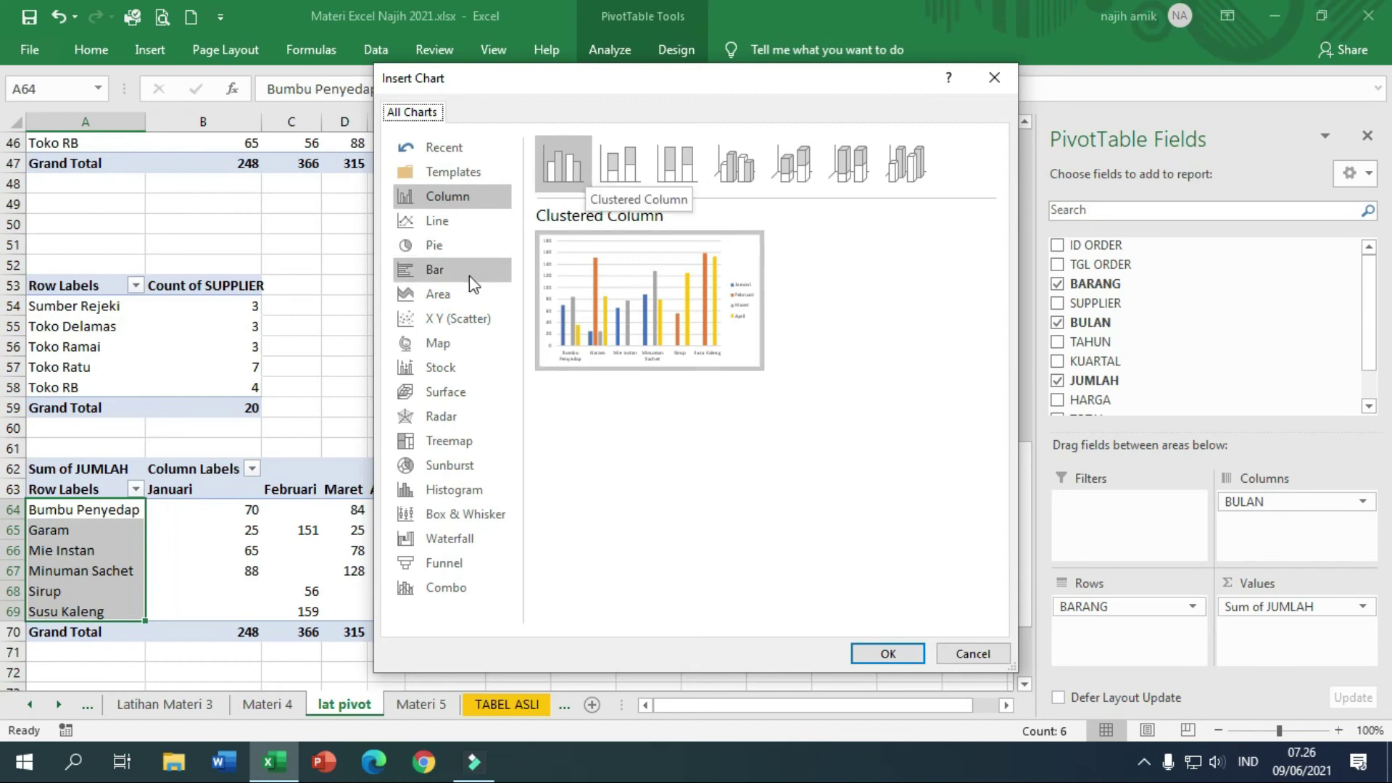
click(460, 228)
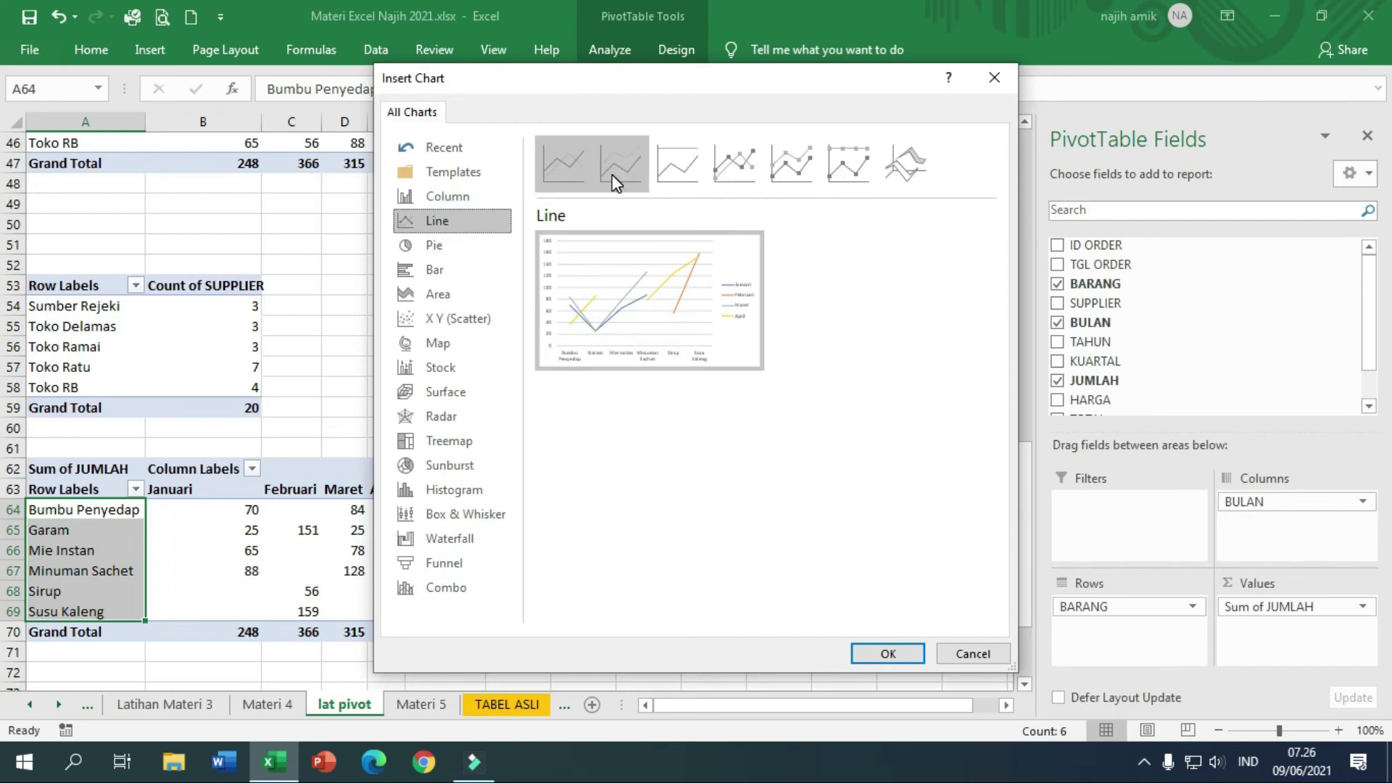
click(628, 162)
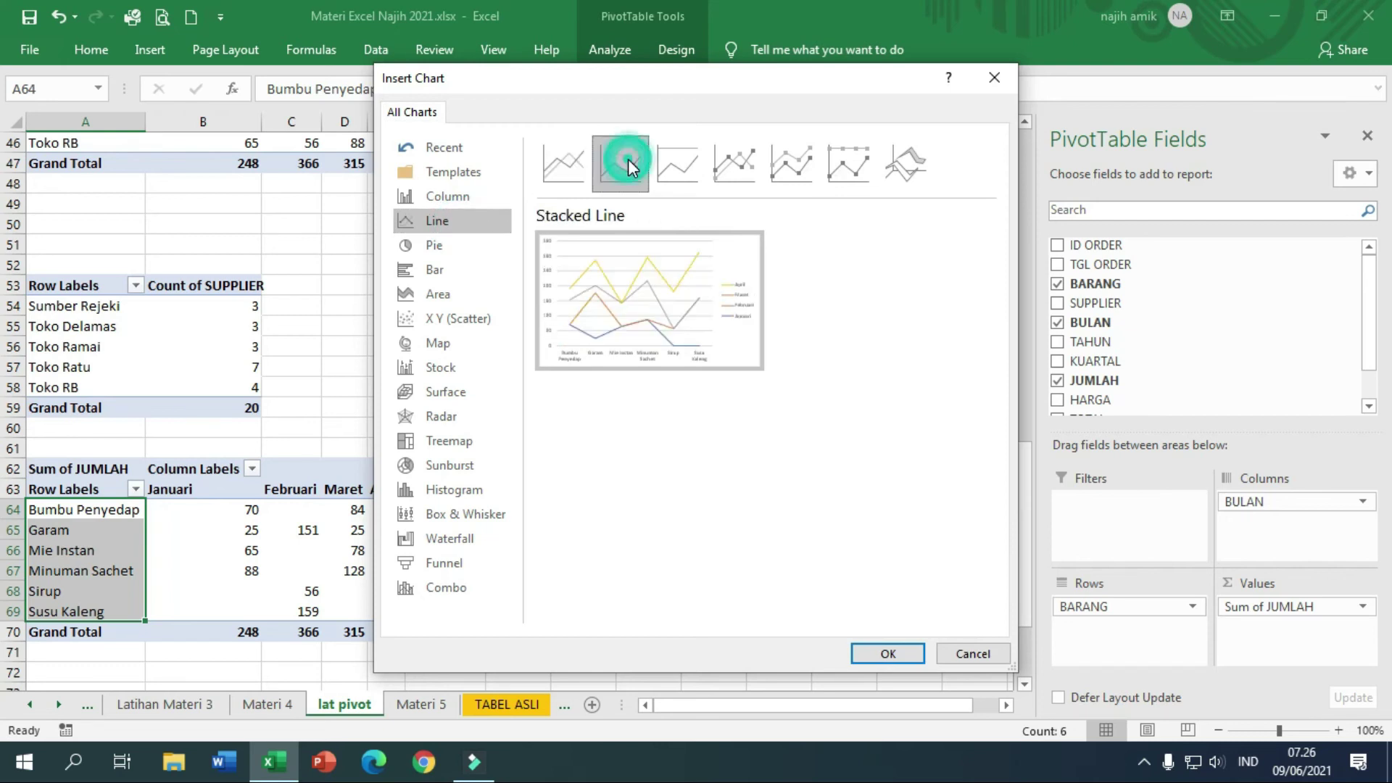
click(585, 166)
click(623, 163)
click(571, 172)
click(893, 649)
Move the line chart directly below the Pivot Tabel 5 label and close the field list
drag(438, 279, 689, 500)
scroll(733, 472, down, 2)
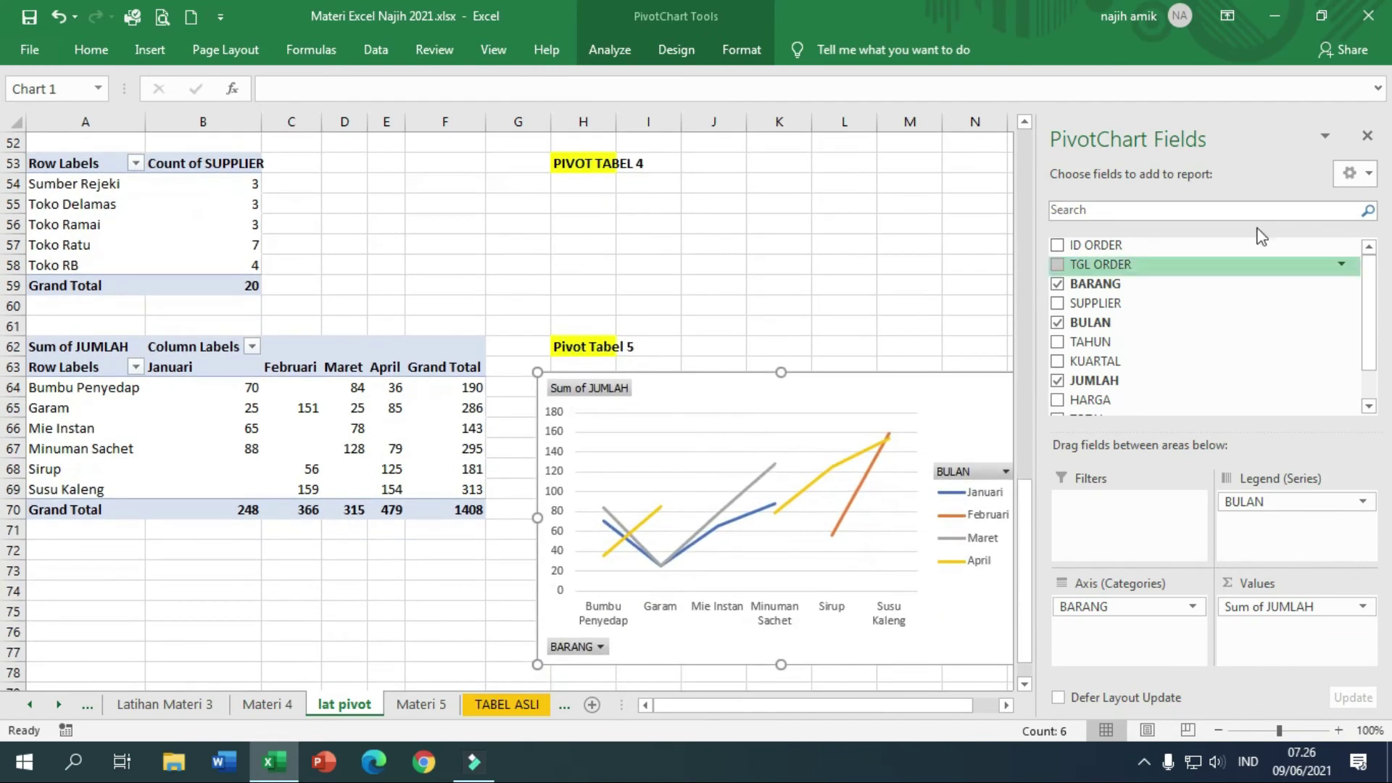
click(1368, 136)
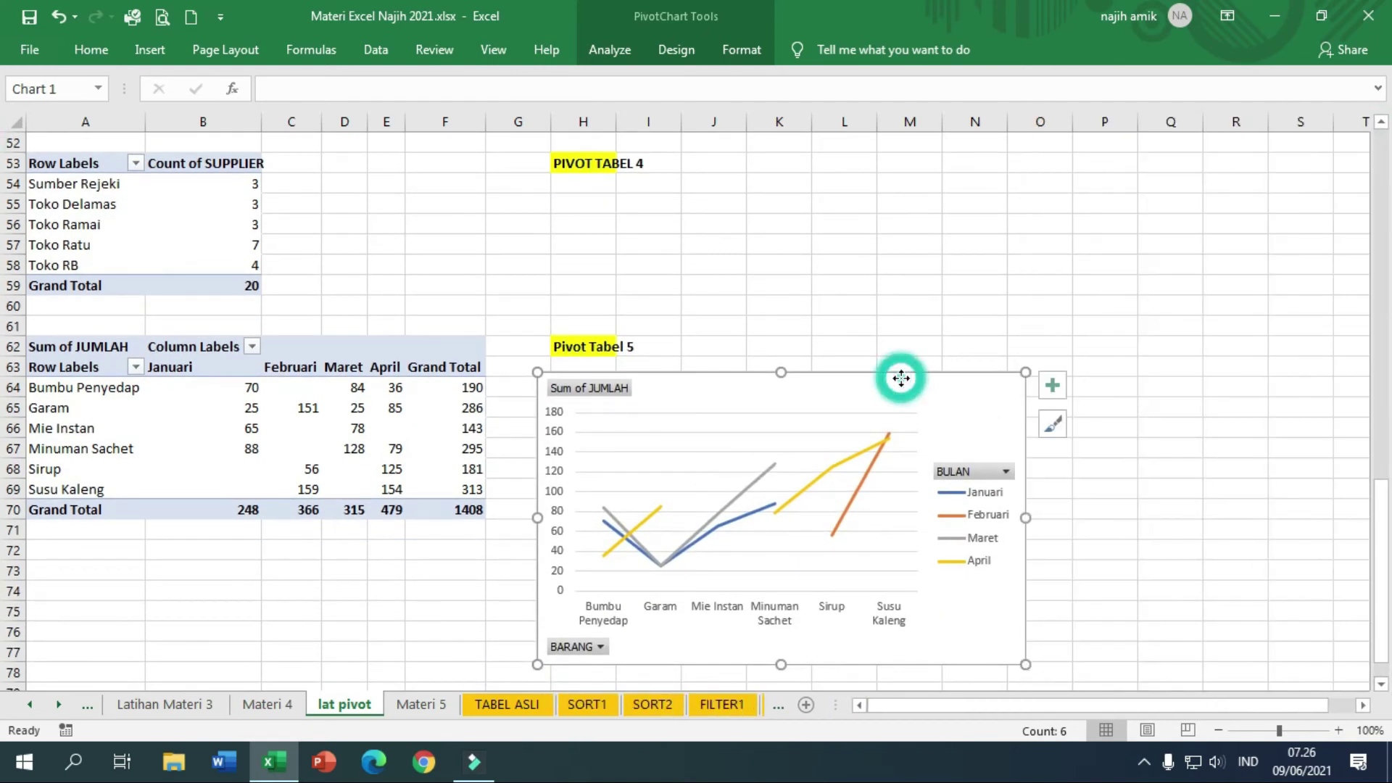
drag(901, 378, 899, 380)
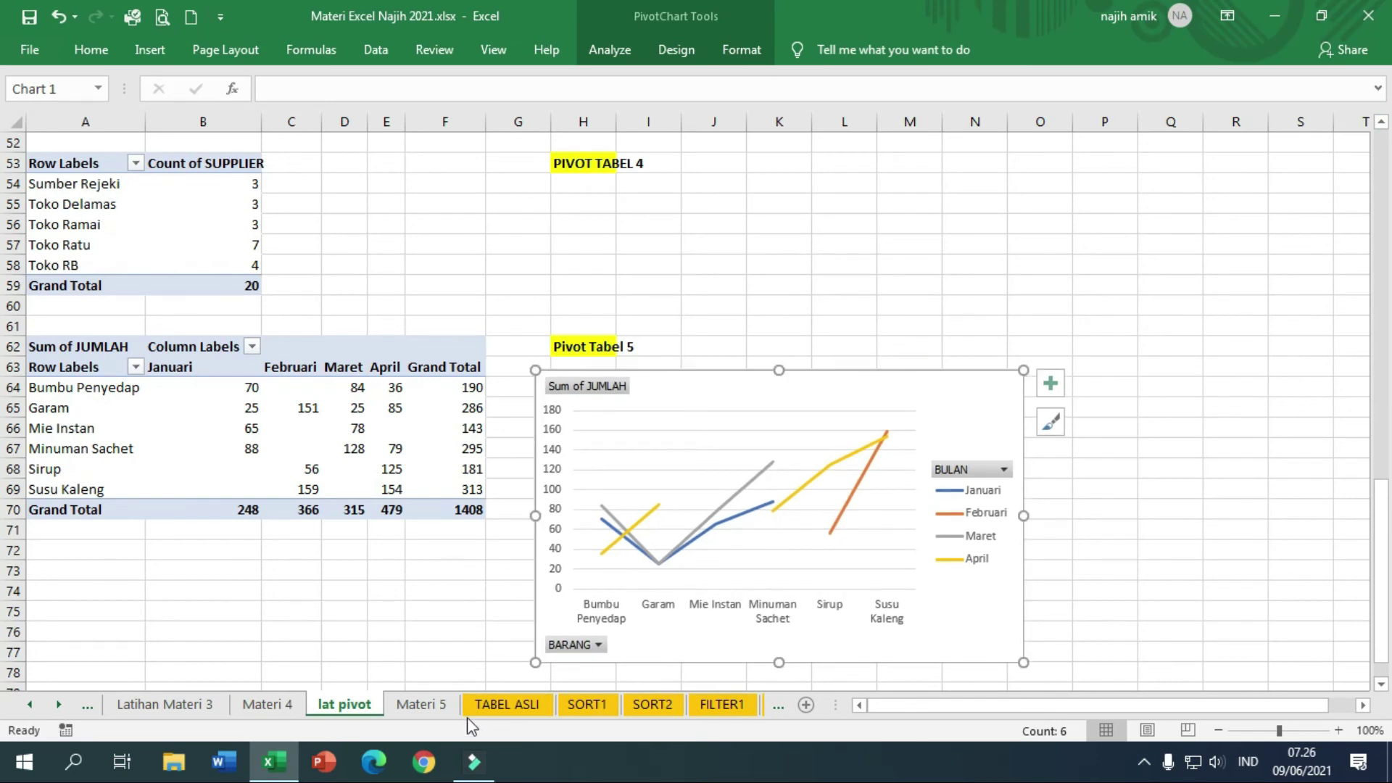
Compare the new line chart on lat pivot with the example chart for Pivot 5 & Grafik on Materi 5
click(428, 704)
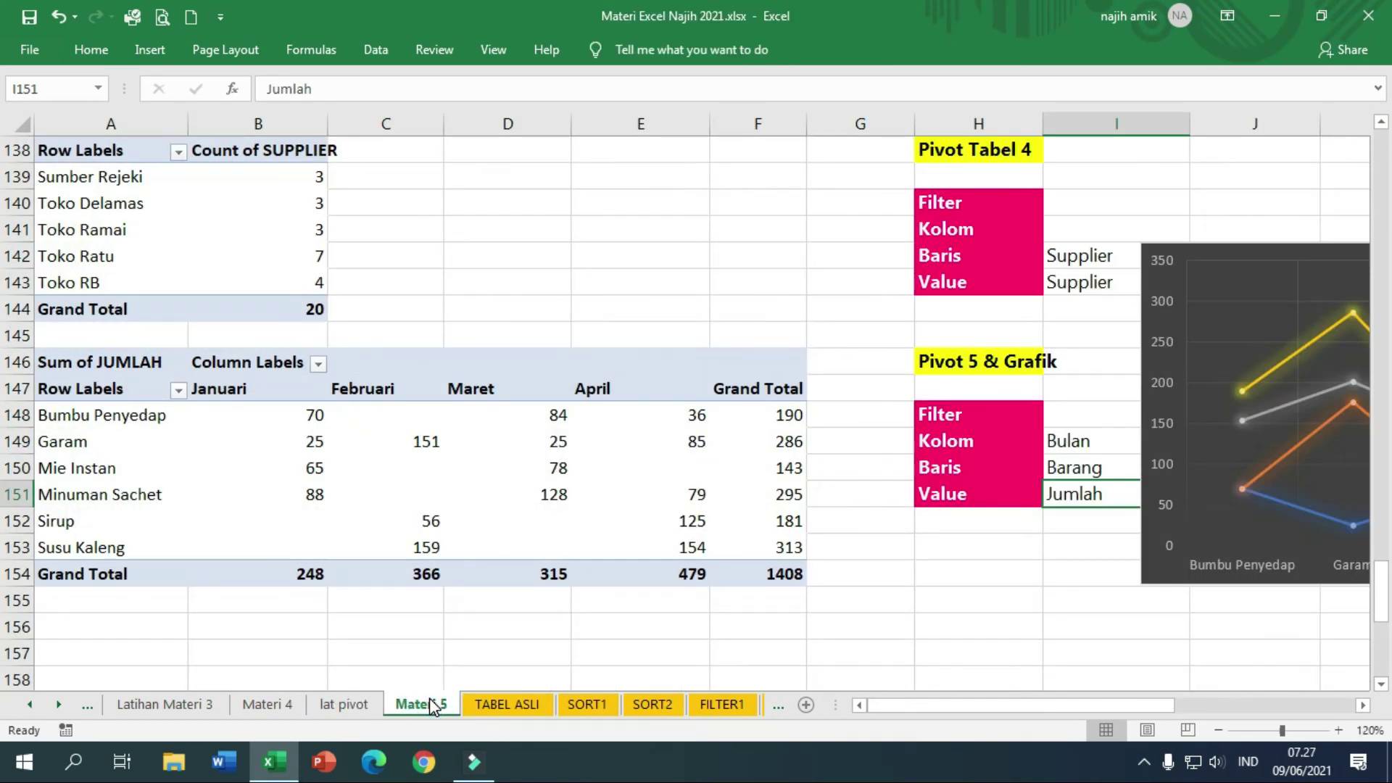
drag(983, 701, 1040, 706)
click(365, 707)
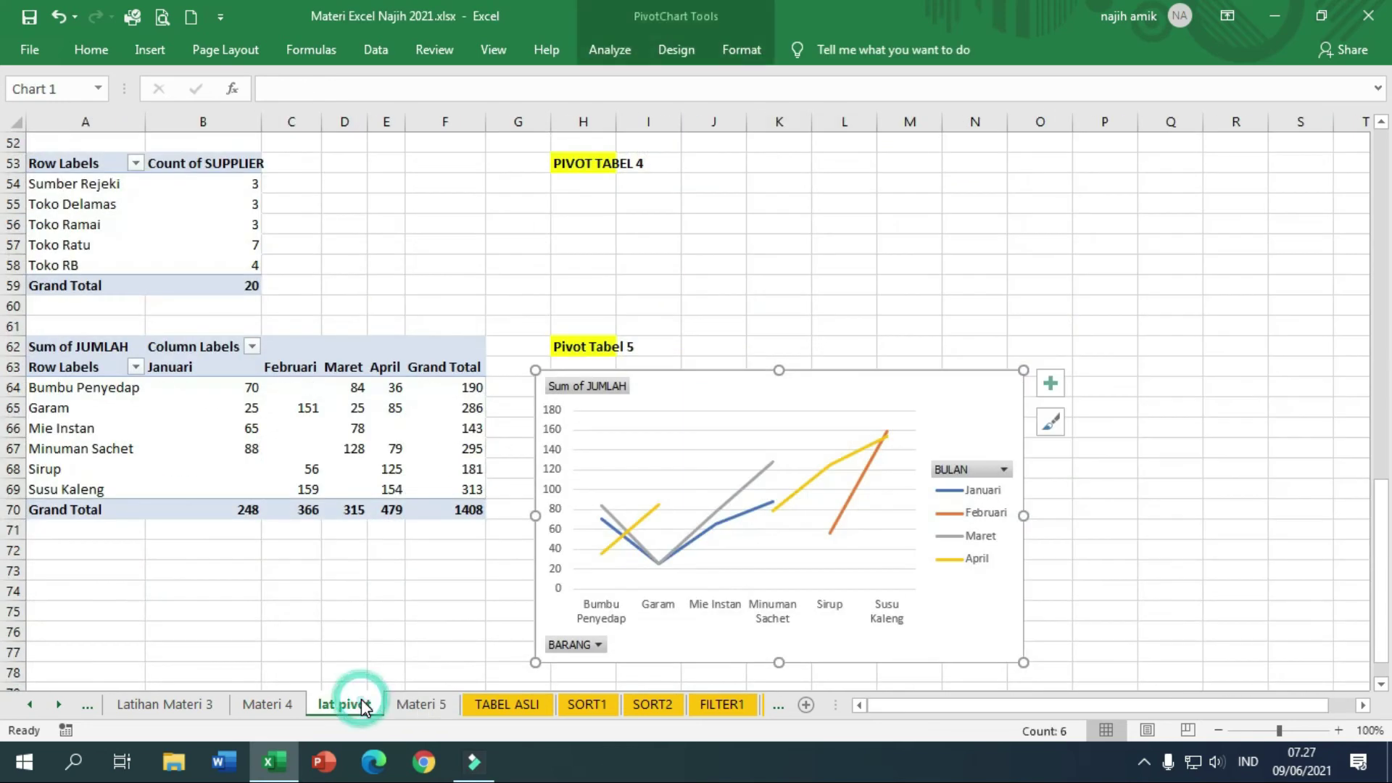
click(721, 411)
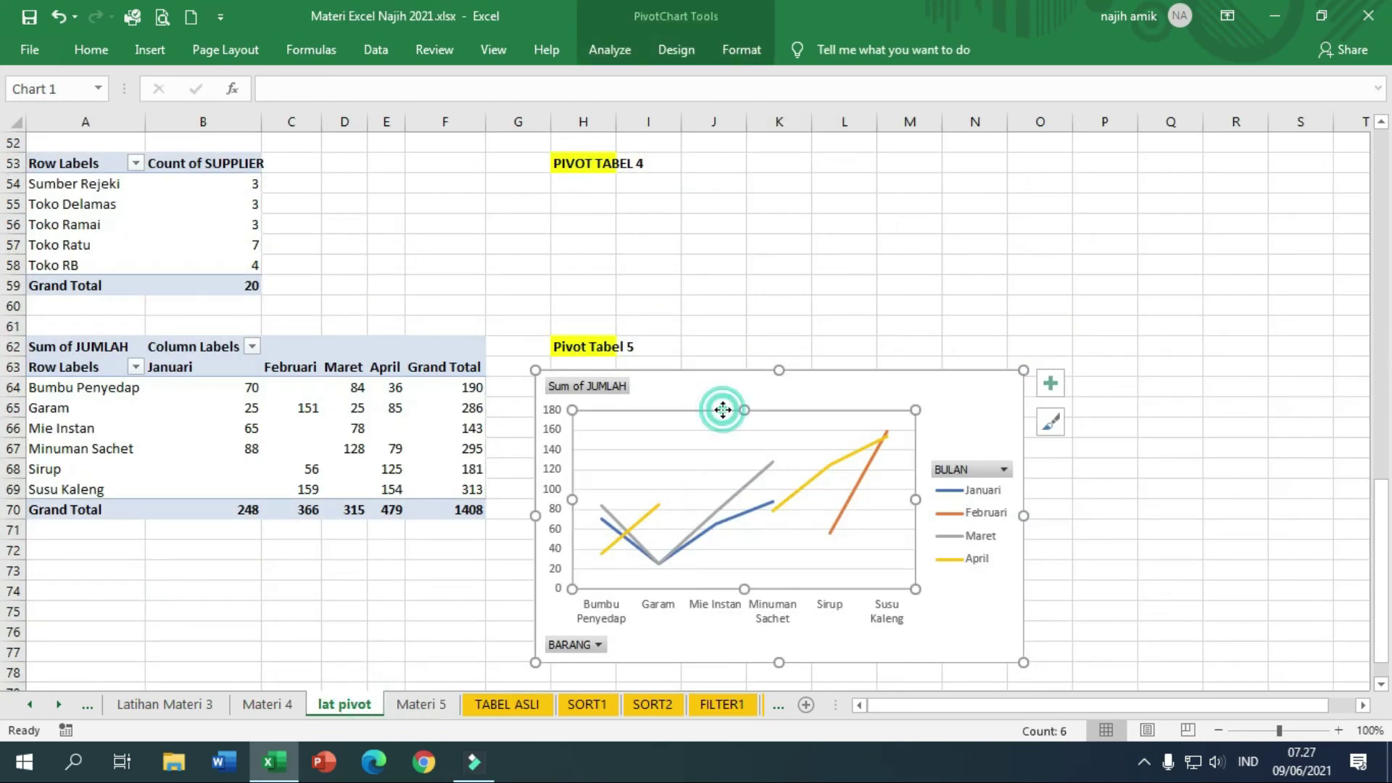
click(427, 705)
click(356, 705)
Hide all field buttons on the fifth pivot table's line chart
click(689, 381)
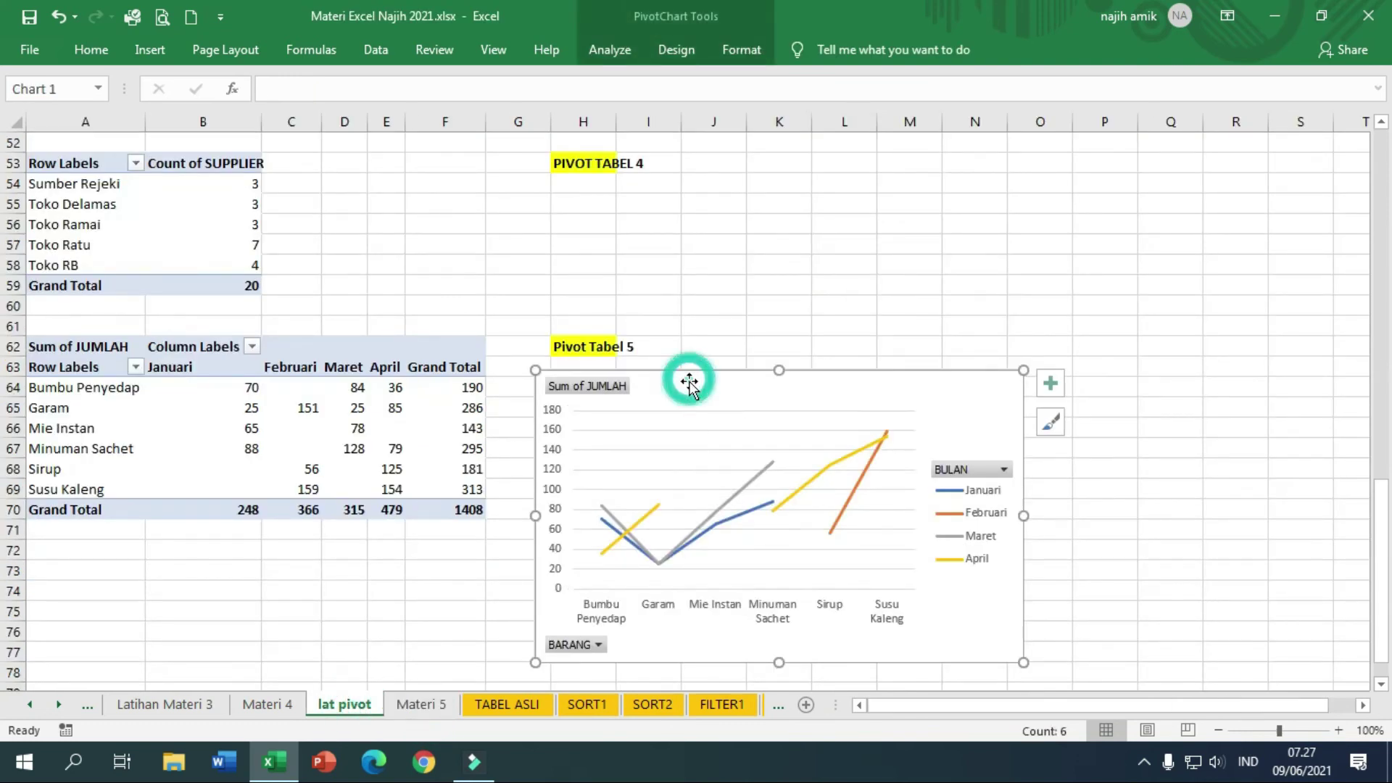
click(615, 49)
click(702, 48)
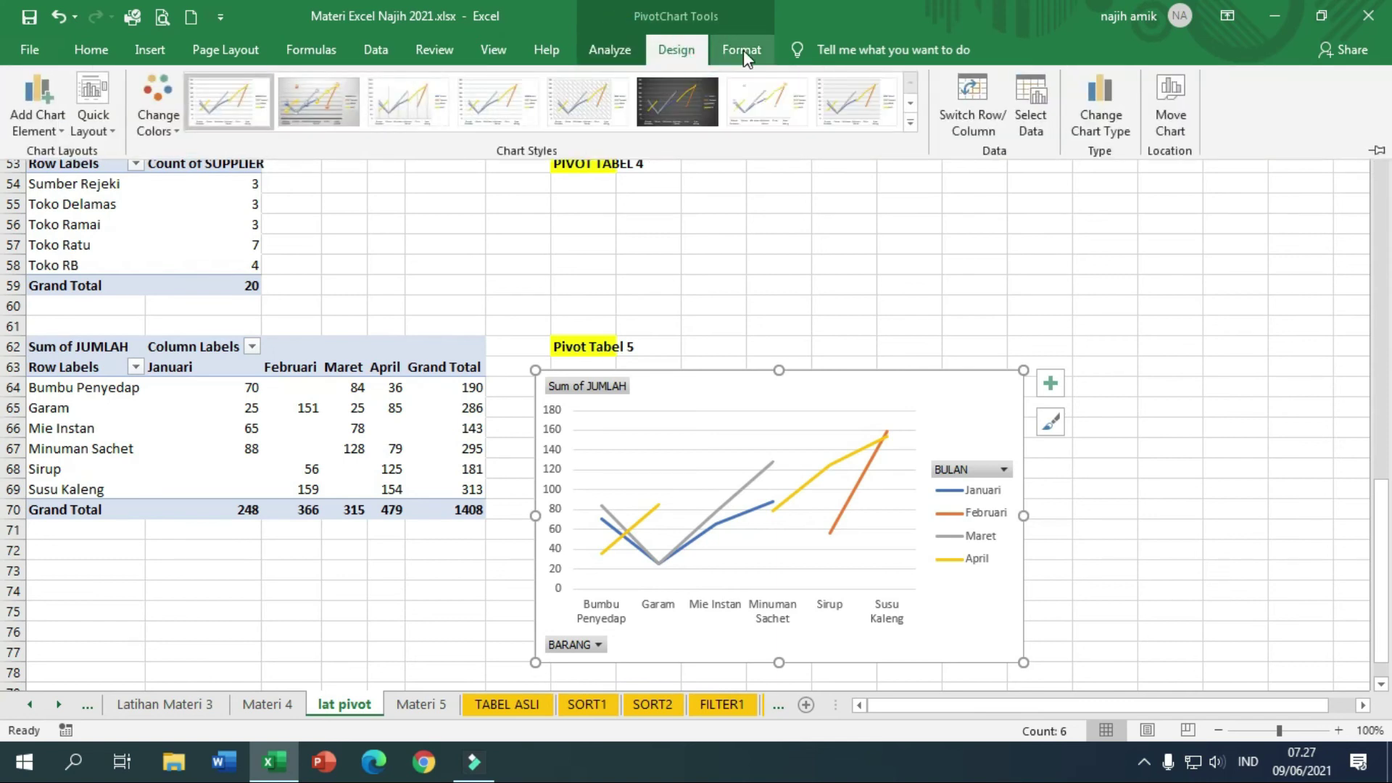
click(611, 47)
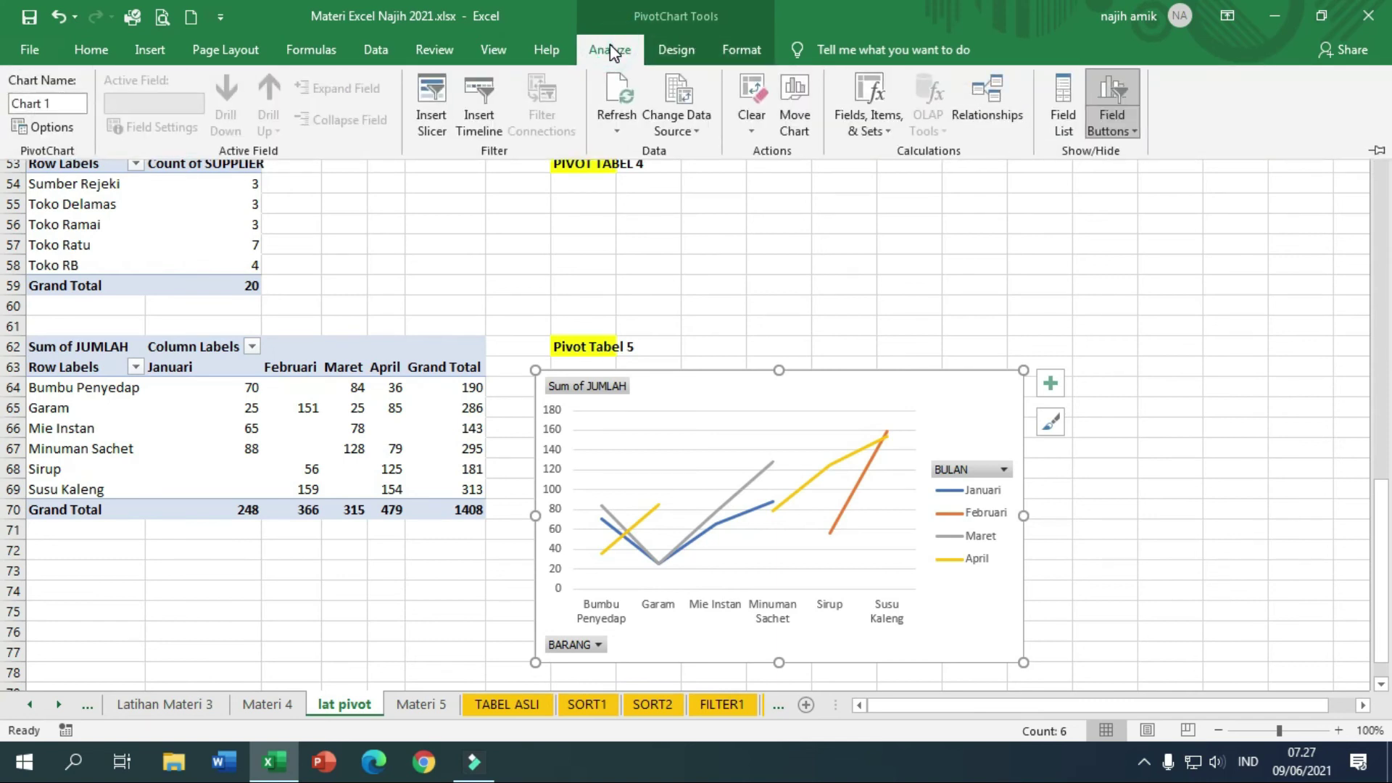
click(1121, 134)
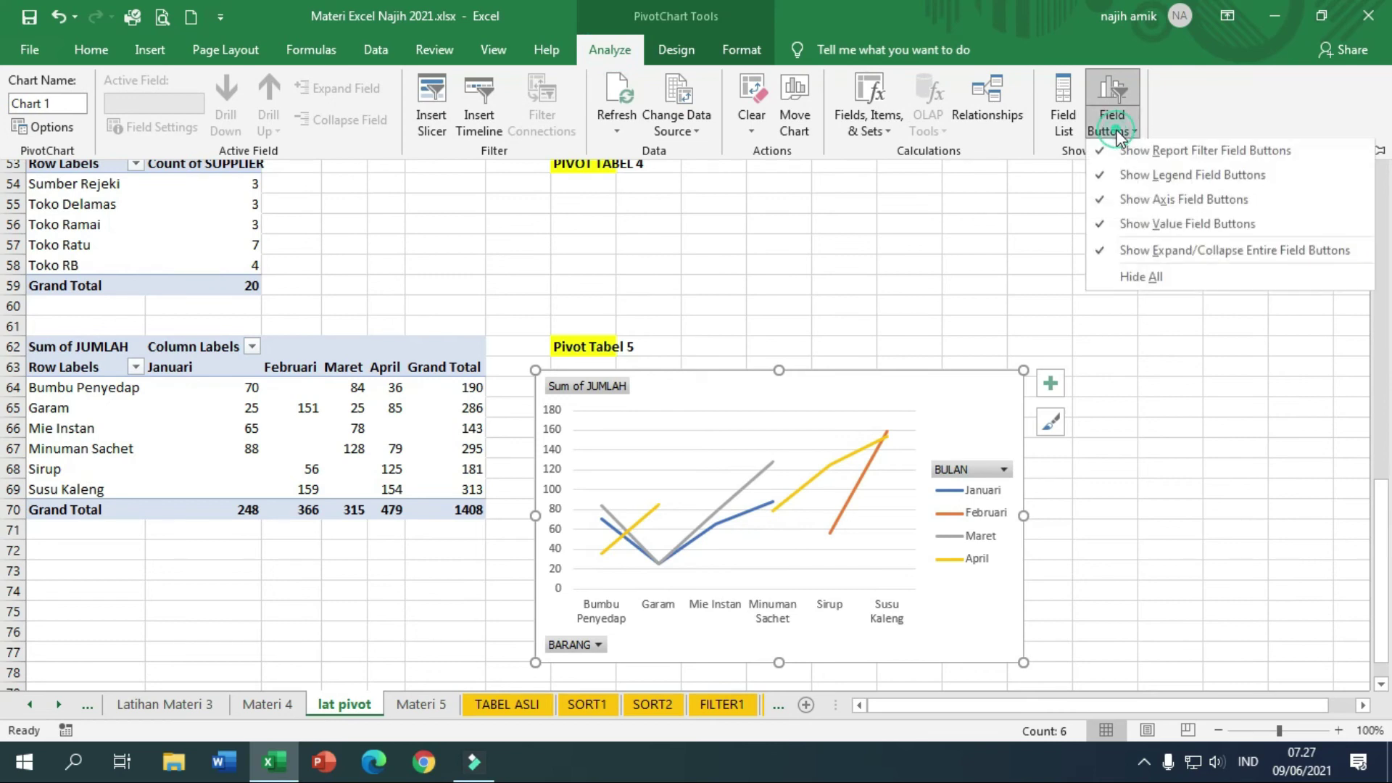
click(1137, 294)
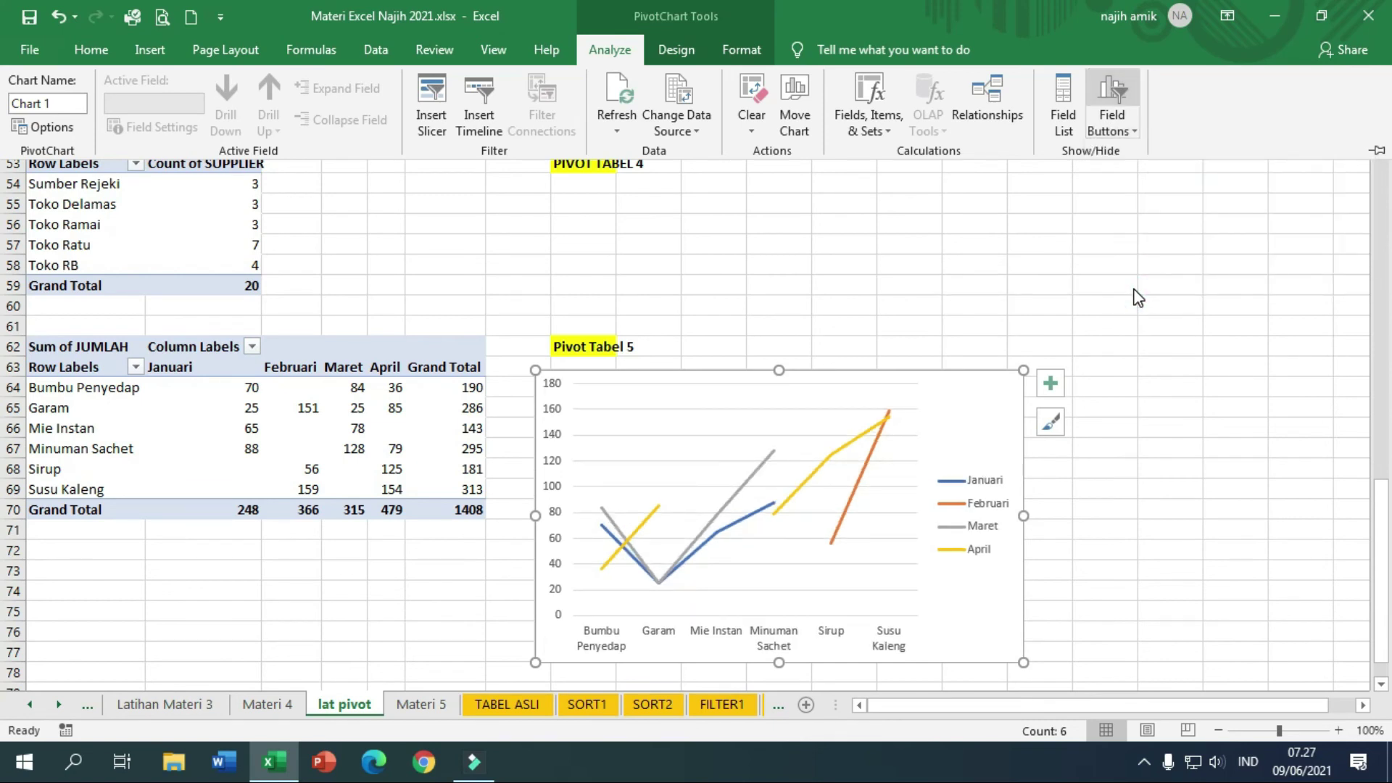
Check the pivot chart's data source and keep the tblenggaljaya table as its range
click(690, 131)
click(690, 131)
click(686, 90)
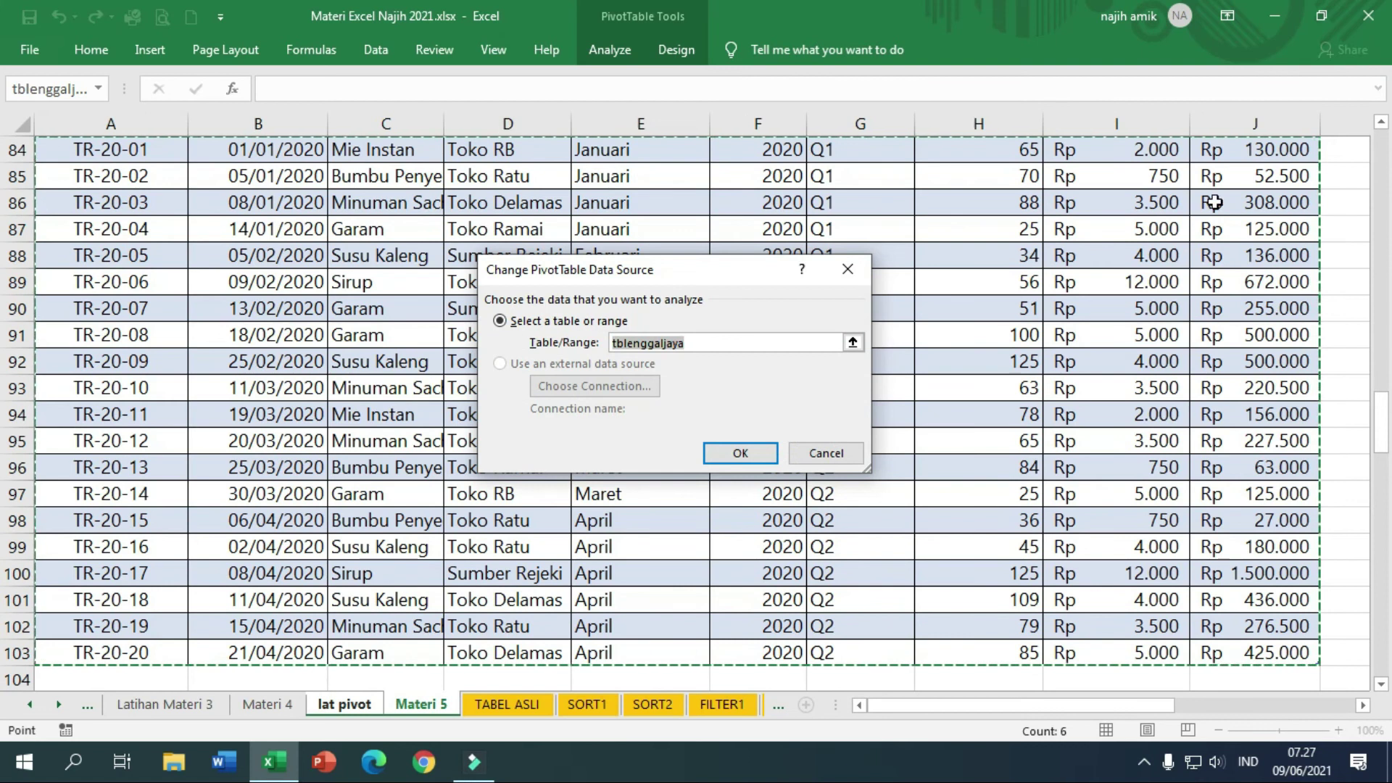
click(758, 460)
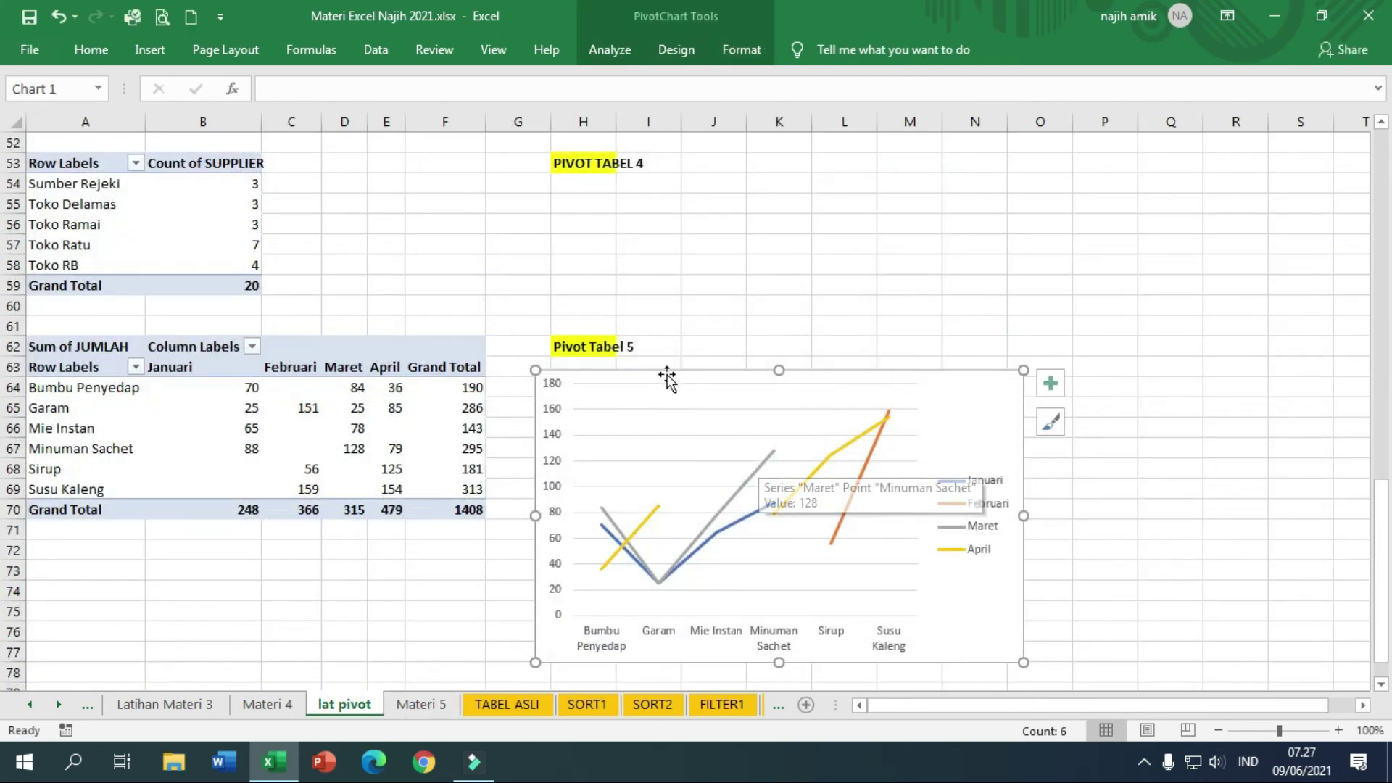
Switch the pivot chart's rows and columns, replacing the existing sheet data, and move the chart clear of the widened pivot table
click(623, 51)
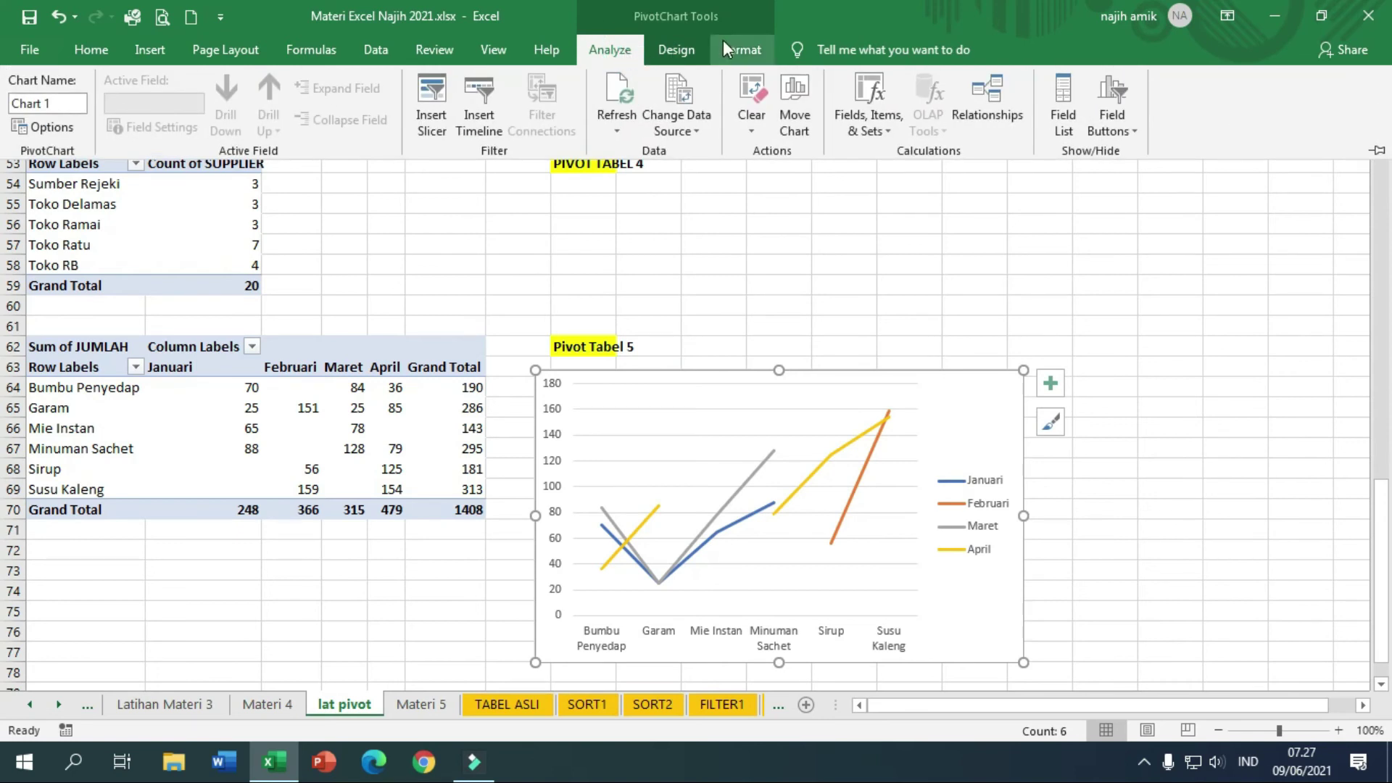
click(694, 45)
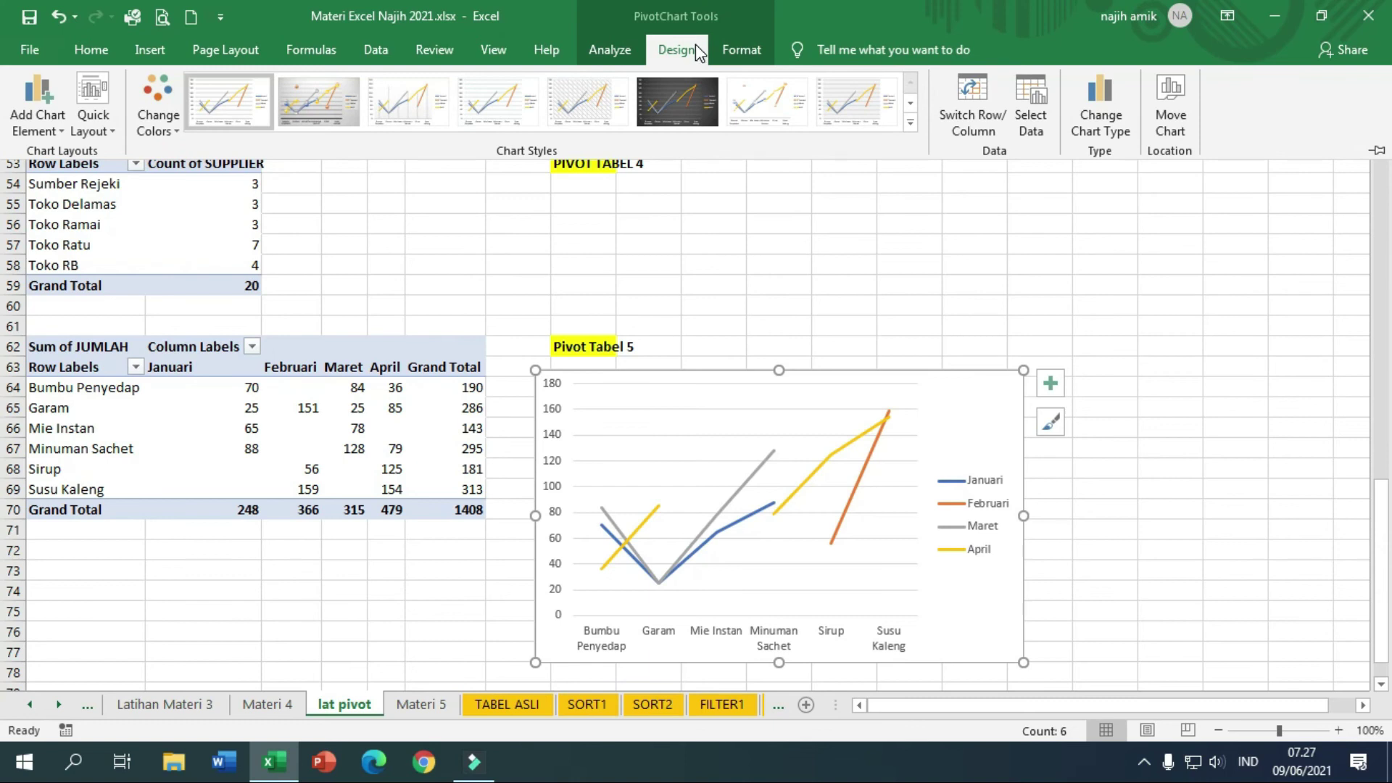
click(969, 107)
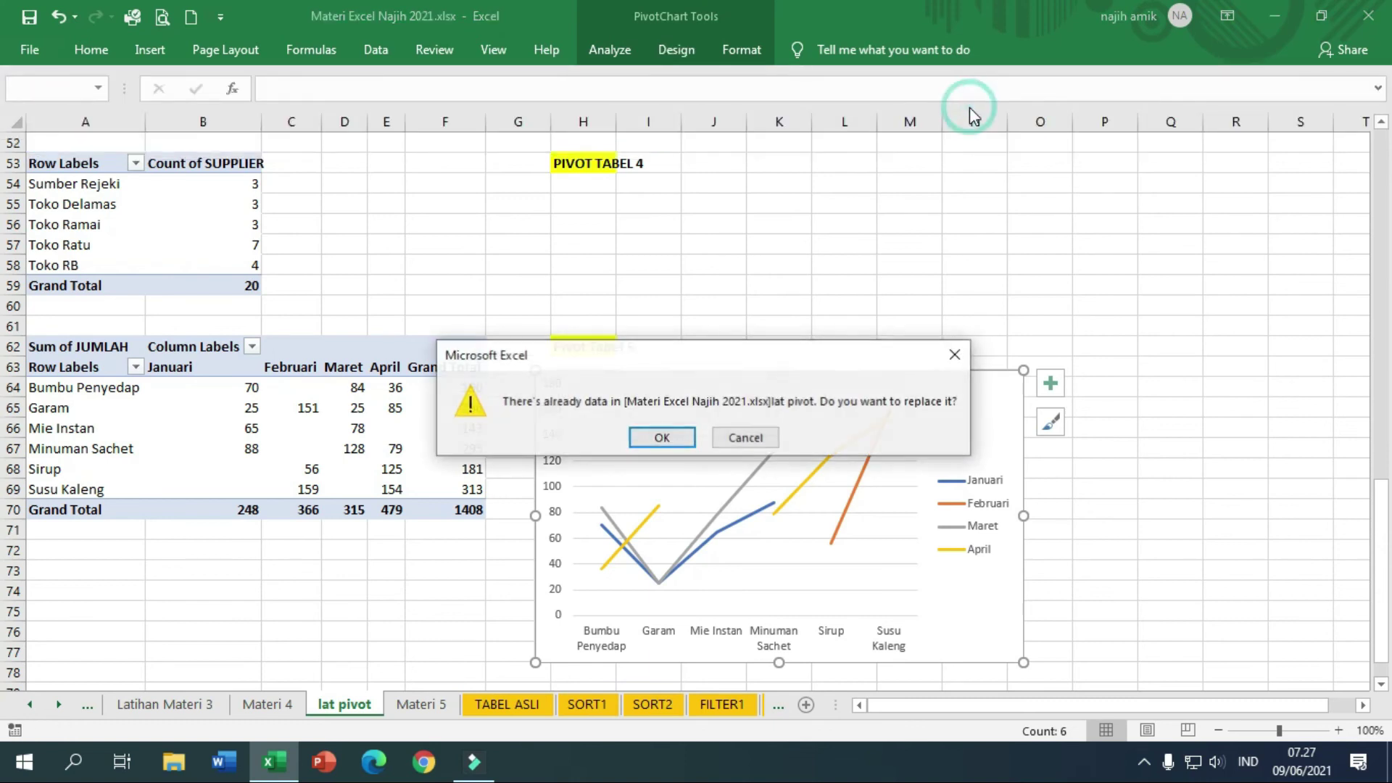
click(656, 438)
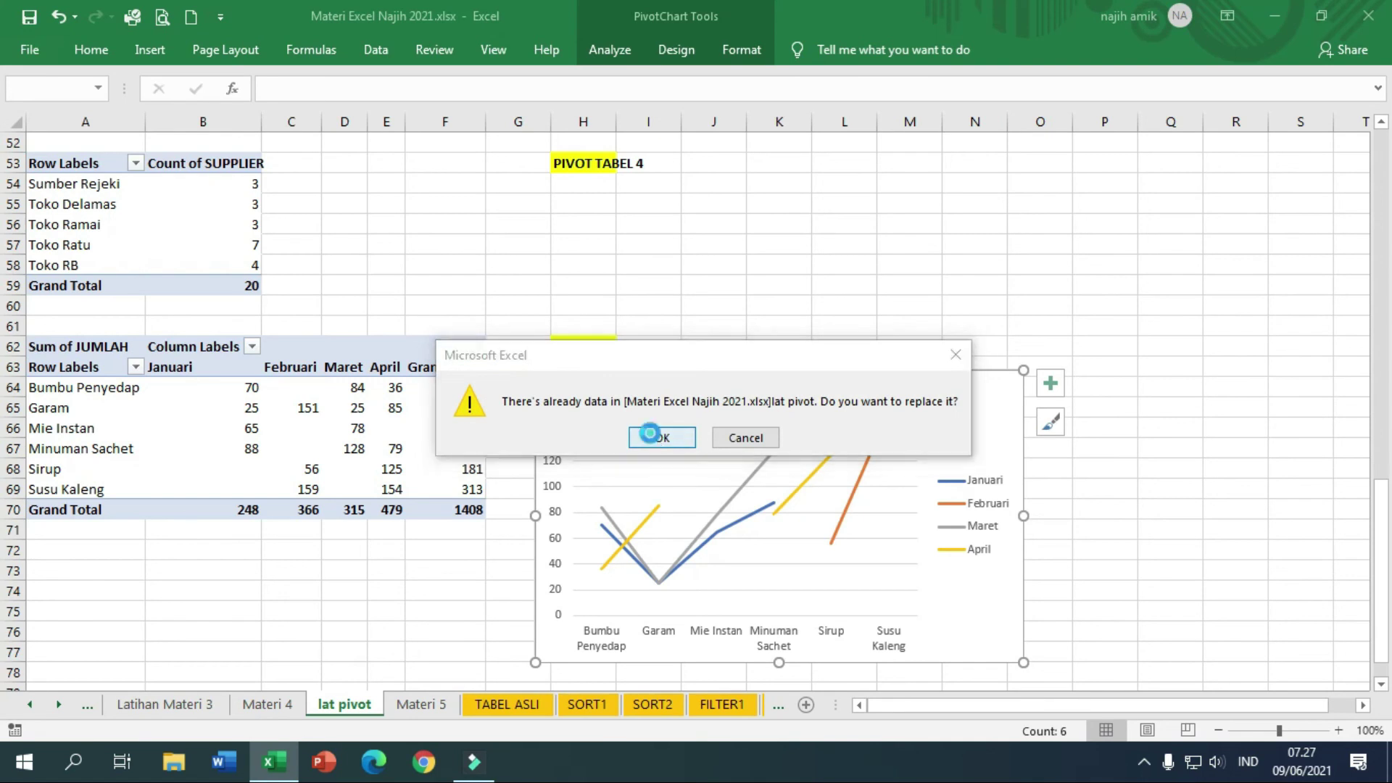
drag(735, 376, 878, 327)
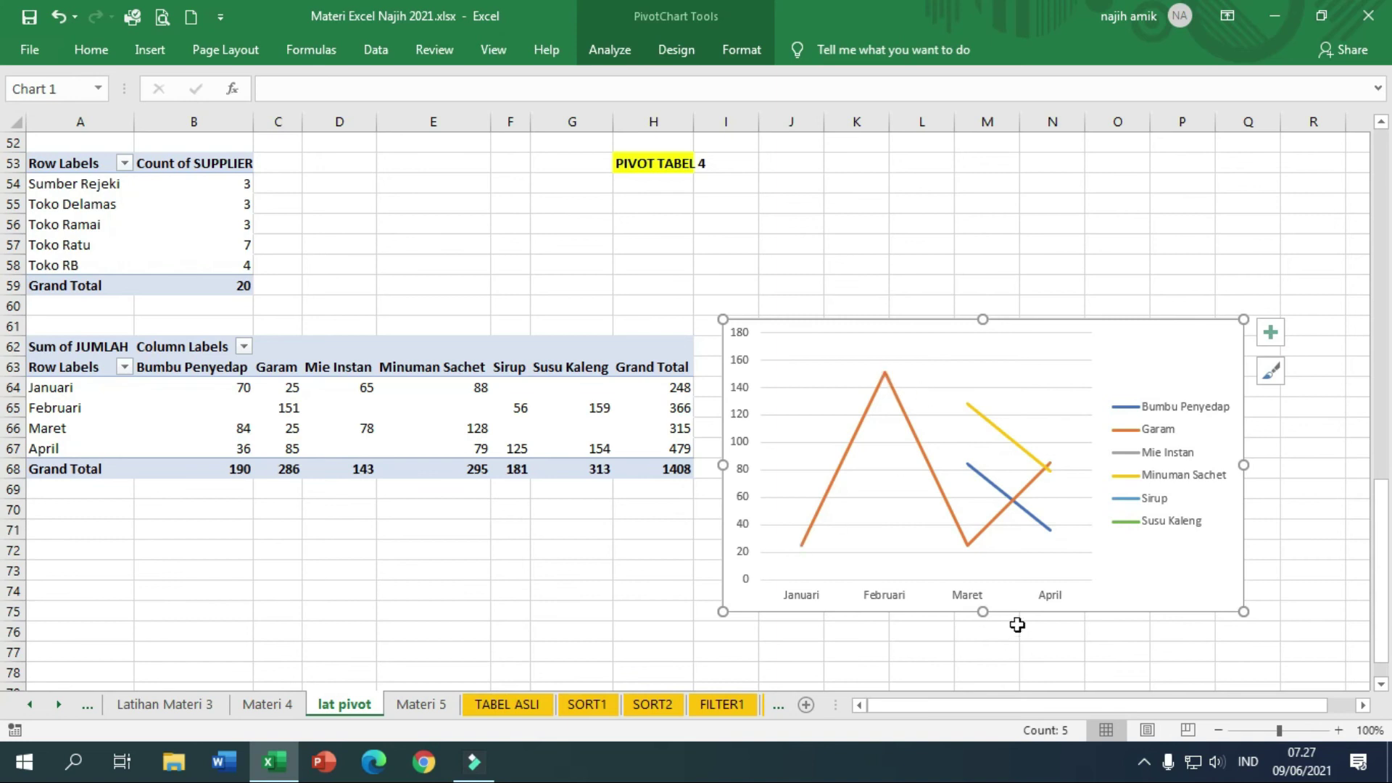
click(64, 393)
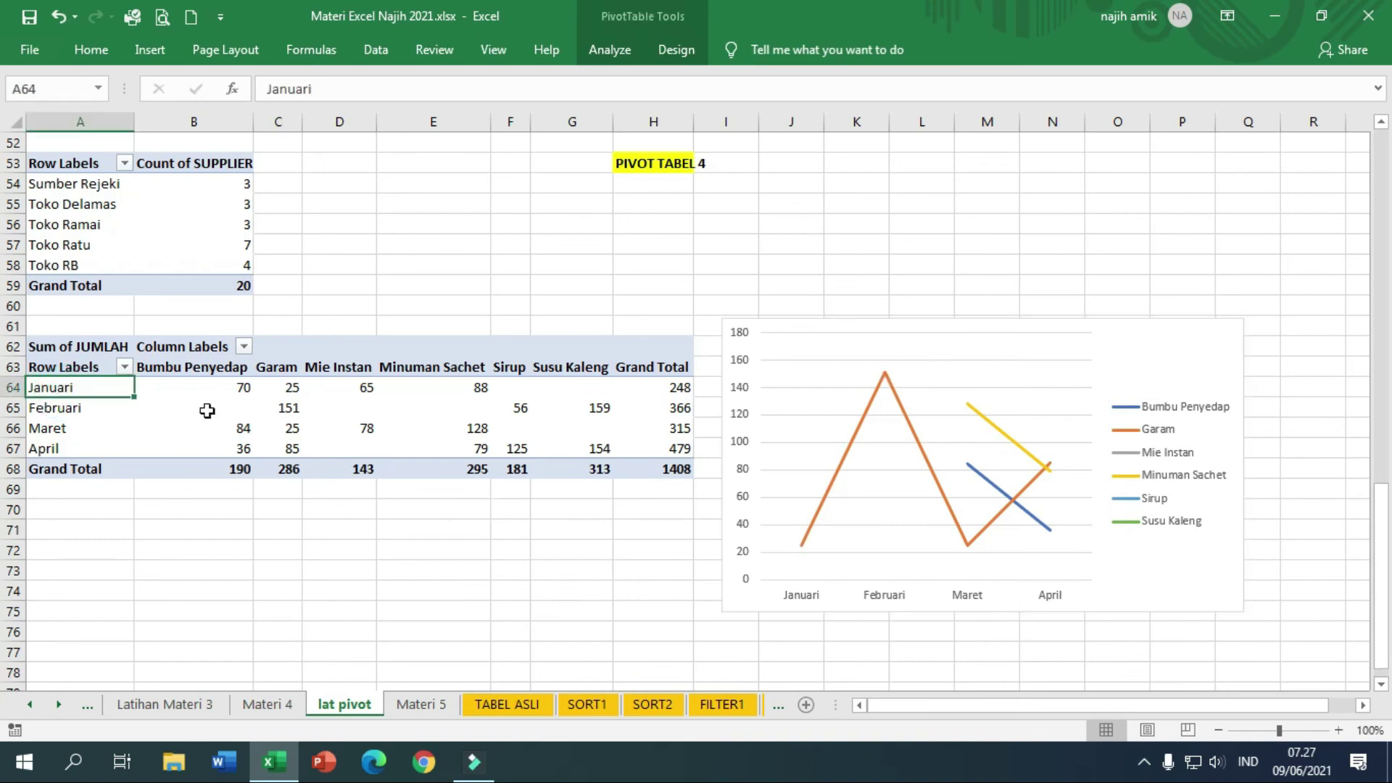
Switch the fifth pivot chart's rows and columns so the goods run along the axis and the months form the lines
click(926, 312)
click(926, 335)
click(610, 51)
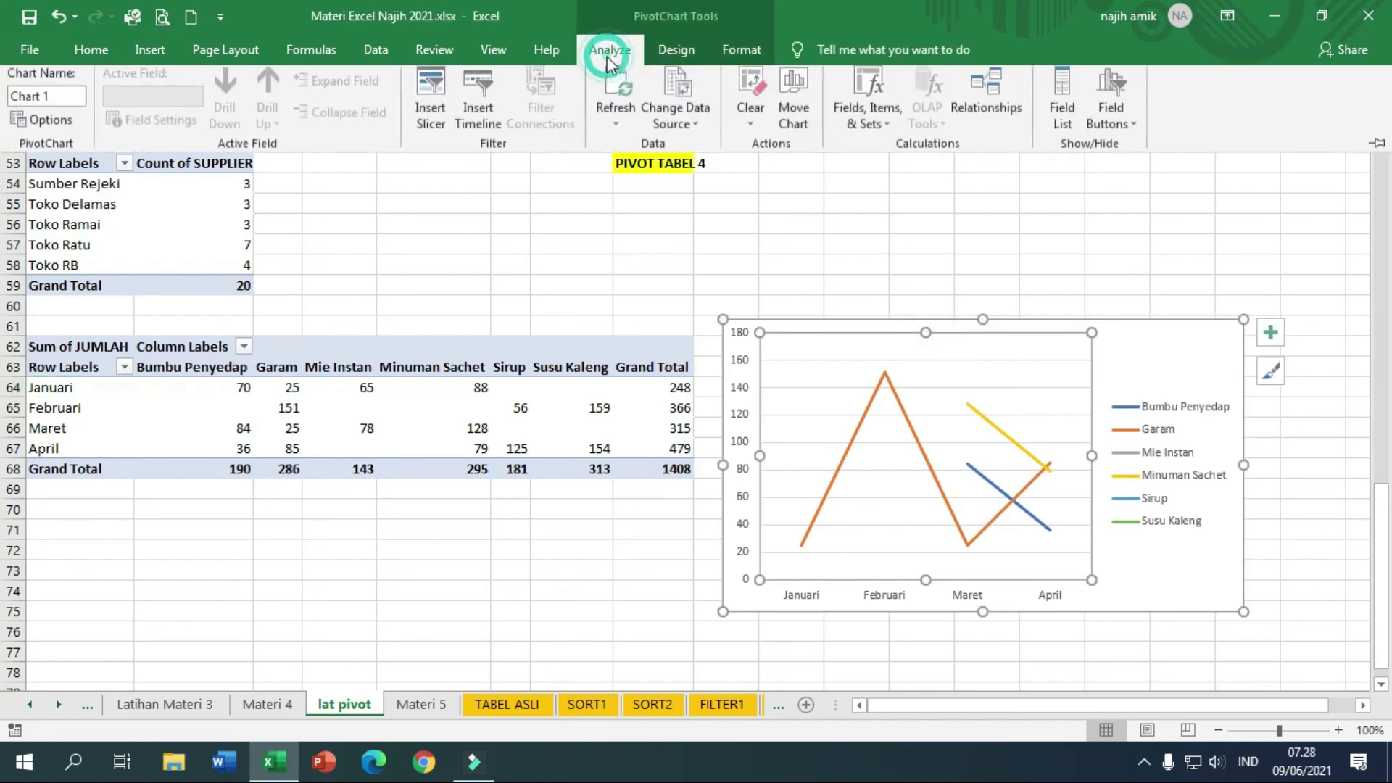
click(667, 52)
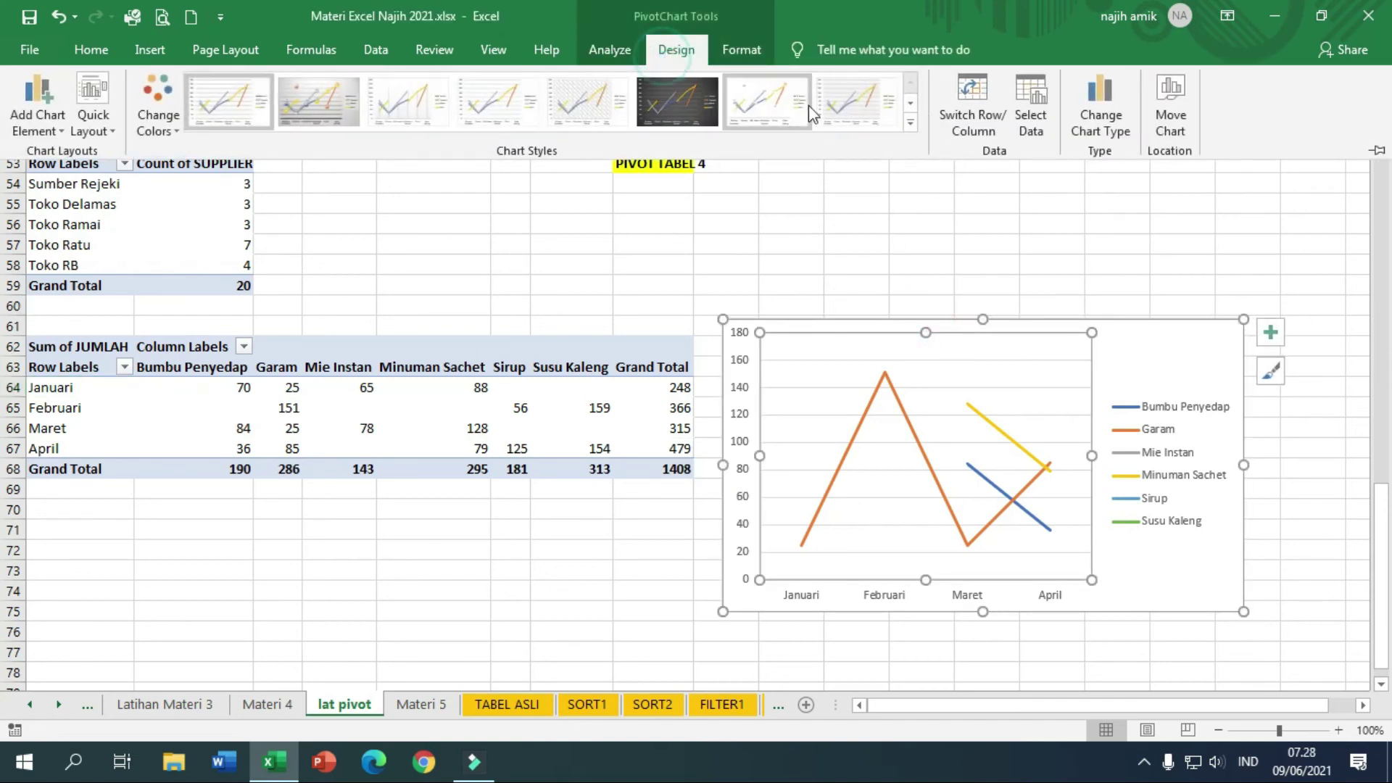
click(960, 94)
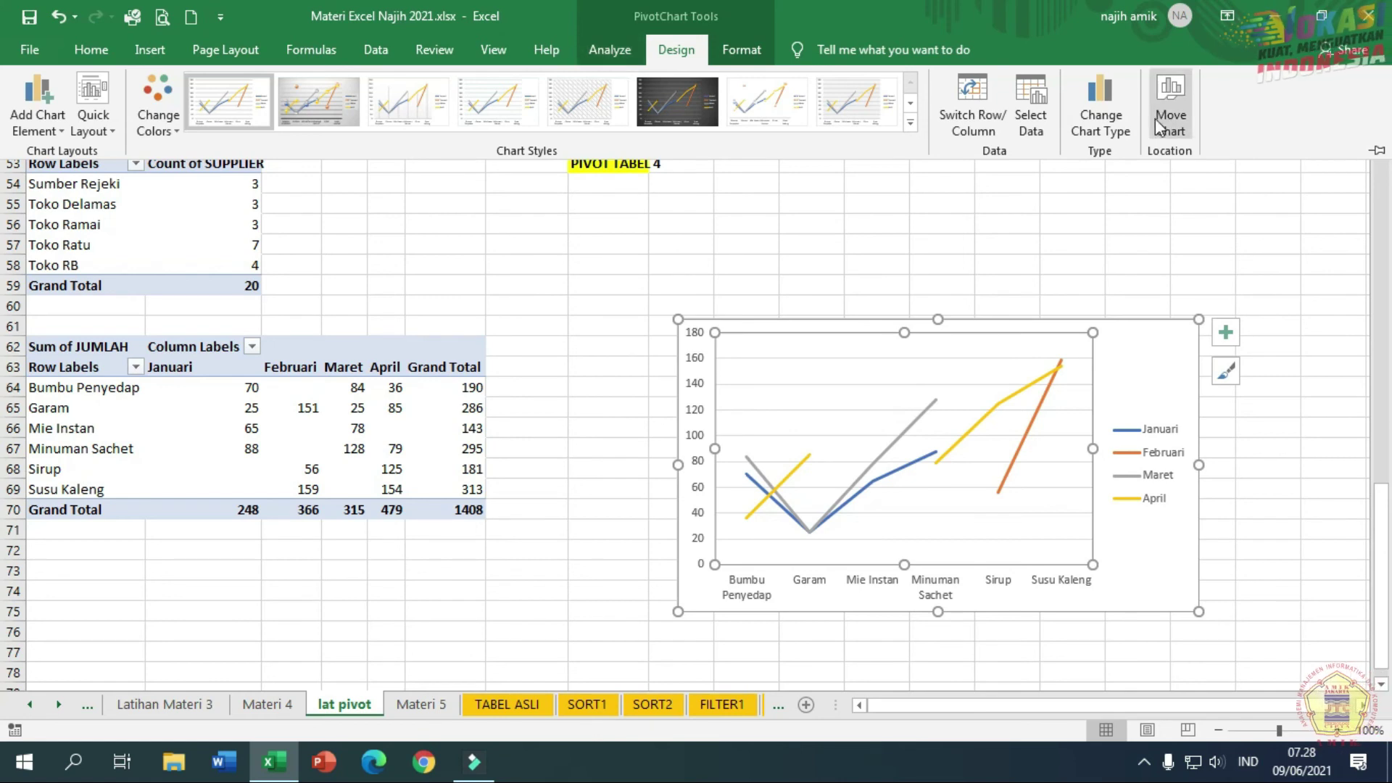
Change the pivot chart's type to Stacked Line and widen the chart on both sides
click(1124, 120)
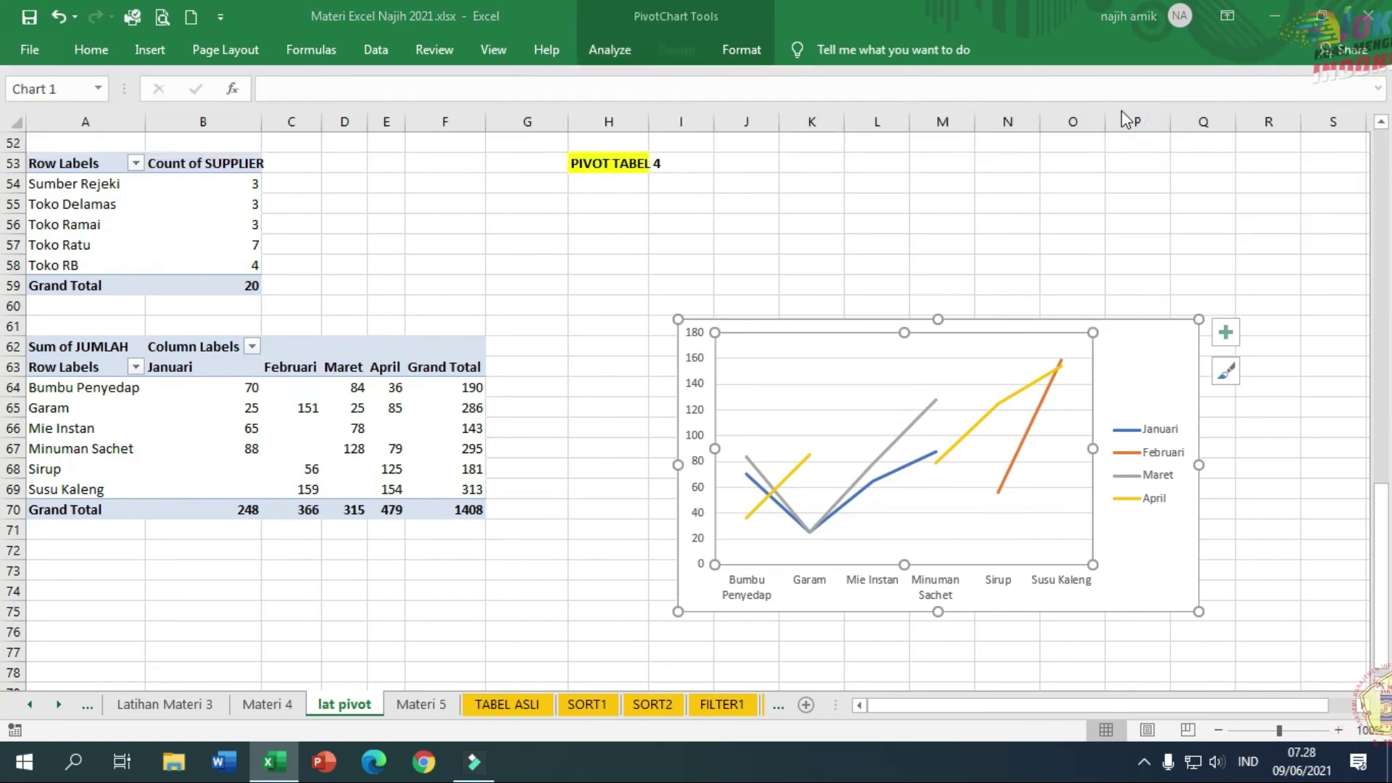
click(636, 158)
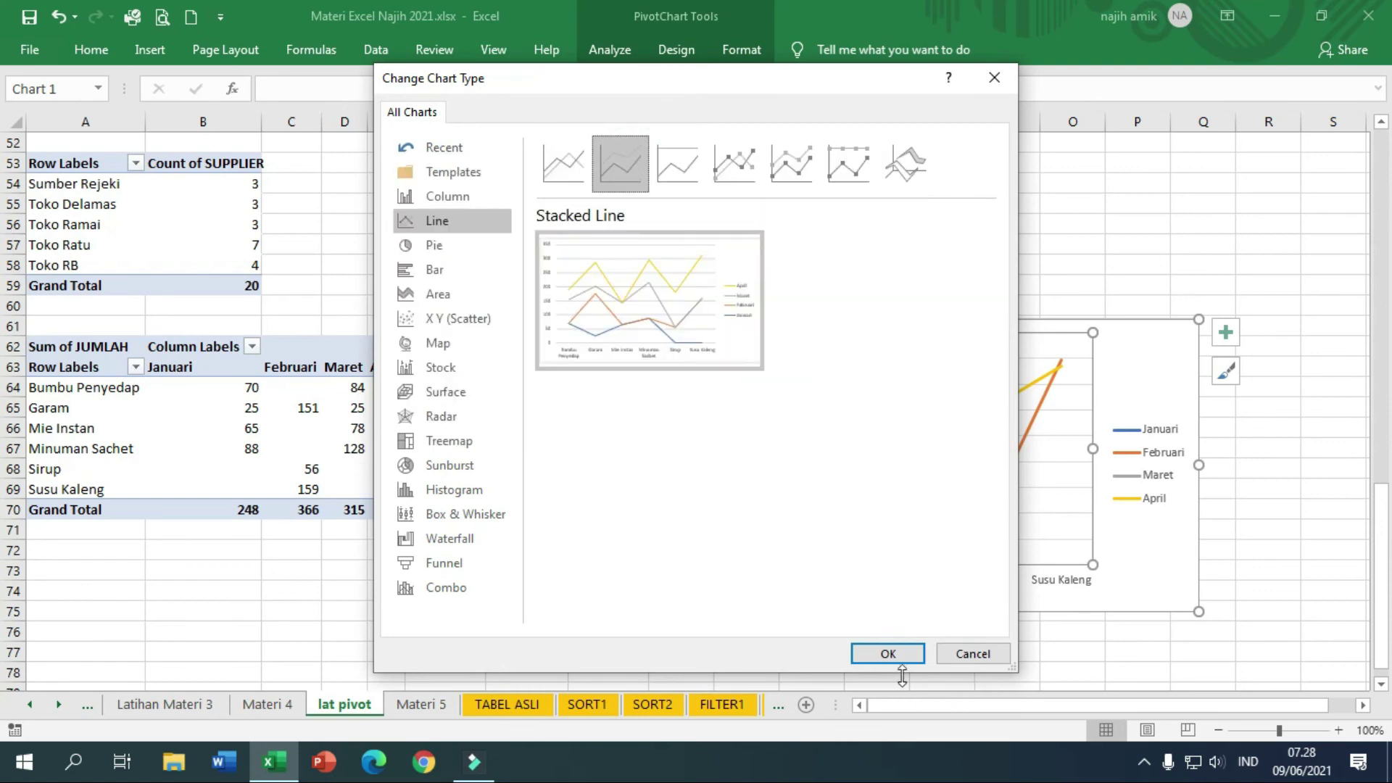
click(889, 654)
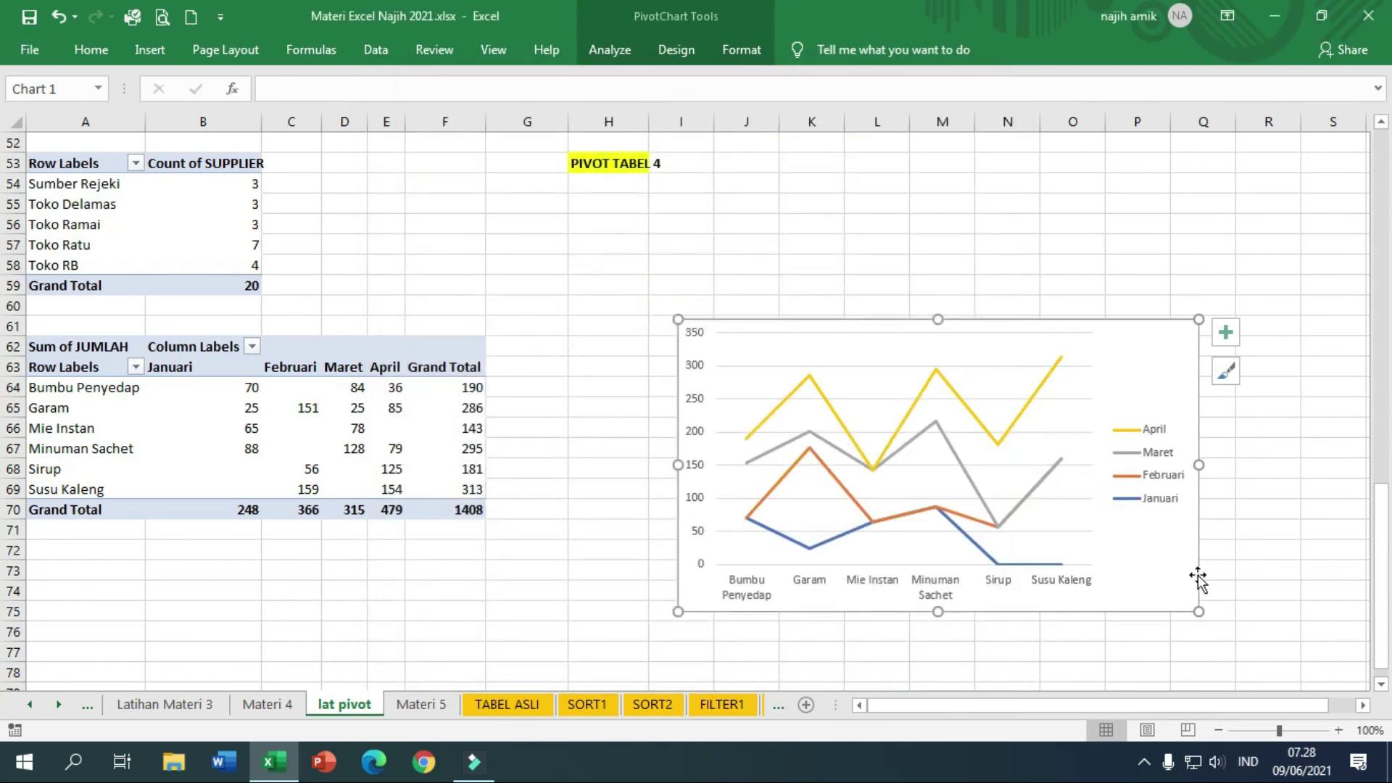
drag(1198, 465, 1303, 468)
drag(678, 465, 584, 468)
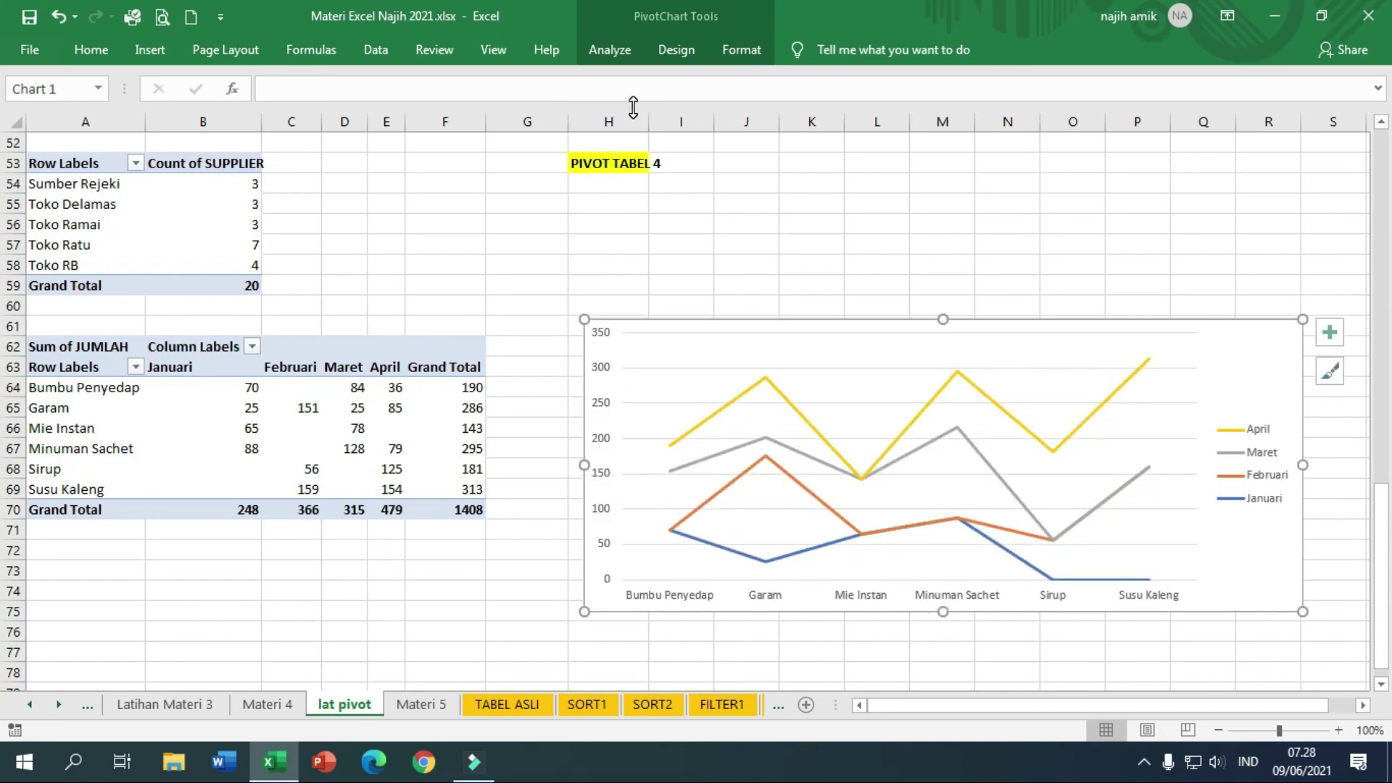
Add a title above the pivot chart reading "Grafik Barang per Bulan"
click(676, 49)
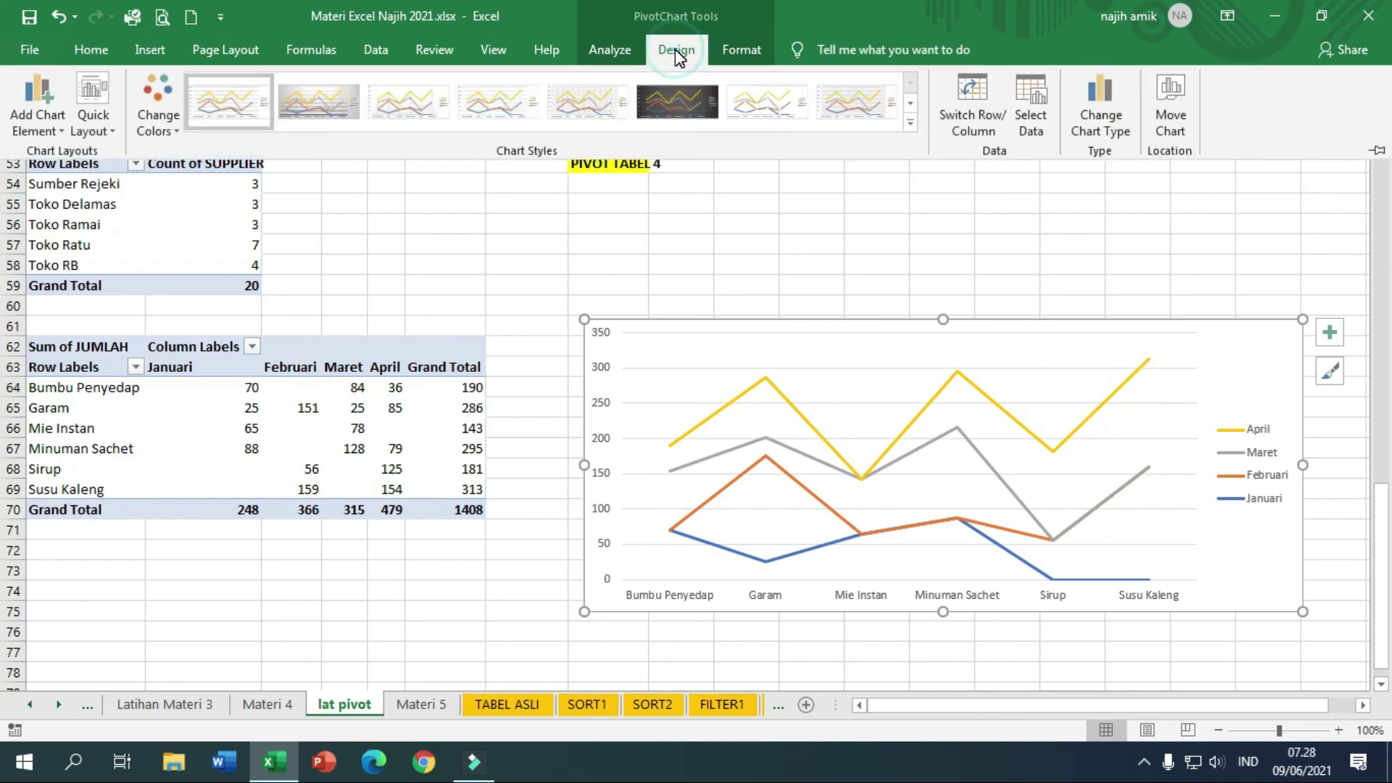
click(50, 123)
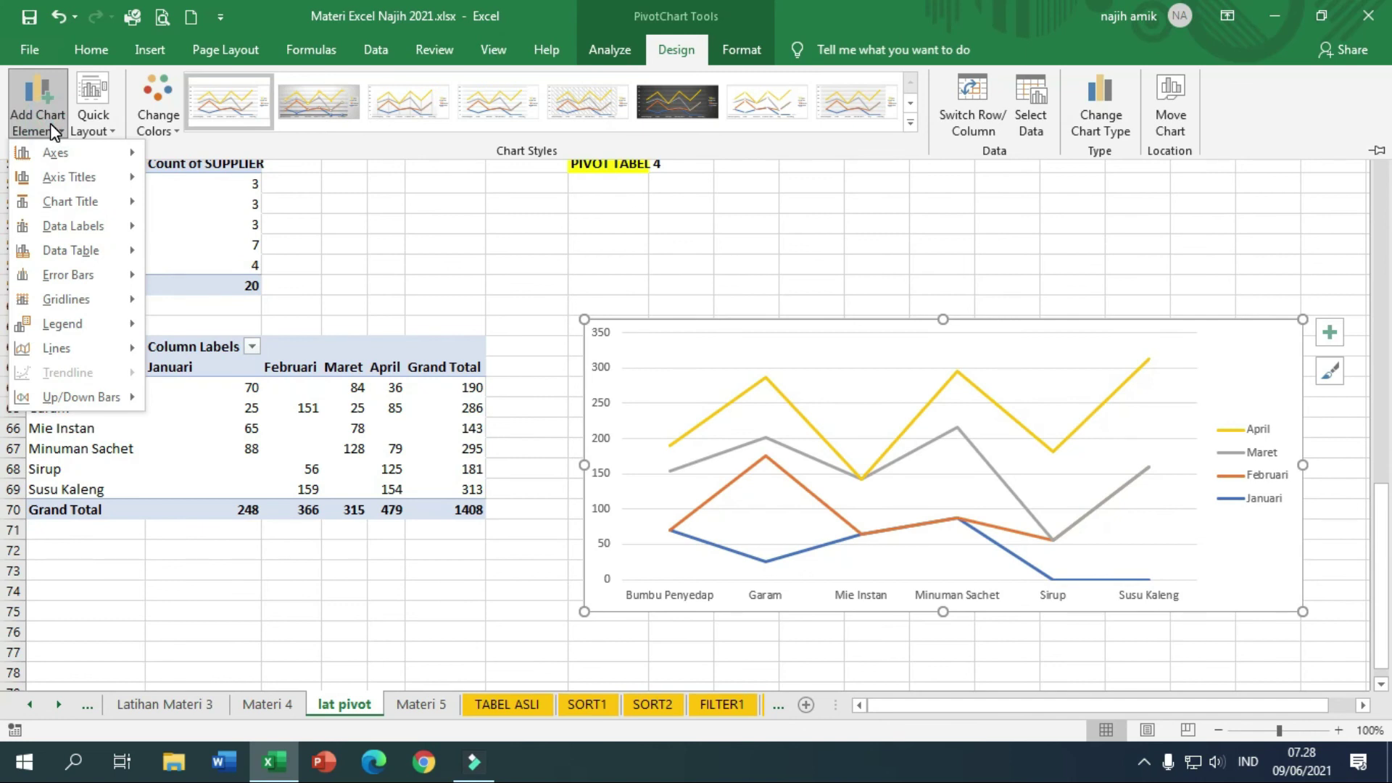
mouse_move(72, 202)
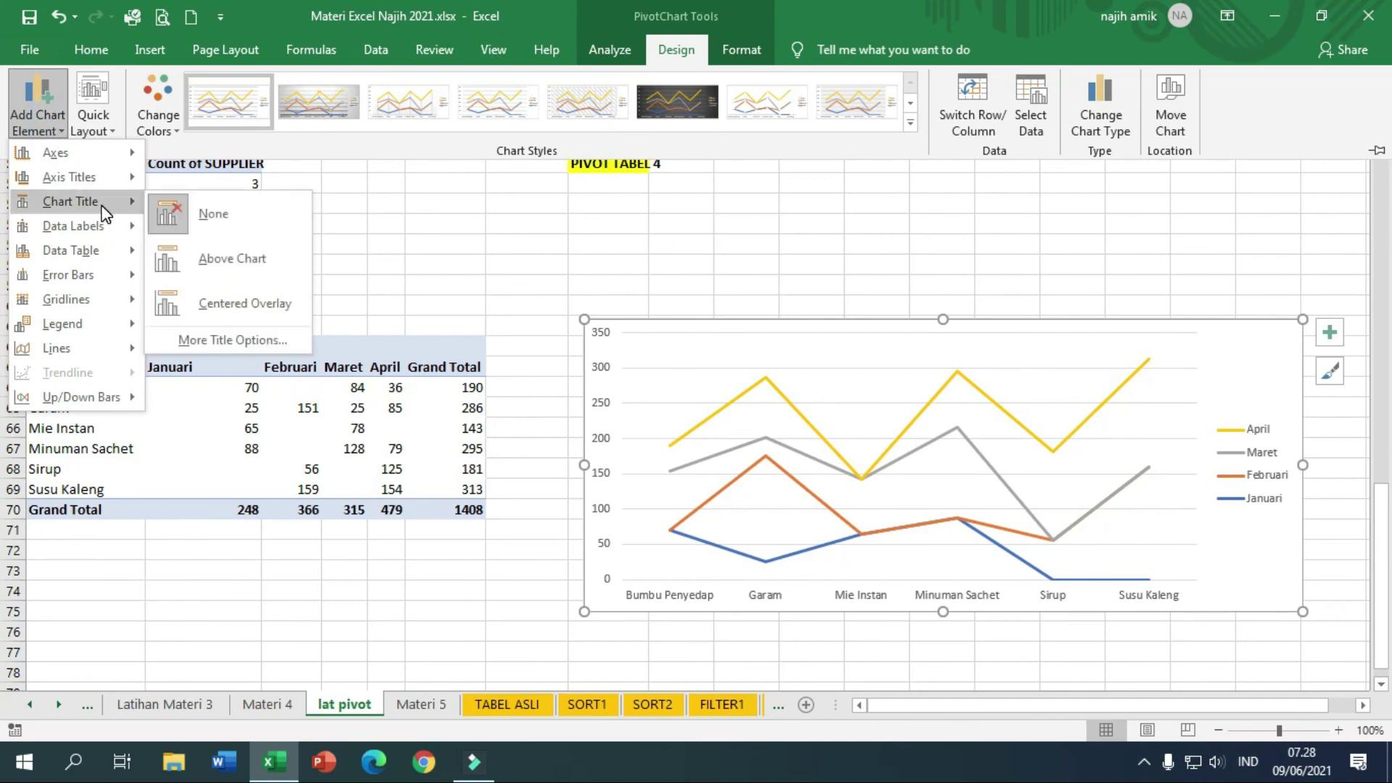
click(243, 258)
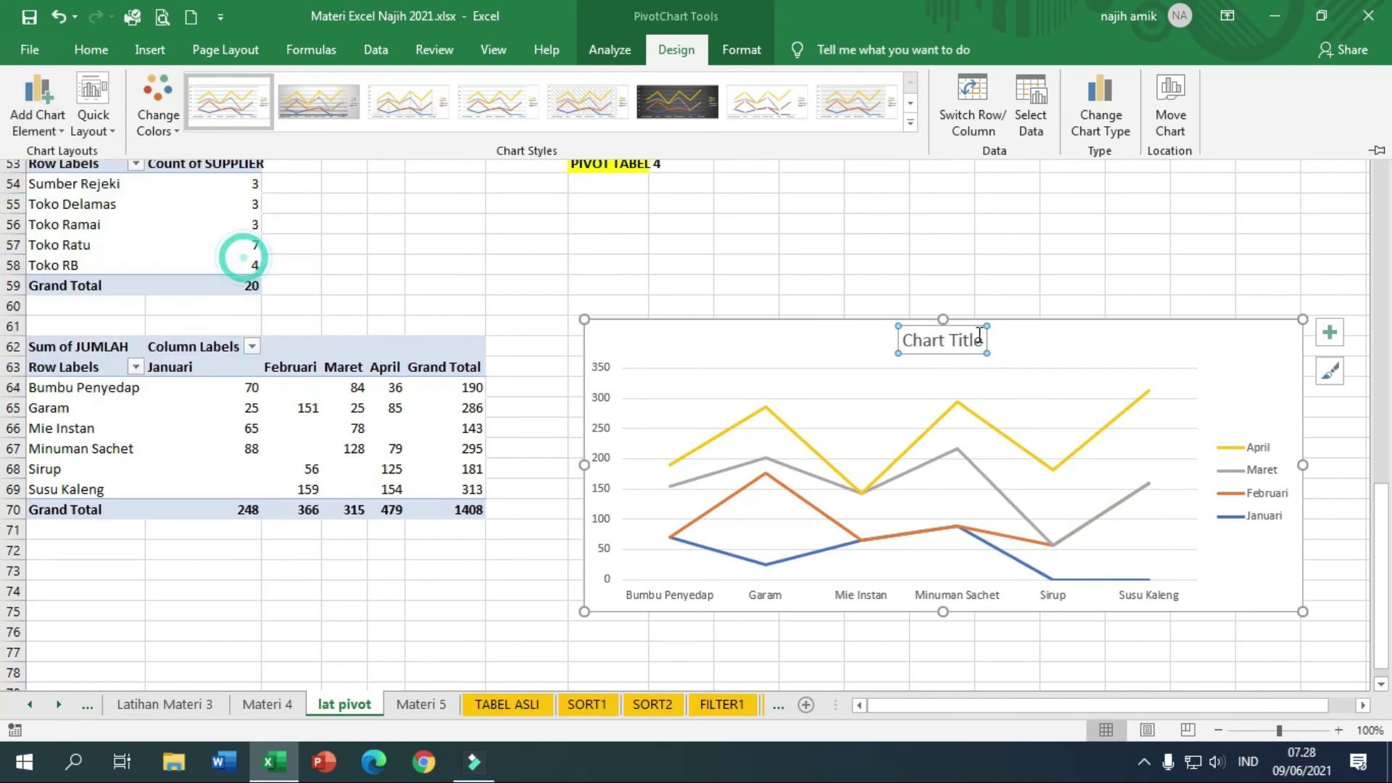
click(974, 339)
key(BackSpace)
key(BackSpace)
key(BackSpace)
key(BackSpace)
key(BackSpace)
key(BackSpace)
key(BackSpace)
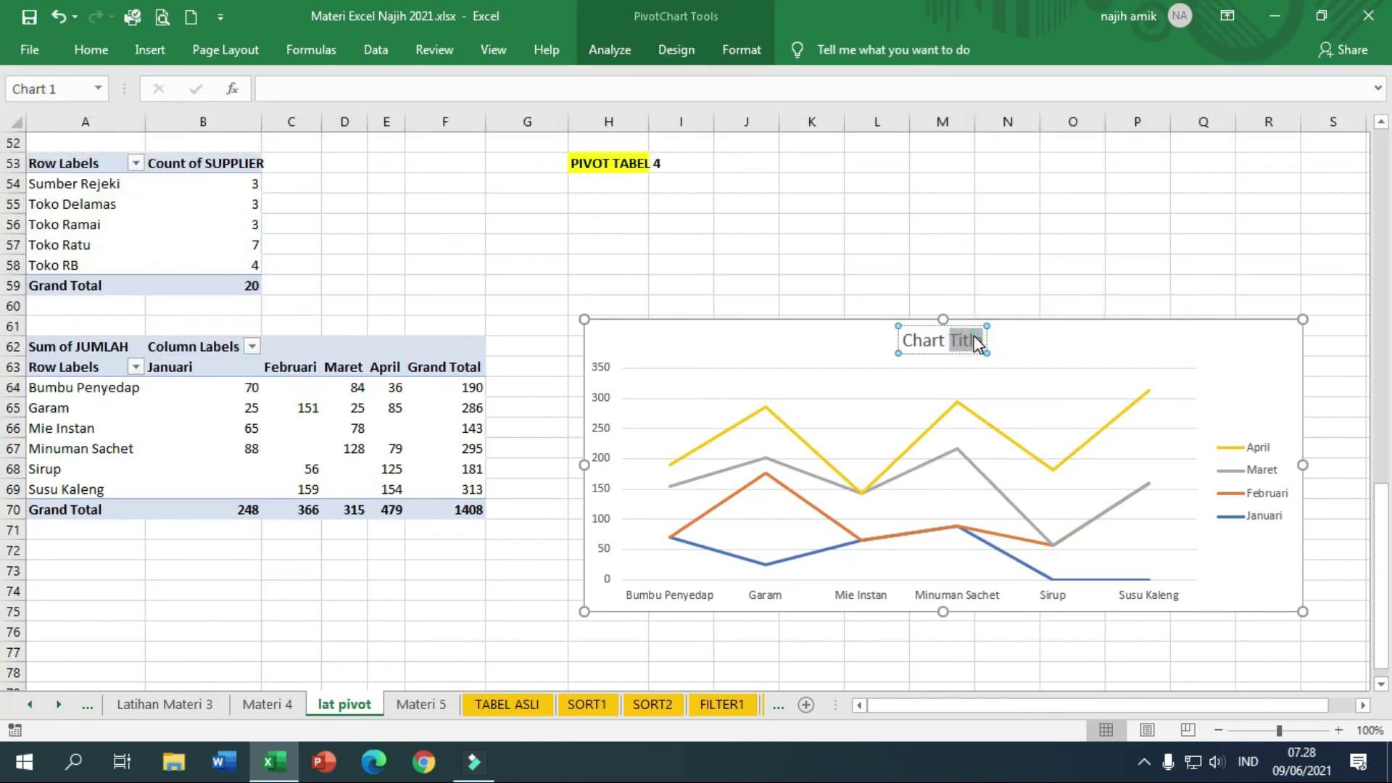
text(G)
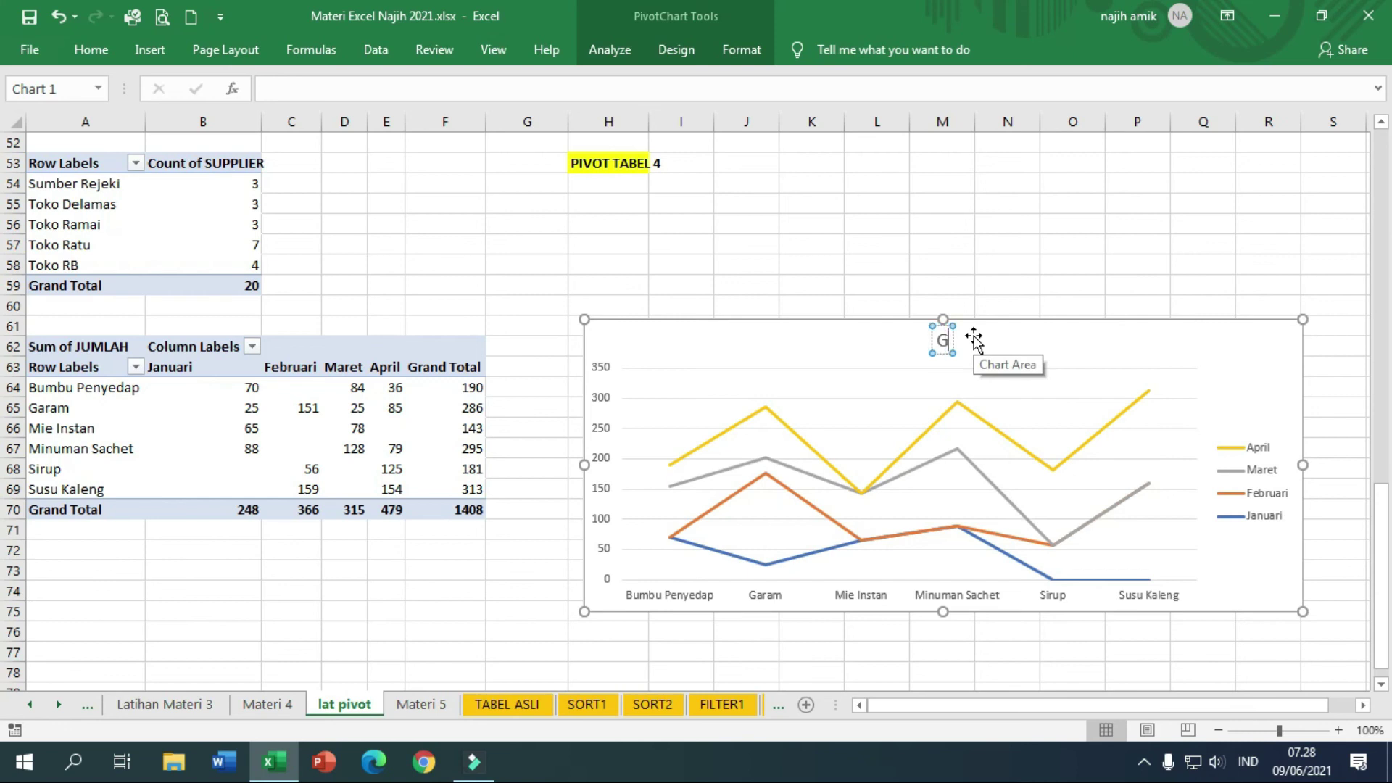
text(rafik)
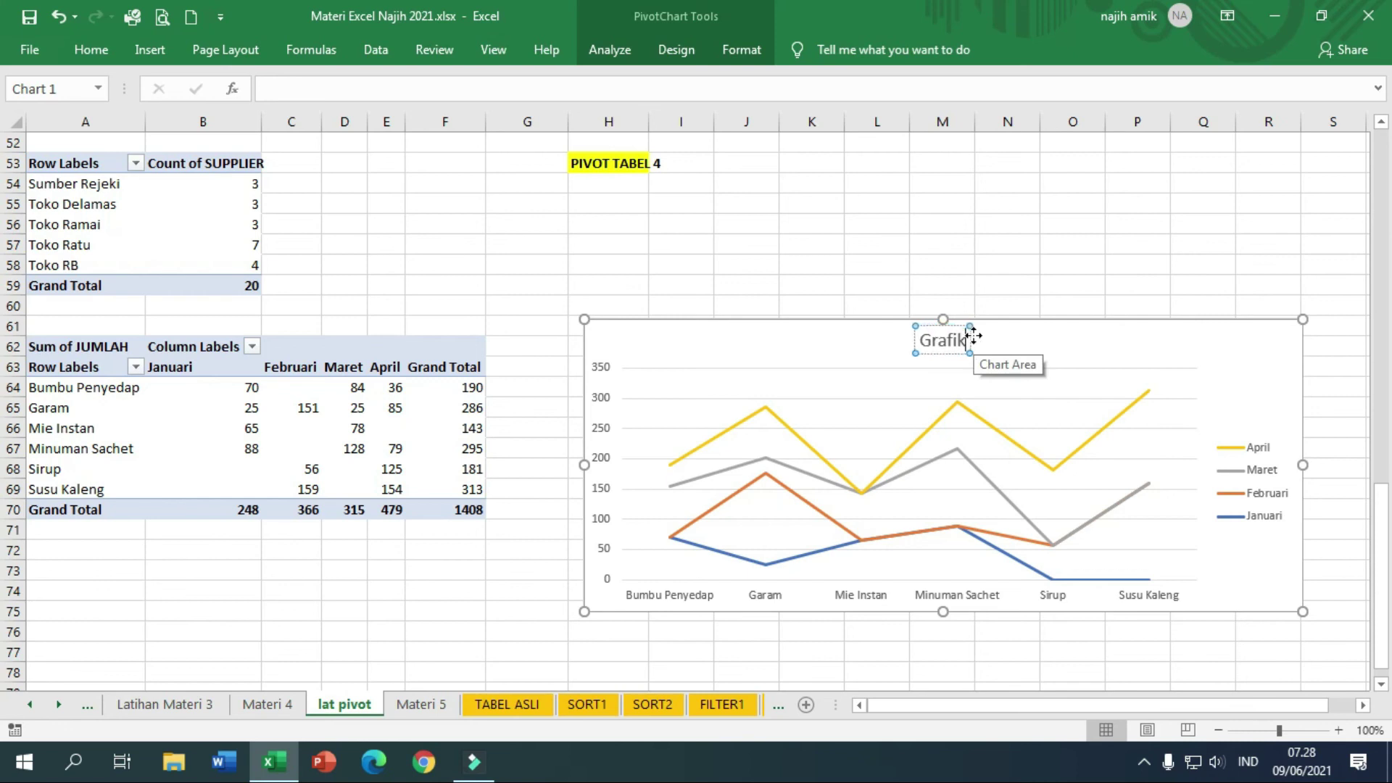
text( Barang)
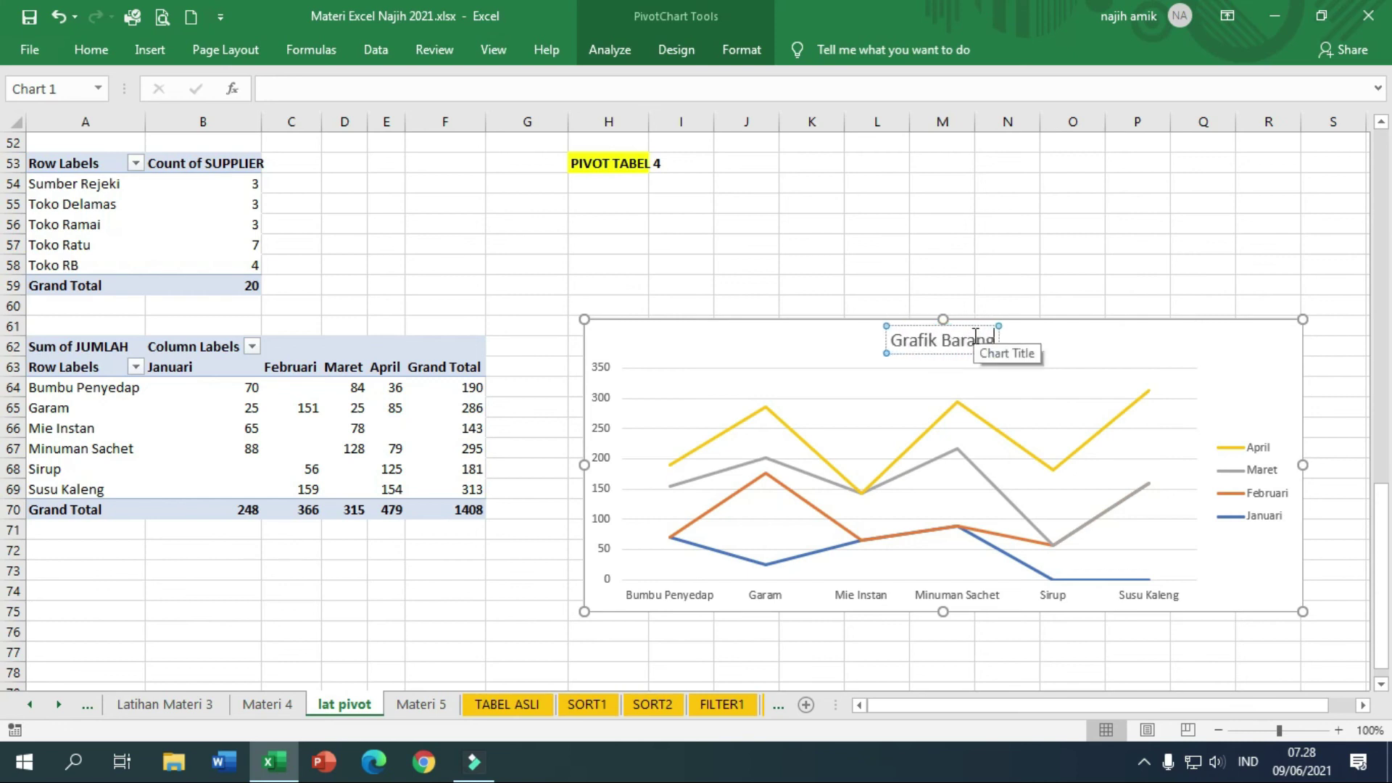
text( per Bu)
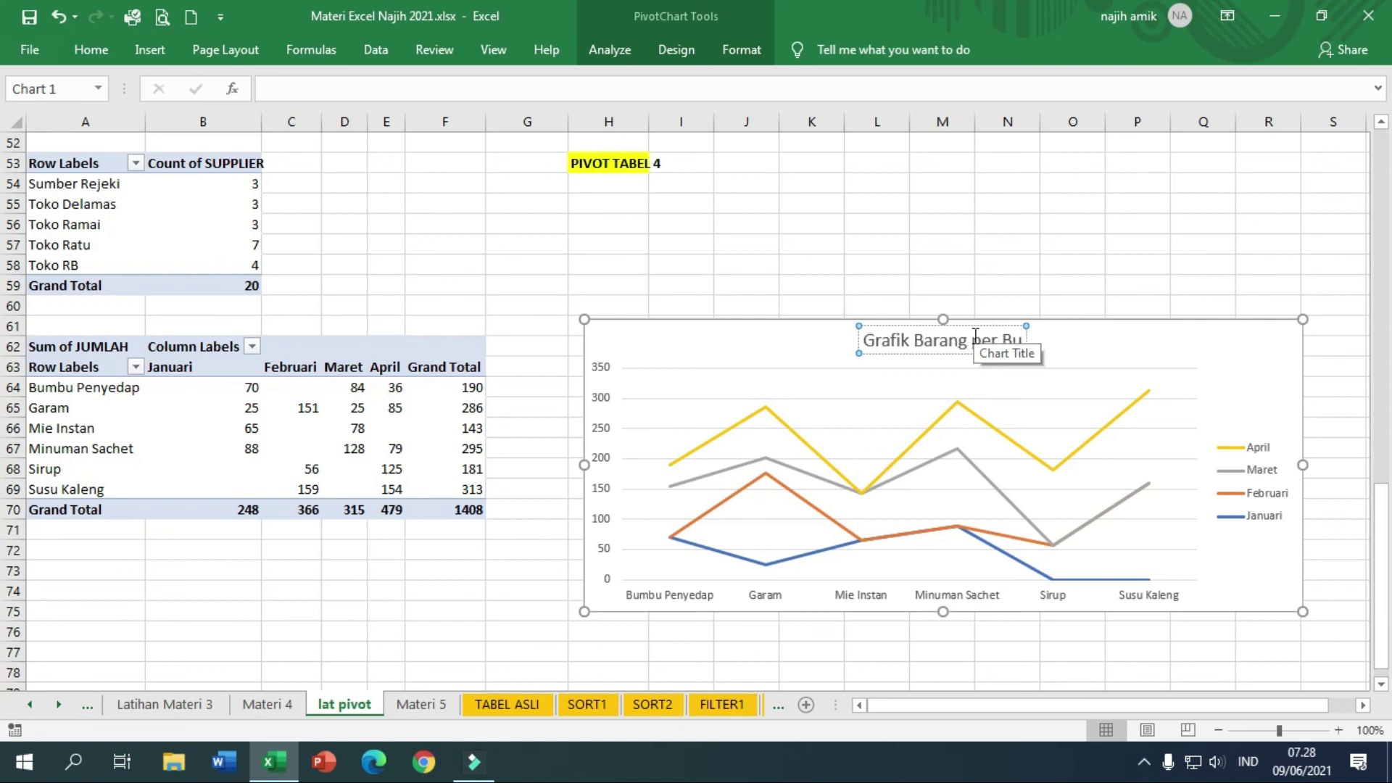
text(lan)
click(1193, 326)
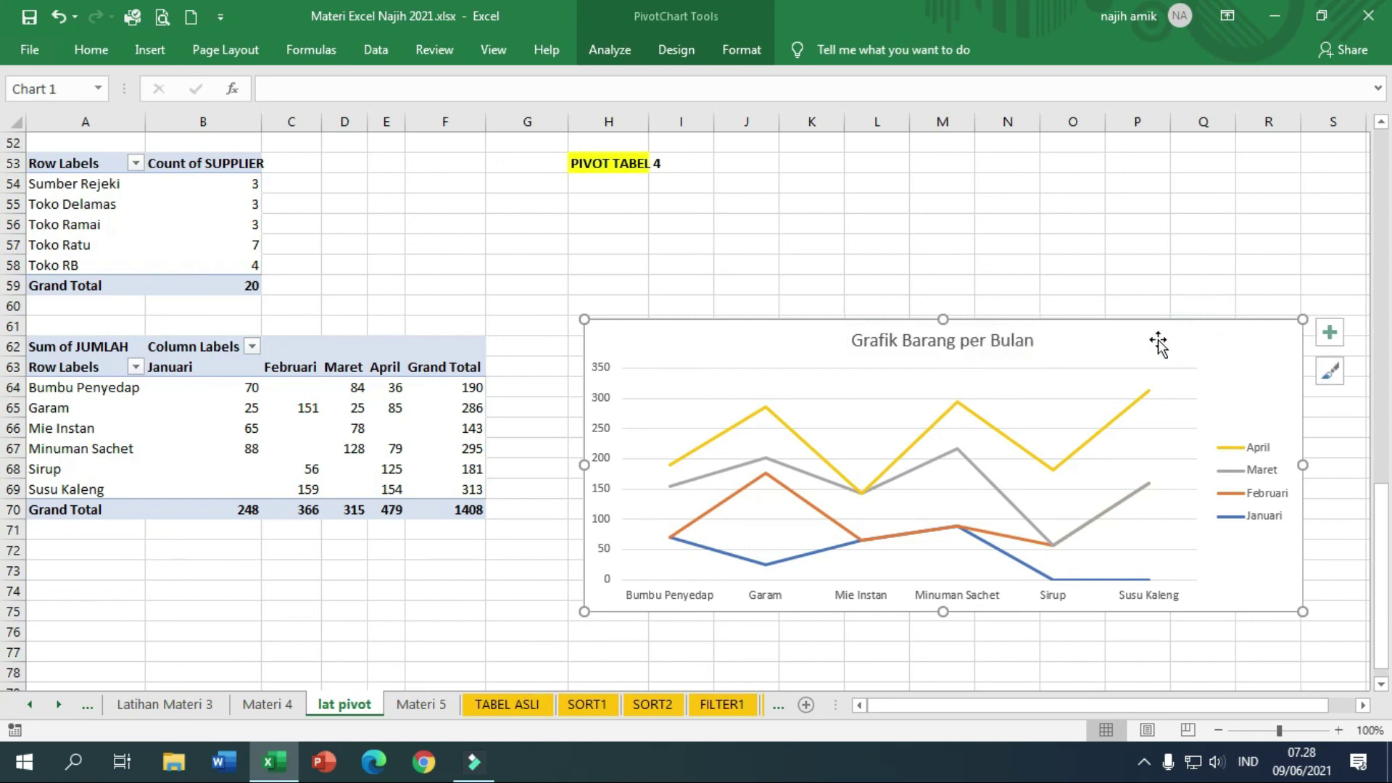
Apply the dark chart style with round line markers to the pivot chart and nudge the chart's position slightly
click(673, 52)
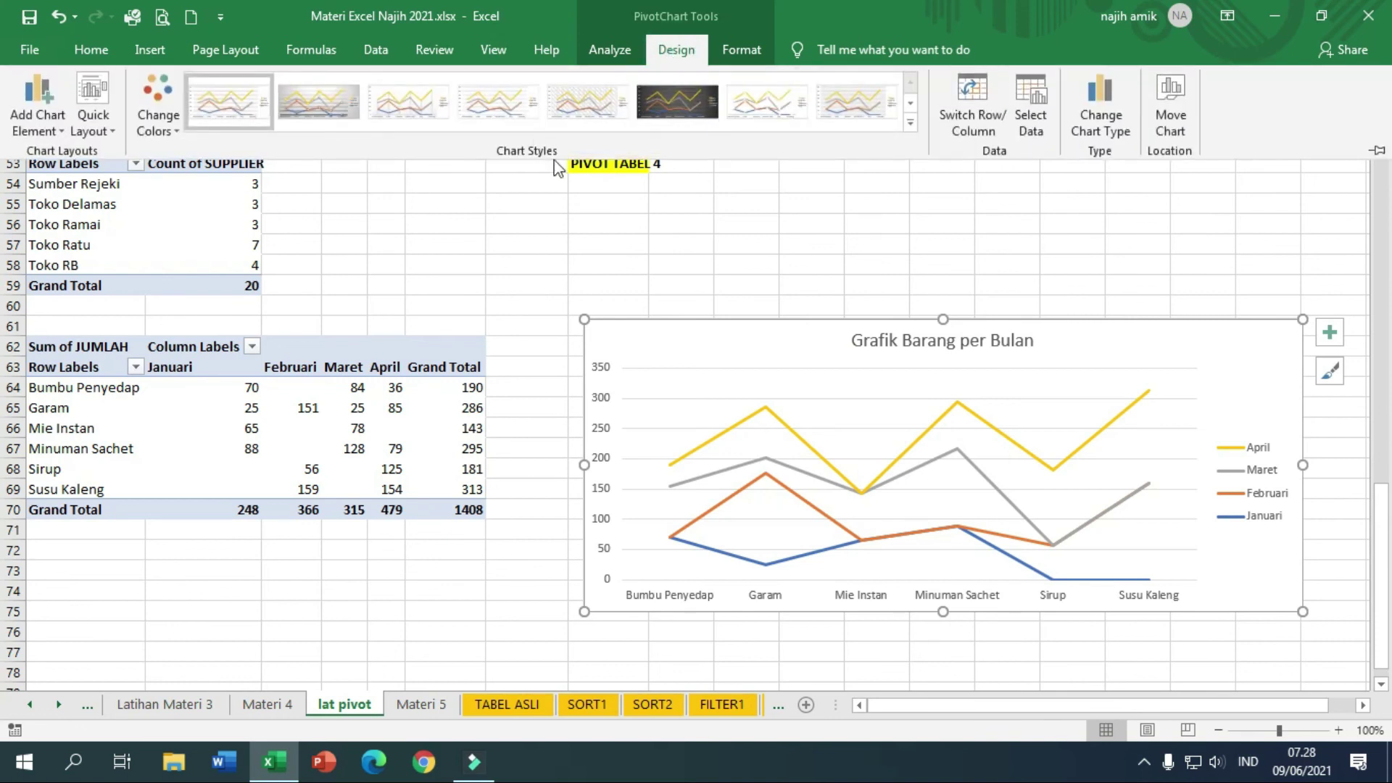
click(684, 116)
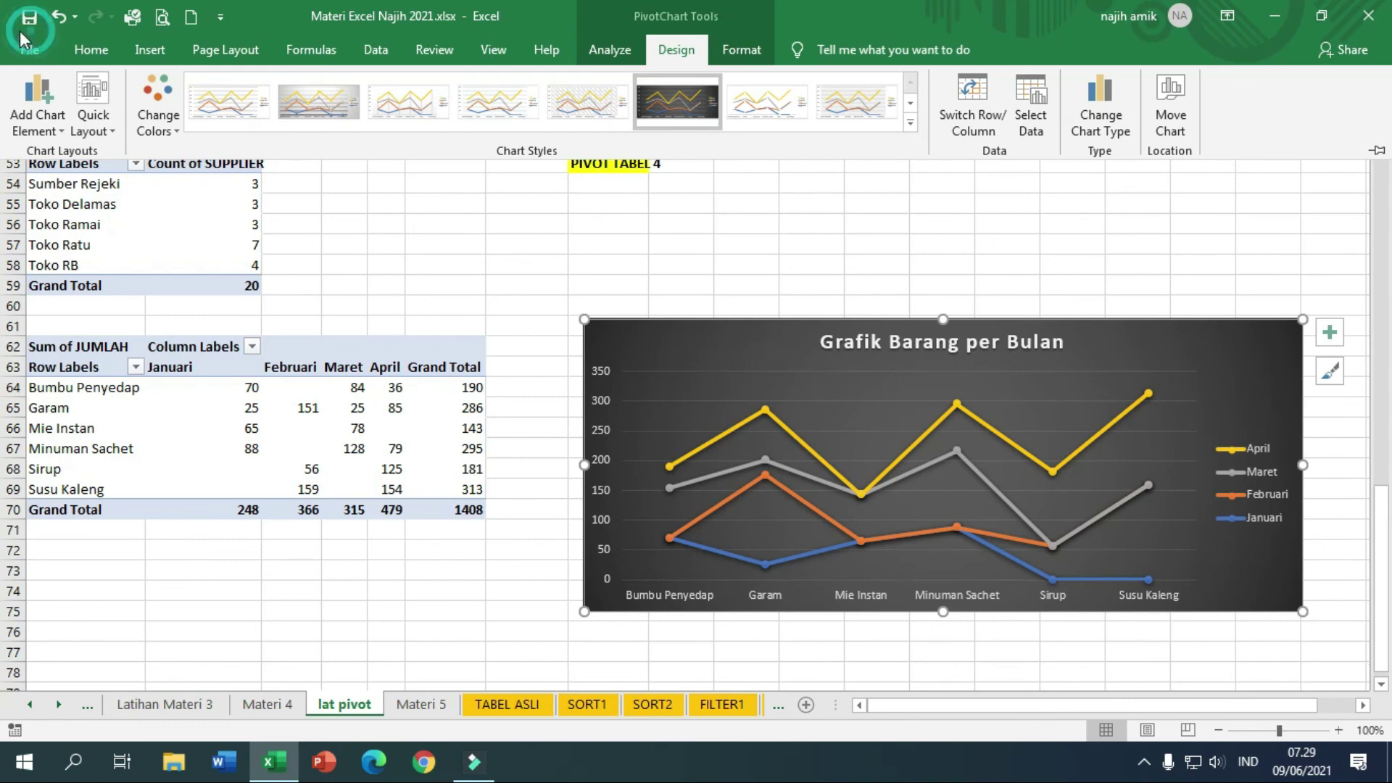
click(641, 320)
mouse_move(675, 317)
mouse_down()
mouse_move(805, 301)
mouse_move(649, 318)
mouse_up()
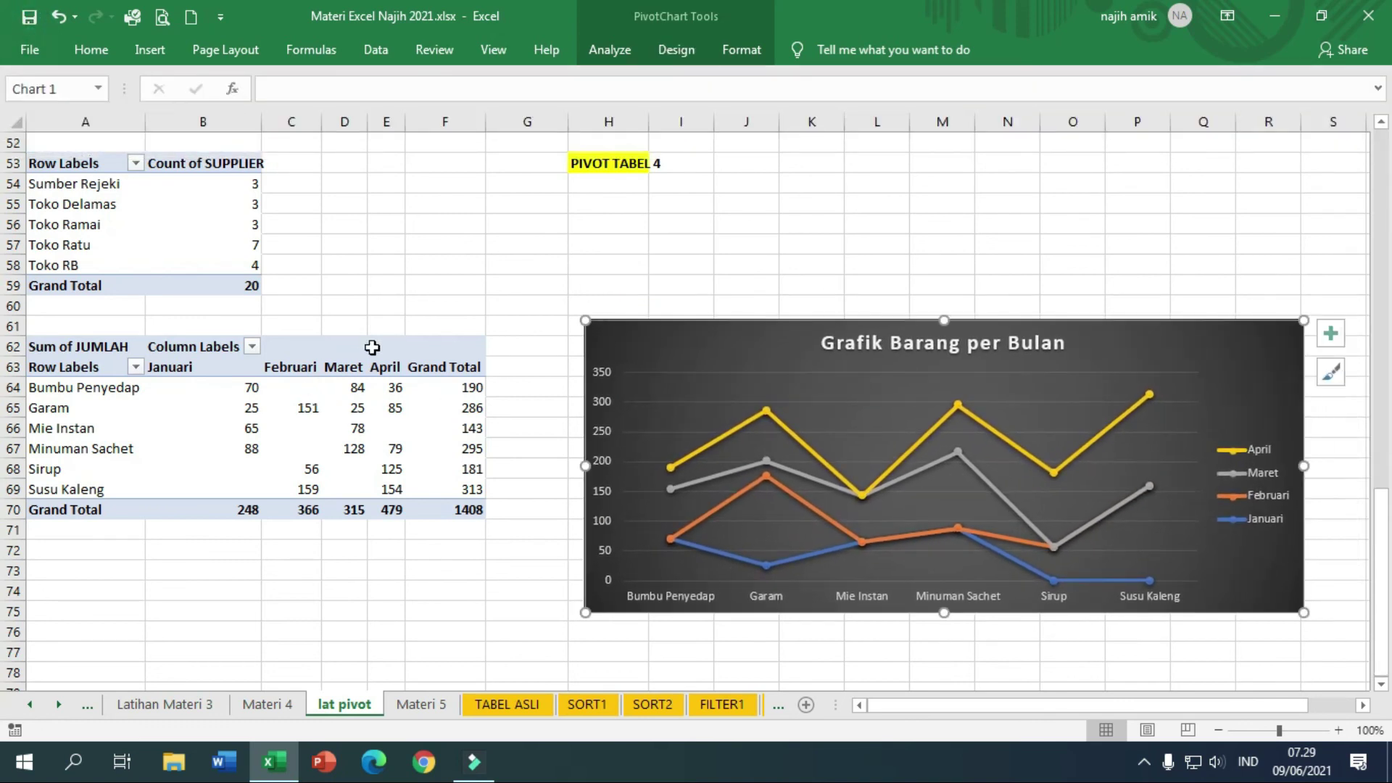
Label the fifth pivot table with the text "PIVOT TABEL 5" in cell B72
click(218, 545)
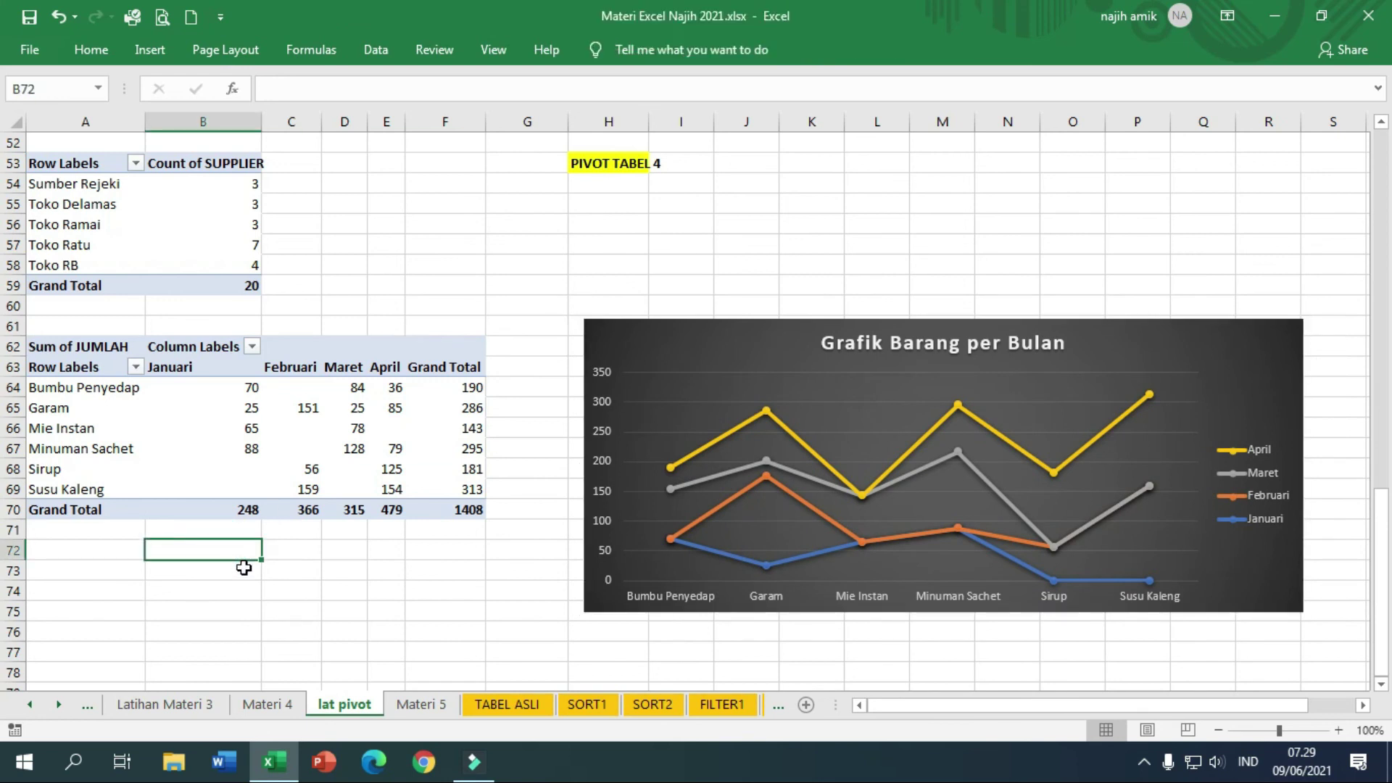
text(PIVOT TA)
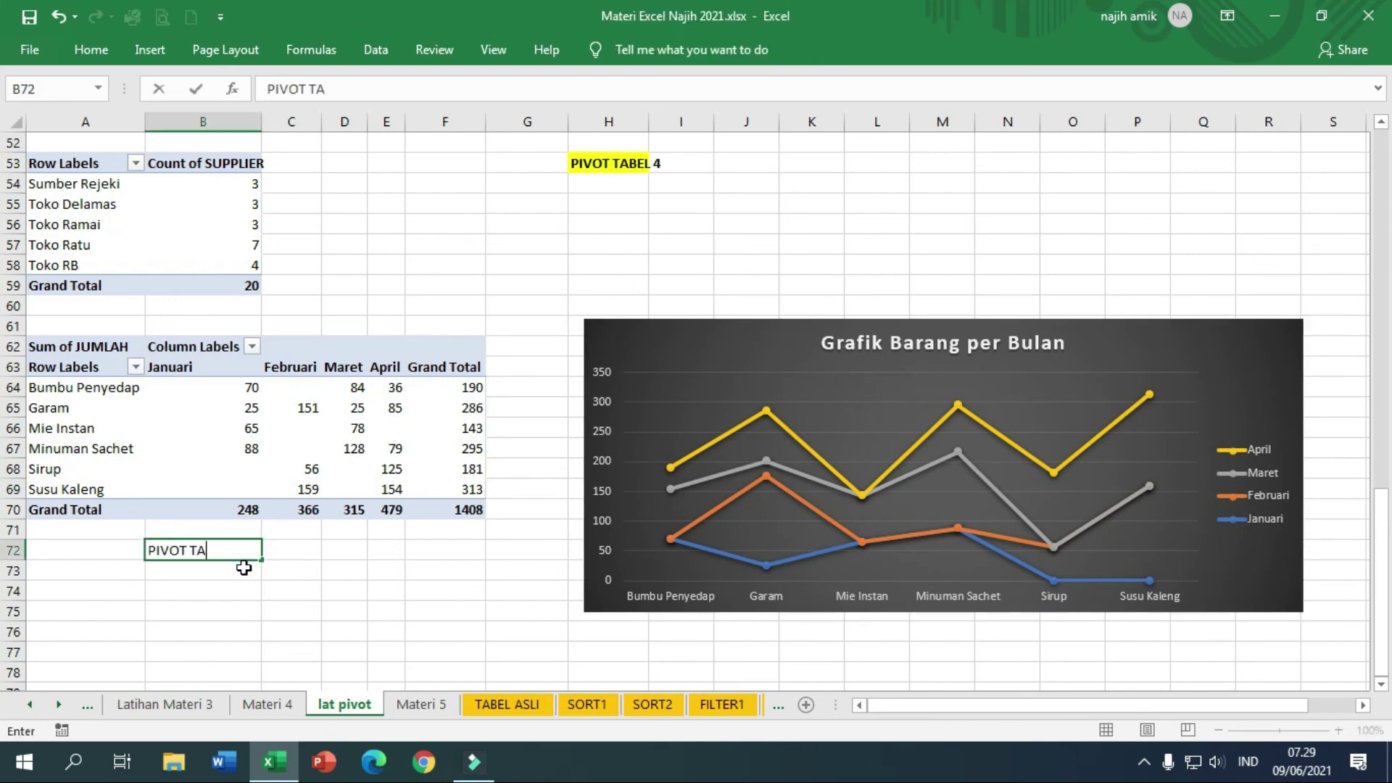
text(BEL 5)
key(ctrl+Return)
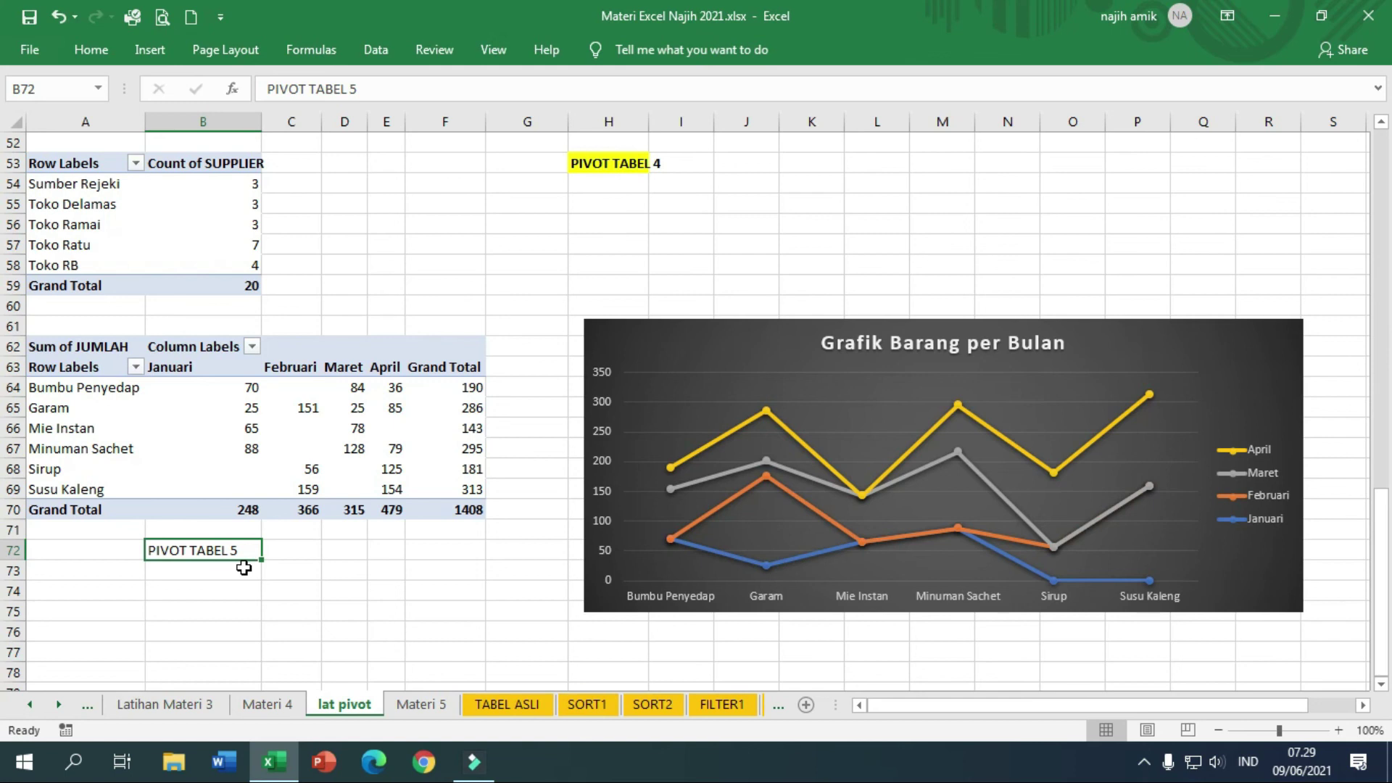
scroll(229, 464, up, 2)
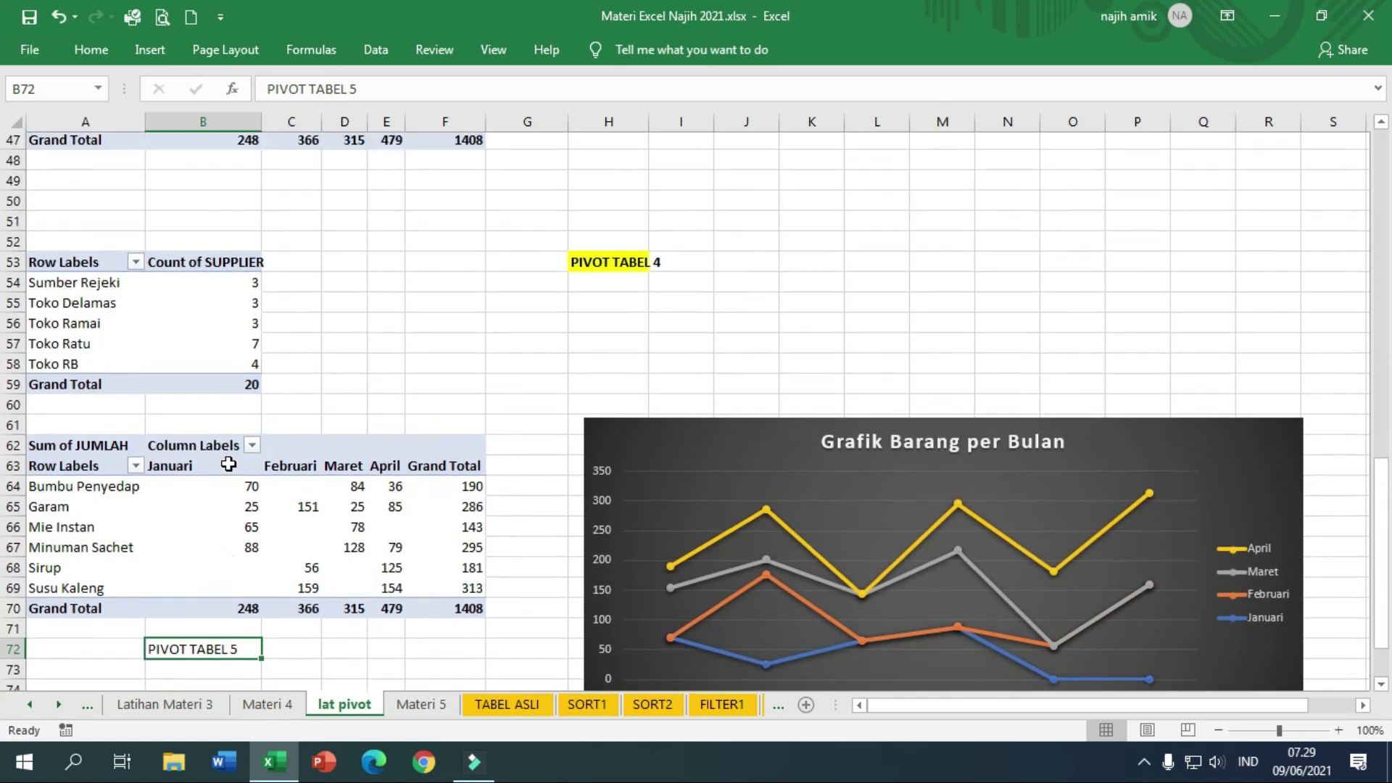
scroll(302, 521, down, 1)
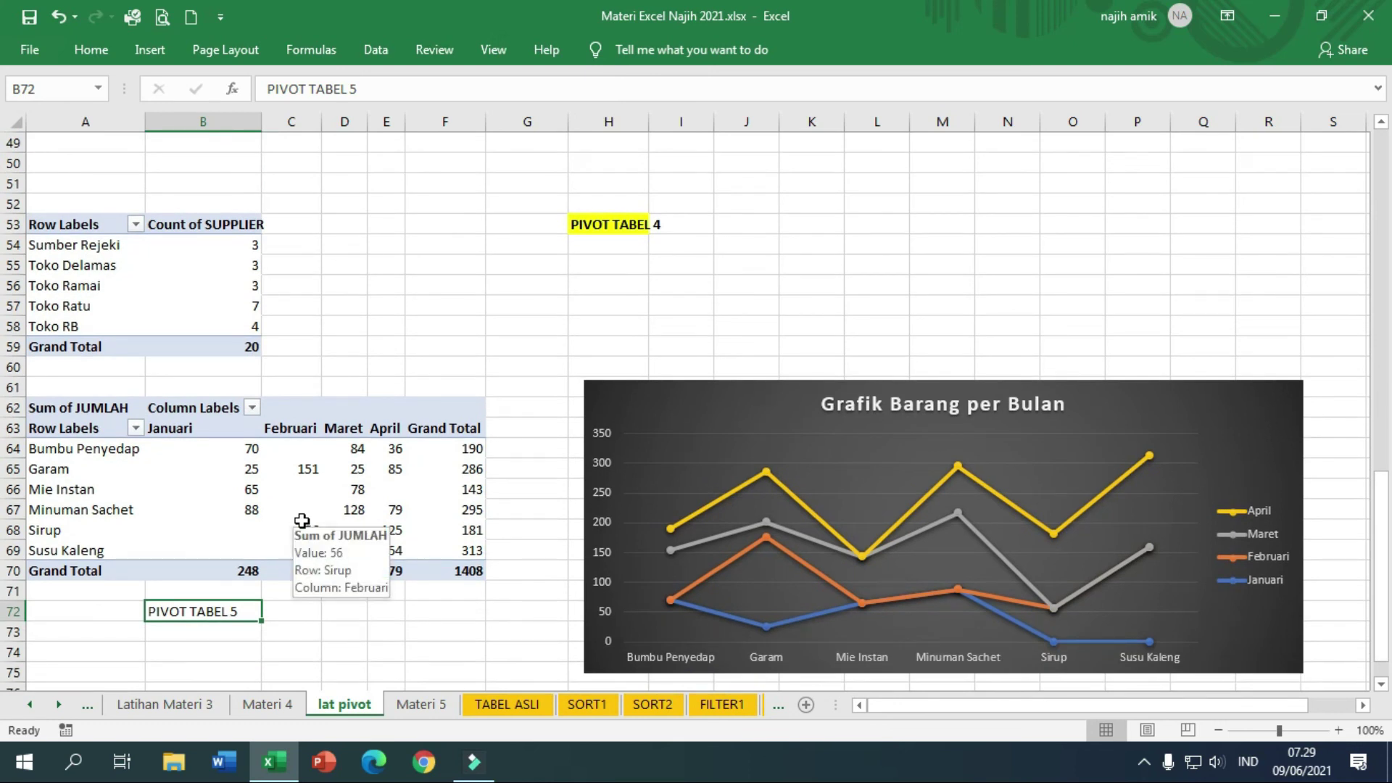
Go to the Dashboard sheet and examine its course charts, figures and slicers at 90% zoom
click(59, 706)
click(59, 705)
click(59, 705)
click(60, 705)
click(59, 705)
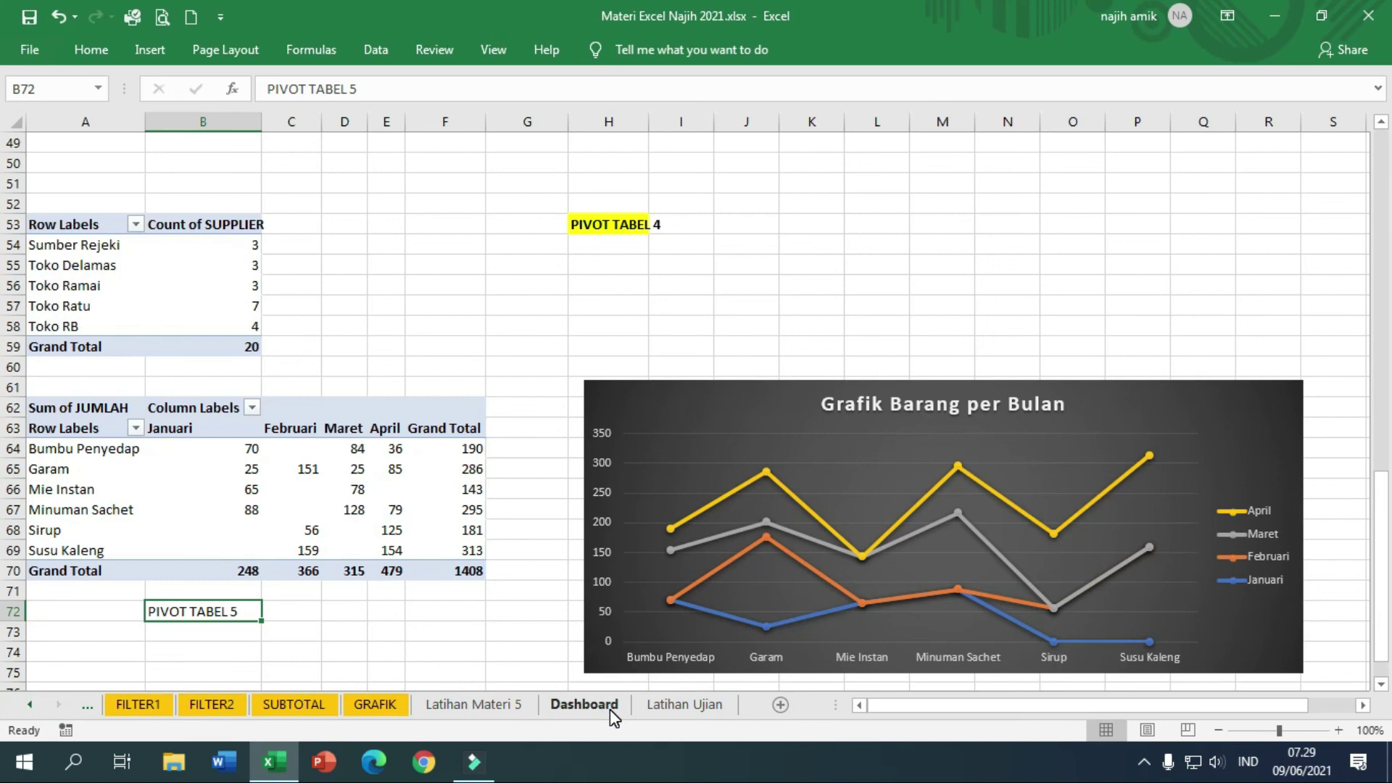
click(612, 707)
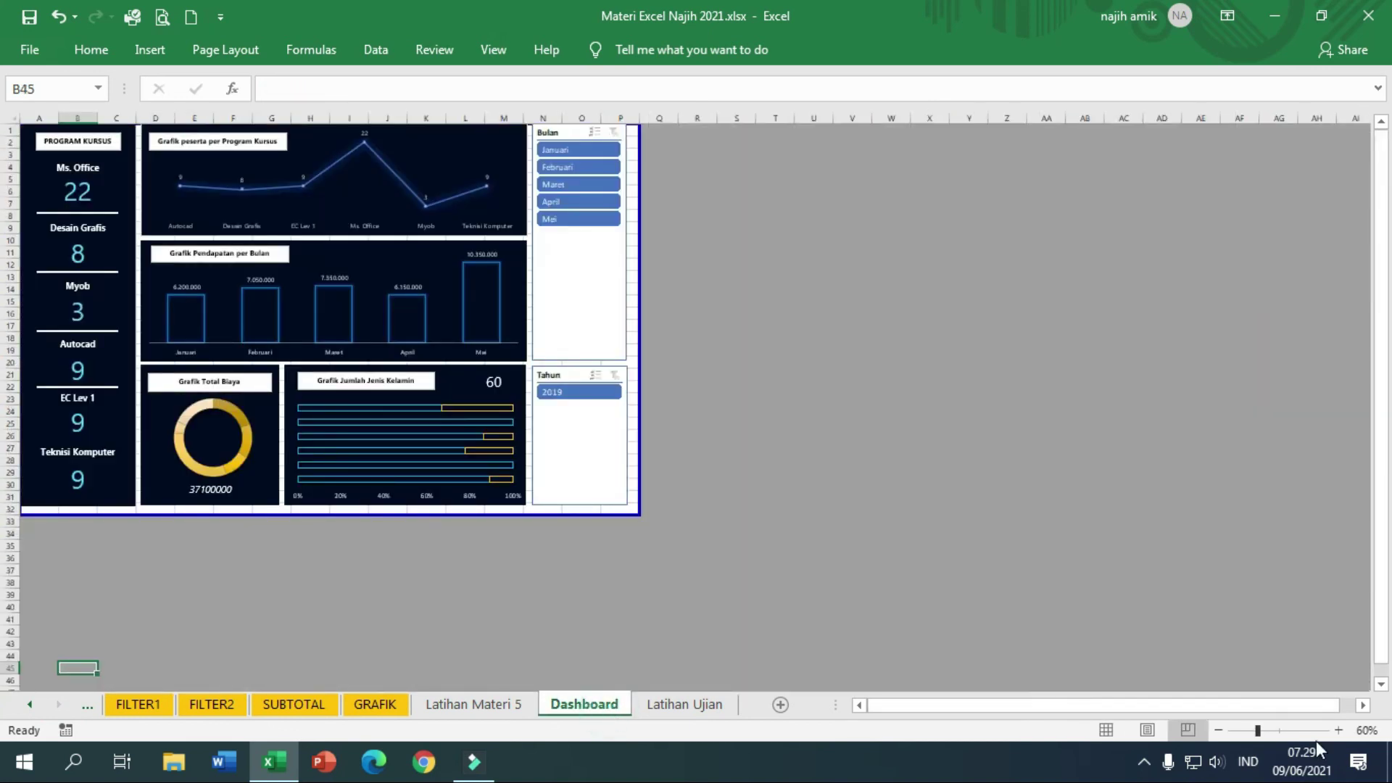
click(1337, 730)
click(1338, 731)
click(1337, 730)
click(1338, 731)
click(1337, 731)
scroll(984, 507, up, 3)
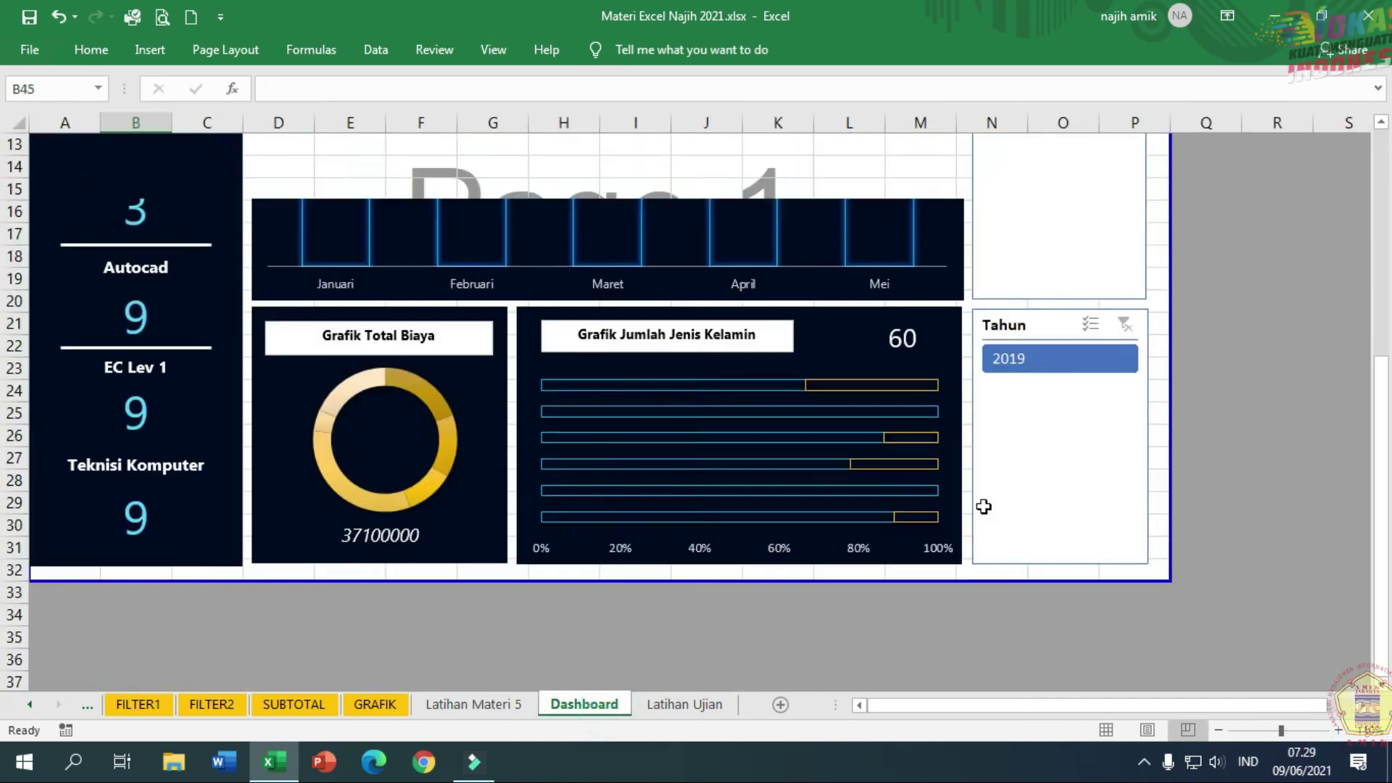
scroll(984, 507, up, 4)
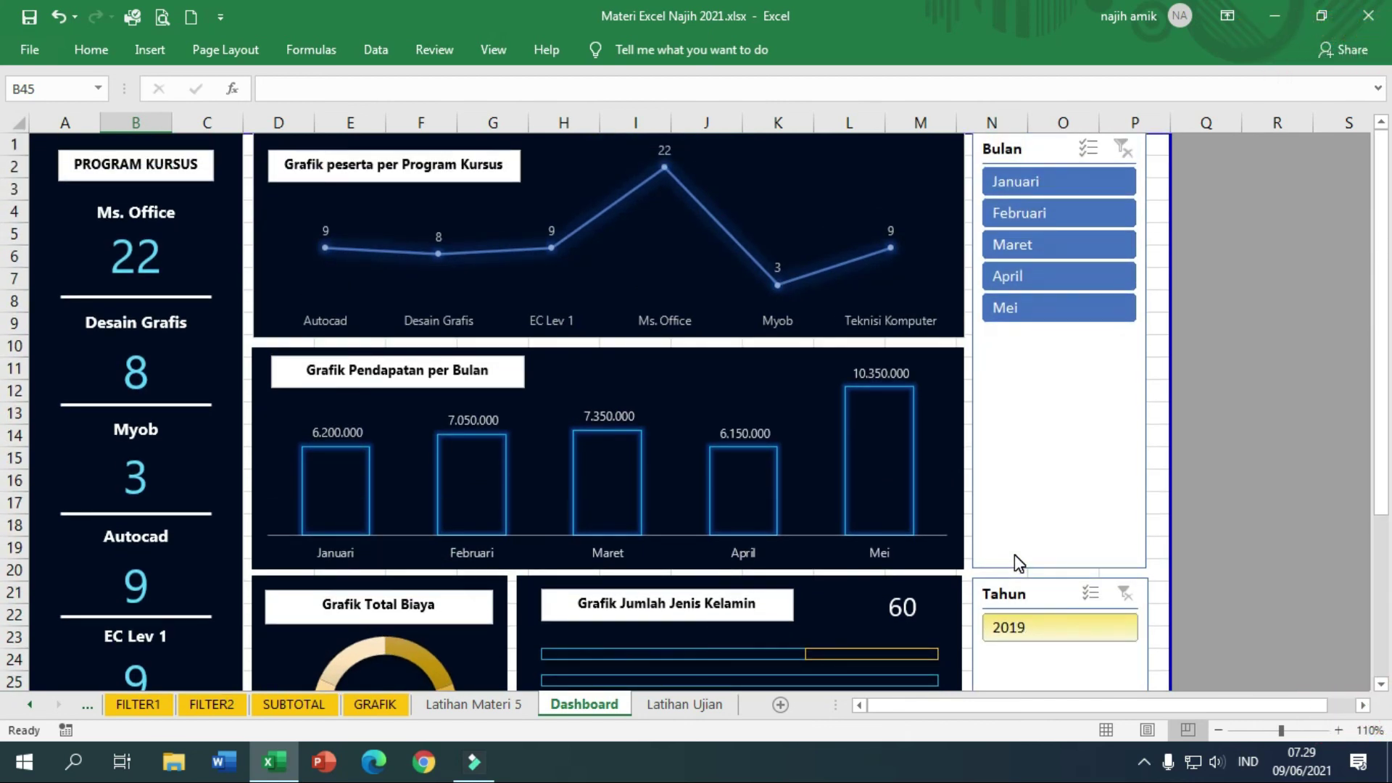
click(1218, 730)
click(1218, 729)
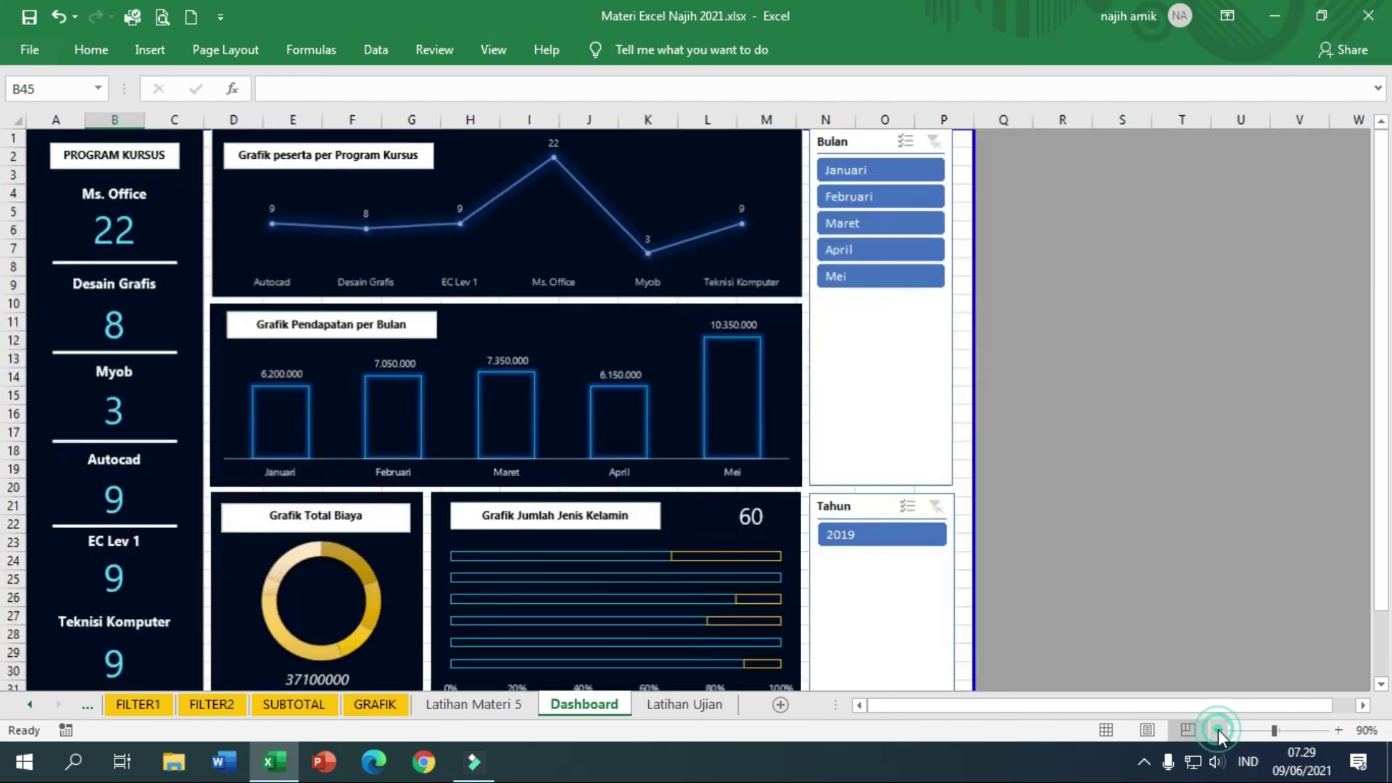
scroll(1103, 503, down, 1)
scroll(1103, 503, up, 1)
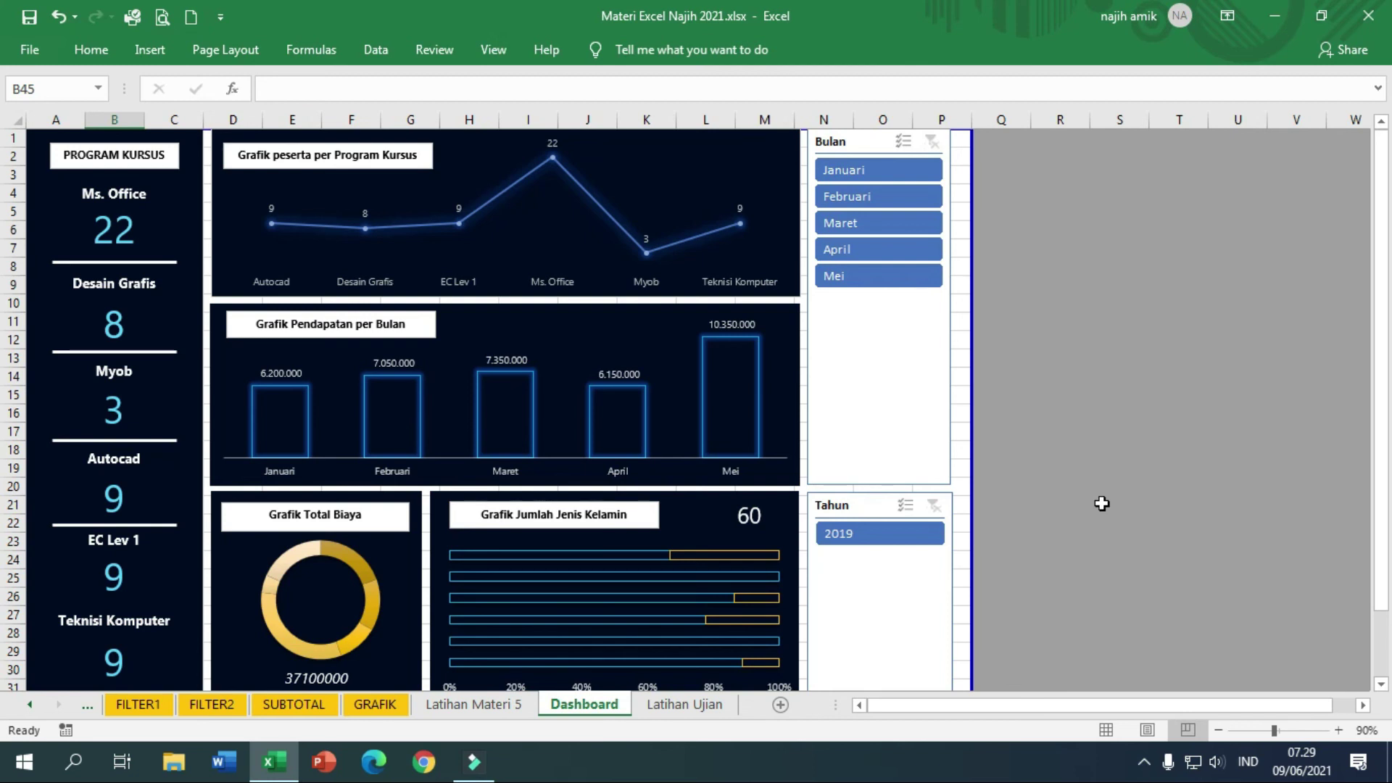
Filter the dashboard with the Bulan slicer by Februari, by Mei alone, and by April and Mei together using multi-select
click(886, 204)
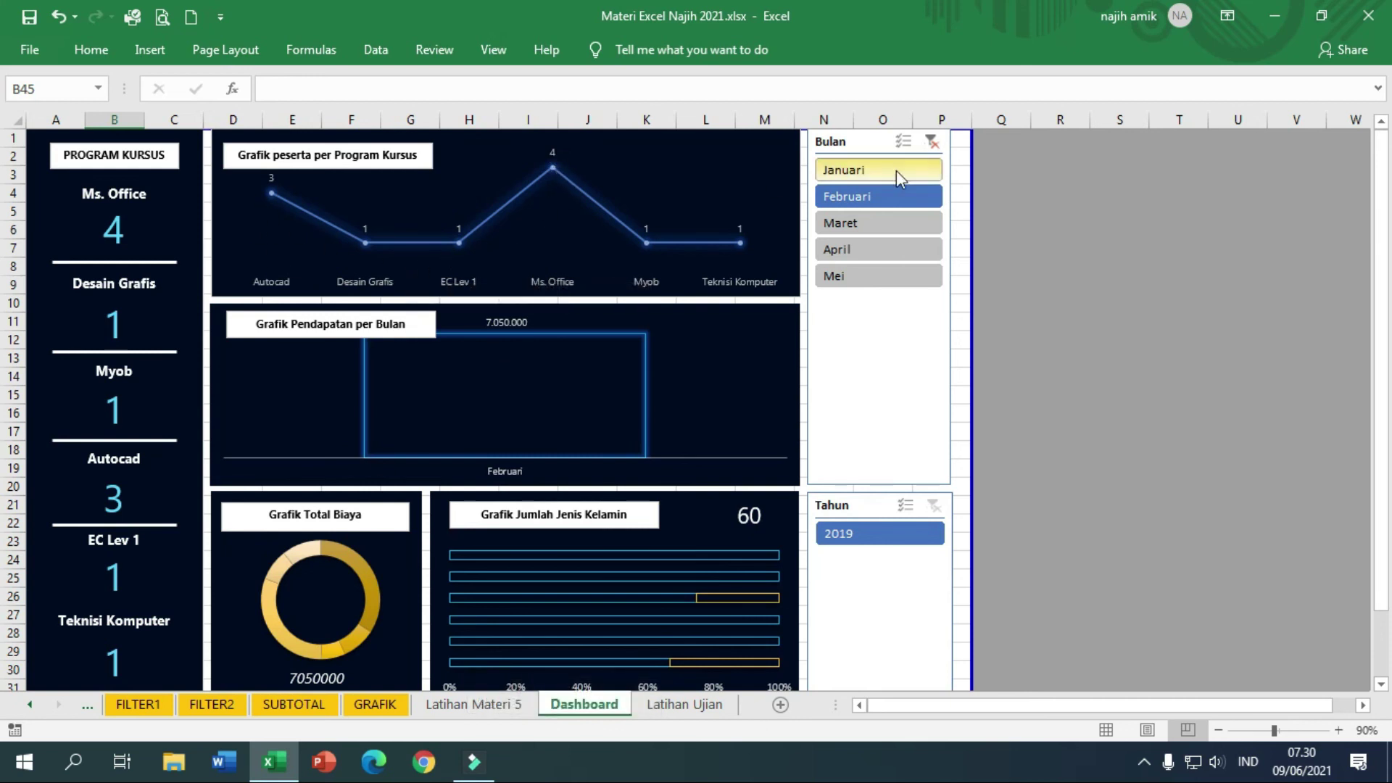
click(859, 277)
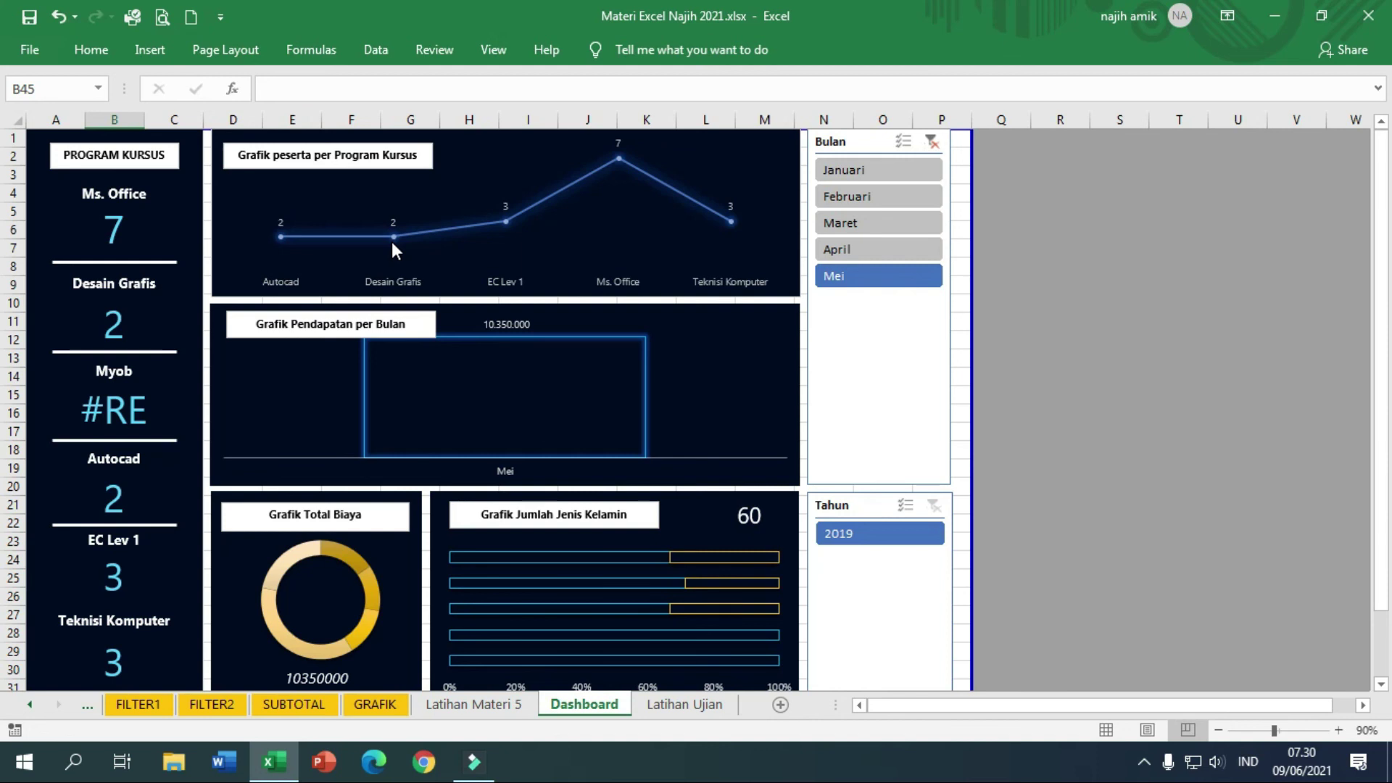
click(902, 141)
click(863, 247)
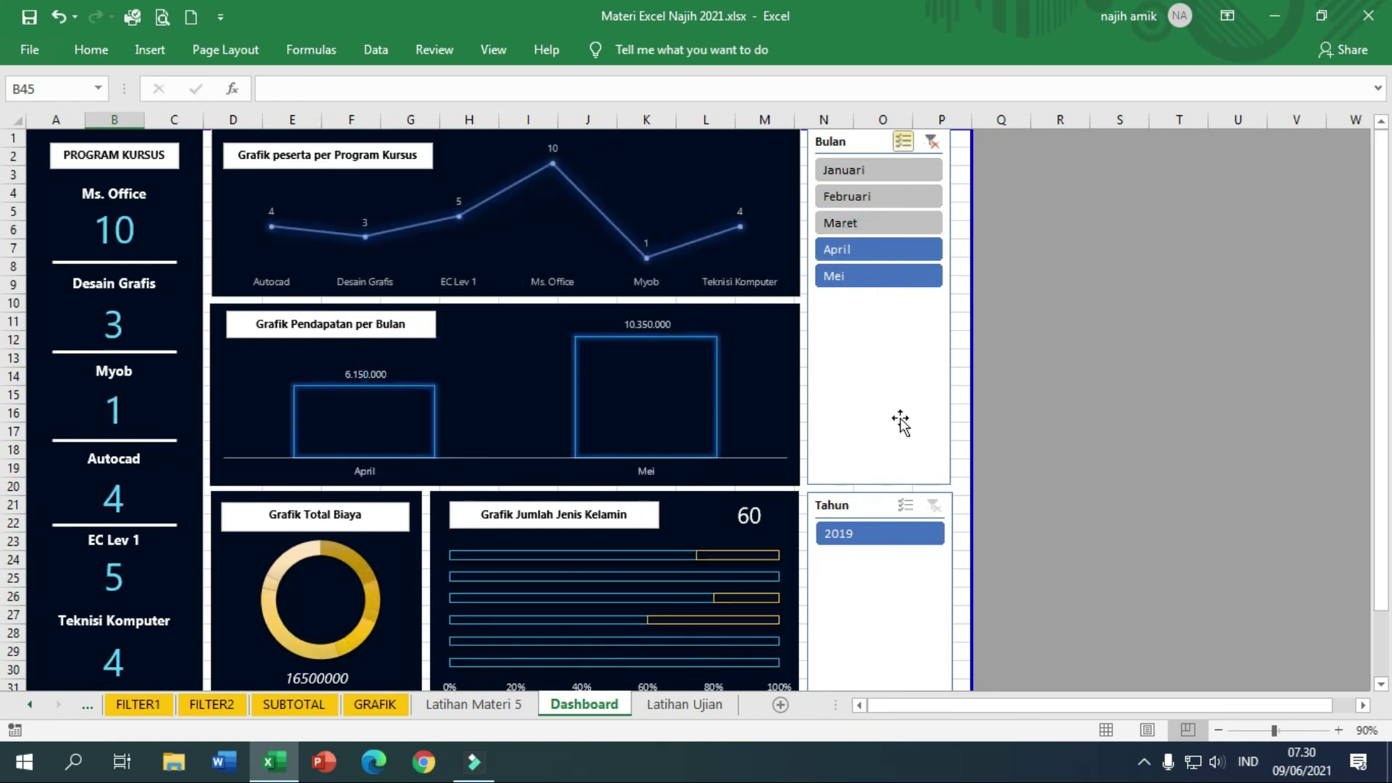